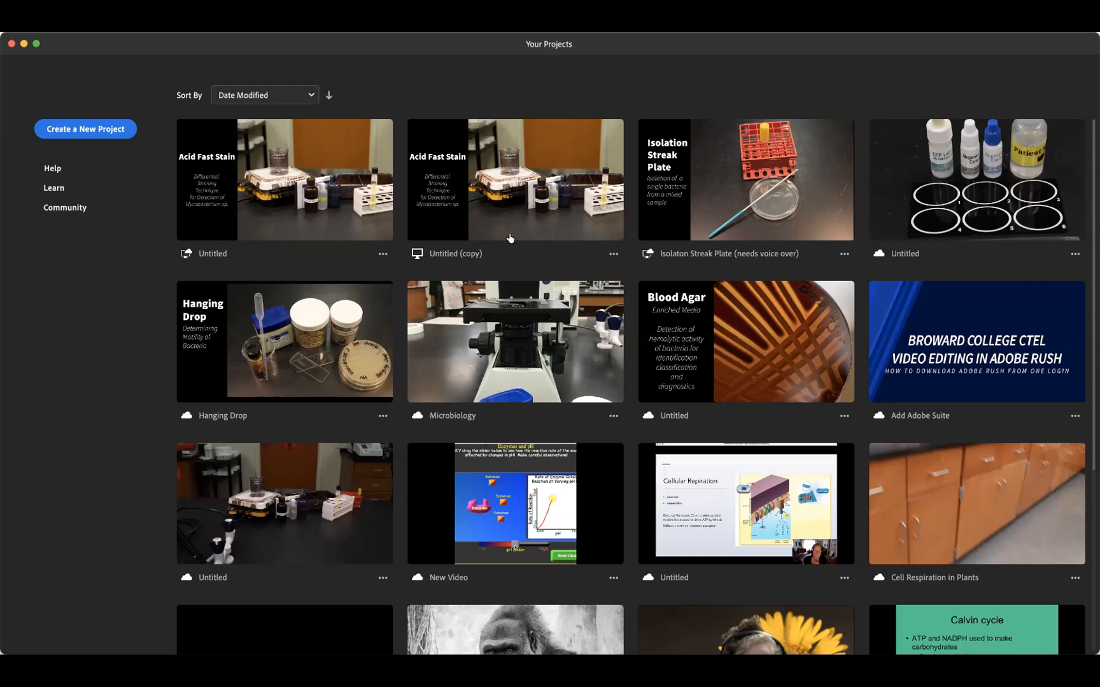
# Open the Untitled (copy) Acid Fast Stain project, look through its middle section and play the opening title from the start
pyautogui.click(502, 223)
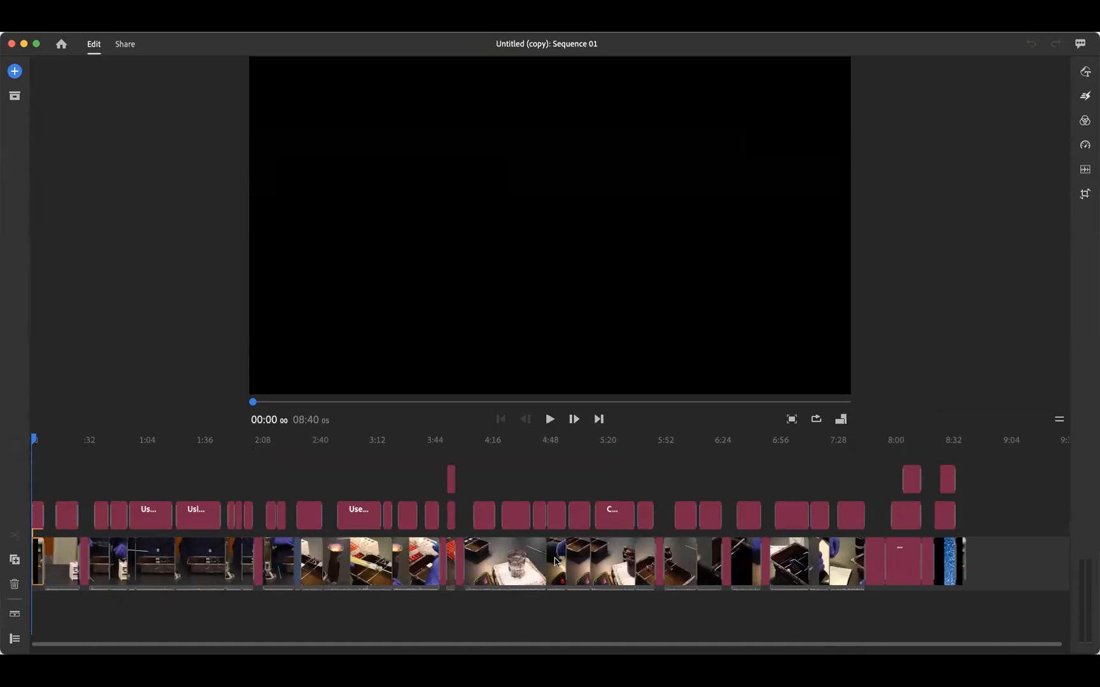
pyautogui.click(507, 576)
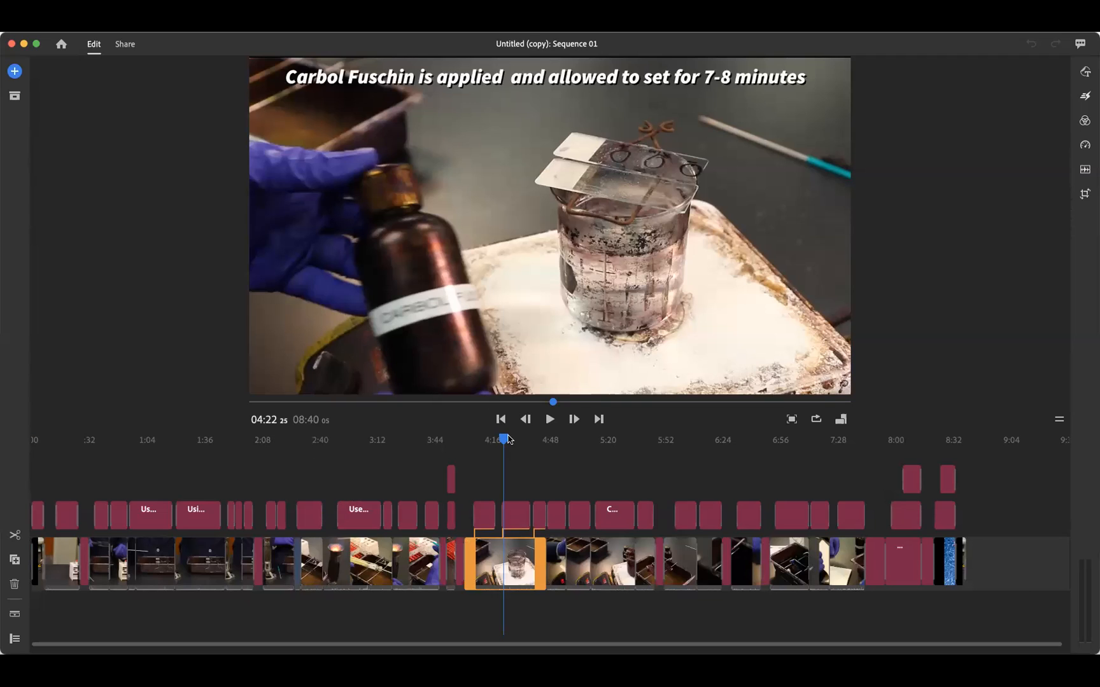
pyautogui.moveTo(506, 443); pyautogui.dragTo(586, 433)
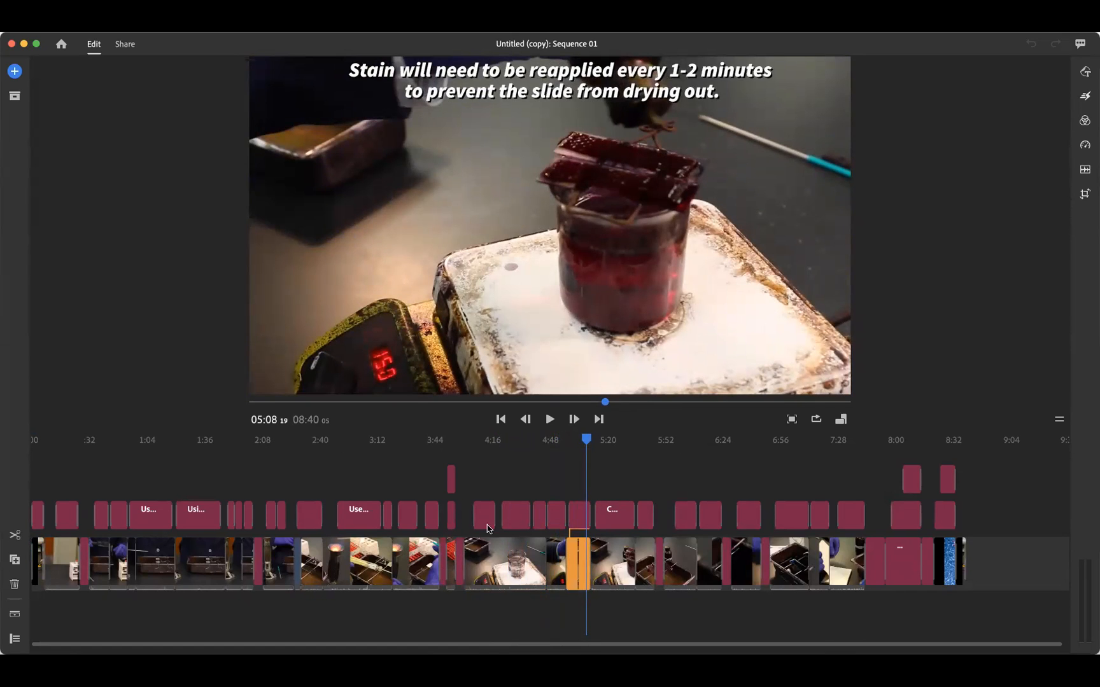
pyautogui.moveTo(571, 446); pyautogui.dragTo(14, 515)
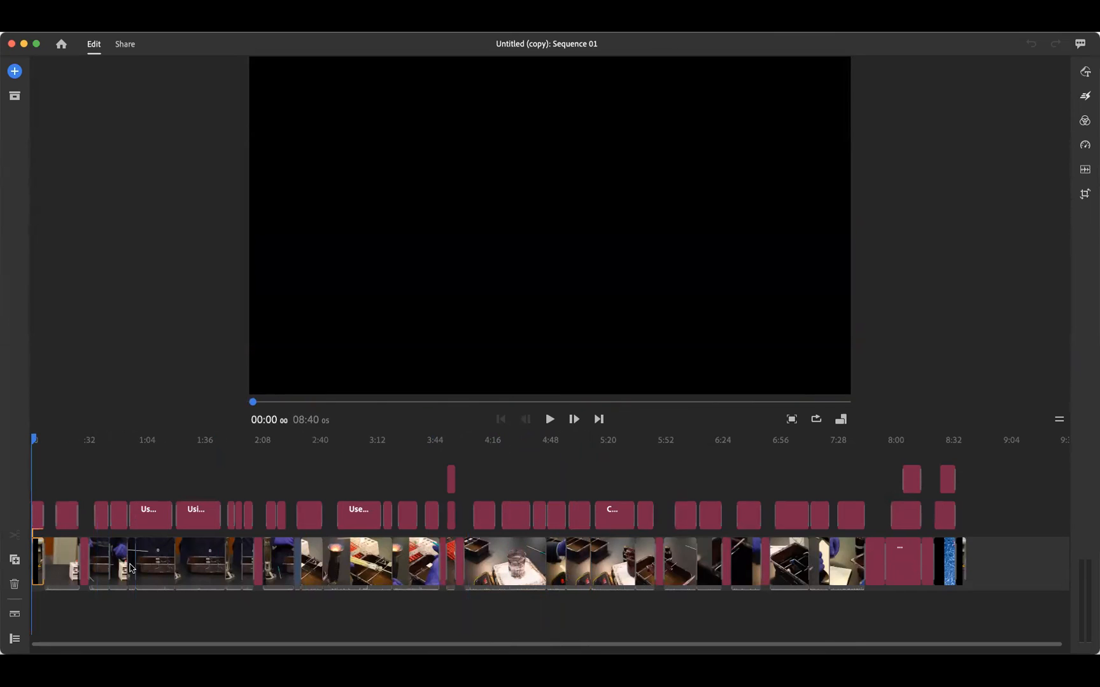
pyautogui.click(550, 419)
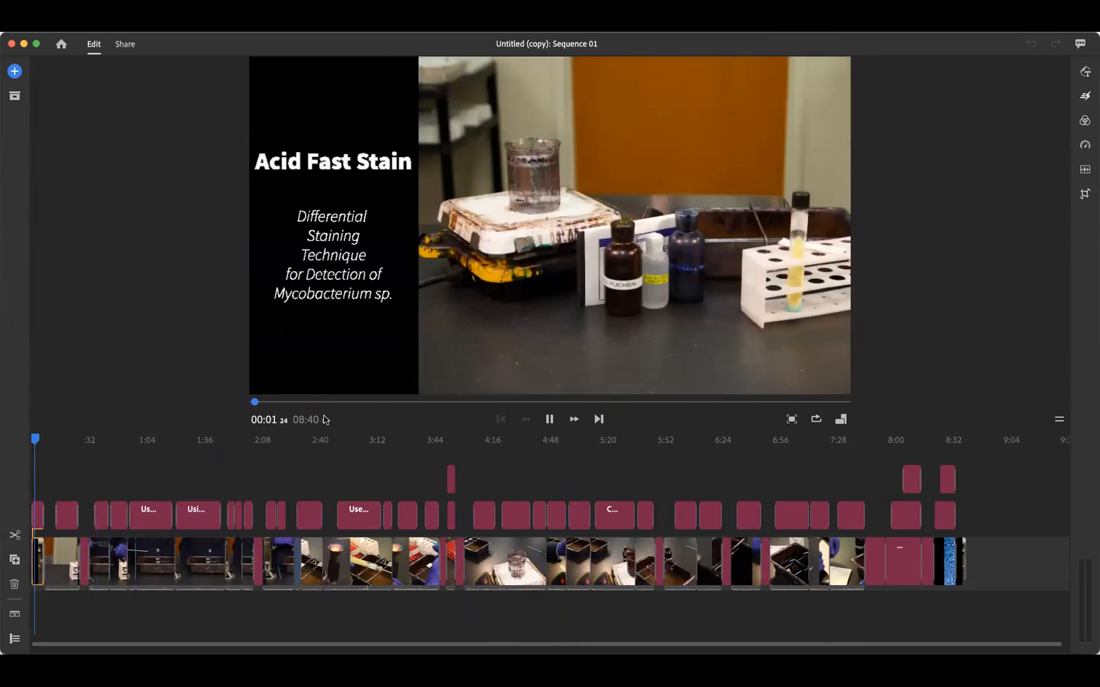
pyautogui.click(549, 420)
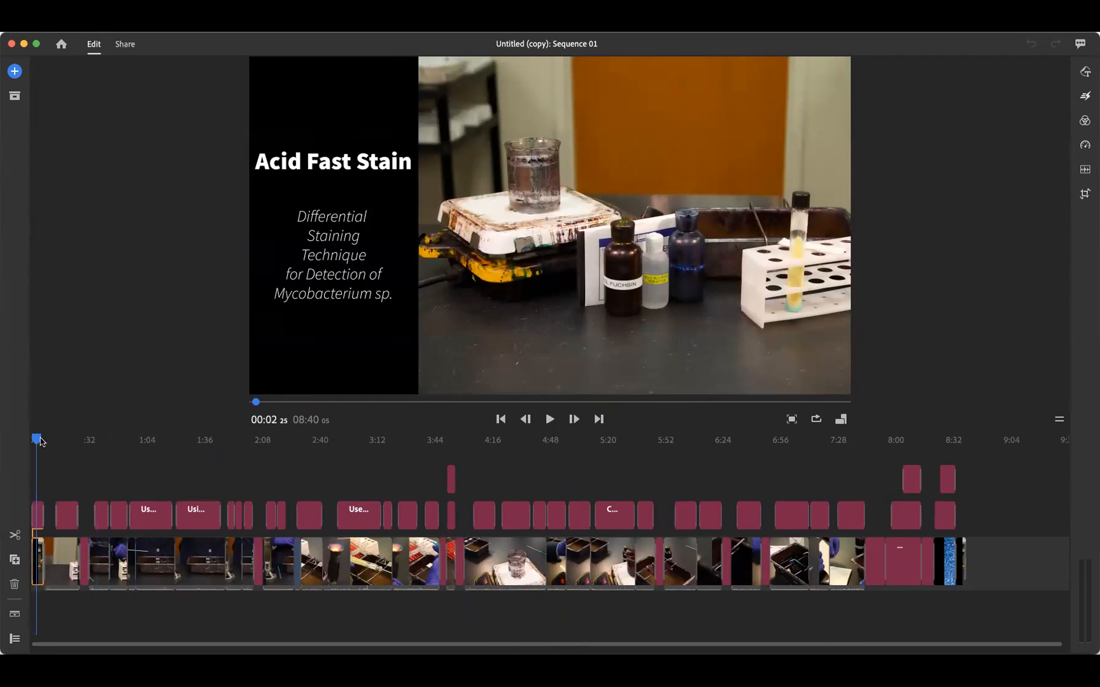
# Examine the end of the Acid Fast Stain sequence, including the review slide and the labelled positive and negative cells image
pyautogui.hscroll(2, 552, 488)
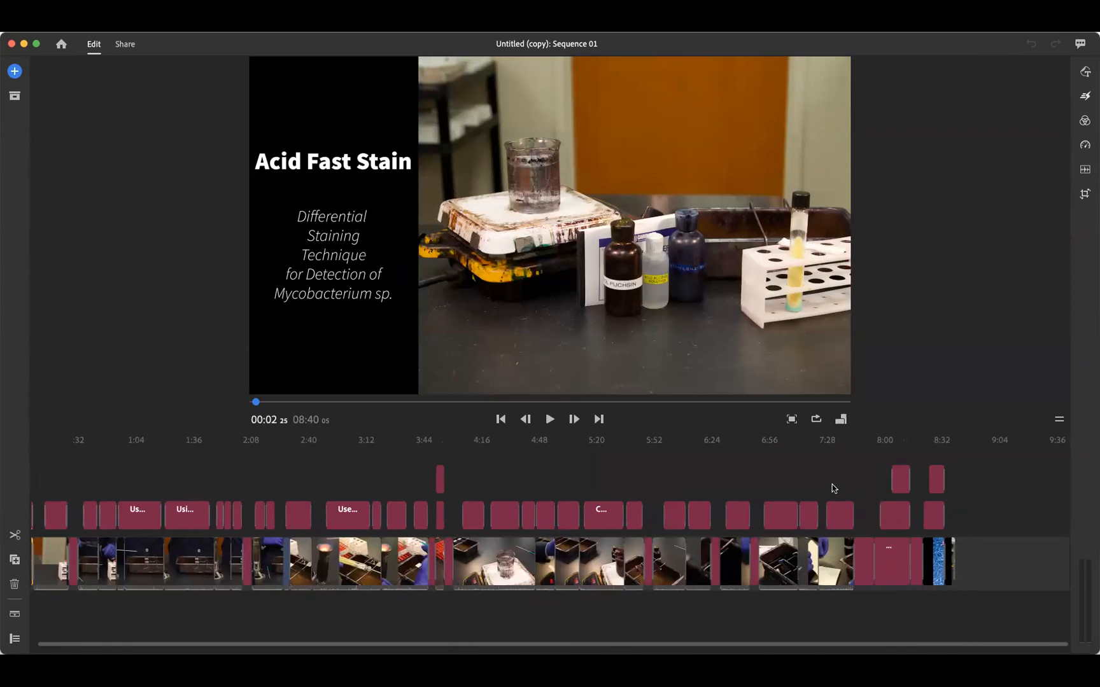
pyautogui.click(869, 484)
pyautogui.moveTo(868, 440); pyautogui.dragTo(899, 453)
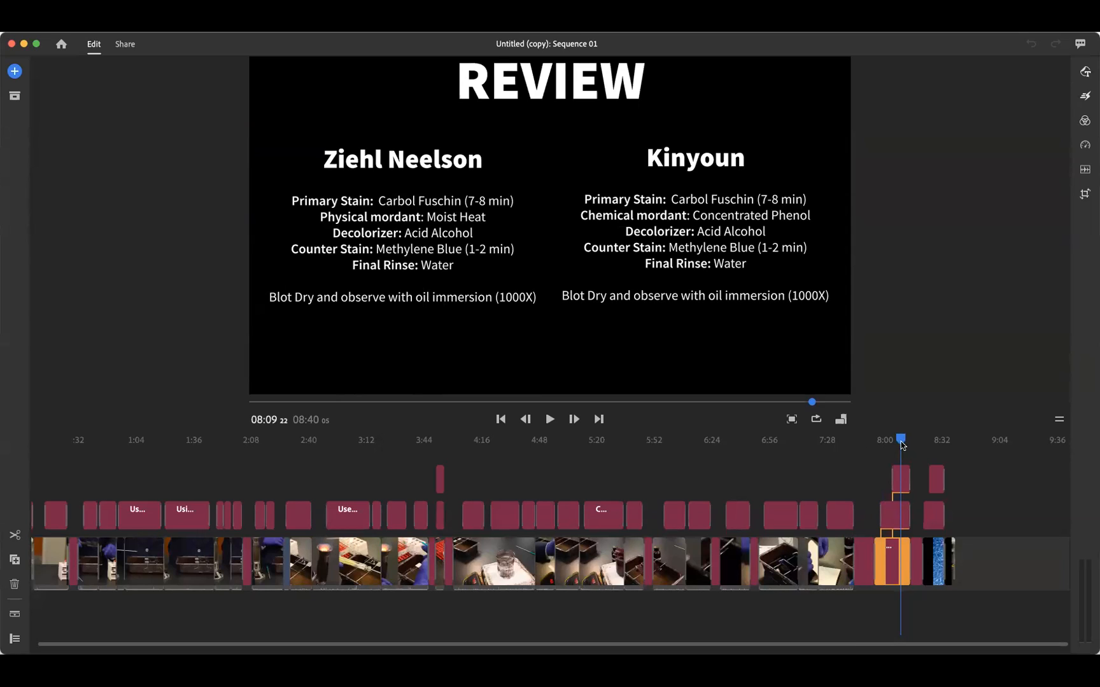
pyautogui.moveTo(904, 444); pyautogui.dragTo(943, 451)
pyautogui.click(937, 458)
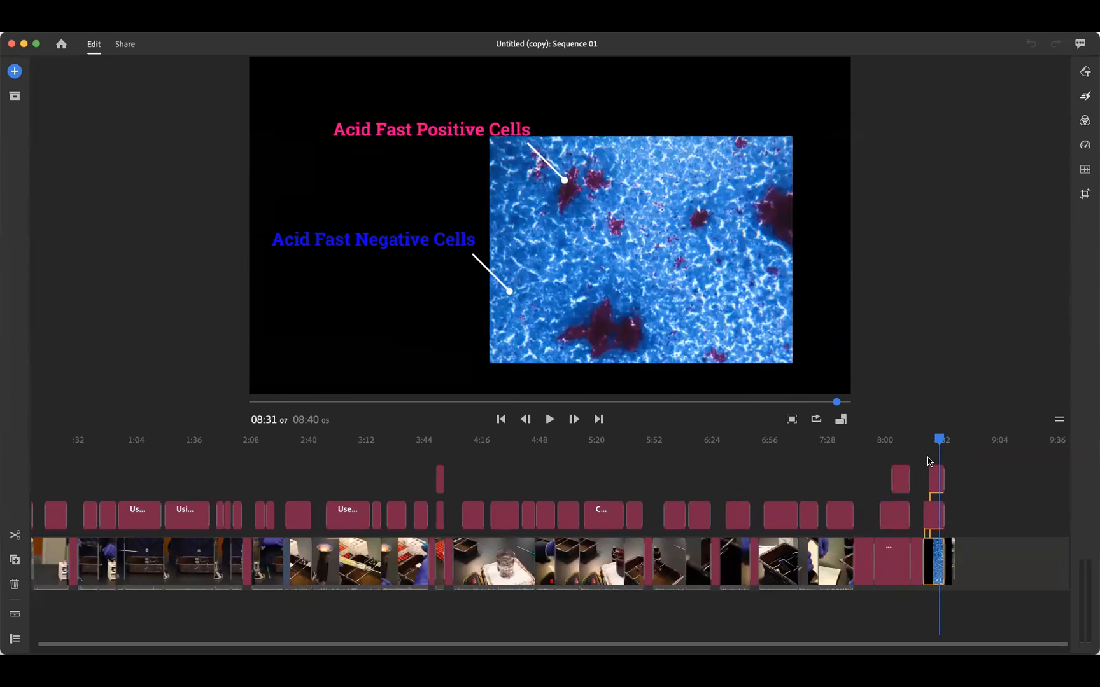
# Return to the projects overview and browse the list of existing projects
pyautogui.click(62, 46)
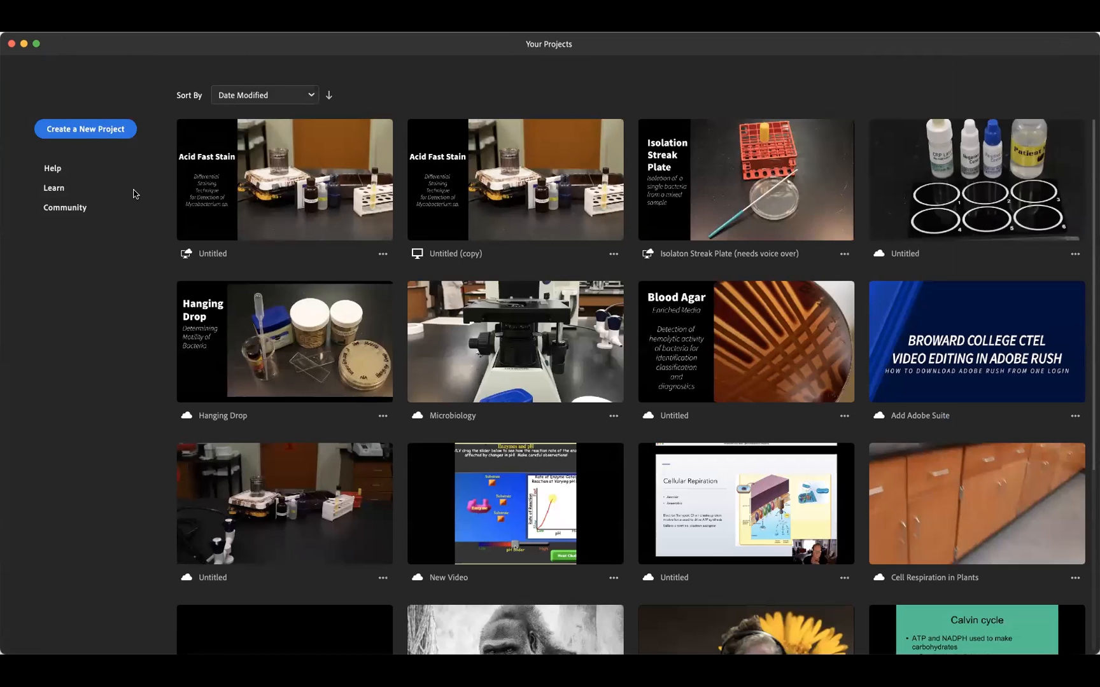
pyautogui.scroll(-5, 420, 305)
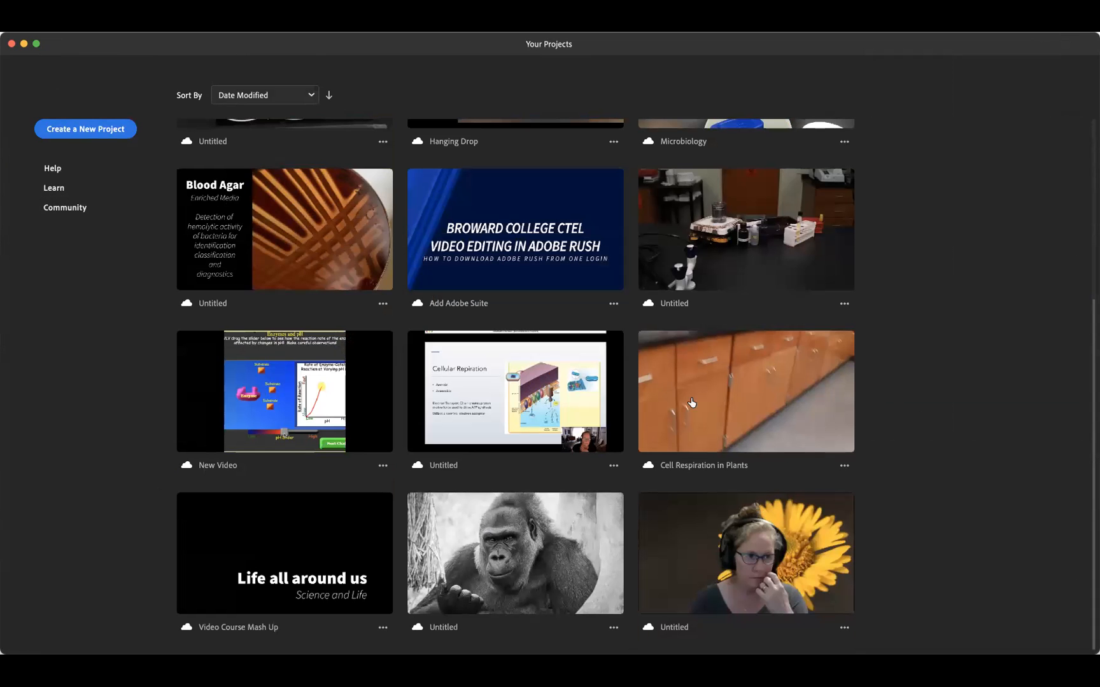
pyautogui.scroll(5, 369, 320)
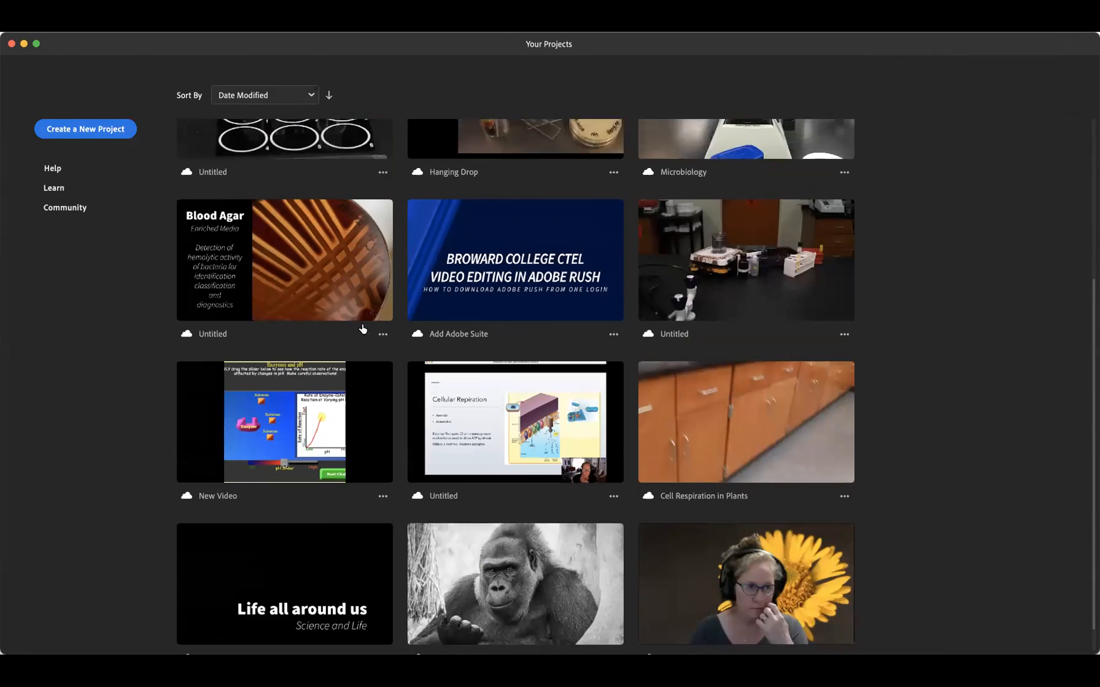
pyautogui.scroll(2, 368, 319)
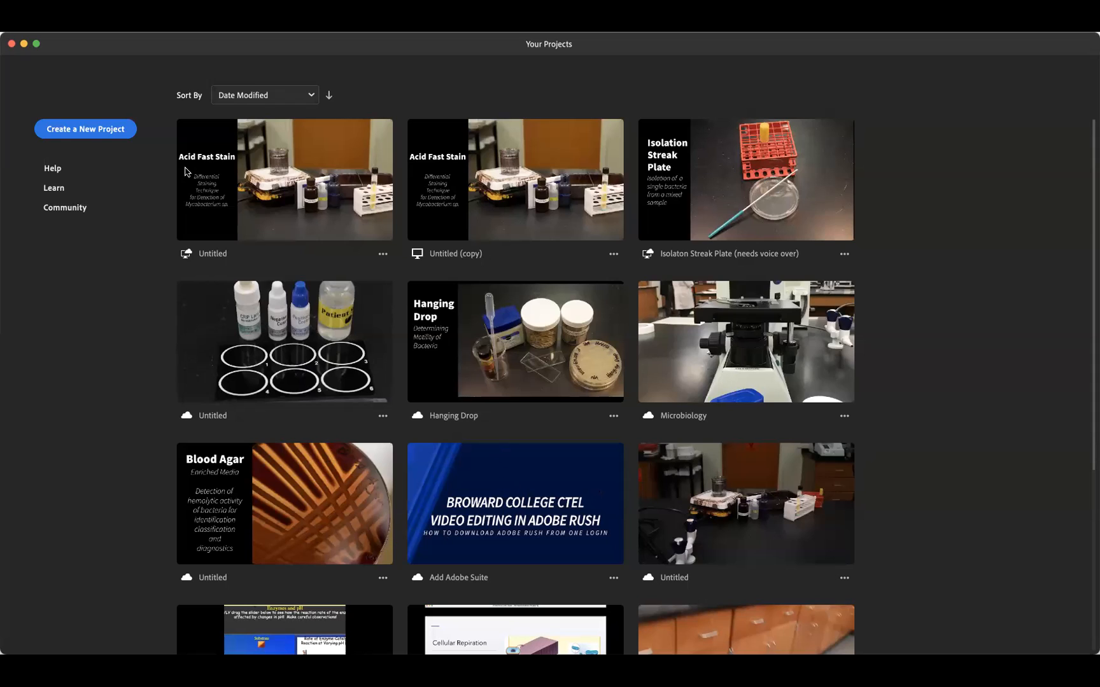
# Start a new project in full screen and browse the Documents and Desktop folders before opening Downloads as the media source
pyautogui.click(88, 130)
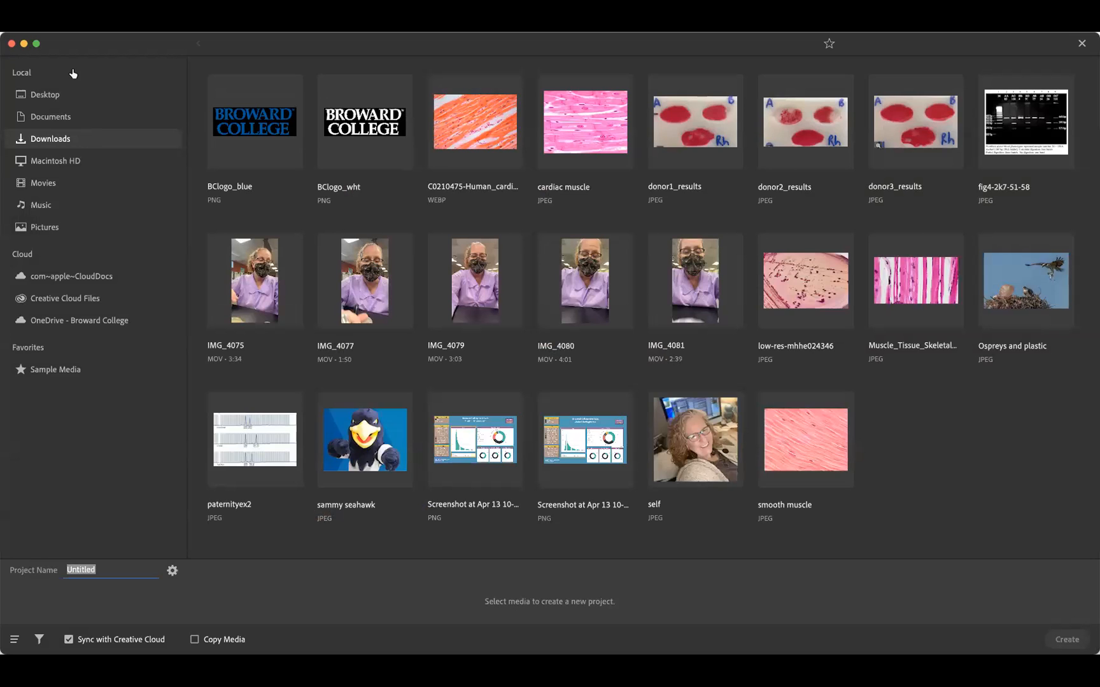
pyautogui.click(37, 44)
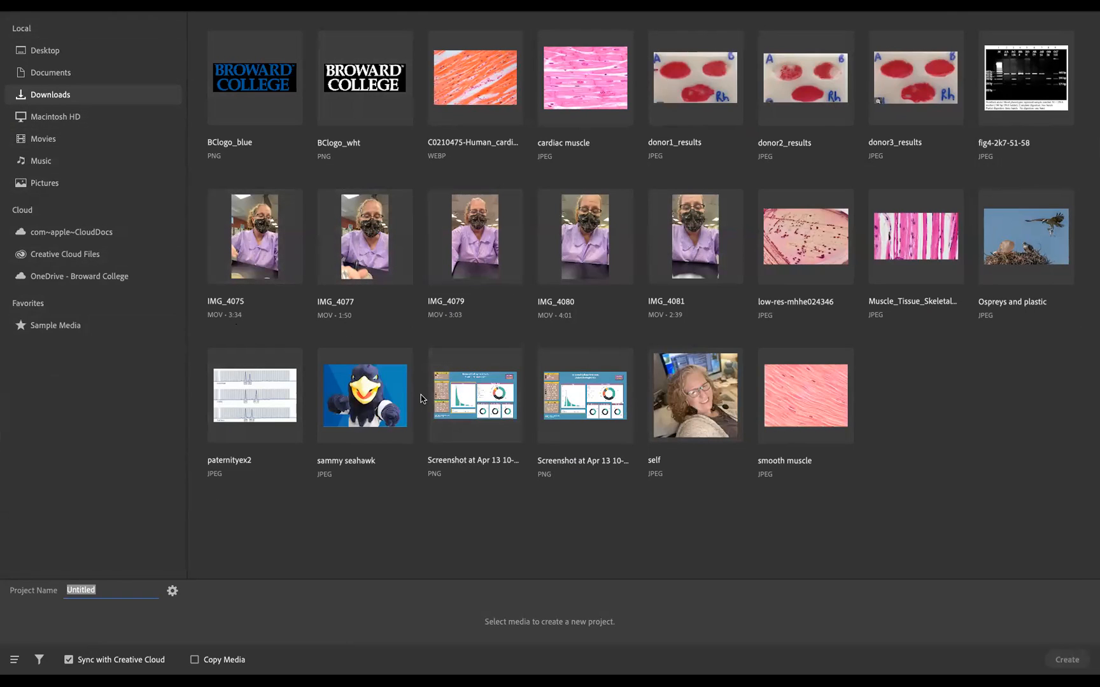
pyautogui.click(48, 76)
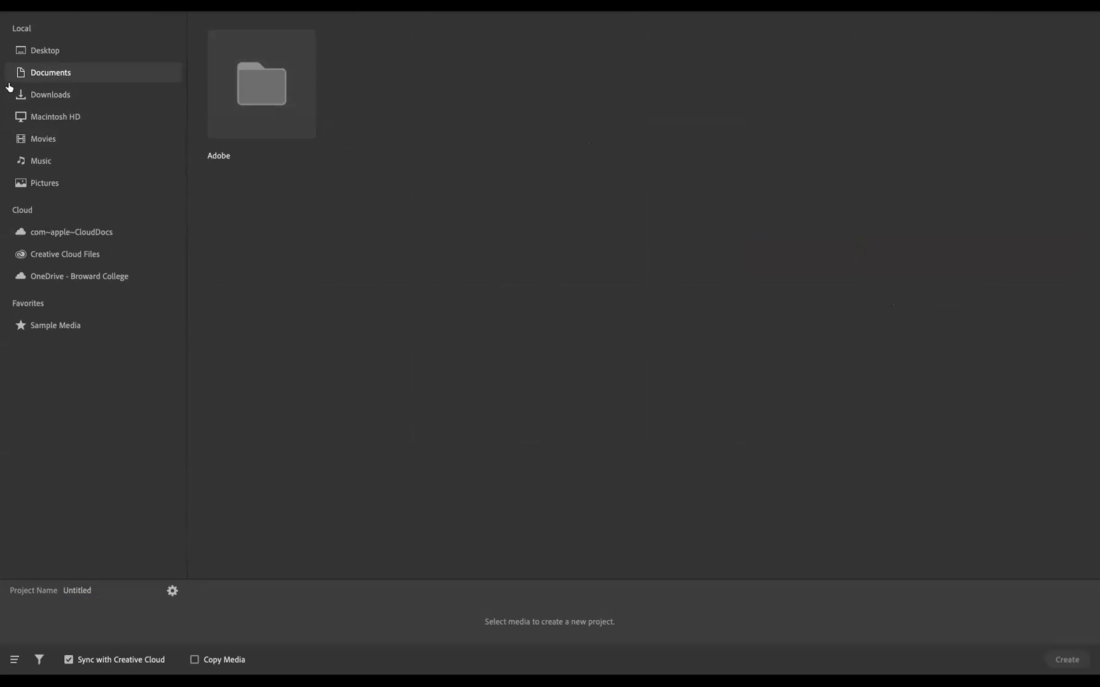
pyautogui.click(36, 56)
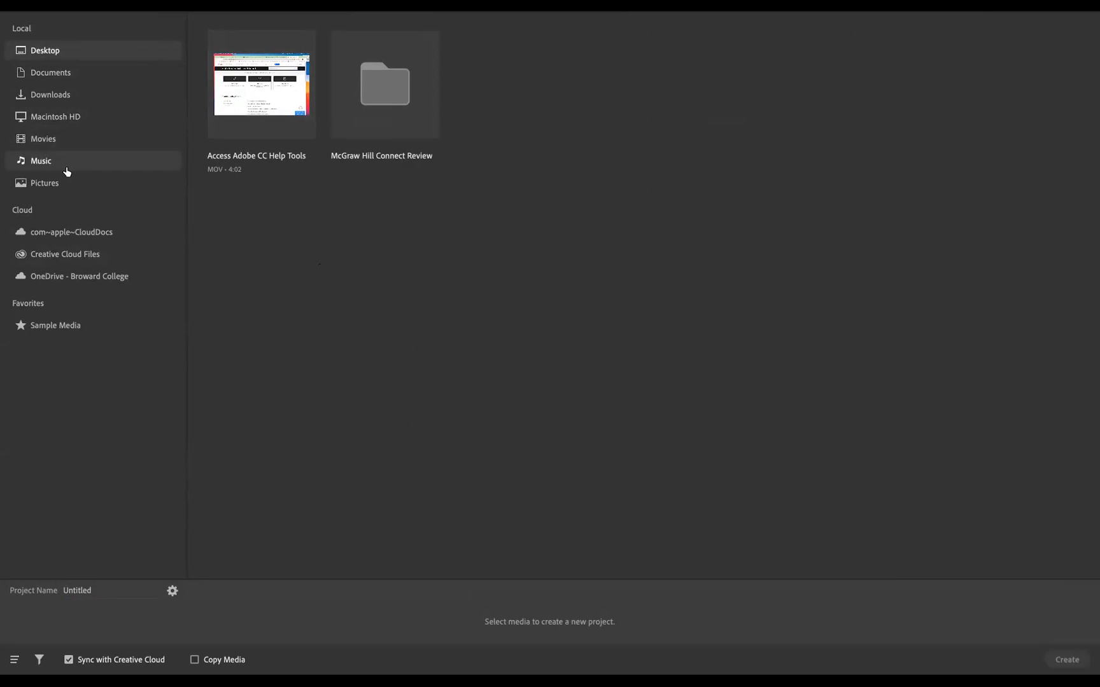
pyautogui.click(50, 99)
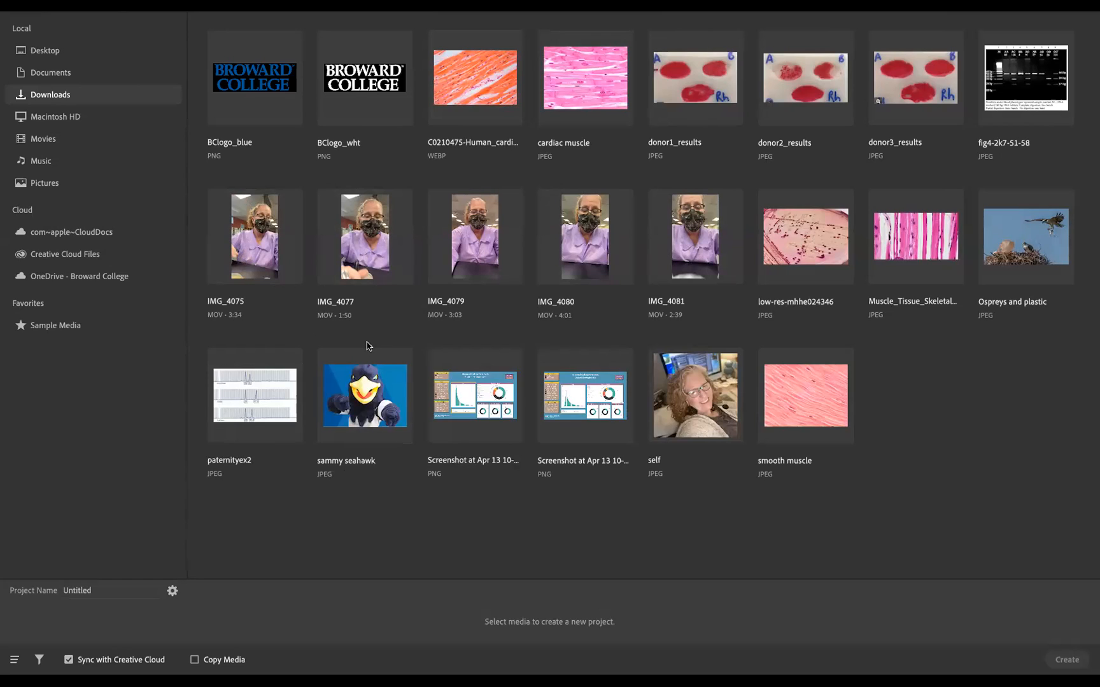
# Create the project from the clips IMG_4075, IMG_4077, IMG_4079, IMG_4080 and IMG_4081, in that order
pyautogui.click(259, 255)
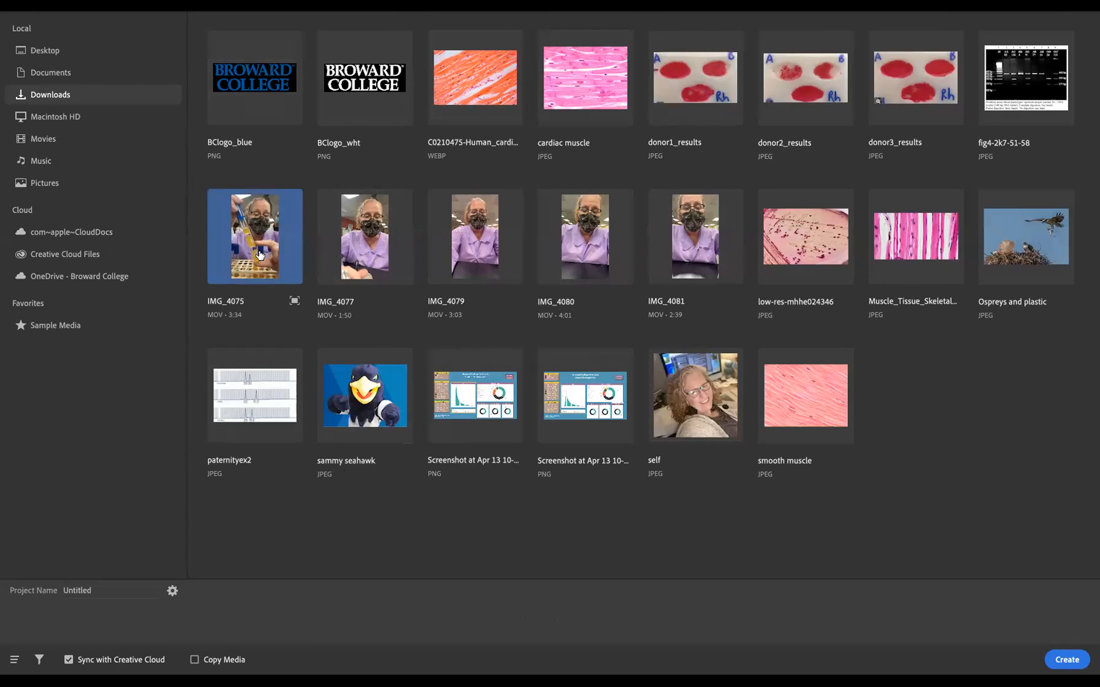
pyautogui.click(365, 239)
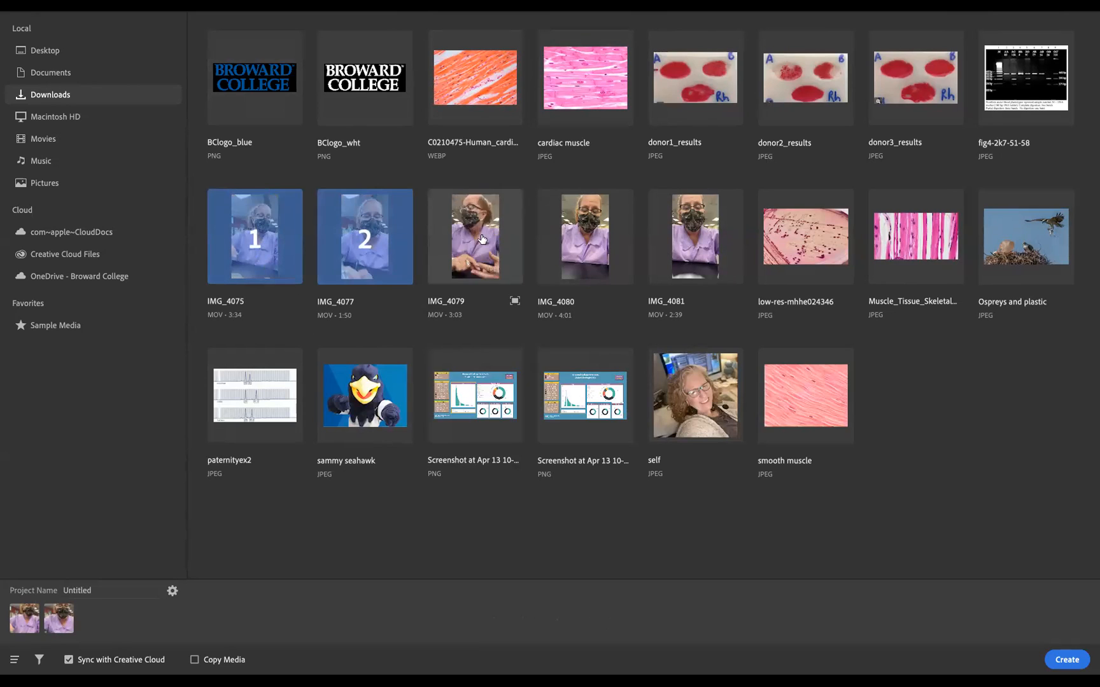
pyautogui.click(482, 239)
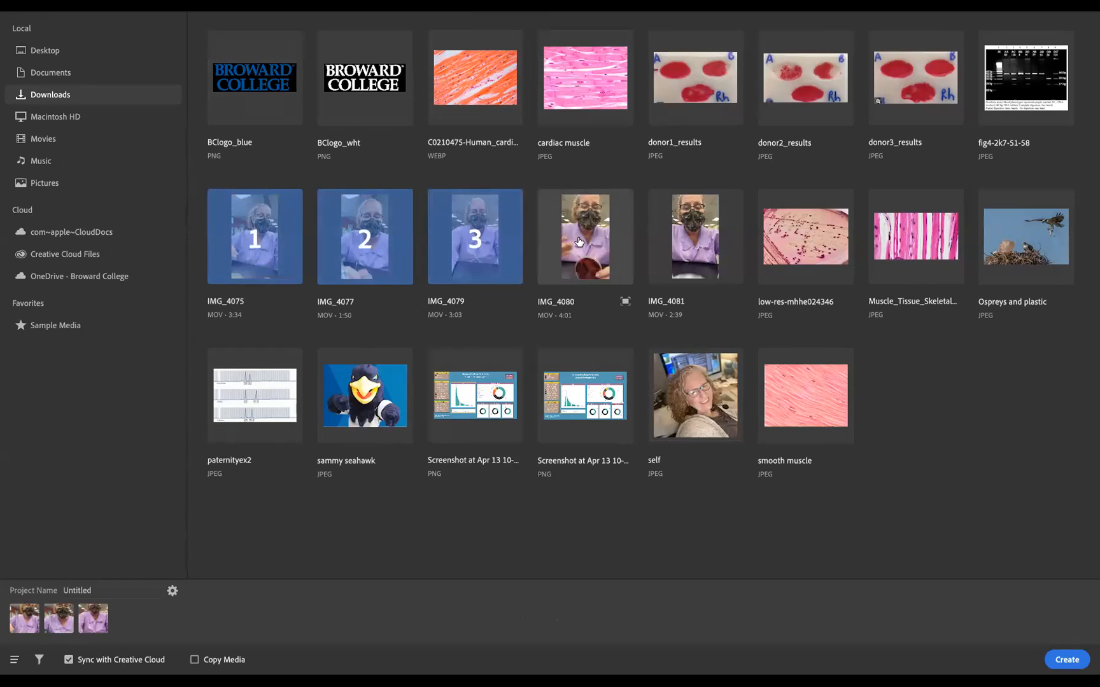
pyautogui.click(580, 242)
pyautogui.click(709, 230)
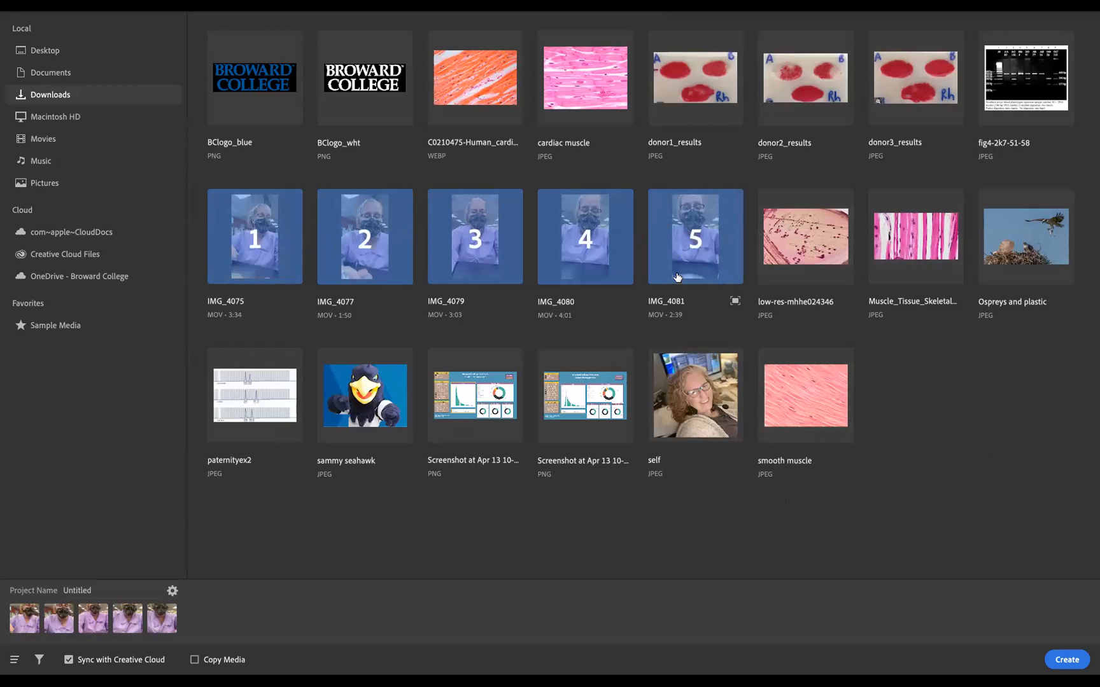
pyautogui.click(1067, 662)
pyautogui.click(1064, 662)
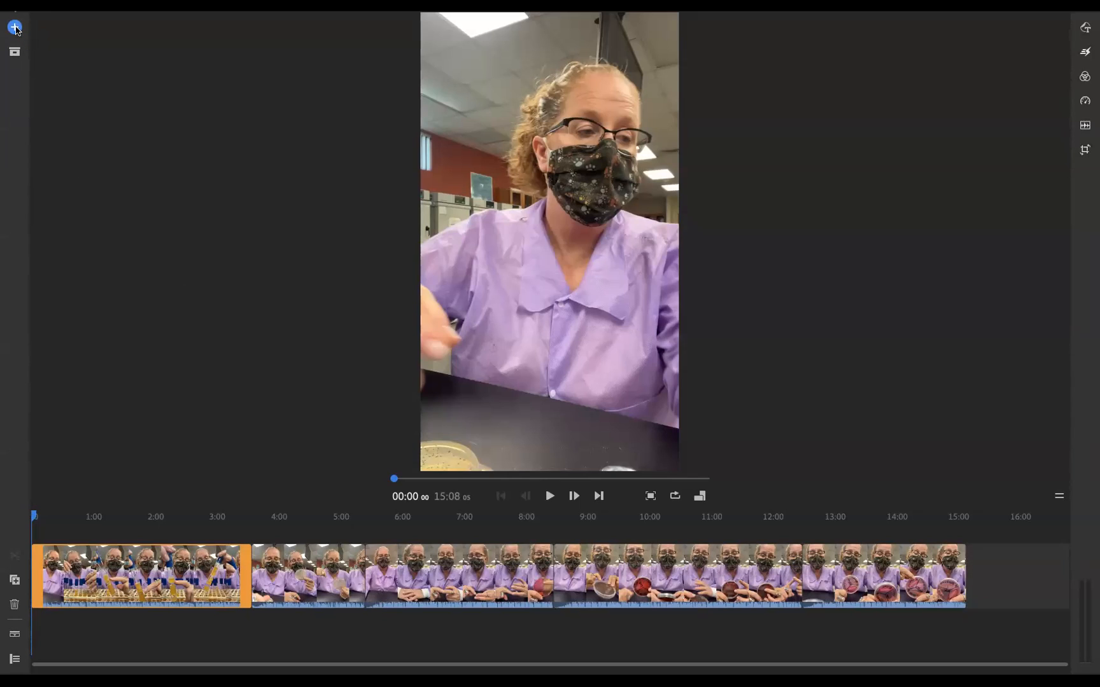
# Add the sammy seahawk image from the Downloads folder to the project
pyautogui.click(14, 27)
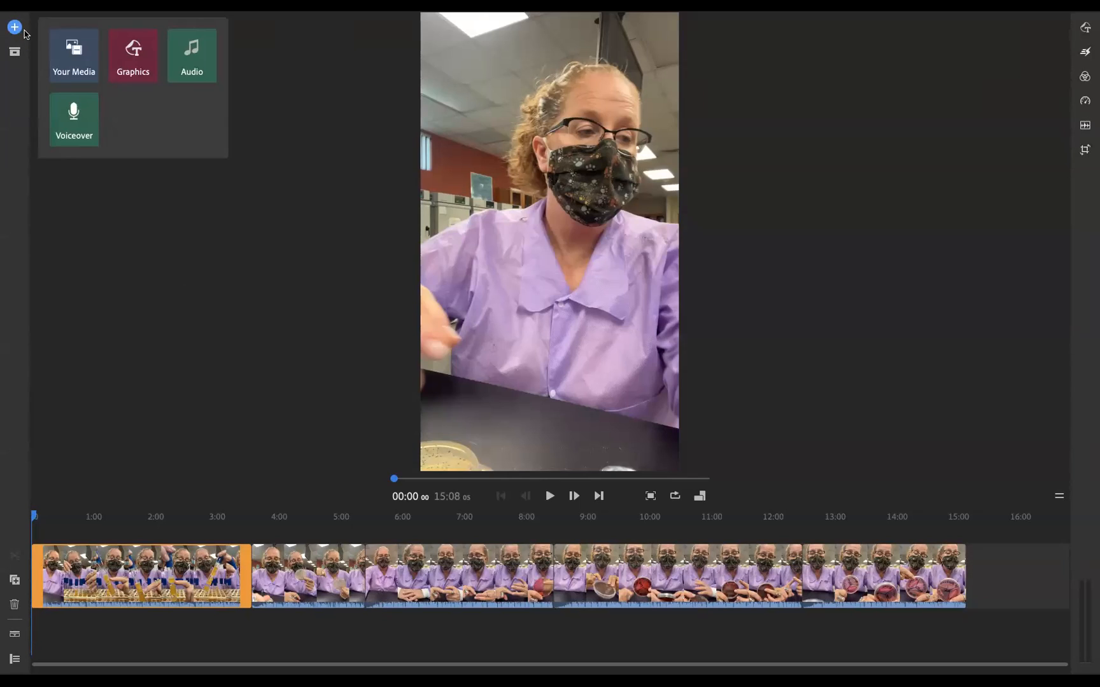
pyautogui.click(75, 56)
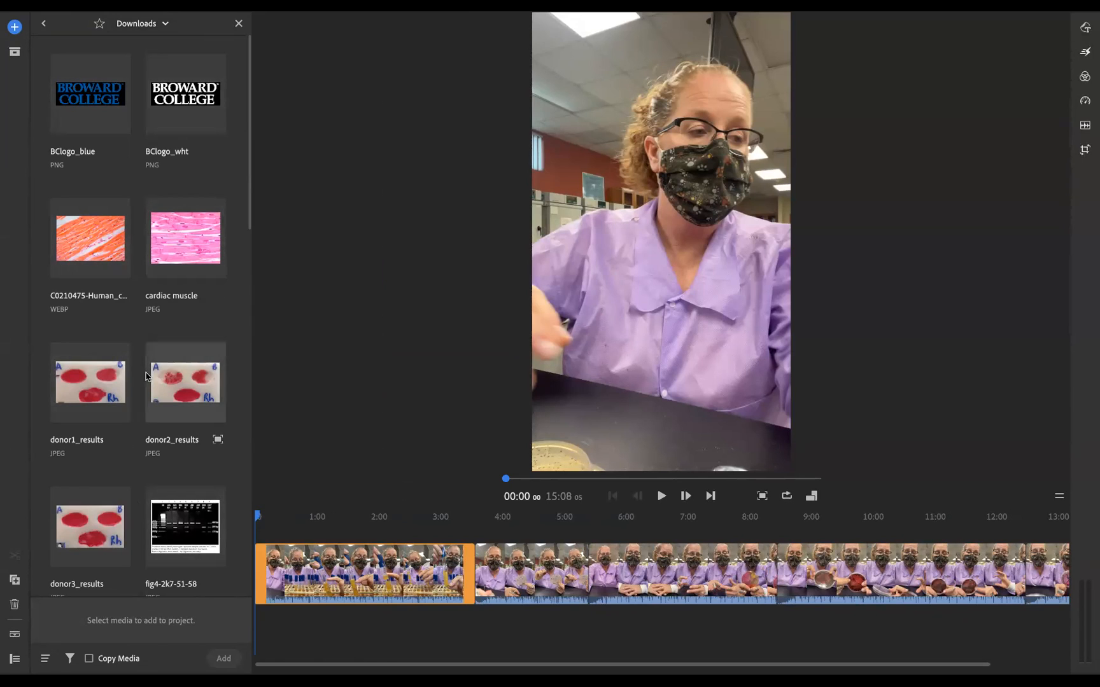
pyautogui.scroll(-10, 145, 376)
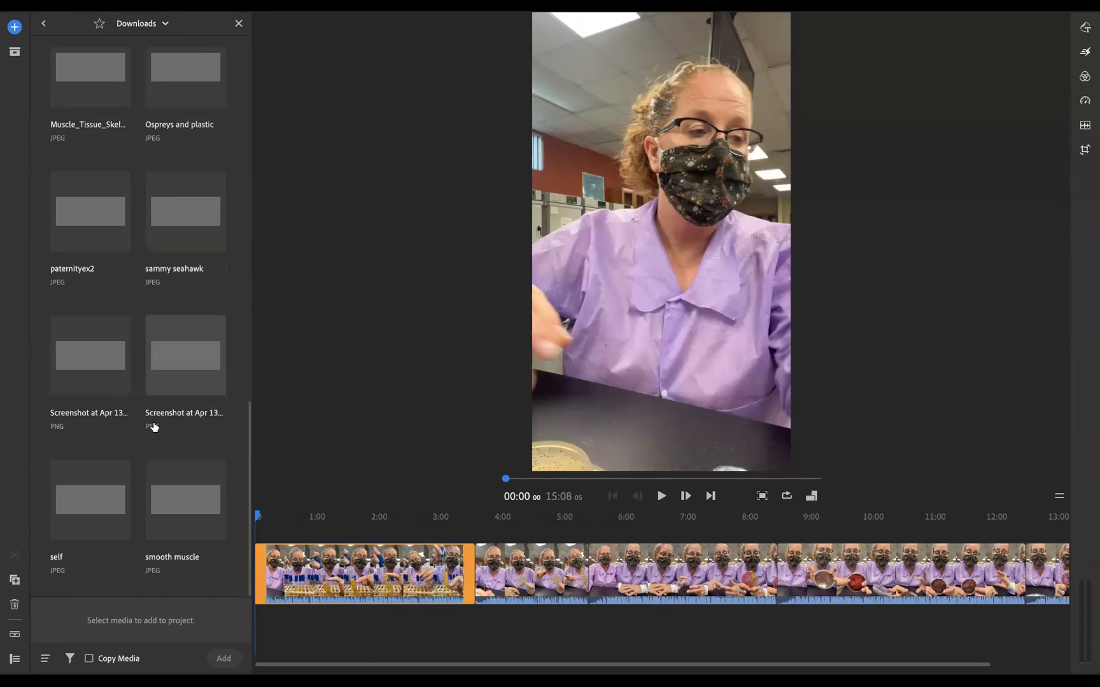
pyautogui.click(186, 227)
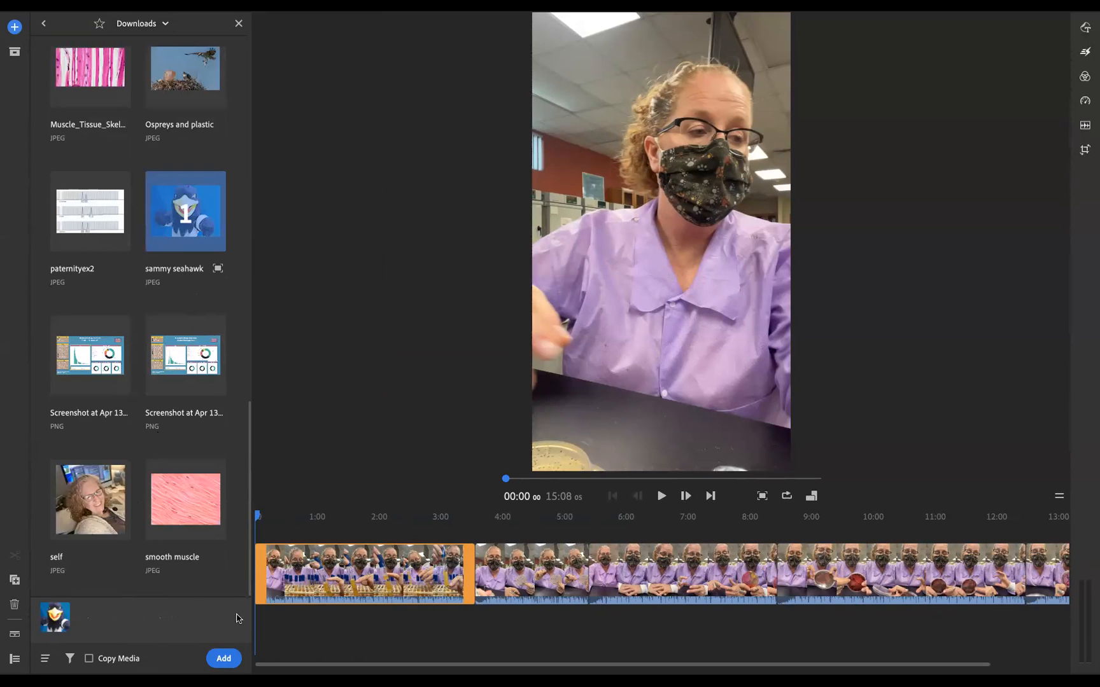
pyautogui.hscroll(3, 163, 620)
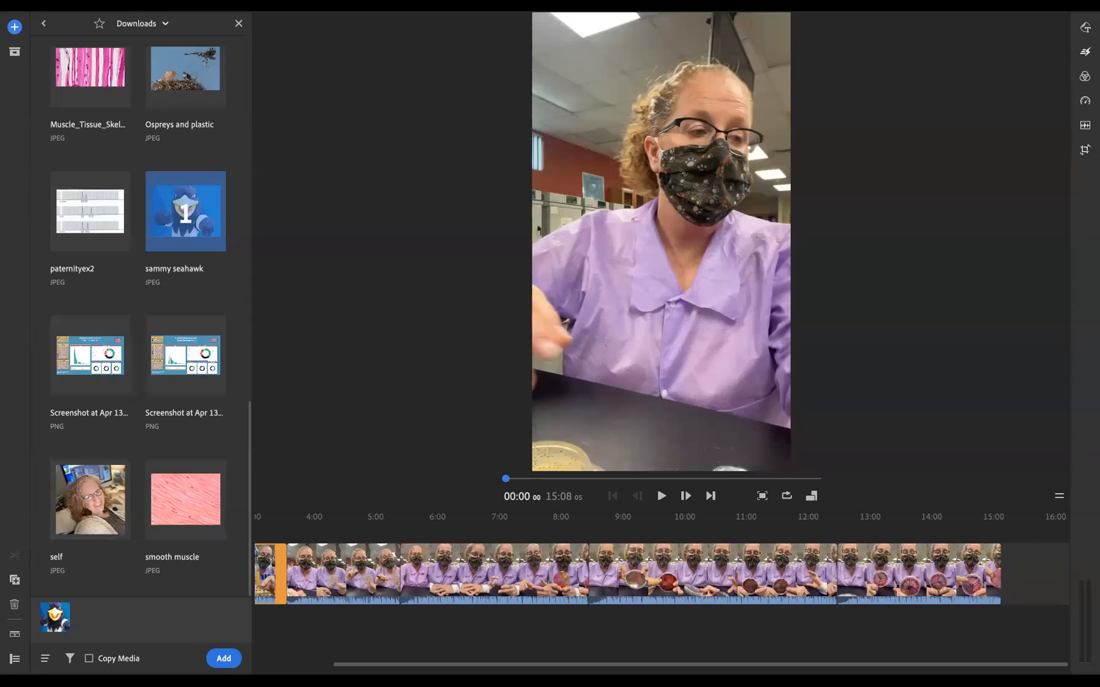
pyautogui.click(225, 658)
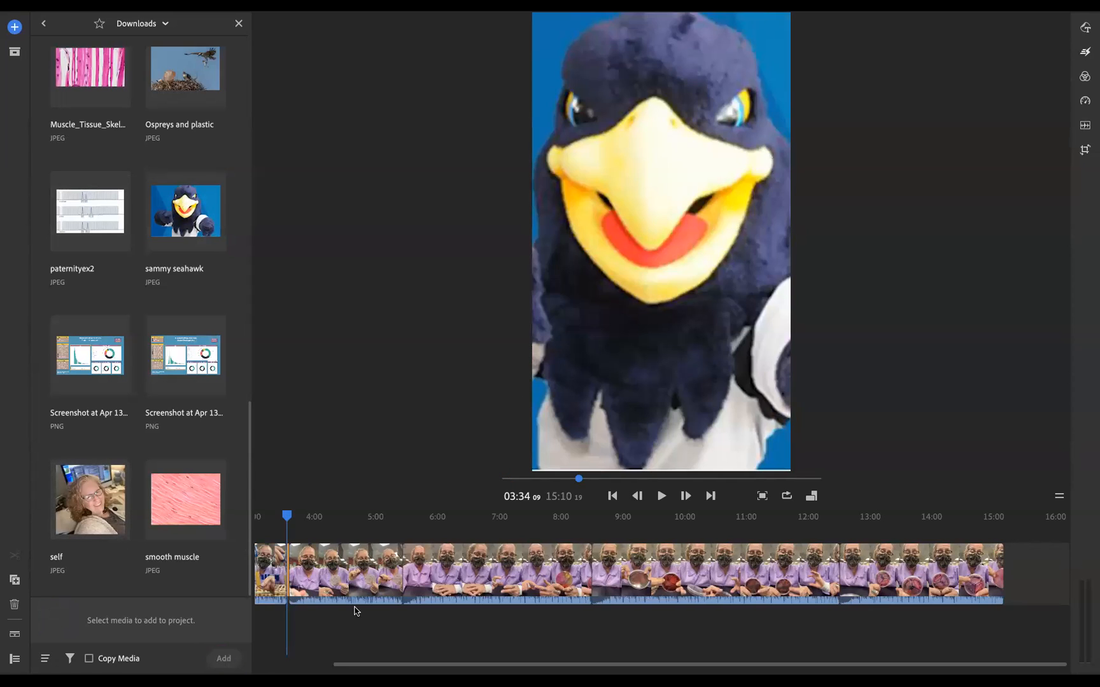
# Leave the Downloads folder in the media browser and change the sequence's aspect ratio to 16:9
pyautogui.moveTo(287, 516)
pyautogui.mouseDown()
pyautogui.moveTo(299, 516)
pyautogui.moveTo(287, 516)
pyautogui.mouseUp()
pyautogui.click(45, 26)
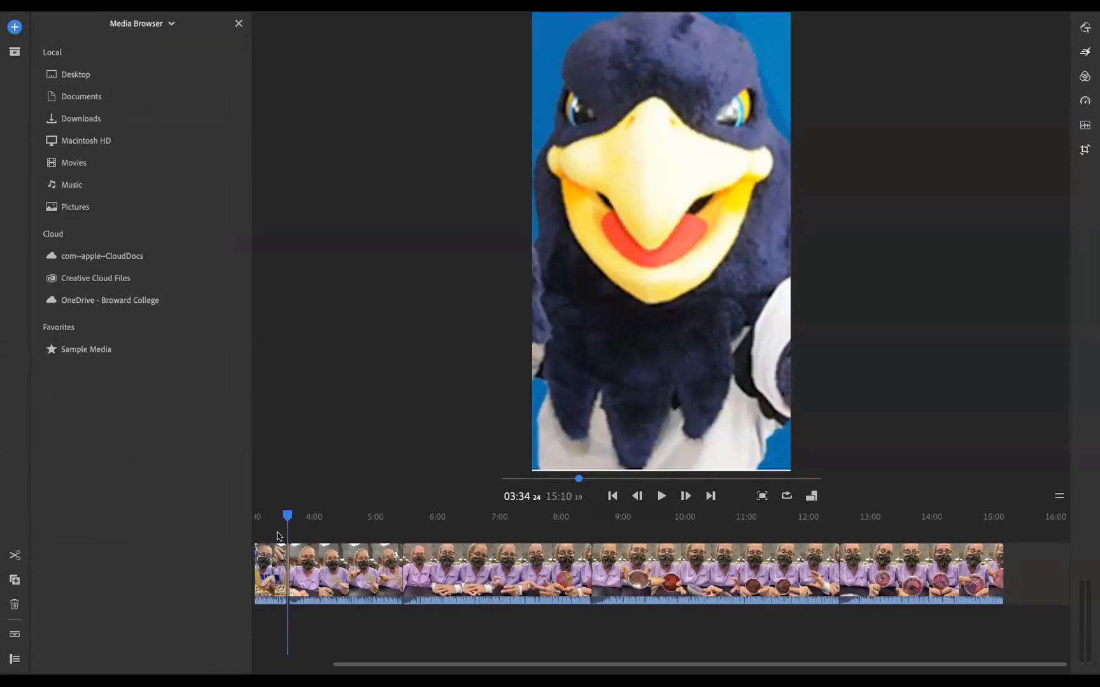
pyautogui.click(812, 499)
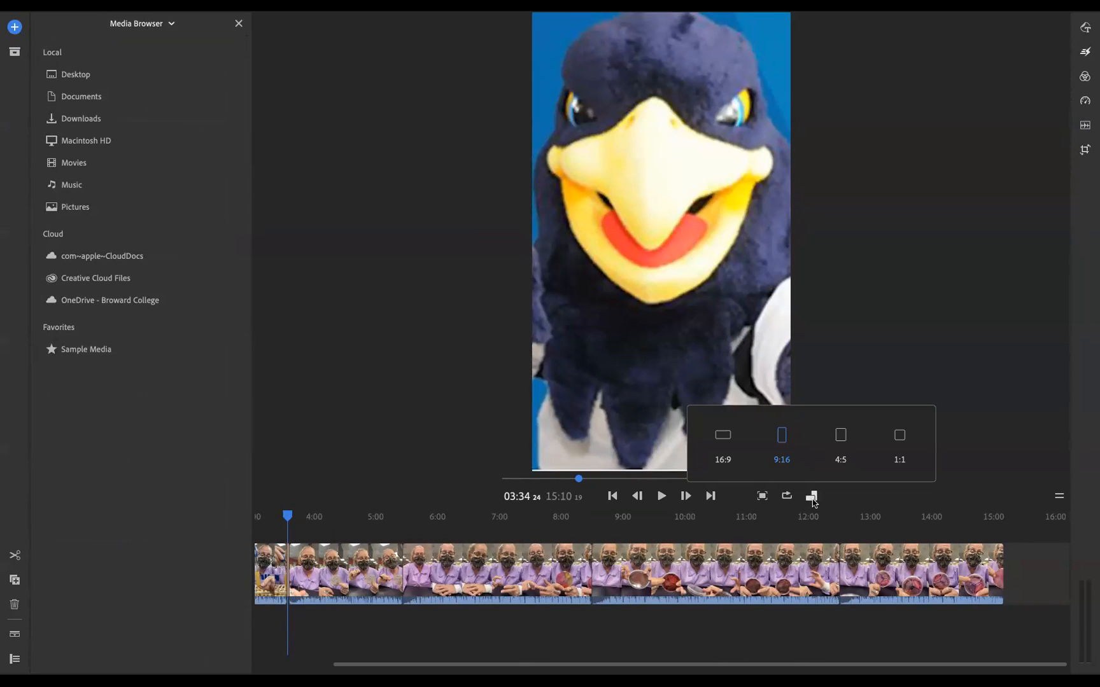
pyautogui.click(724, 439)
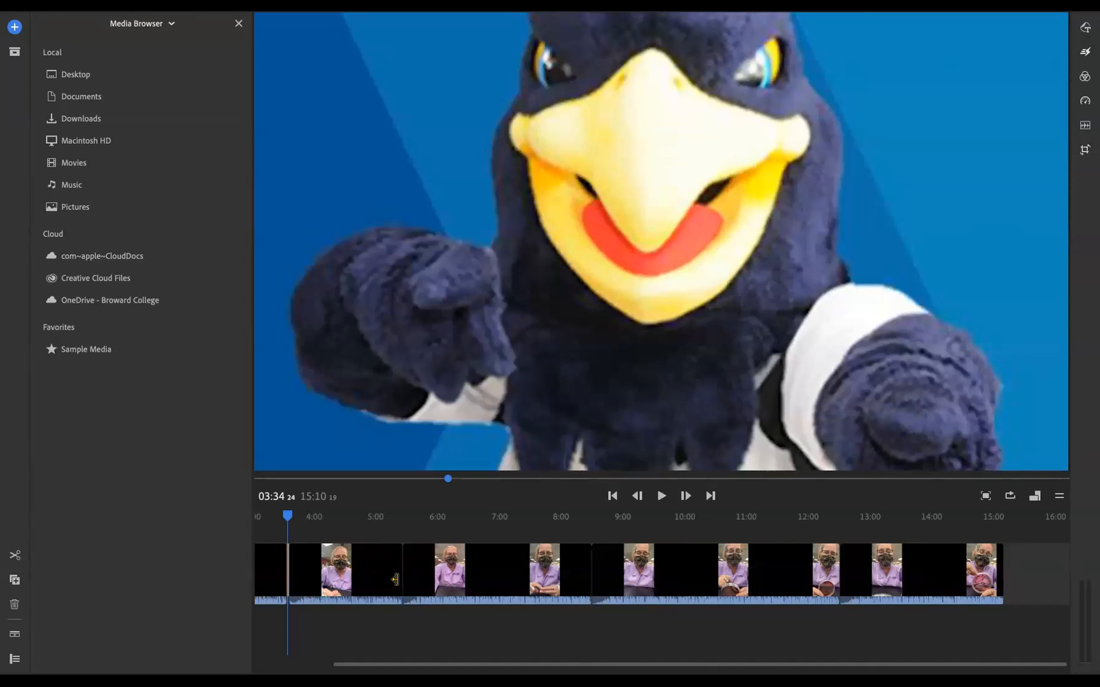
# Check the framing of the clip after the seahawk image, and return to the first clip at the sequence start
pyautogui.click(380, 580)
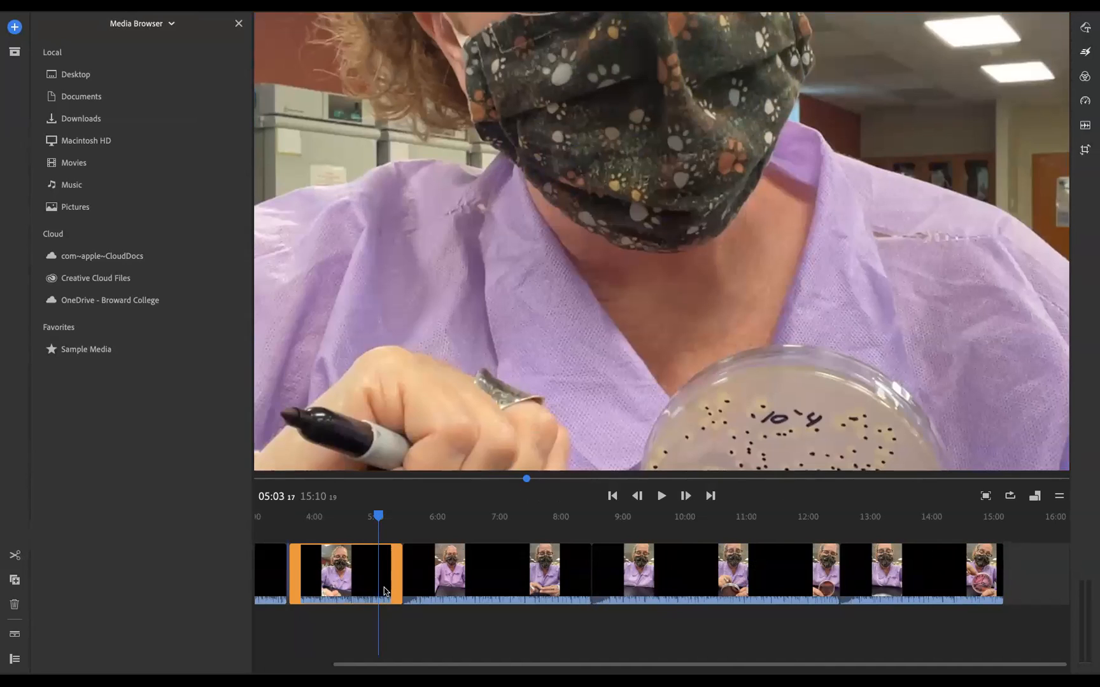
pyautogui.hscroll(-5, 366, 587)
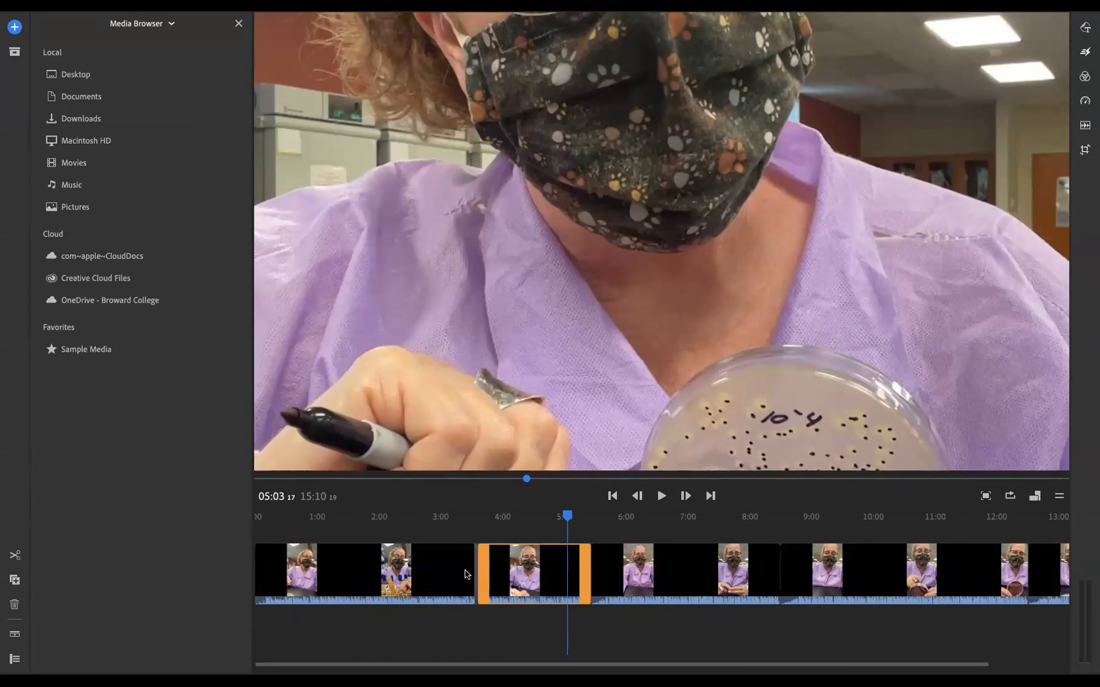
pyautogui.moveTo(567, 515); pyautogui.dragTo(215, 571)
pyautogui.click(316, 553)
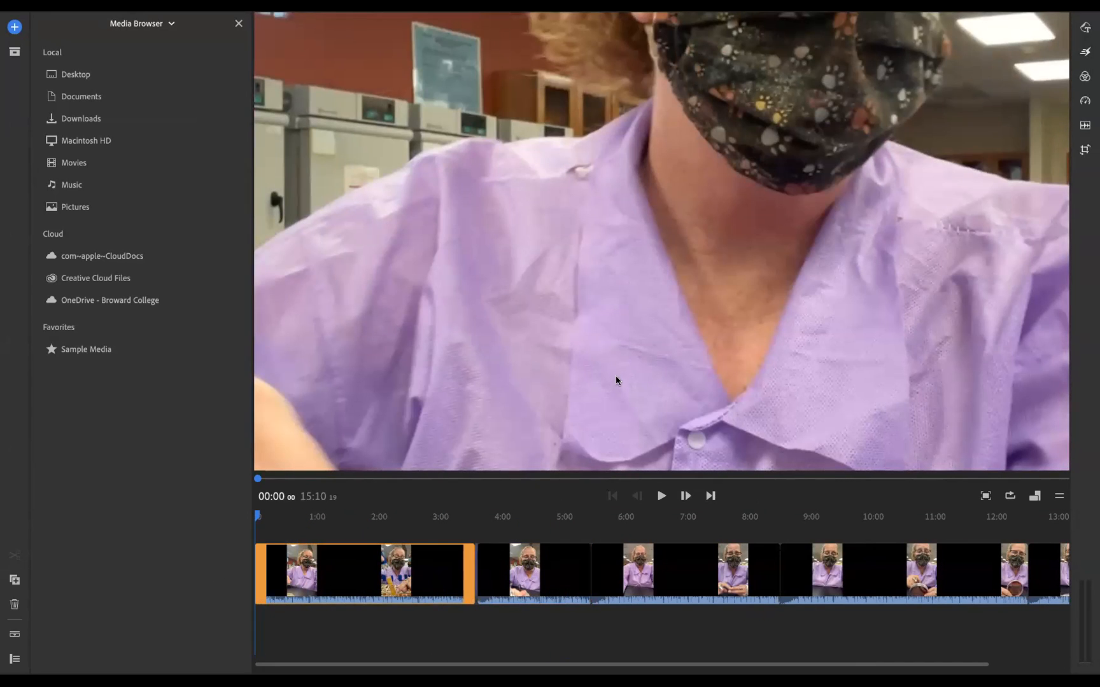
# Reposition the first clip in the frame and scale it down until the whole portrait shot fits on the frame's left side
pyautogui.moveTo(574, 354); pyautogui.dragTo(572, 357)
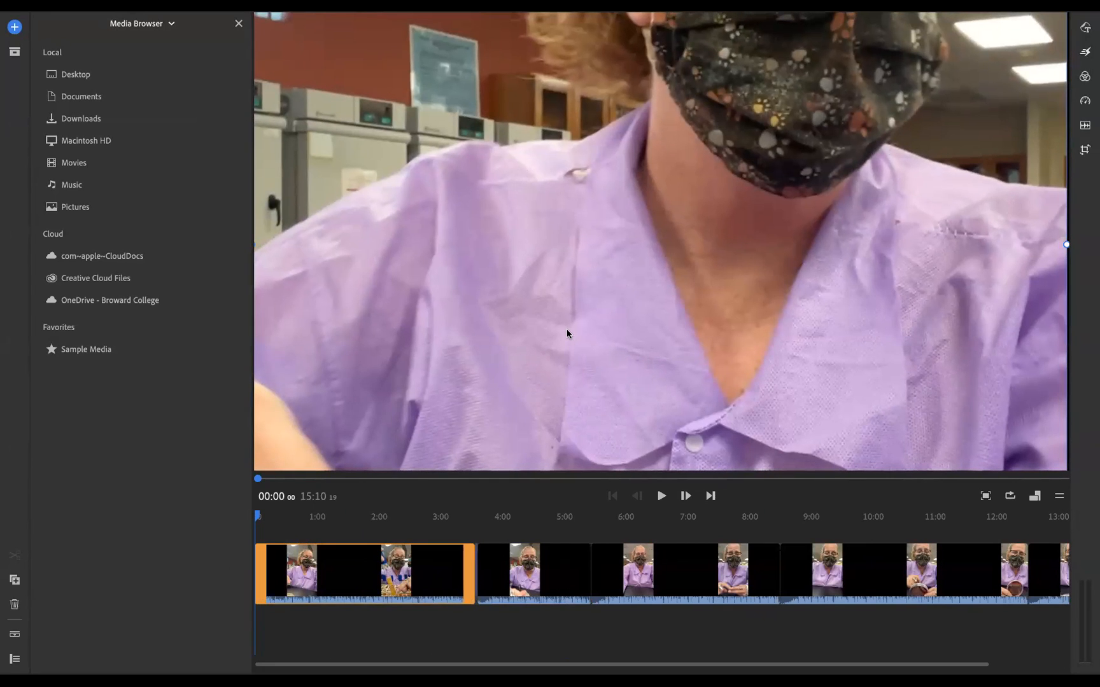
pyautogui.moveTo(437, 425)
pyautogui.mouseDown()
pyautogui.moveTo(528, 292)
pyautogui.moveTo(434, 190)
pyautogui.moveTo(450, 35)
pyautogui.mouseUp()
pyautogui.moveTo(411, 380); pyautogui.dragTo(440, 181)
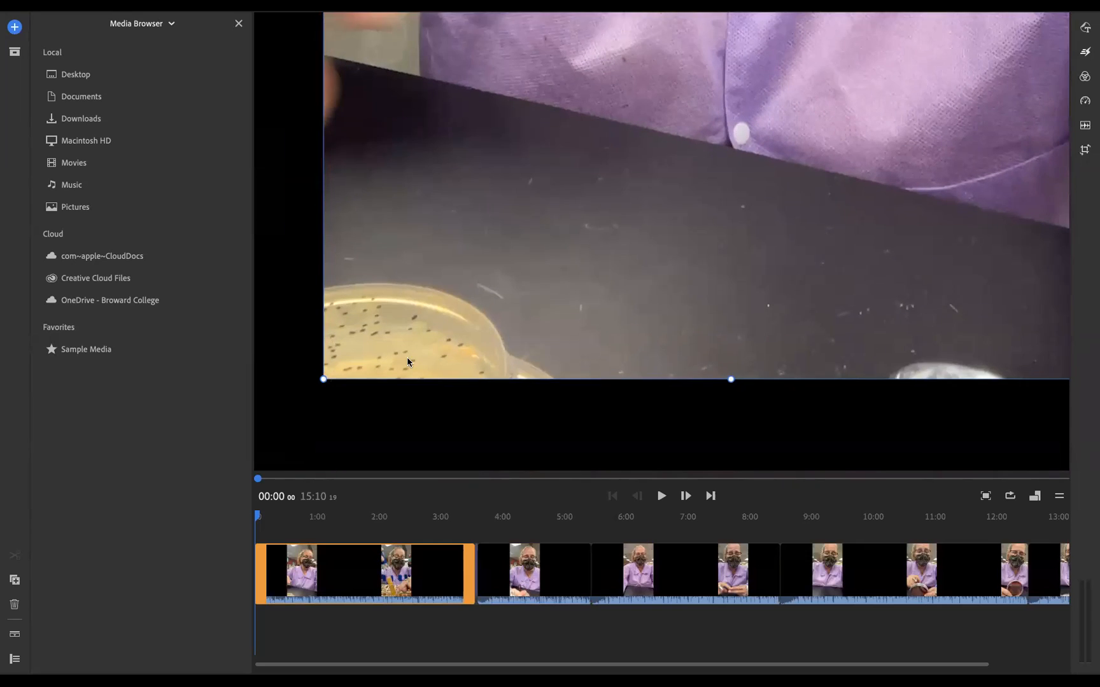
pyautogui.moveTo(407, 357); pyautogui.dragTo(404, 323)
pyautogui.moveTo(320, 345); pyautogui.dragTo(536, 403)
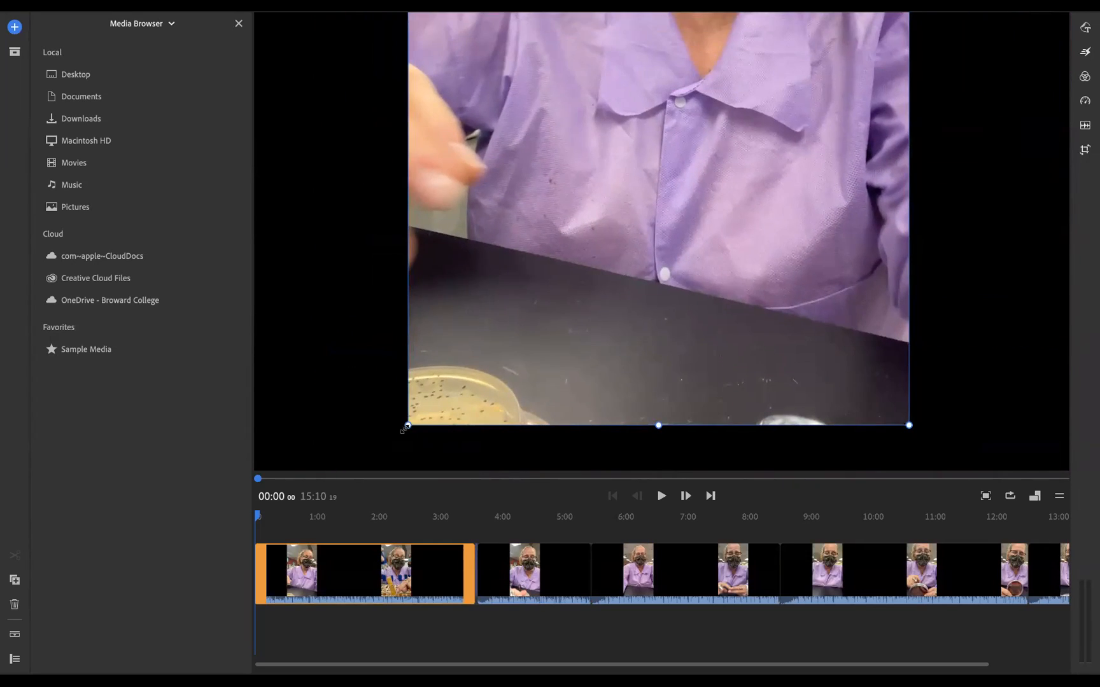
pyautogui.moveTo(440, 393); pyautogui.dragTo(356, 364)
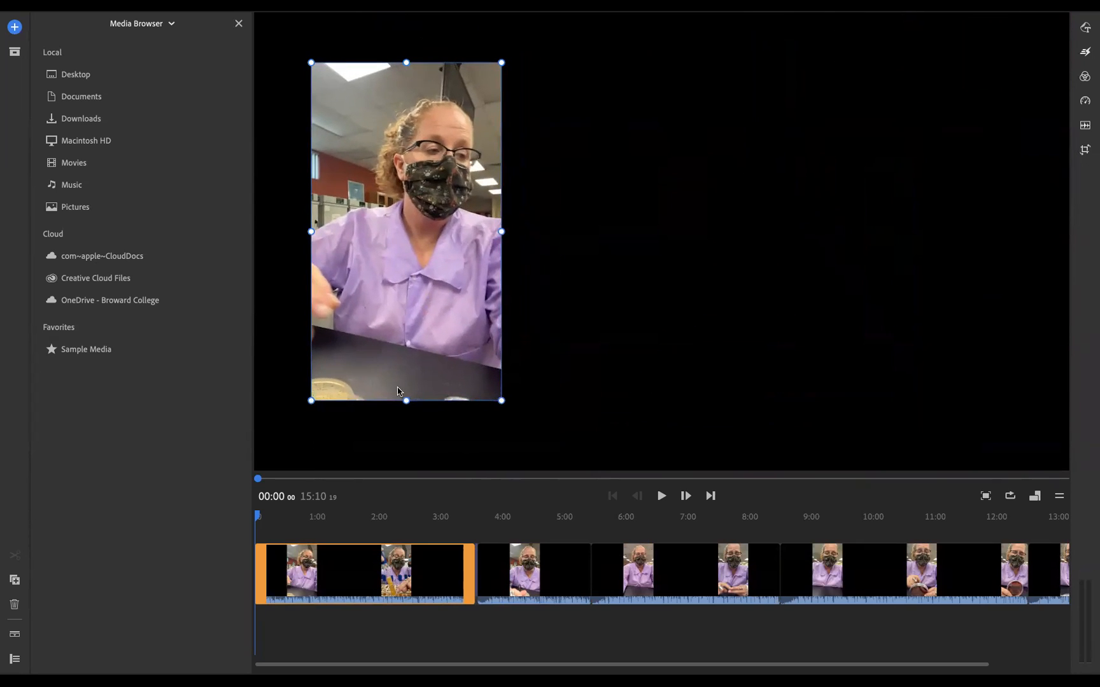
# Move the clip after the seahawk image onto the track above the first clip, at the start of the sequence
pyautogui.click(522, 580)
pyautogui.moveTo(525, 586); pyautogui.dragTo(326, 545)
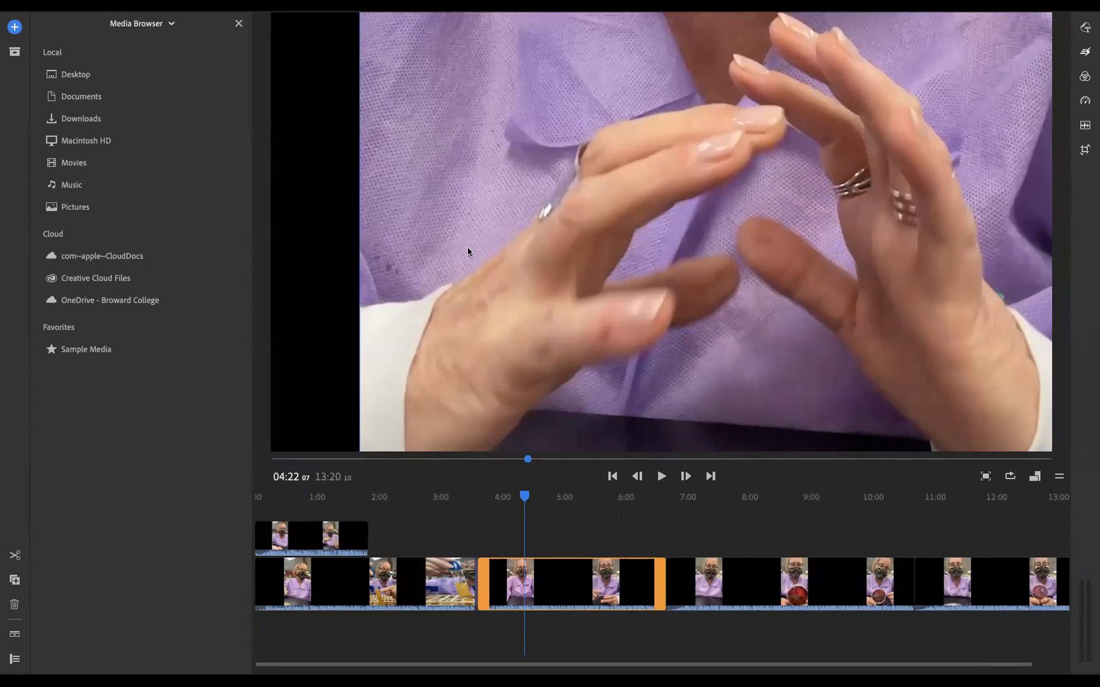
# Shift the main-track clip that follows the seahawk image upward in the frame and scale it down until both its sides and bottom edge fit
pyautogui.moveTo(469, 250); pyautogui.dragTo(471, 78)
pyautogui.moveTo(456, 338); pyautogui.dragTo(485, 195)
pyautogui.moveTo(380, 342); pyautogui.dragTo(452, 456)
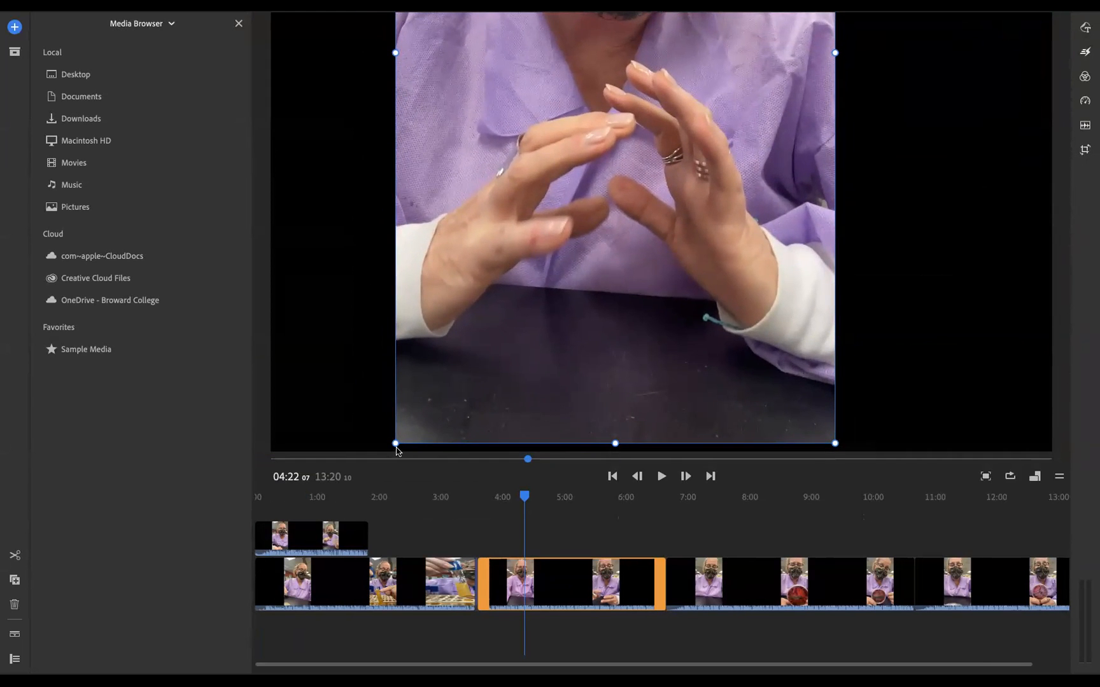
# Check the frame at about 1:09, where the overlaid clip sits above the first clip
pyautogui.click(325, 582)
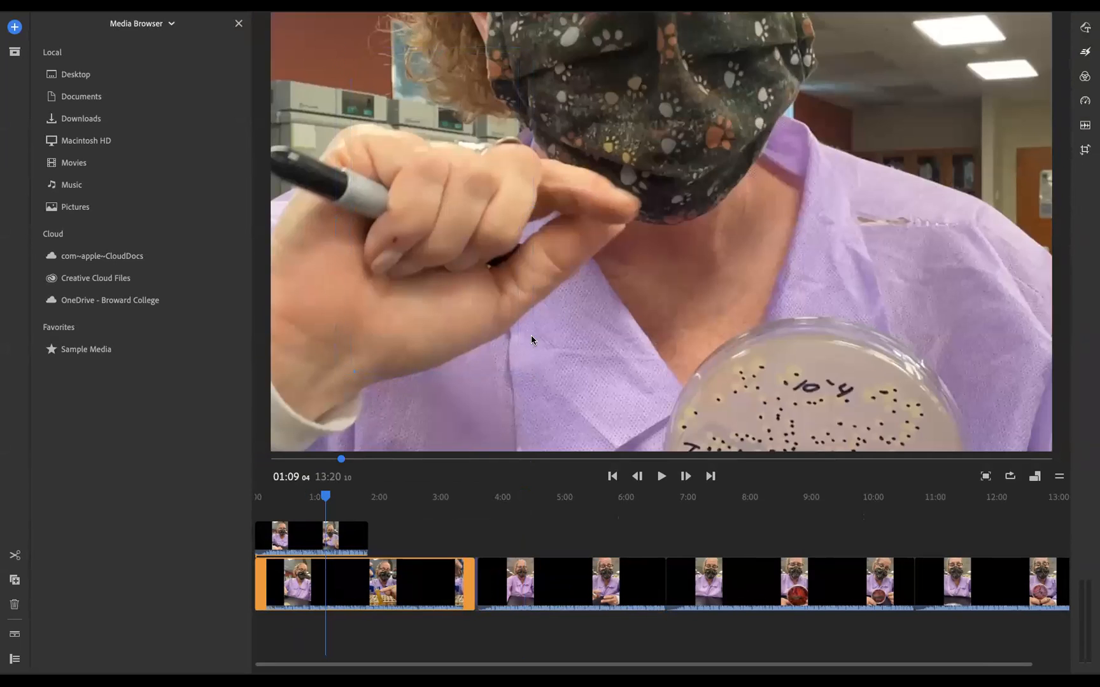
pyautogui.moveTo(324, 608); pyautogui.dragTo(325, 585)
pyautogui.press('Left')
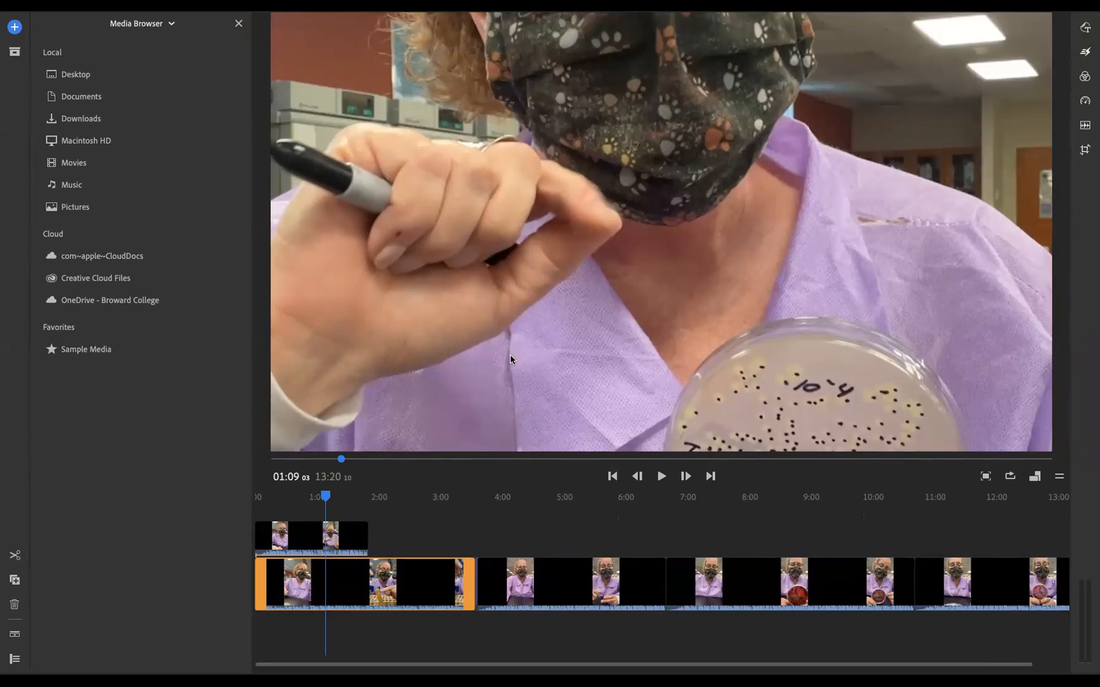
pyautogui.click(15, 28)
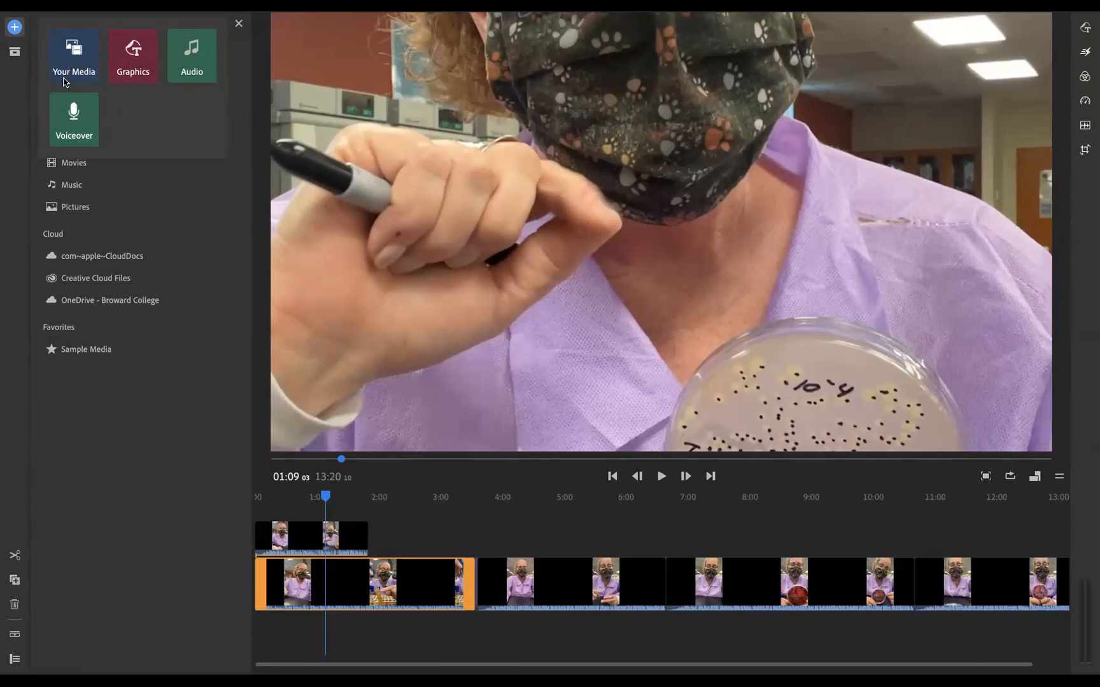
# Move the seahawk image onto the track above the first clip and extend it to span about 2:00 to 3:50
pyautogui.click(479, 594)
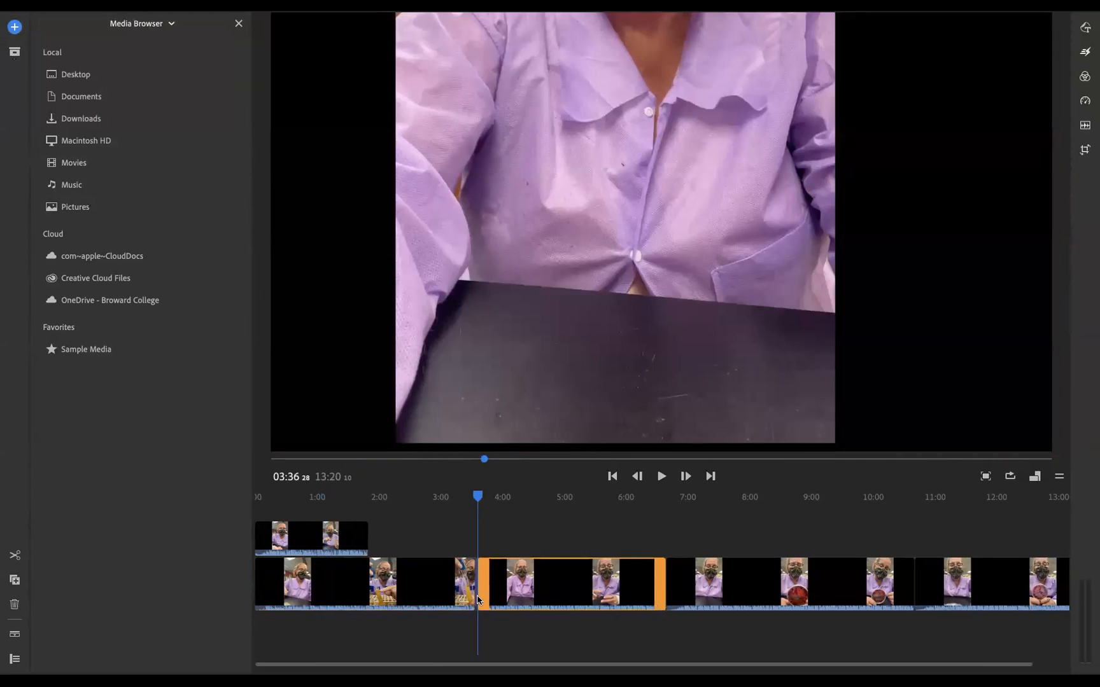
pyautogui.click(477, 596)
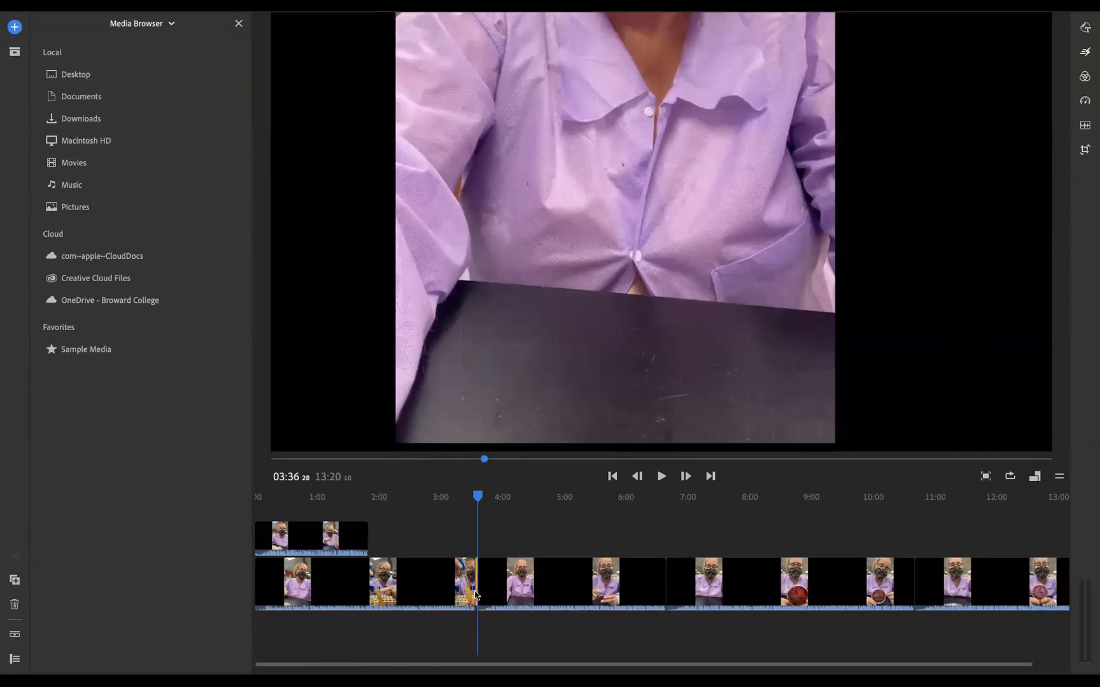
pyautogui.moveTo(477, 596); pyautogui.dragTo(511, 536)
pyautogui.moveTo(415, 538); pyautogui.dragTo(396, 538)
# Scale the seahawk image down to a small picture and place it near the top right corner of the frame
pyautogui.click(325, 427)
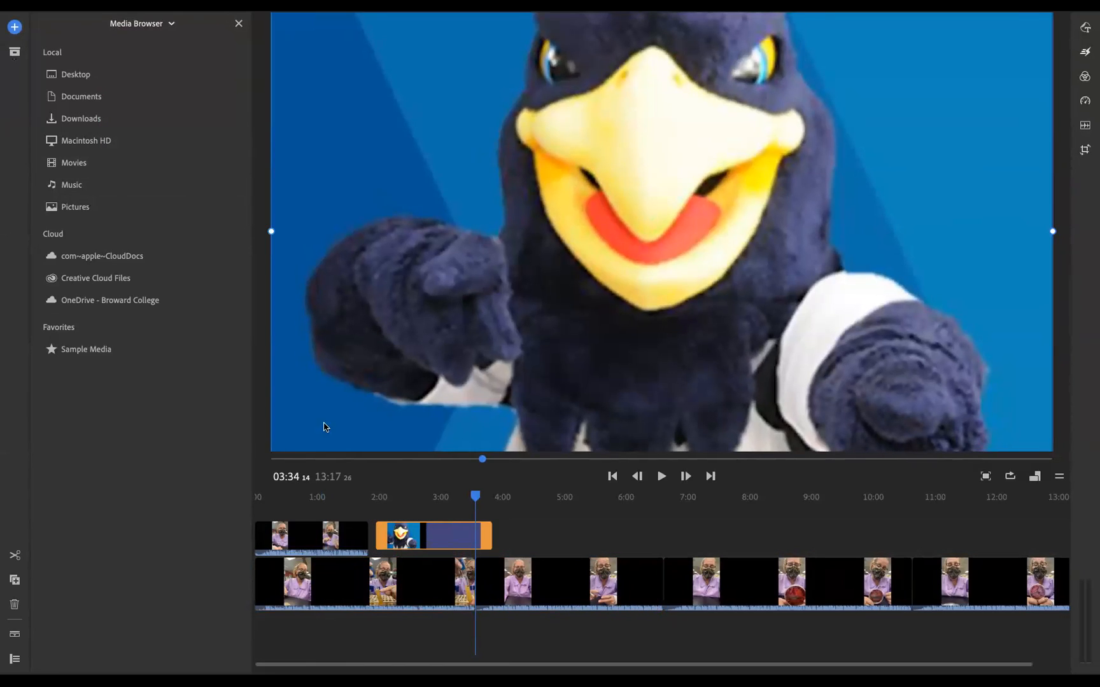
pyautogui.moveTo(303, 287); pyautogui.dragTo(358, 480)
pyautogui.moveTo(325, 132); pyautogui.dragTo(922, 44)
# Check the framing at several points in the sequence, ending at about 3:03, where the seahawk image overlays the first clip
pyautogui.moveTo(476, 497); pyautogui.dragTo(509, 497)
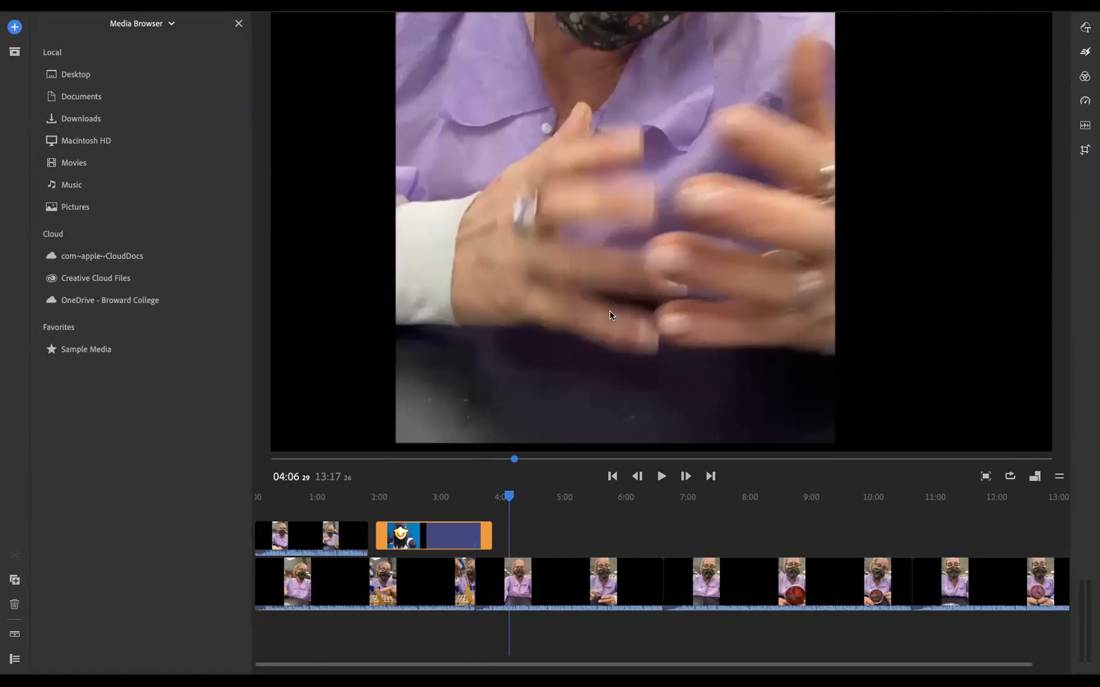
pyautogui.click(447, 540)
pyautogui.scroll(10, 785, 88)
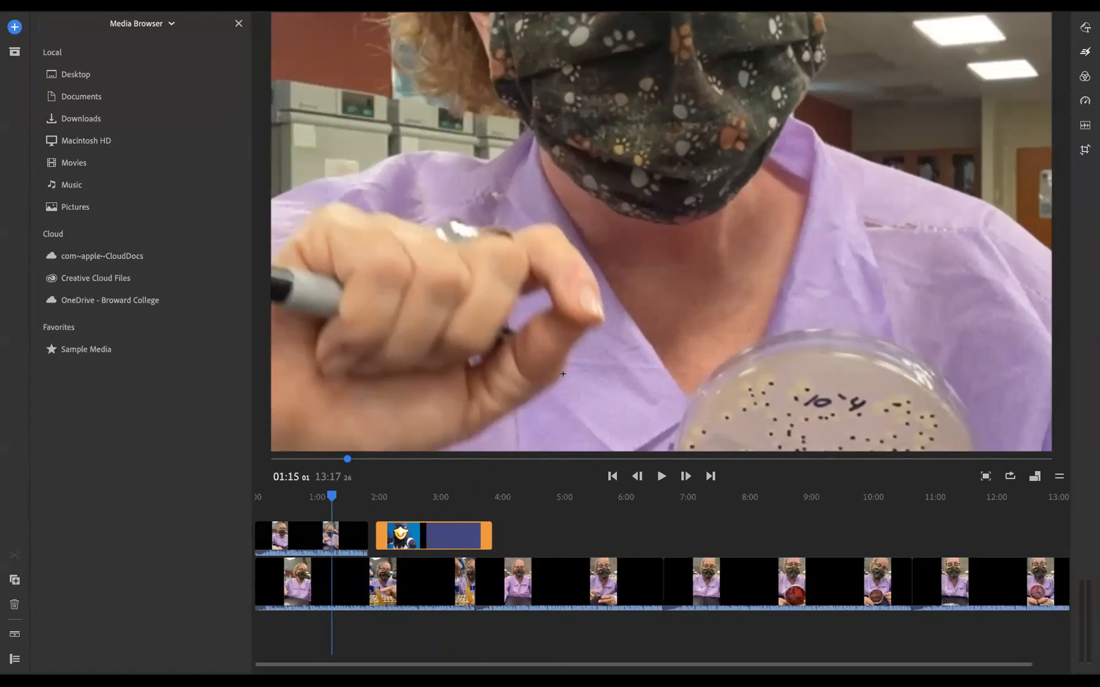
pyautogui.moveTo(467, 519); pyautogui.dragTo(428, 580)
pyautogui.click(443, 538)
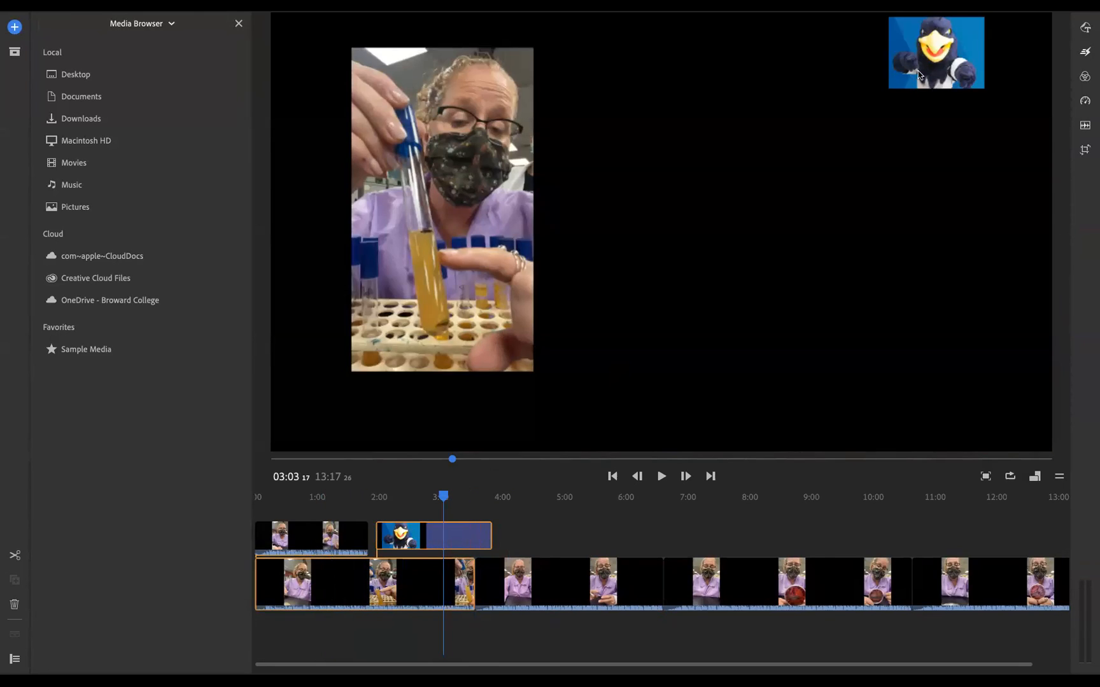
# Enlarge the first clip to nearly the full frame height and shift it slightly down and left within the frame
pyautogui.click(455, 321)
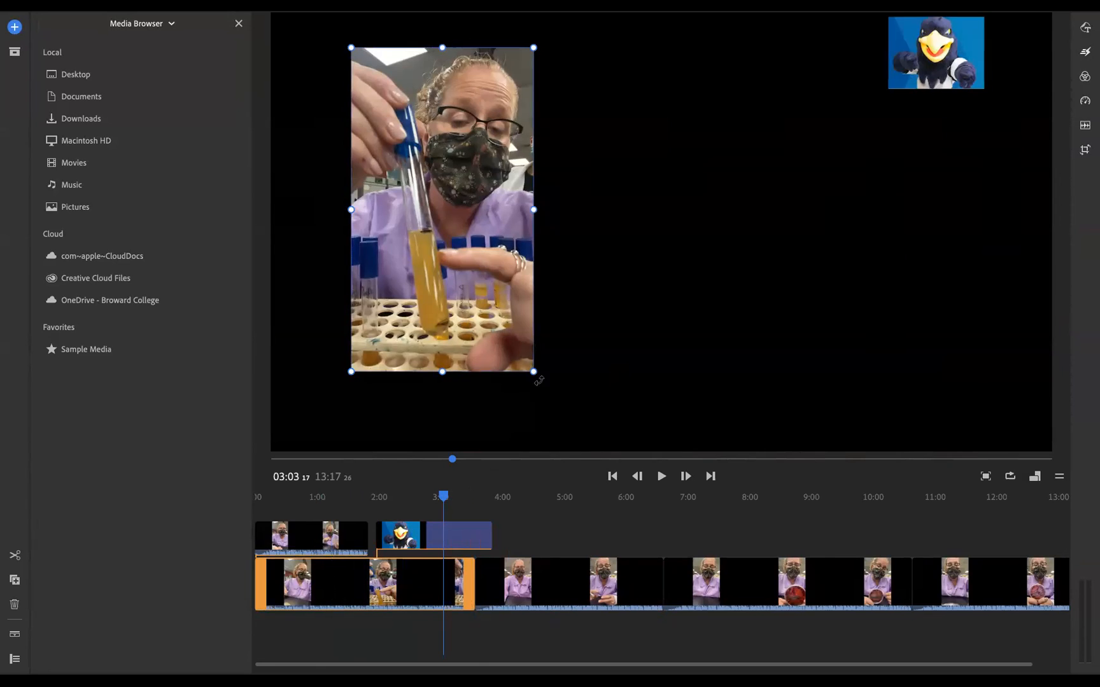
pyautogui.moveTo(591, 389); pyautogui.dragTo(629, 425)
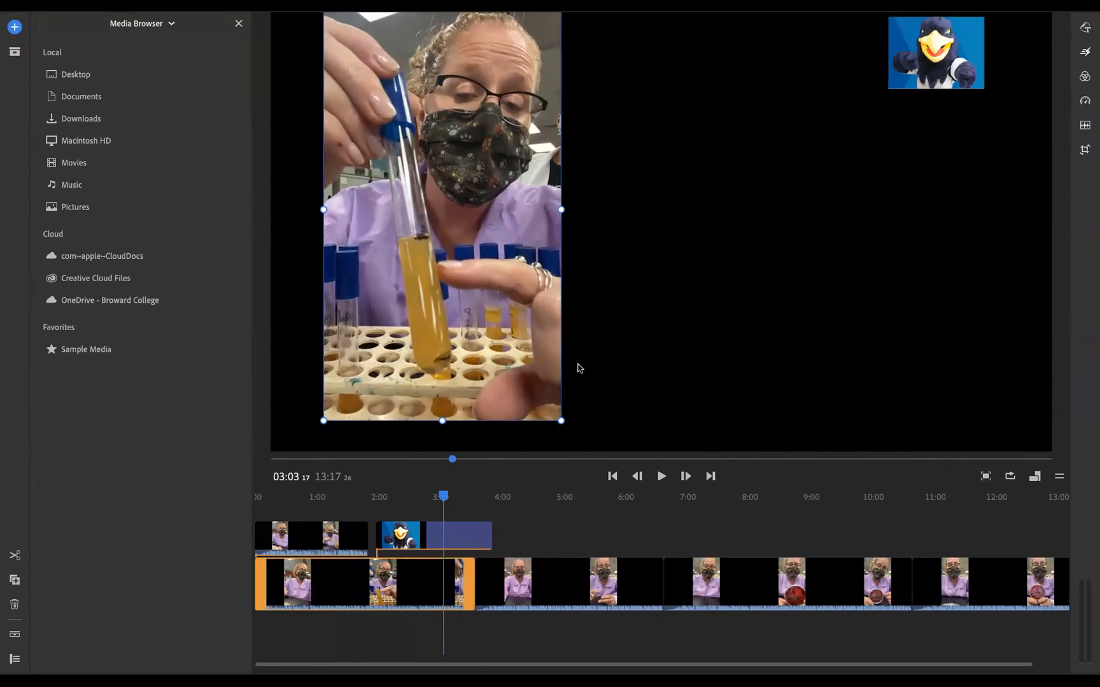
pyautogui.moveTo(538, 349)
pyautogui.mouseDown()
pyautogui.moveTo(534, 377)
pyautogui.moveTo(521, 364)
pyautogui.mouseUp()
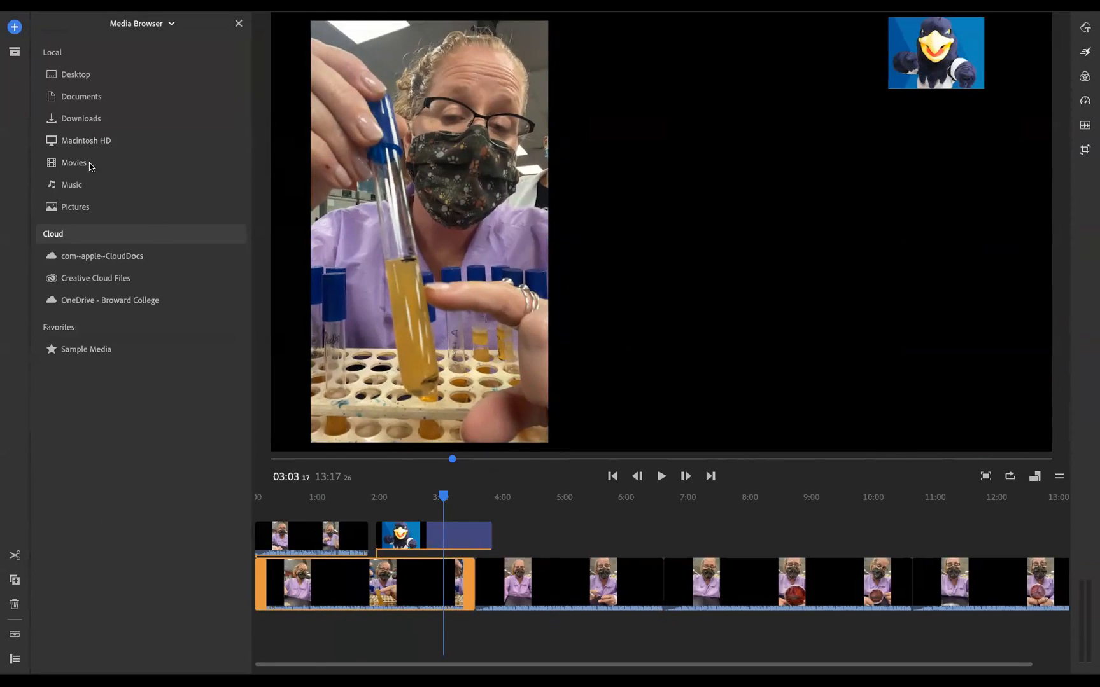
# Add the Side Dashes Title from the Titles graphics to the start of the sequence, before the first clip
pyautogui.click(14, 28)
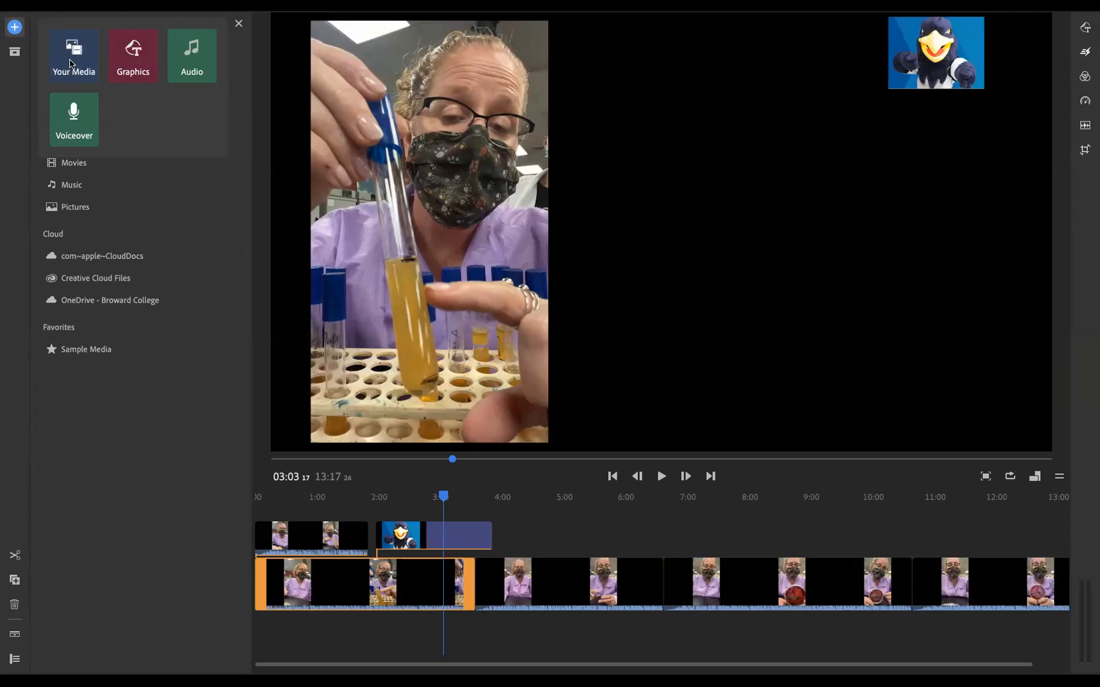
pyautogui.click(133, 61)
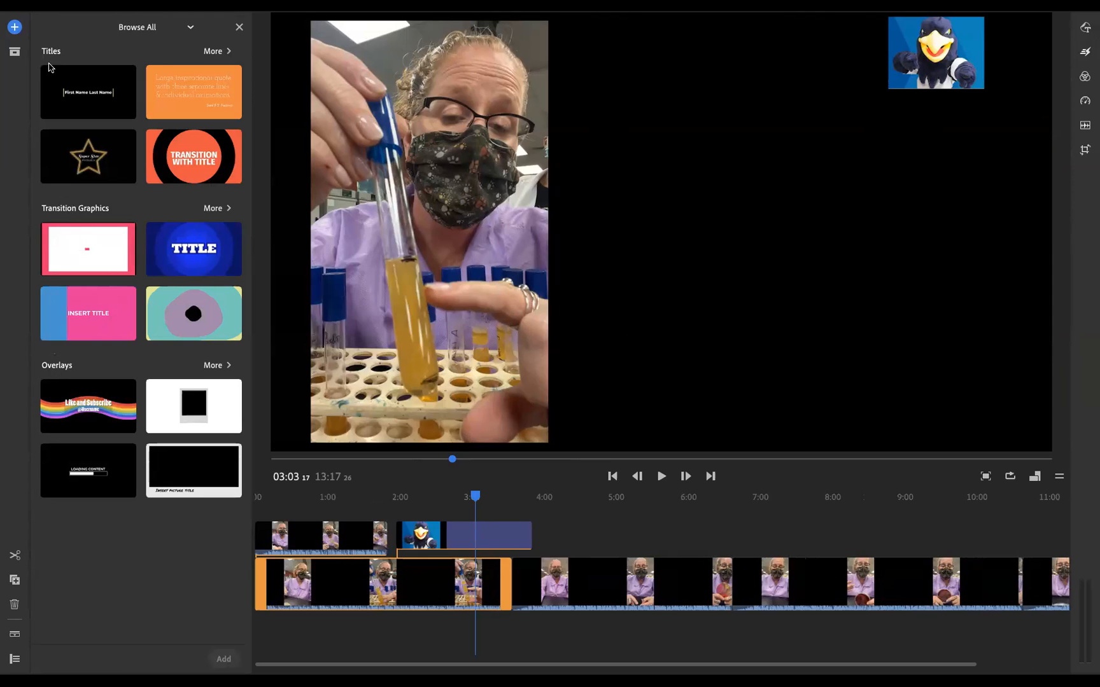
pyautogui.click(212, 55)
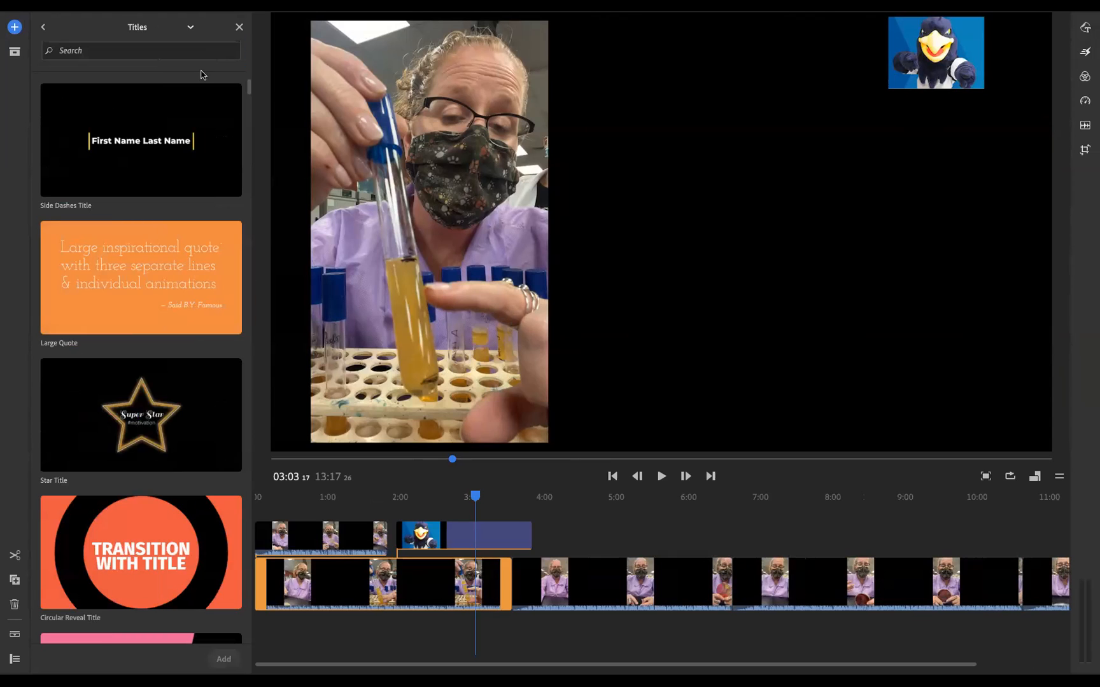
pyautogui.scroll(-1, 125, 350)
pyautogui.scroll(-5, 126, 352)
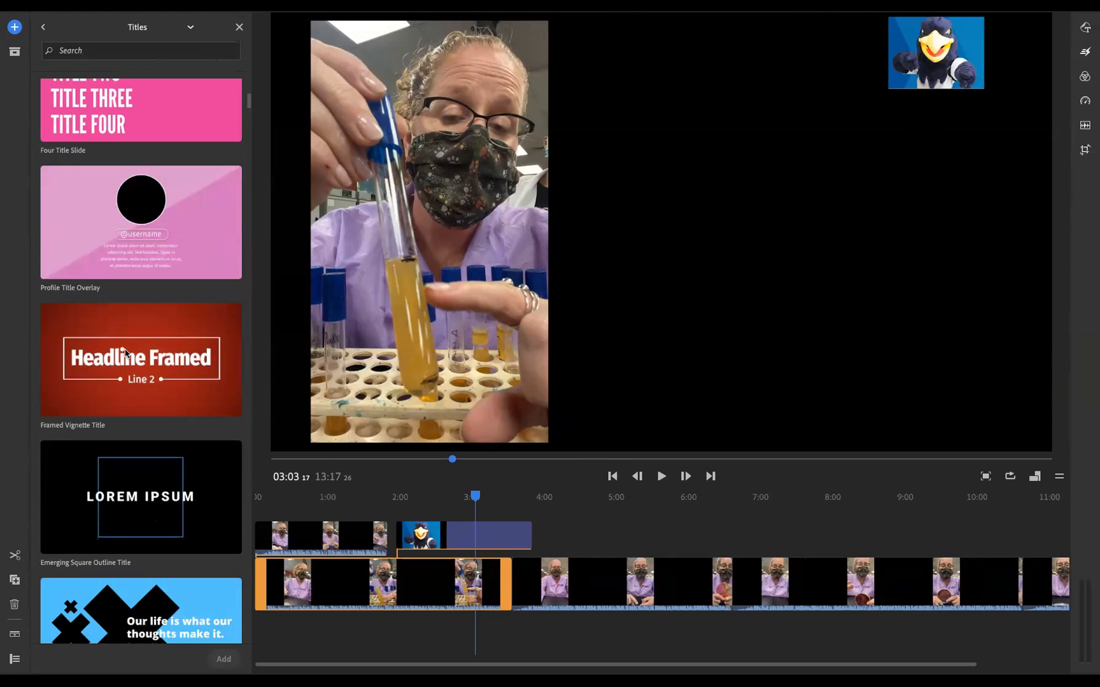
pyautogui.scroll(-10, 125, 352)
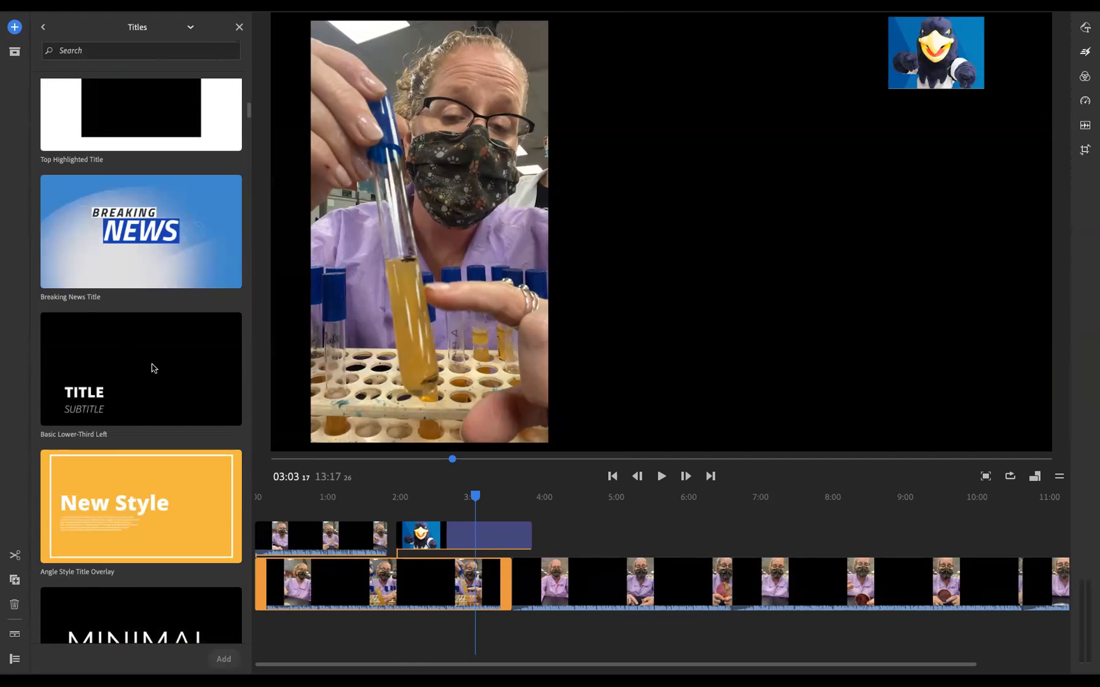
pyautogui.scroll(15, 152, 368)
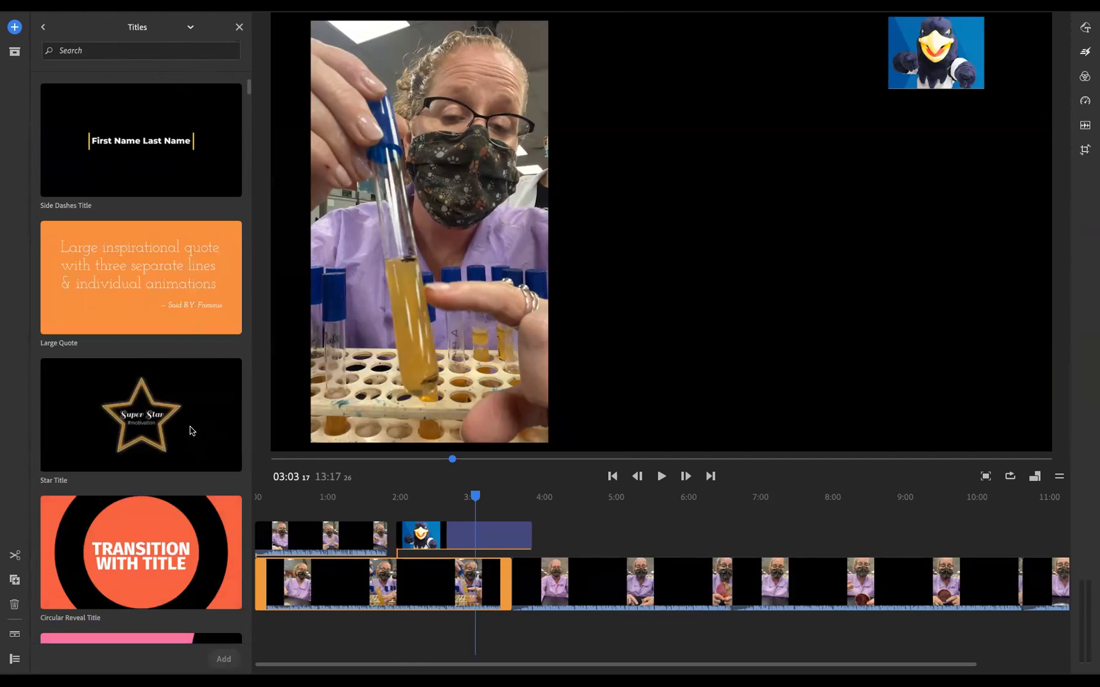
pyautogui.click(146, 150)
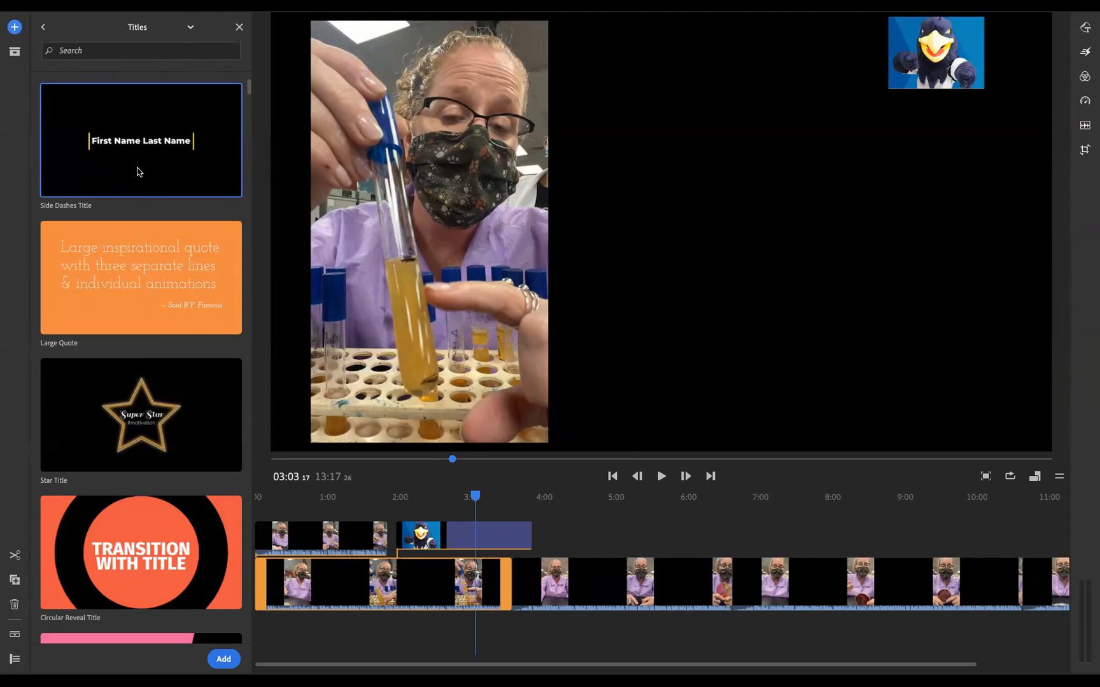
pyautogui.moveTo(138, 167); pyautogui.dragTo(262, 617)
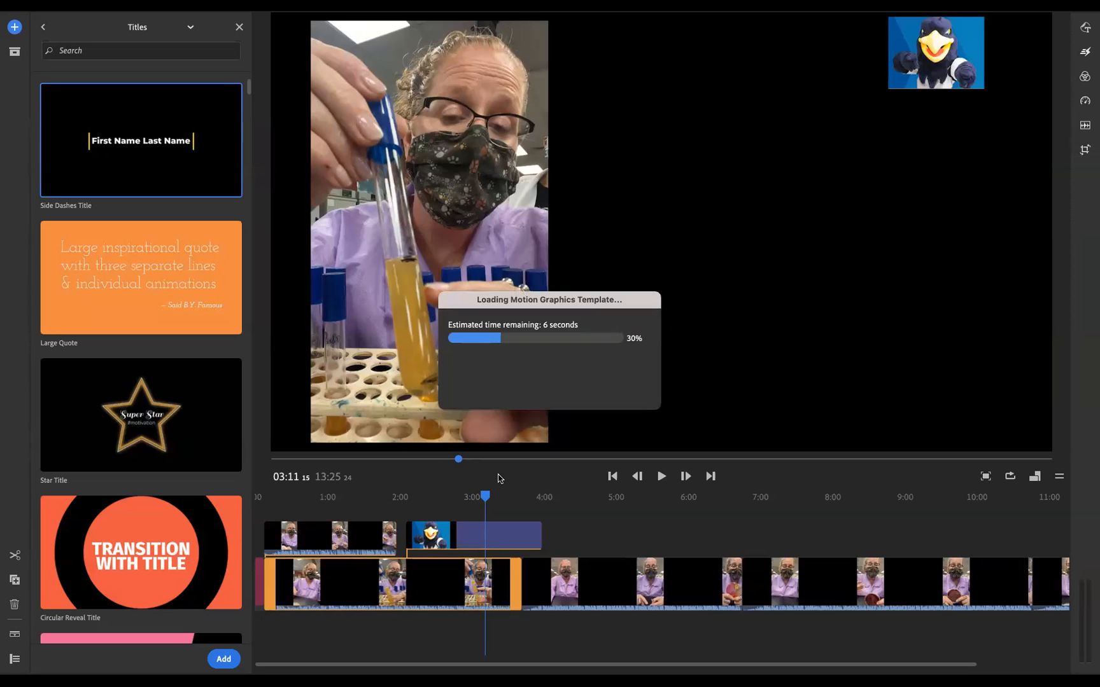
# Preview the title's animation from the sequence start and pause once its full text is displayed
pyautogui.moveTo(485, 493); pyautogui.dragTo(211, 545)
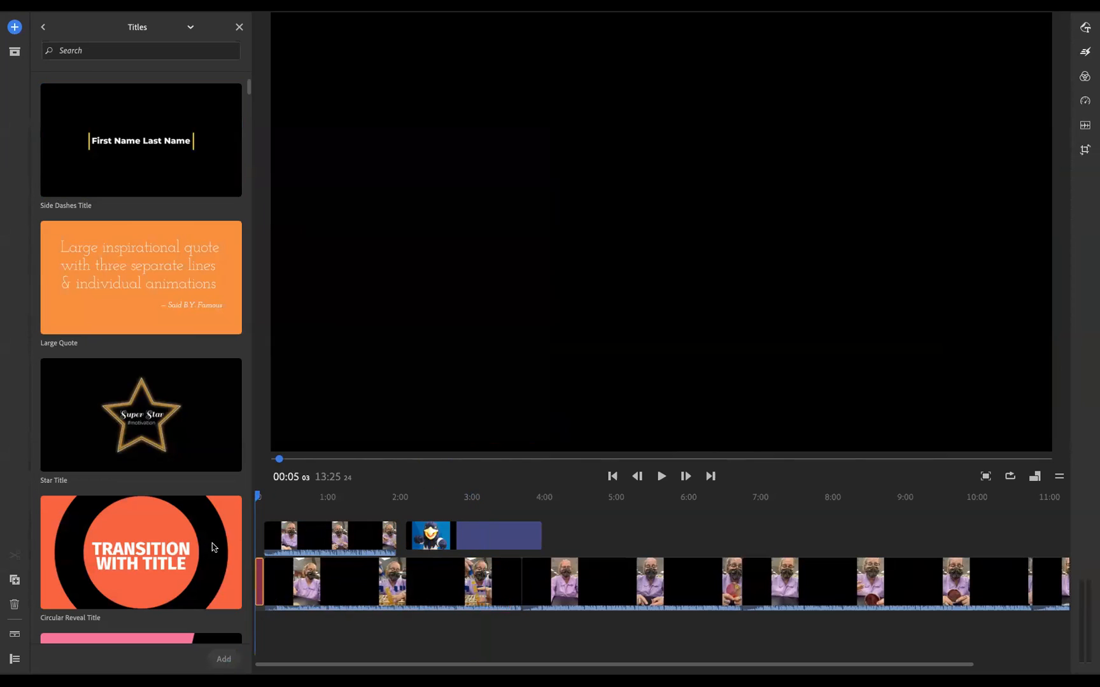
pyautogui.click(666, 479)
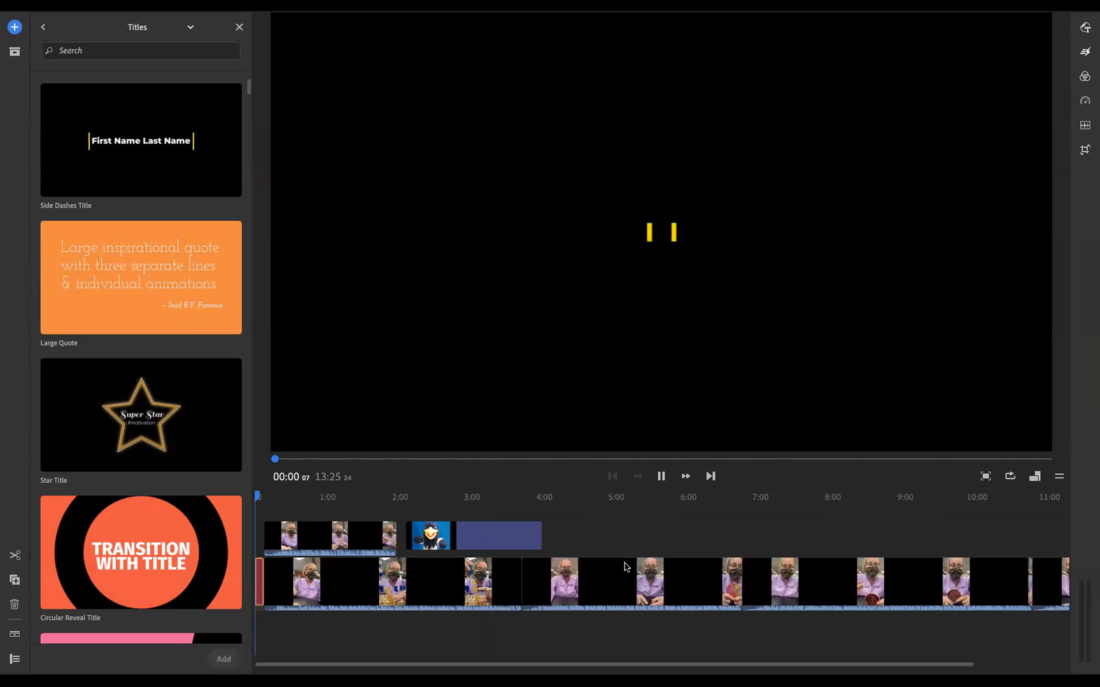
pyautogui.click(661, 476)
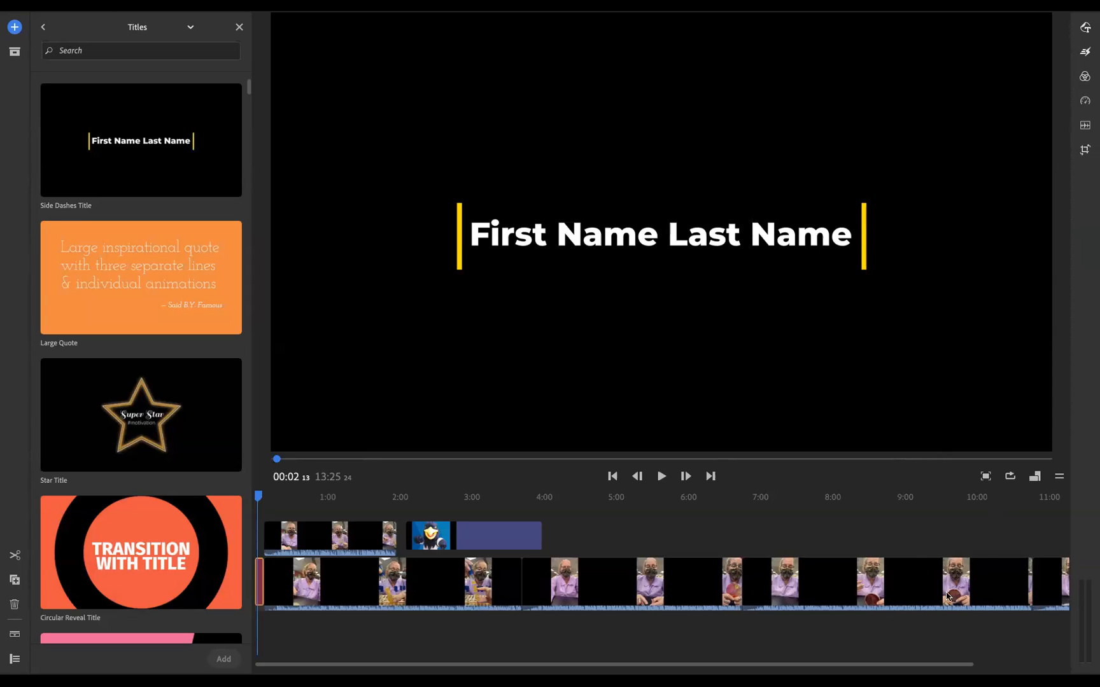
# Look through further title templates and close the graphics browser
pyautogui.scroll(-5, 182, 103)
pyautogui.scroll(-20, 228, 29)
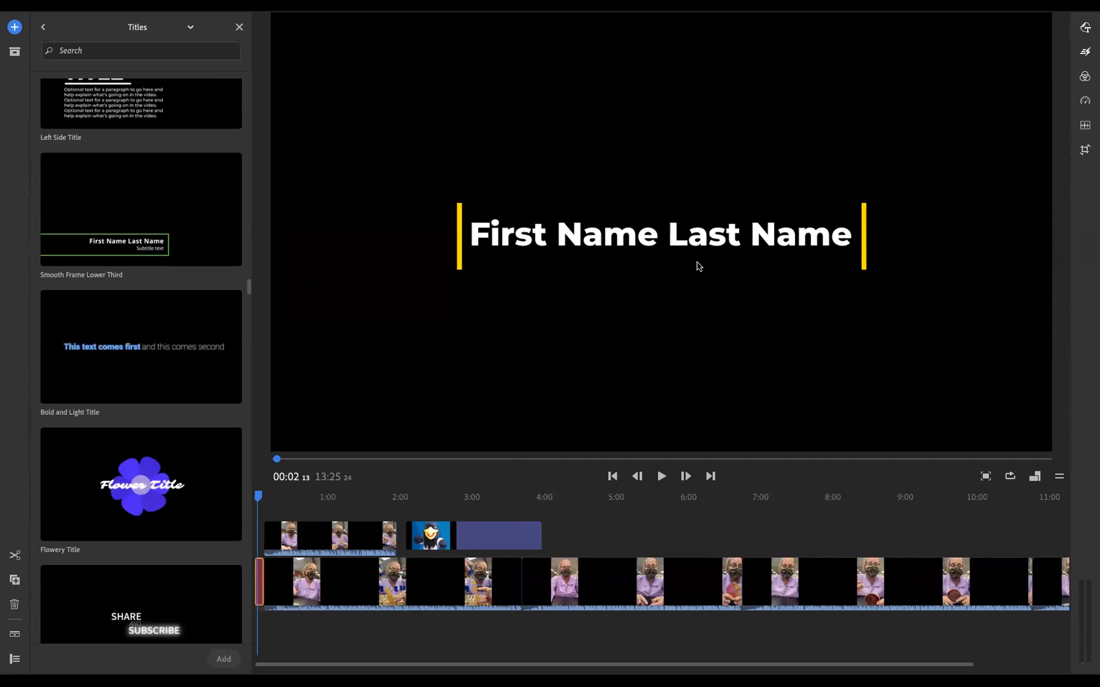
pyautogui.click(239, 27)
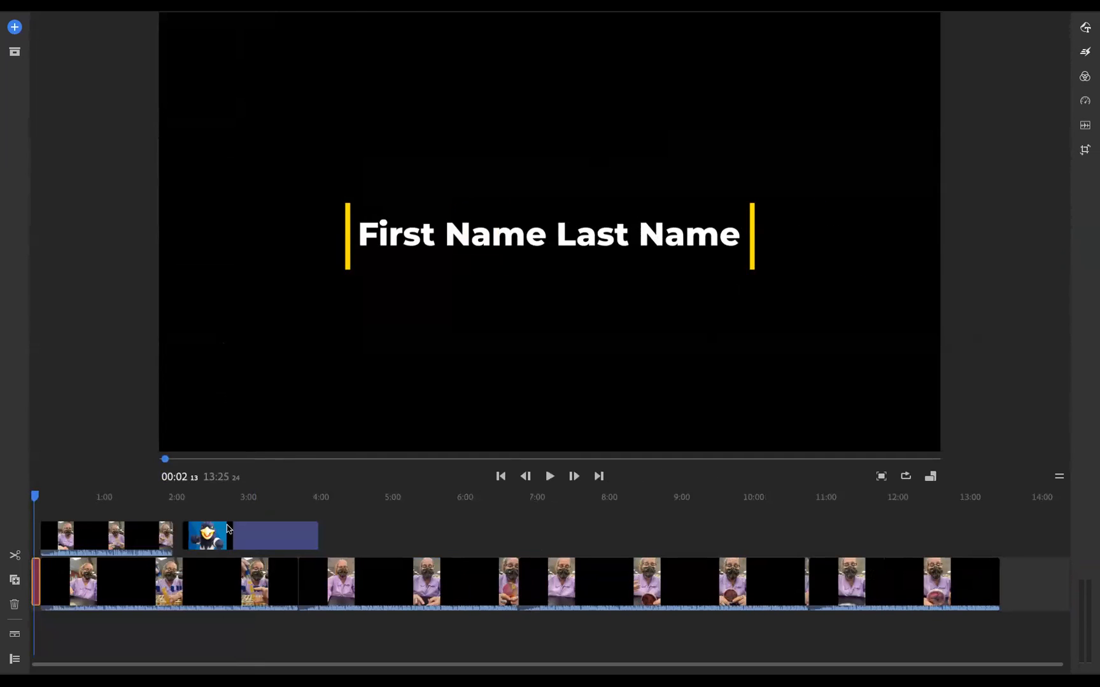
# Examine the option for toggling, hiding and locking tracks, and leave the track controls hidden
pyautogui.click(14, 659)
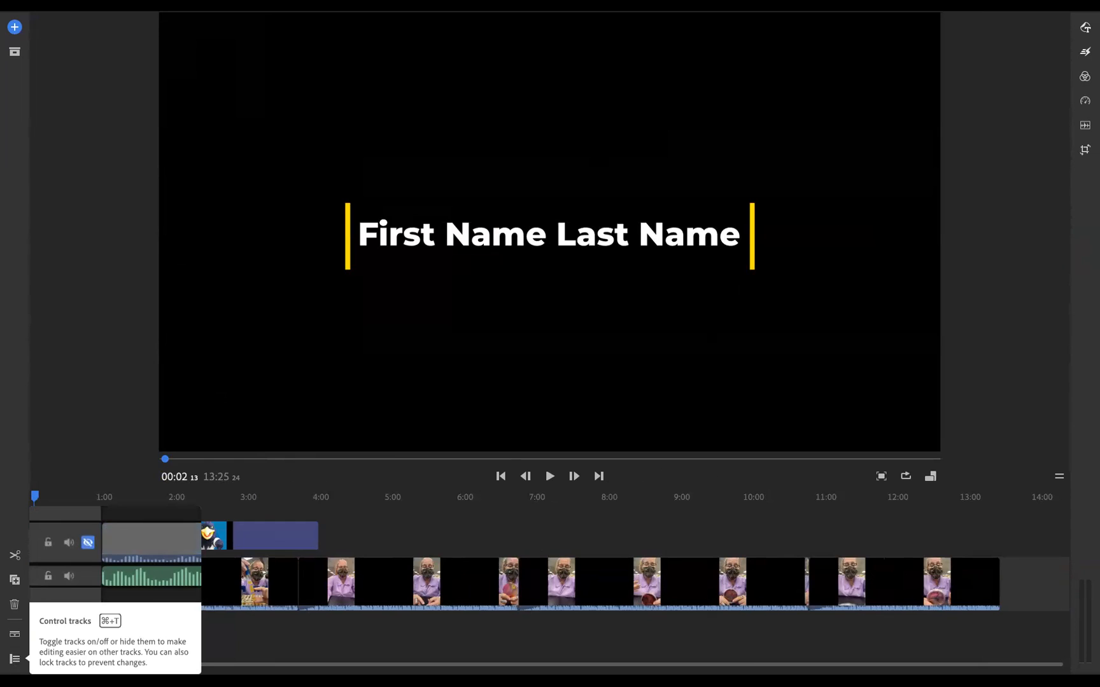
pyautogui.click(14, 661)
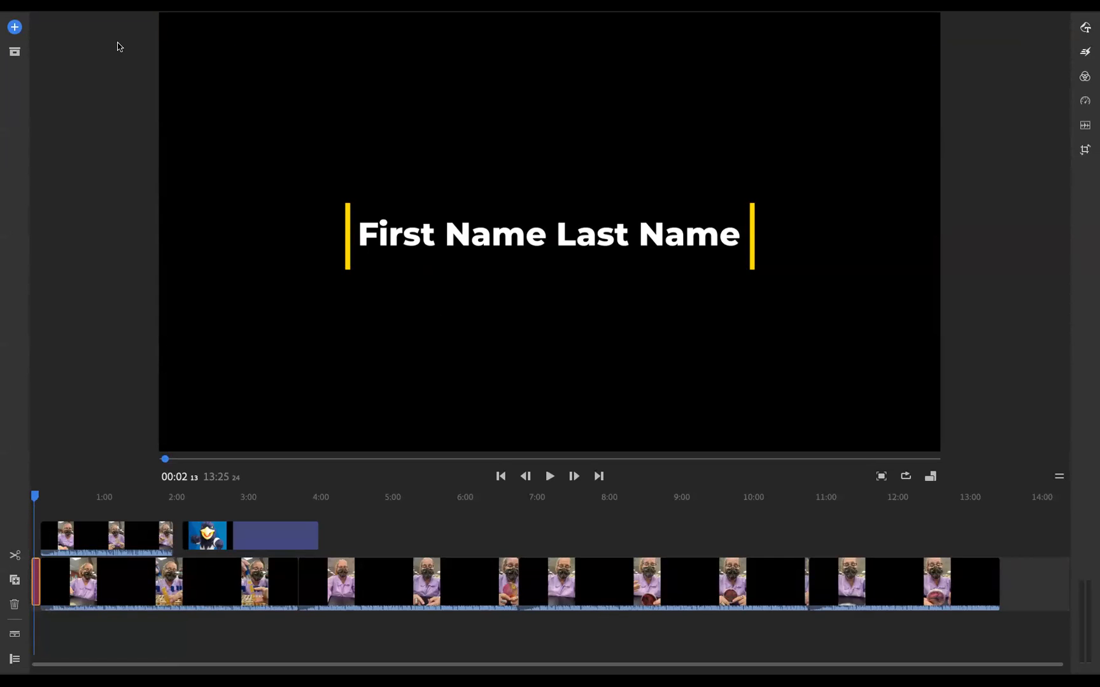
# Open the library of soundtracks, sound effects and loops available for the project
pyautogui.click(15, 27)
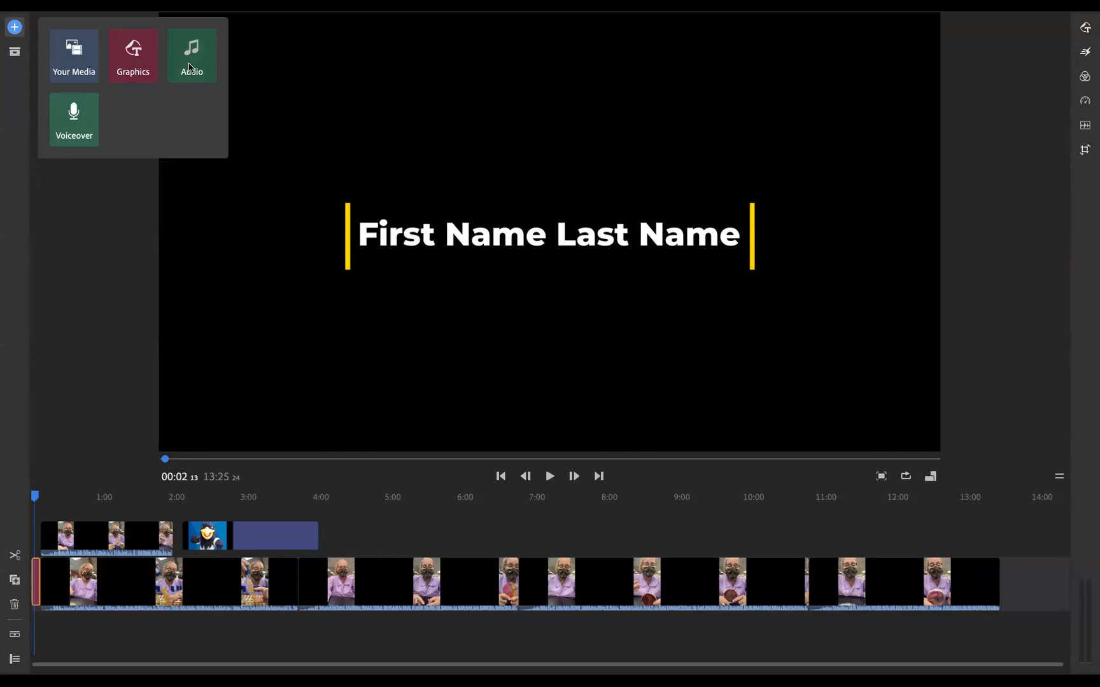
pyautogui.click(192, 71)
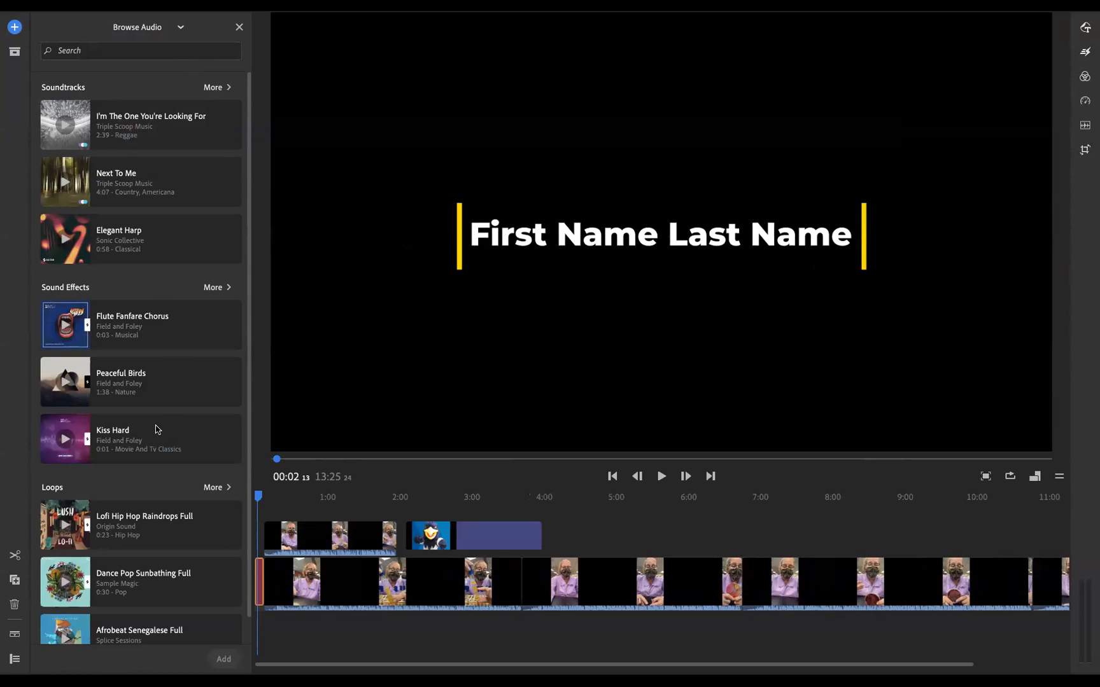
# Look through the remaining audio library entries, the project's assets and the content types that can be added
pyautogui.scroll(-1, 164, 450)
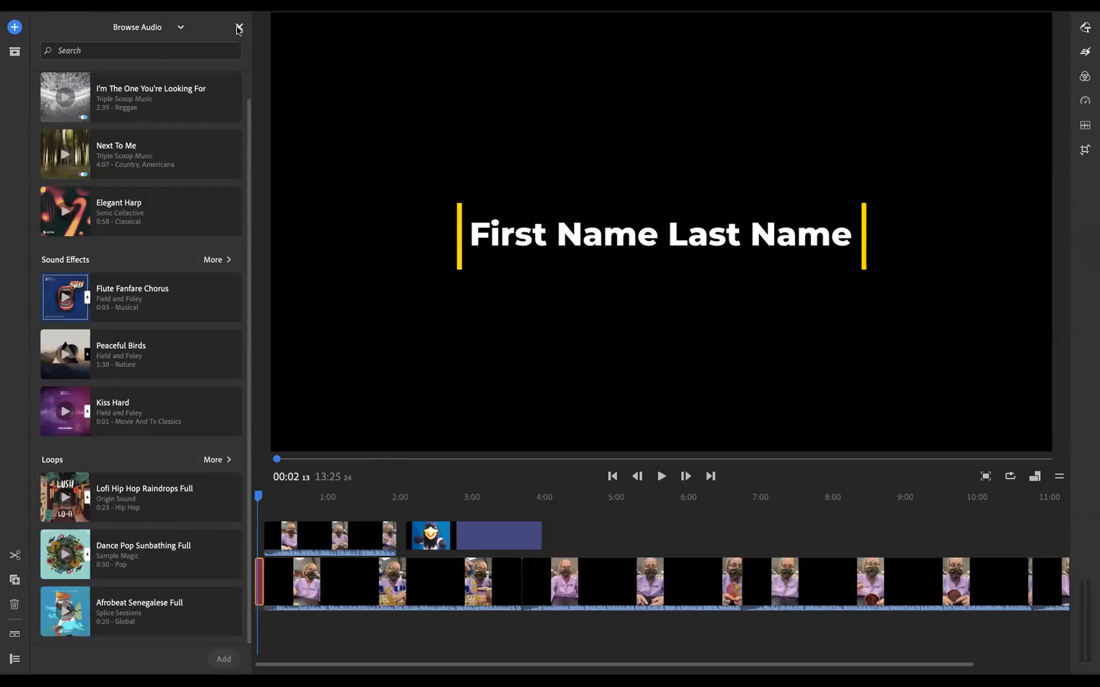
pyautogui.click(15, 31)
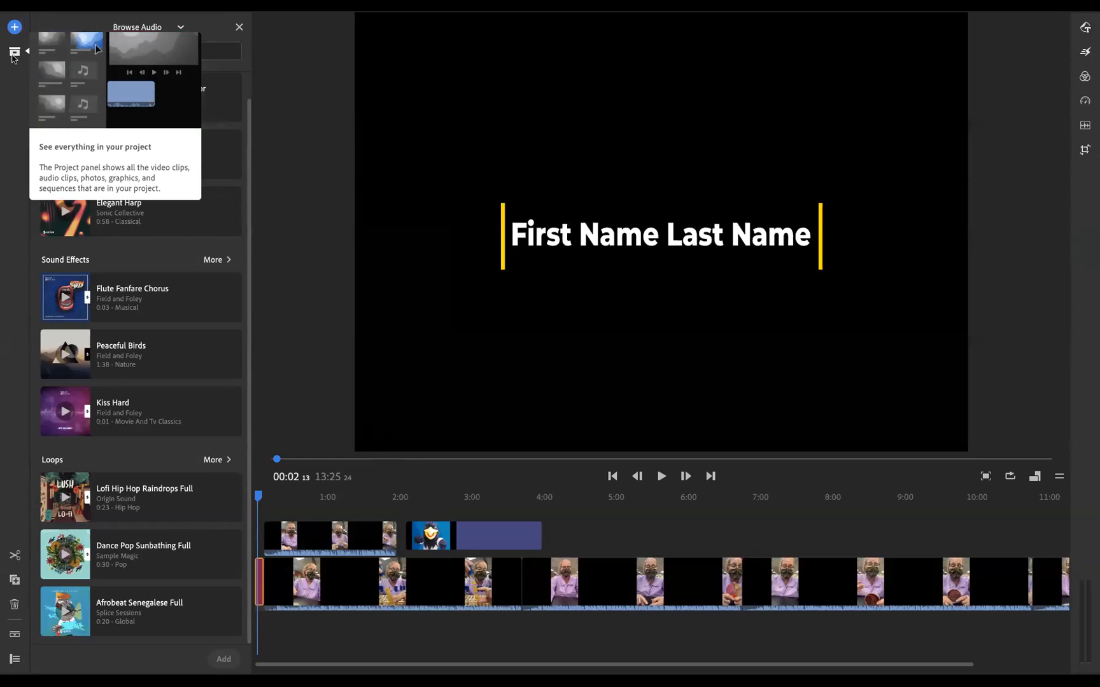
pyautogui.click(13, 55)
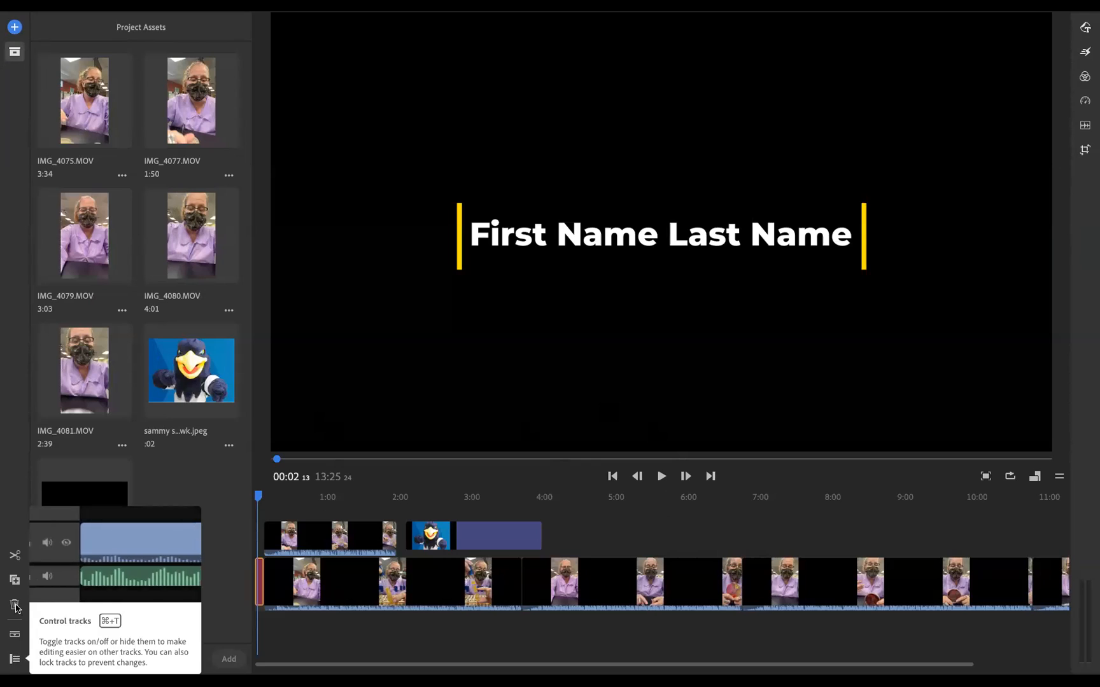
pyautogui.click(14, 27)
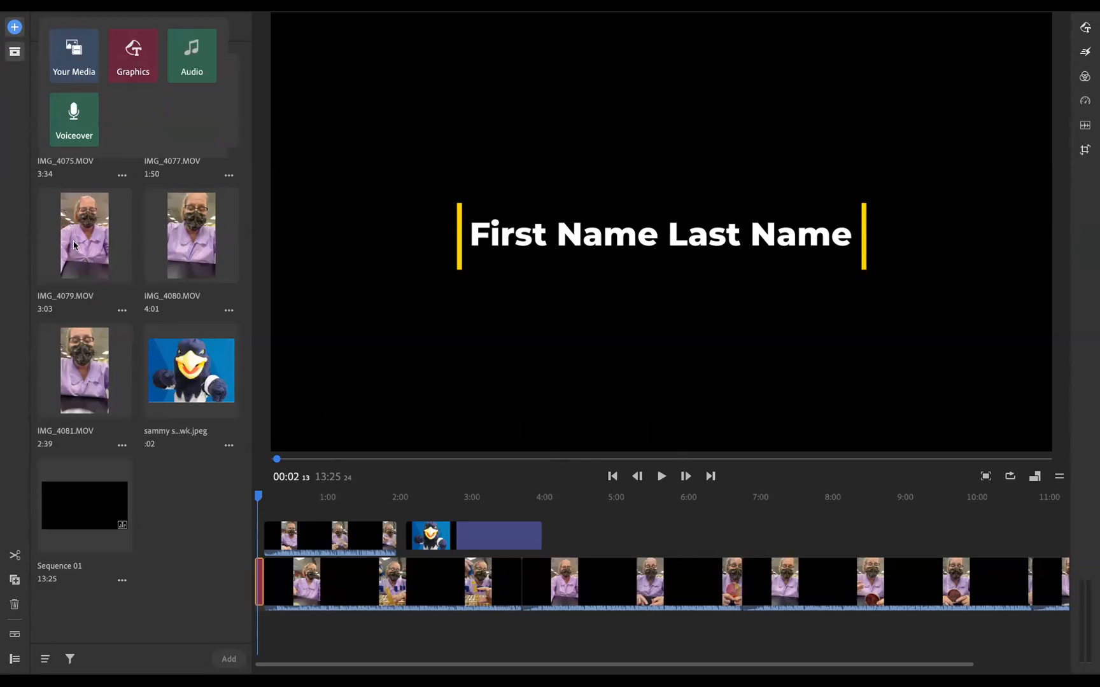
pyautogui.click(332, 267)
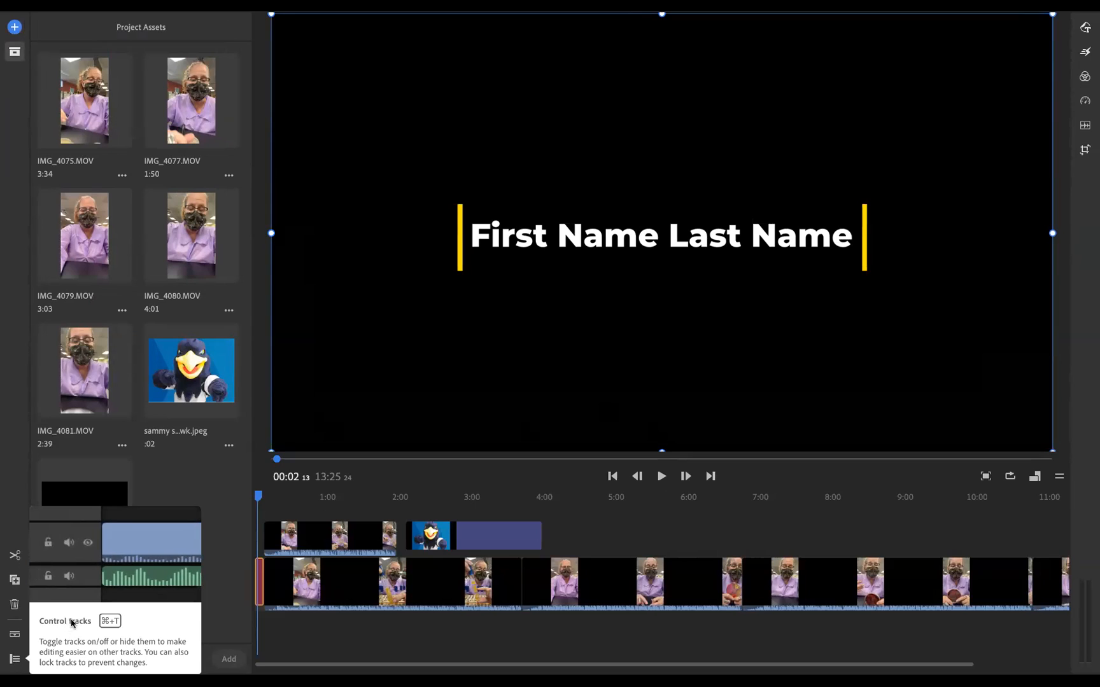
# Show the track controls, and lock the main video track to test selecting its clips before unlocking it again
pyautogui.click(14, 660)
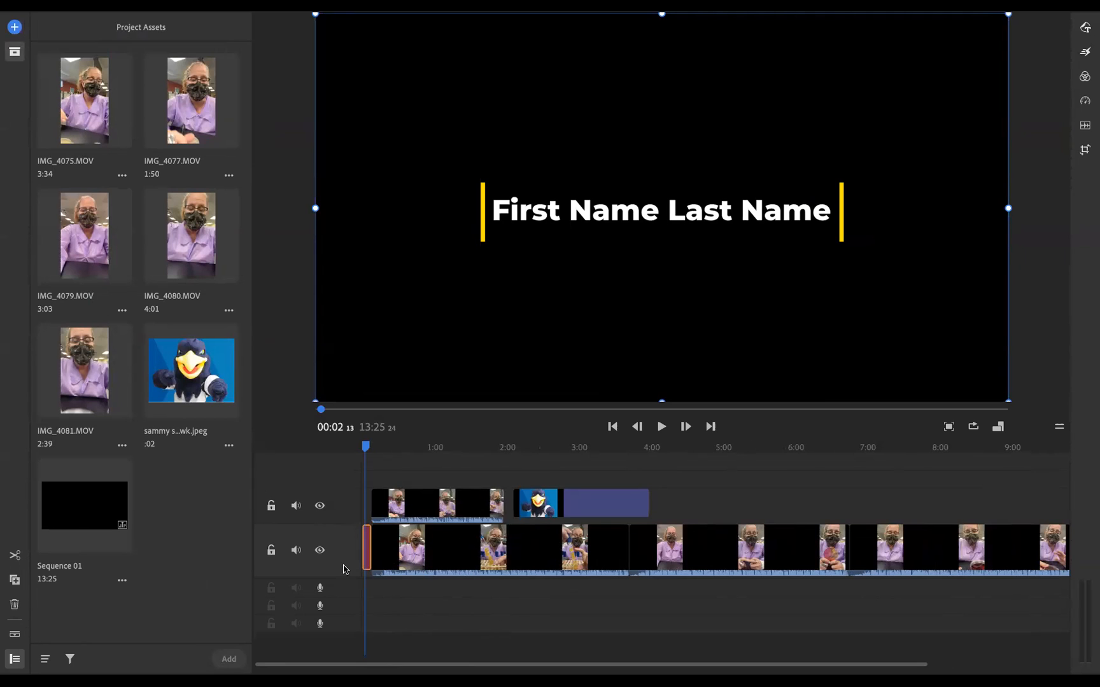
pyautogui.click(271, 551)
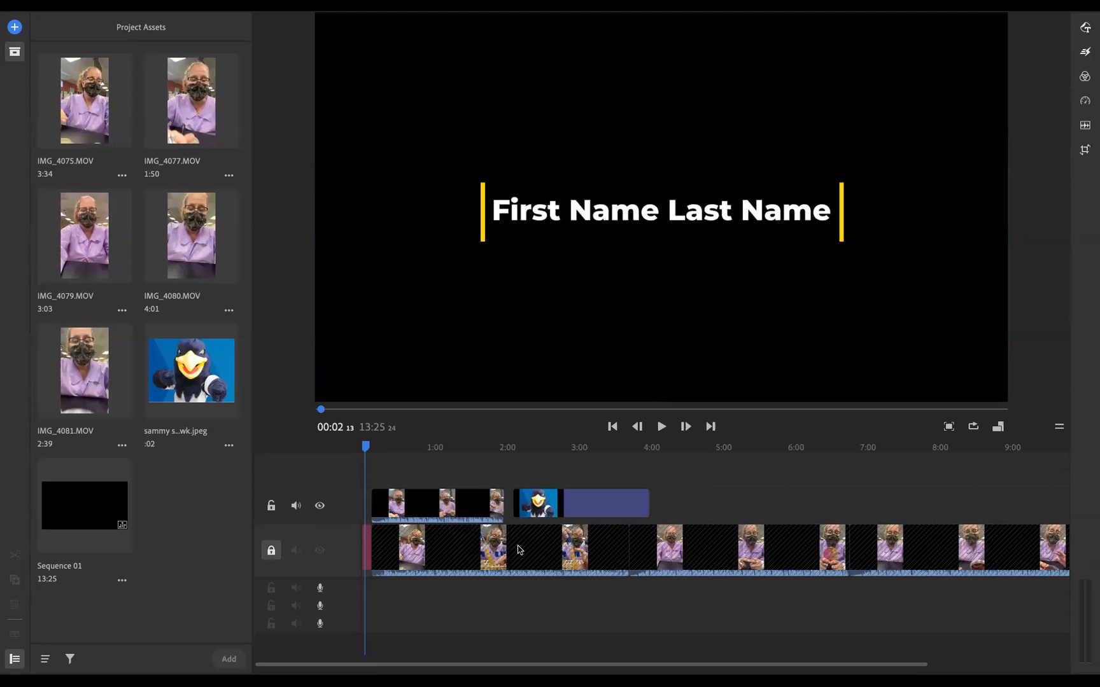
pyautogui.click(706, 535)
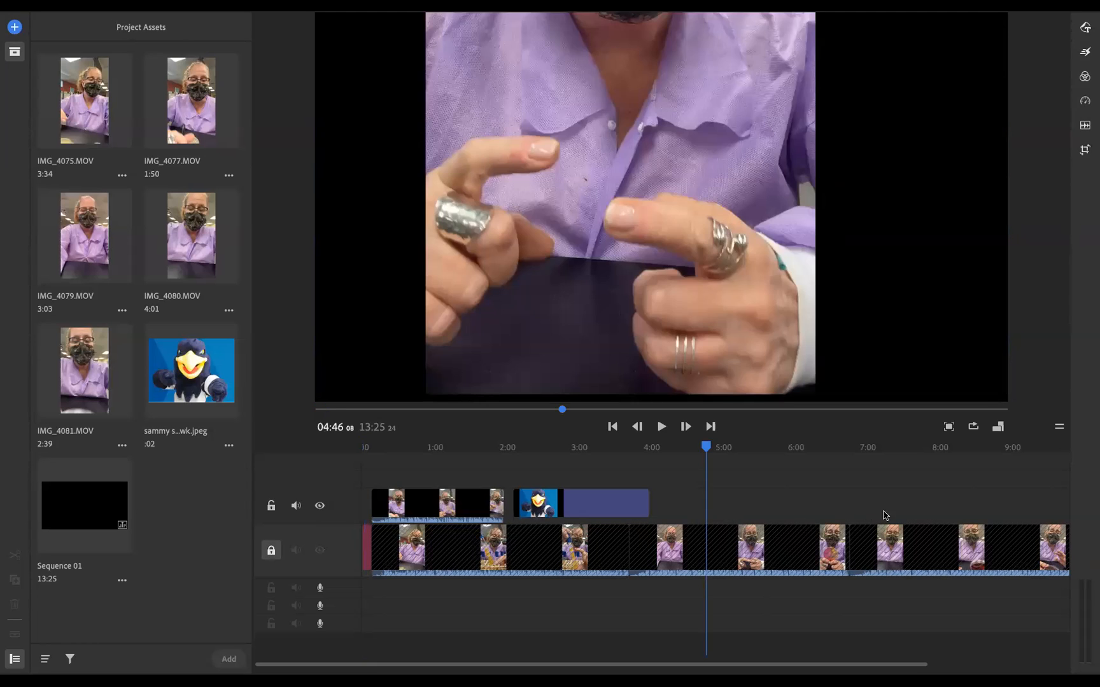
pyautogui.click(580, 545)
pyautogui.click(465, 554)
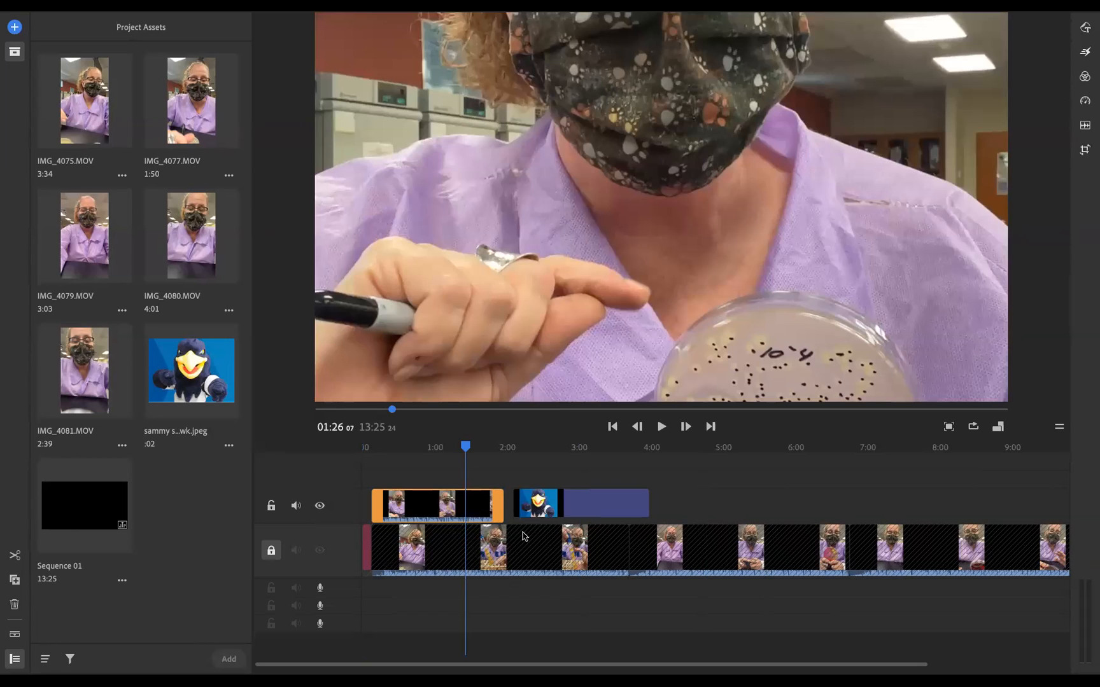
pyautogui.click(271, 550)
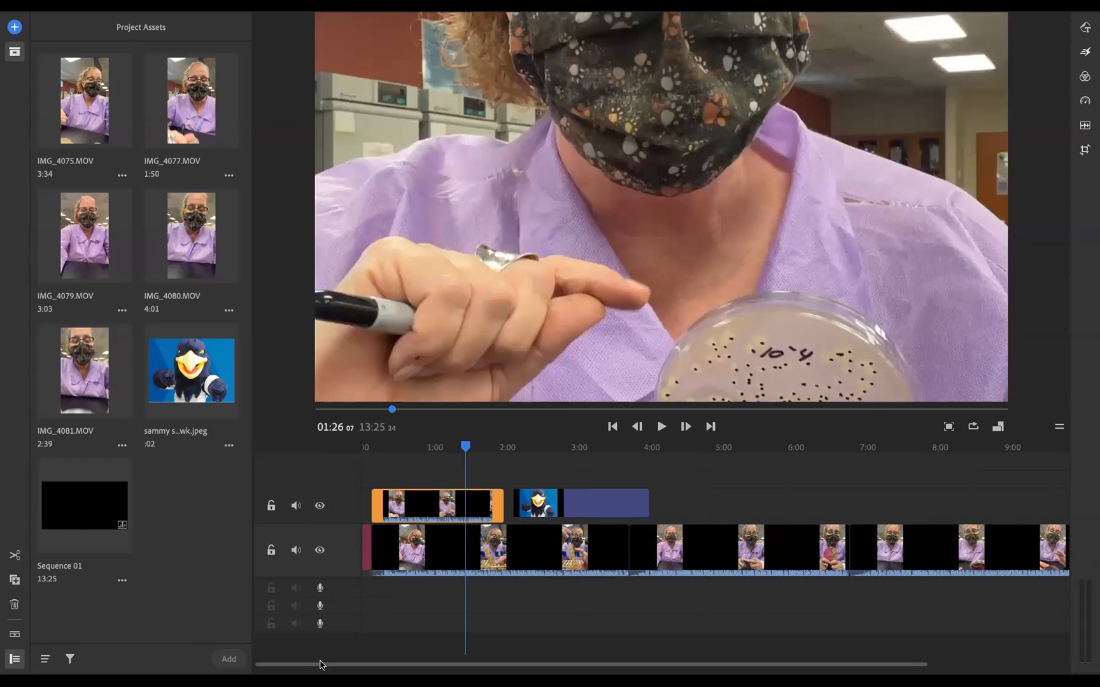
# Play the overlaid lab clip from about 0:11 and delete it from the upper track
pyautogui.moveTo(465, 446); pyautogui.dragTo(376, 446)
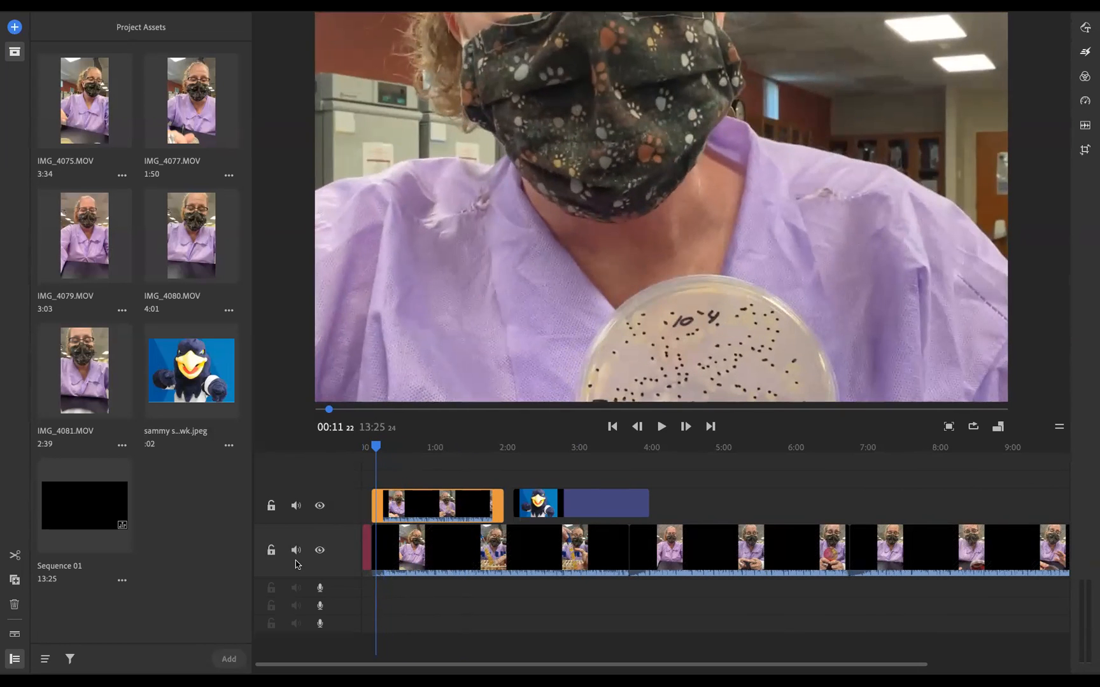
pyautogui.click(661, 428)
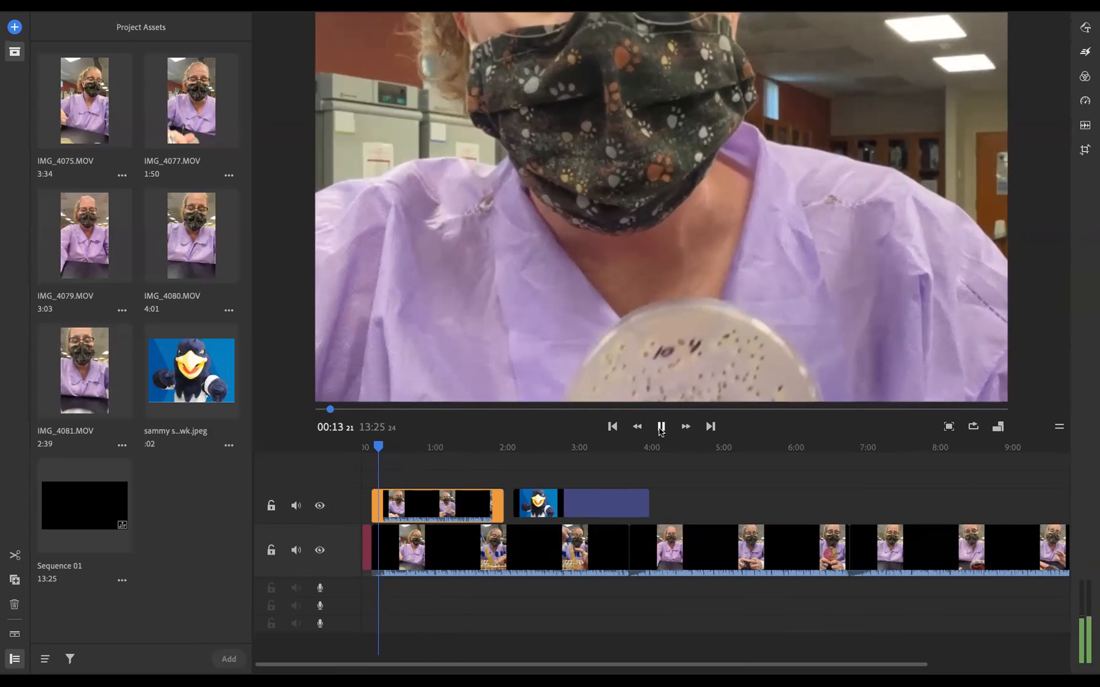
pyautogui.click(457, 513)
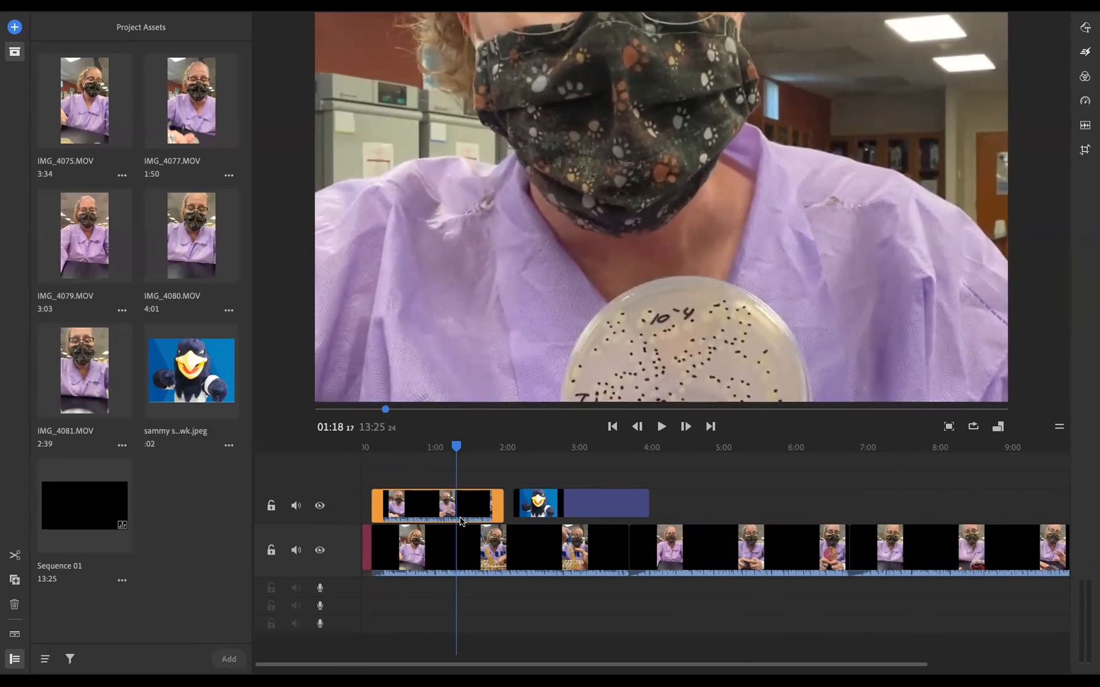
pyautogui.press('Delete')
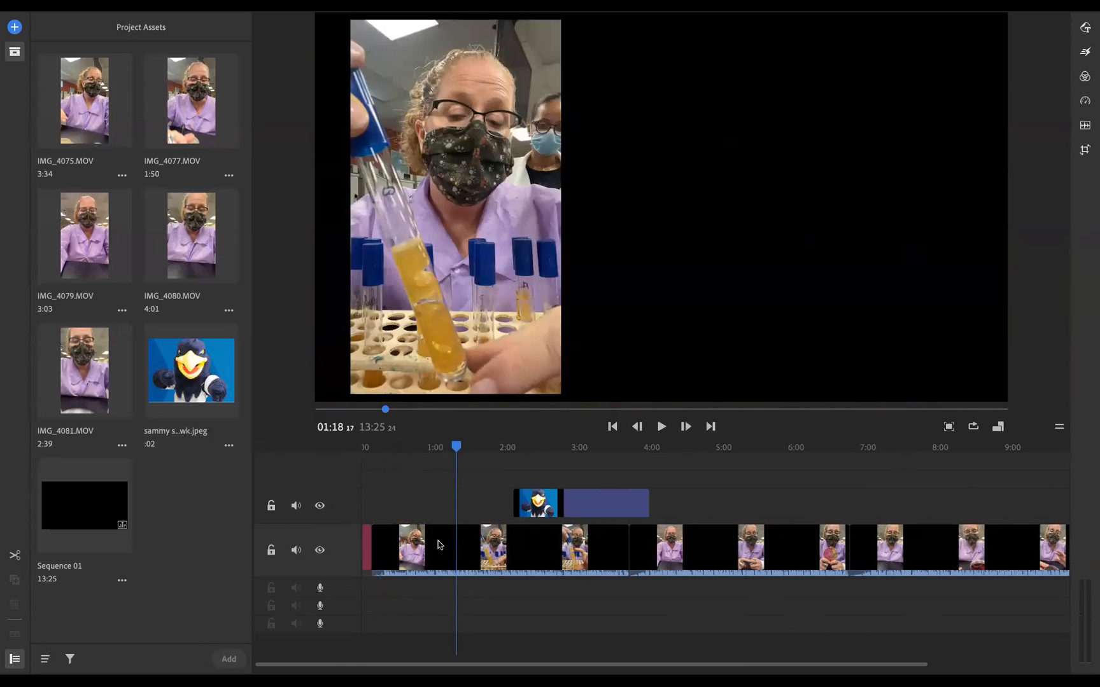
# Play the first lab clip on the main track briefly and mute the main track's audio
pyautogui.click(663, 427)
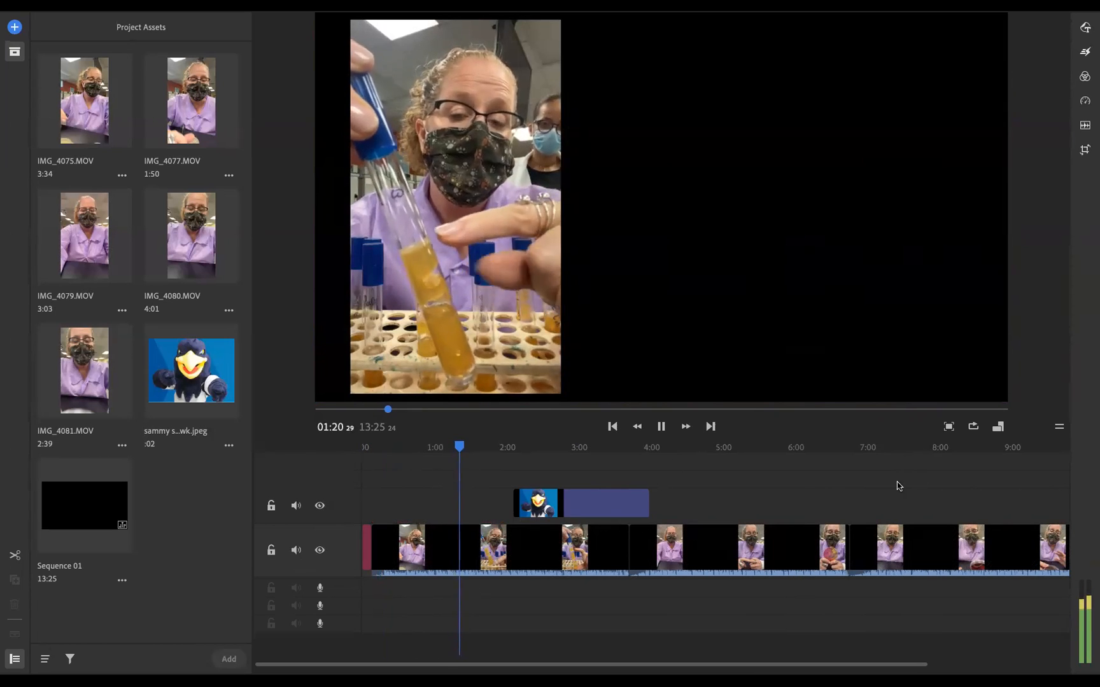
pyautogui.click(662, 427)
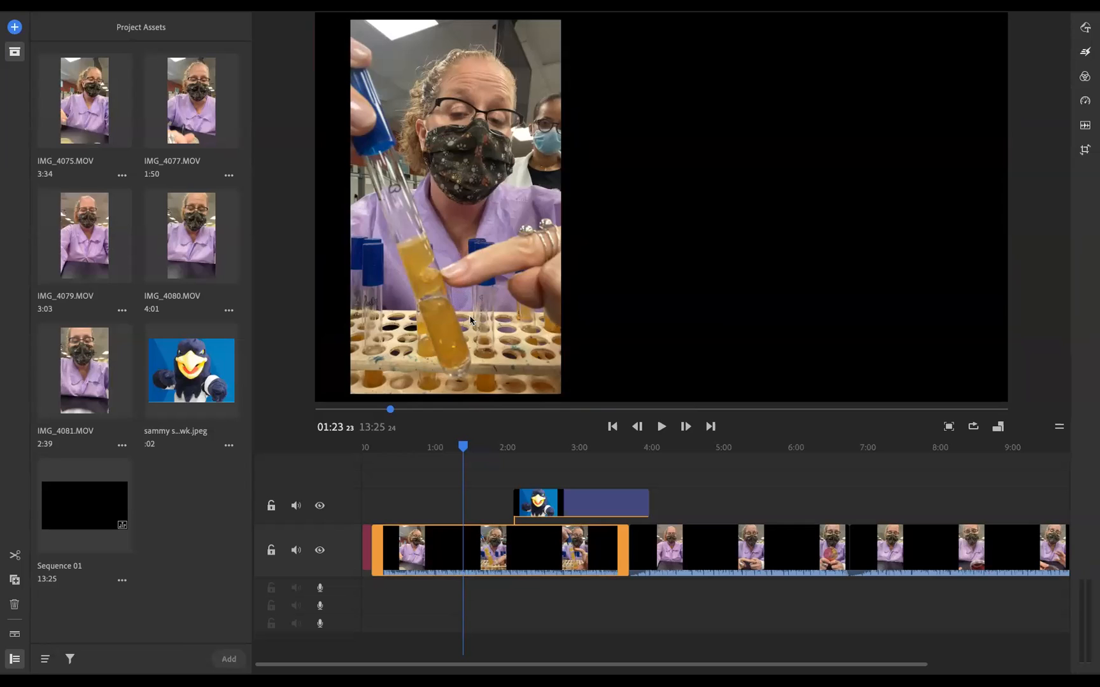
pyautogui.click(295, 551)
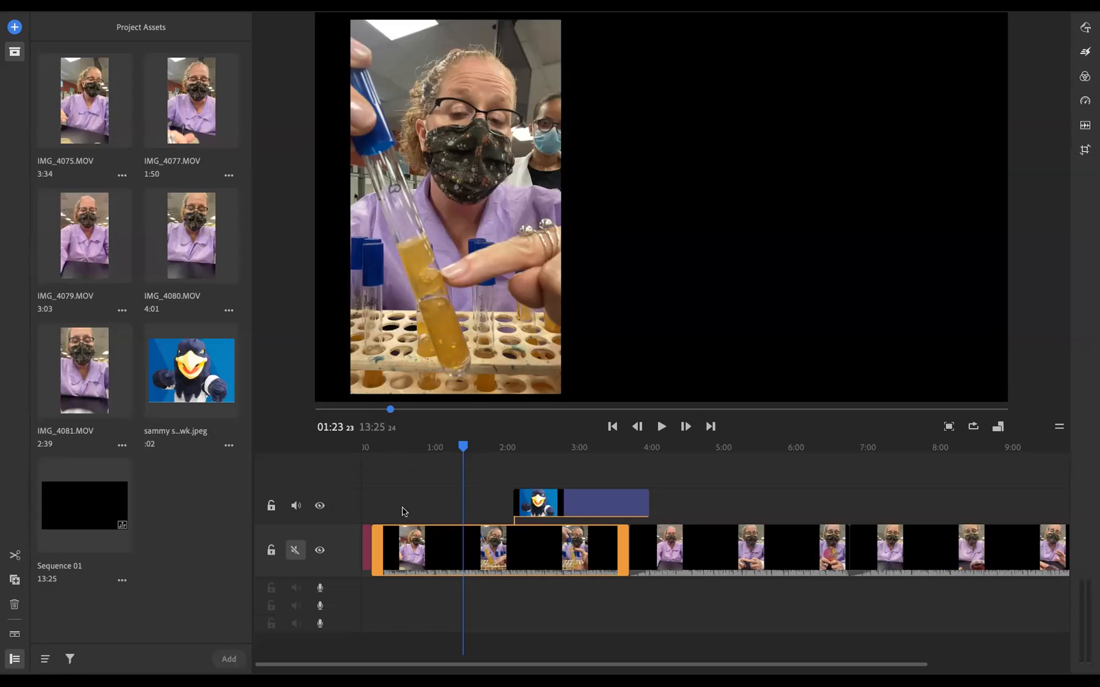
# Move the seahawk image overlay to the start of the sequence, above the opening title, and check it there
pyautogui.moveTo(536, 509); pyautogui.dragTo(377, 509)
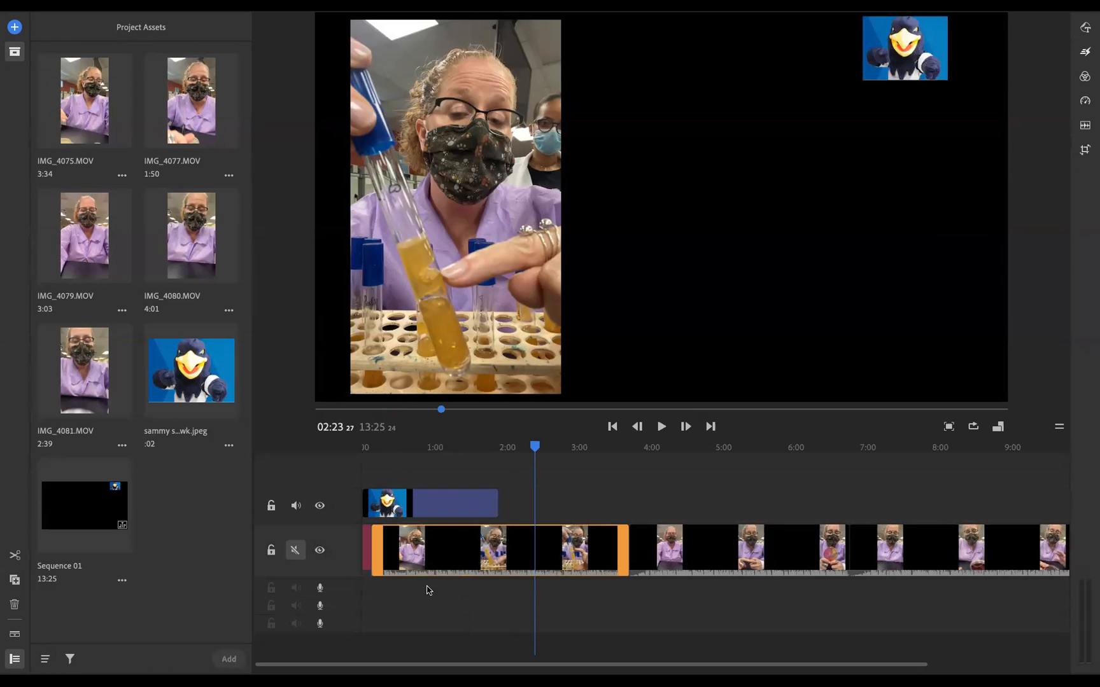
pyautogui.moveTo(533, 445); pyautogui.dragTo(371, 503)
pyautogui.click(371, 503)
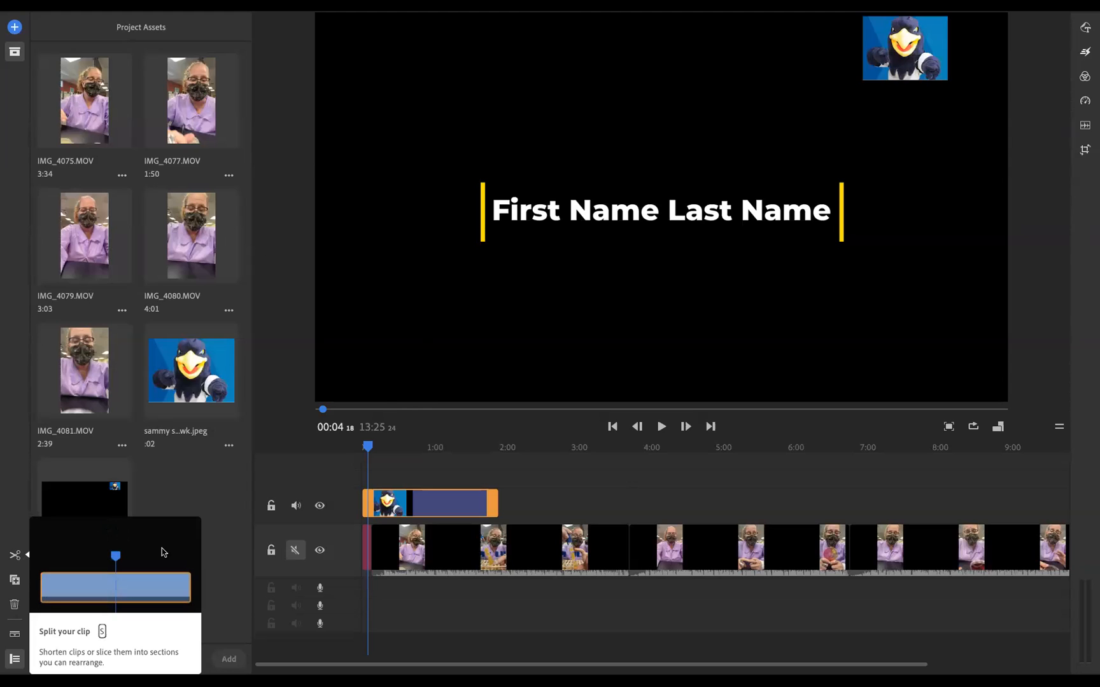
# Trim about 11 seconds off the start of the second lab clip on the main track
pyautogui.click(720, 553)
pyautogui.moveTo(624, 481)
pyautogui.mouseDown()
pyautogui.moveTo(651, 476)
pyautogui.moveTo(631, 490)
pyautogui.moveTo(643, 487)
pyautogui.mouseUp()
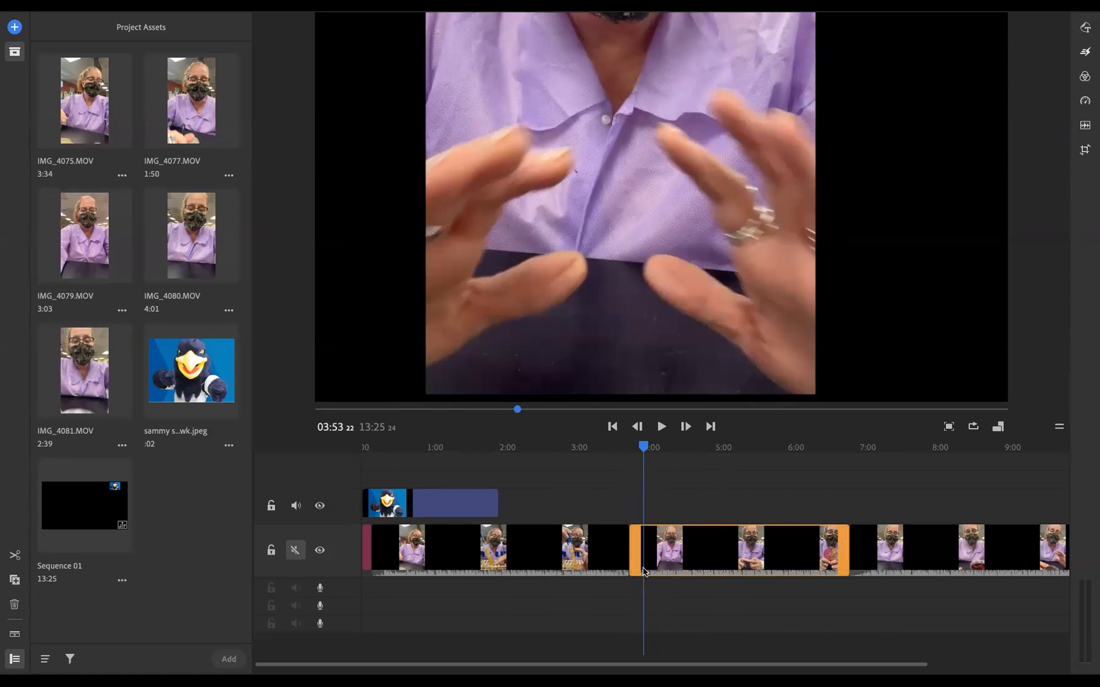
pyautogui.moveTo(638, 553)
pyautogui.mouseDown()
pyautogui.moveTo(652, 549)
pyautogui.moveTo(652, 563)
pyautogui.mouseUp()
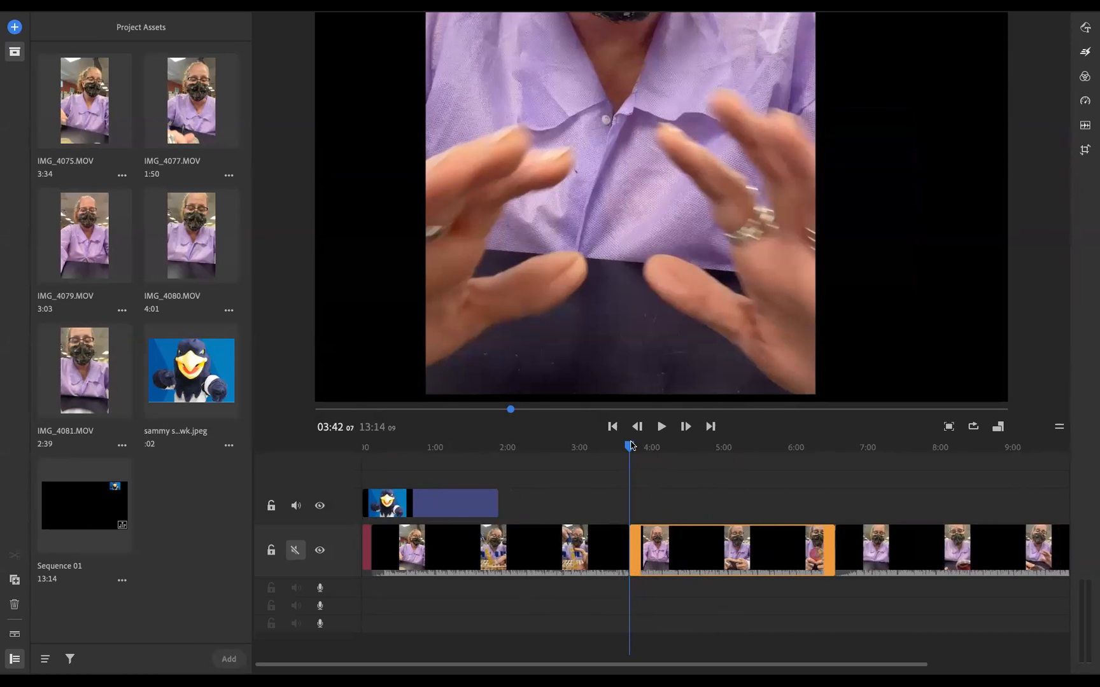
# Split the second lab clip on the main track at about 4:57
pyautogui.moveTo(652, 449); pyautogui.dragTo(722, 453)
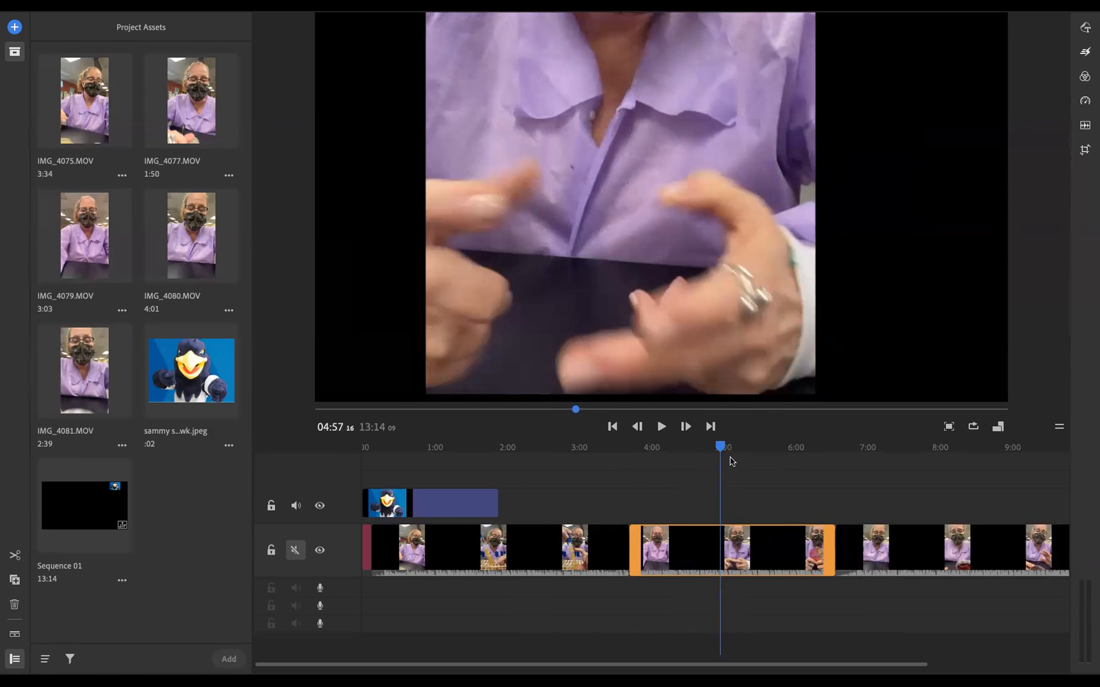
pyautogui.click(15, 557)
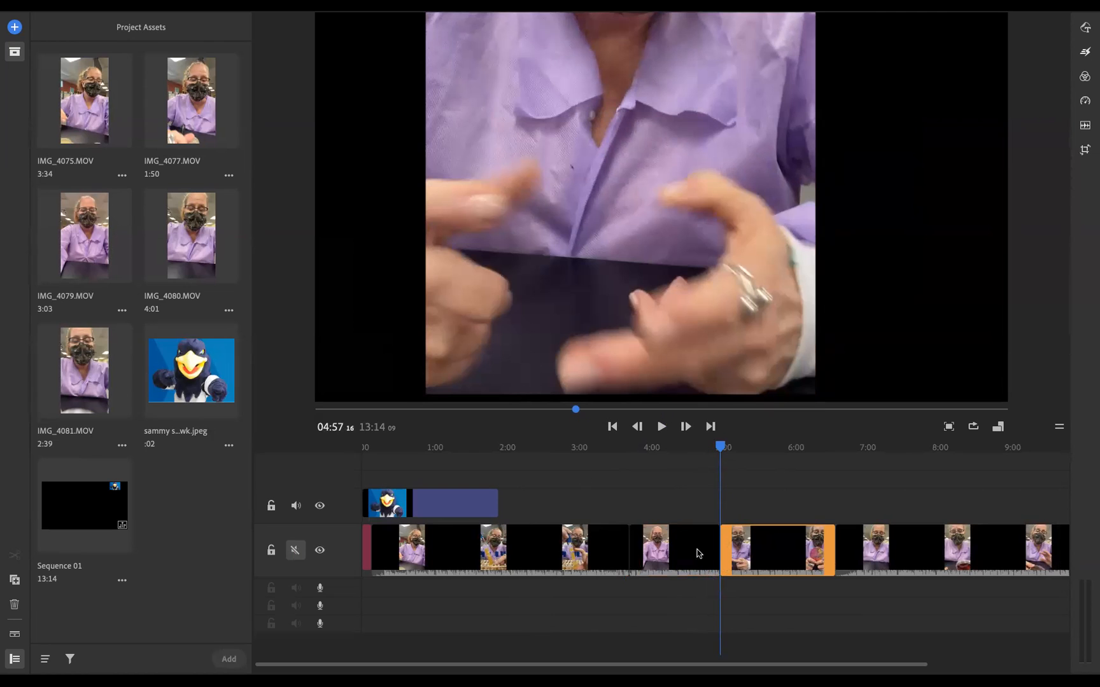
pyautogui.moveTo(729, 554); pyautogui.dragTo(725, 557)
# Try deleting the second part of the split clip, undo the deletion and check both parts by selecting them
pyautogui.click(770, 559)
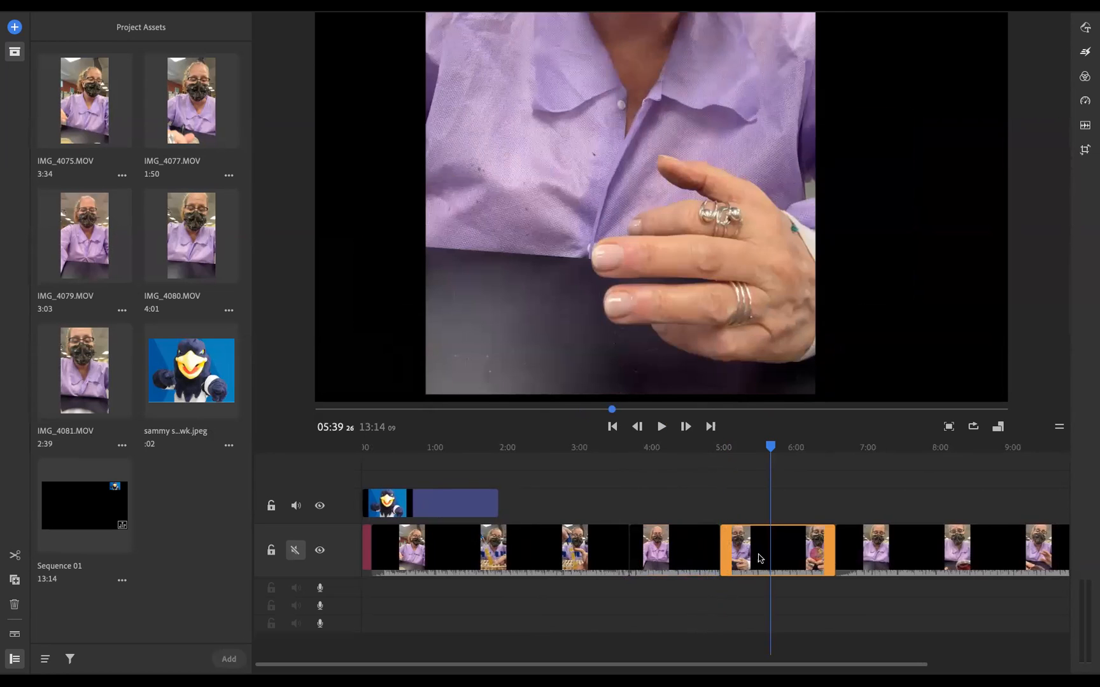
pyautogui.press('Delete')
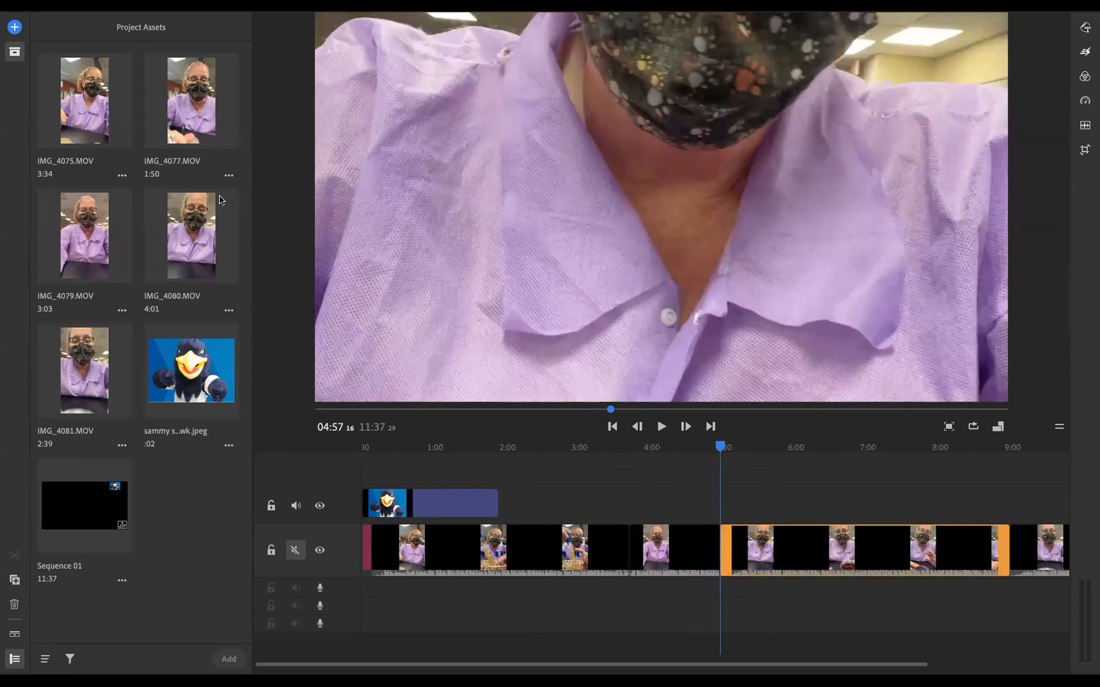
pyautogui.hotkey('ctrl', 'z')
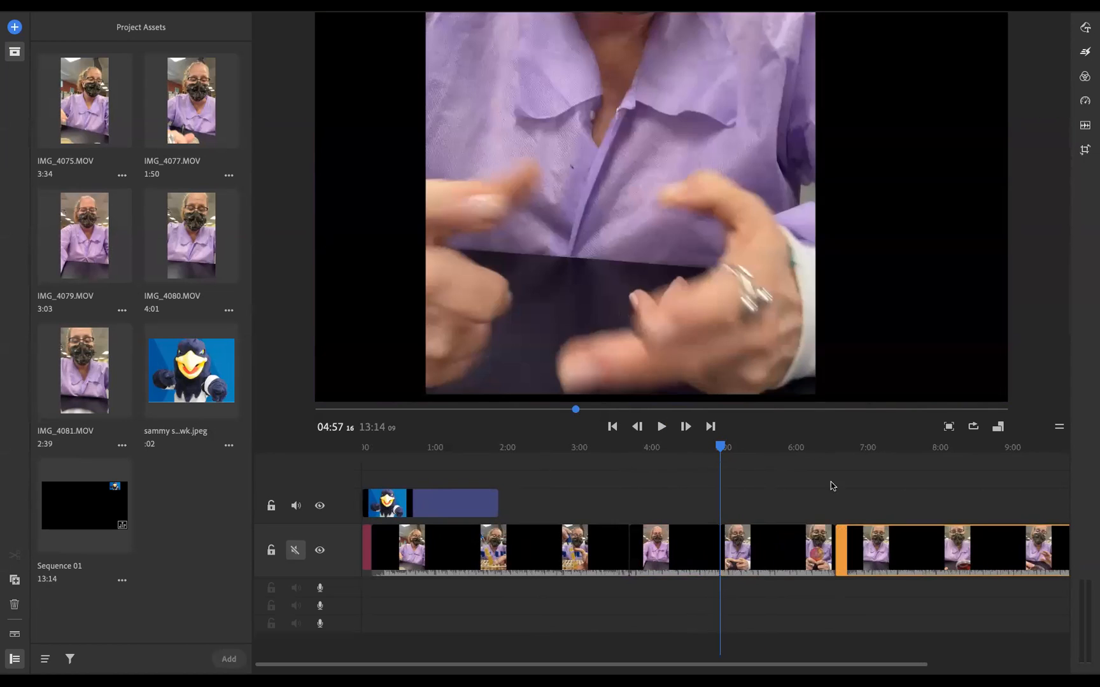
pyautogui.click(781, 561)
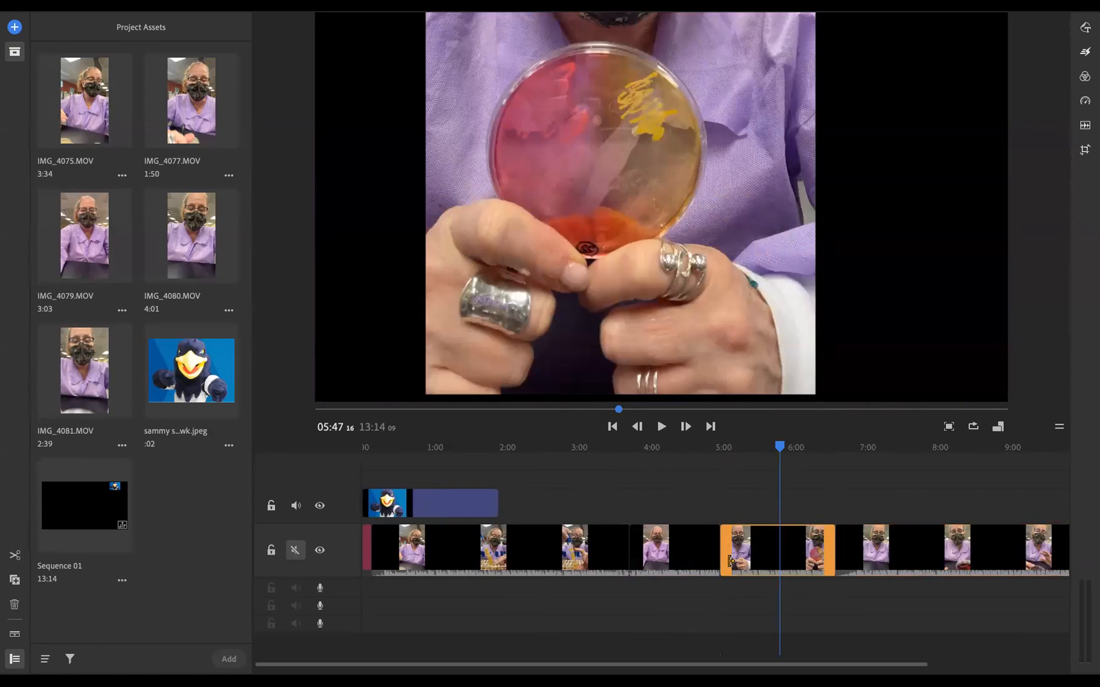
pyautogui.click(704, 566)
pyautogui.click(747, 555)
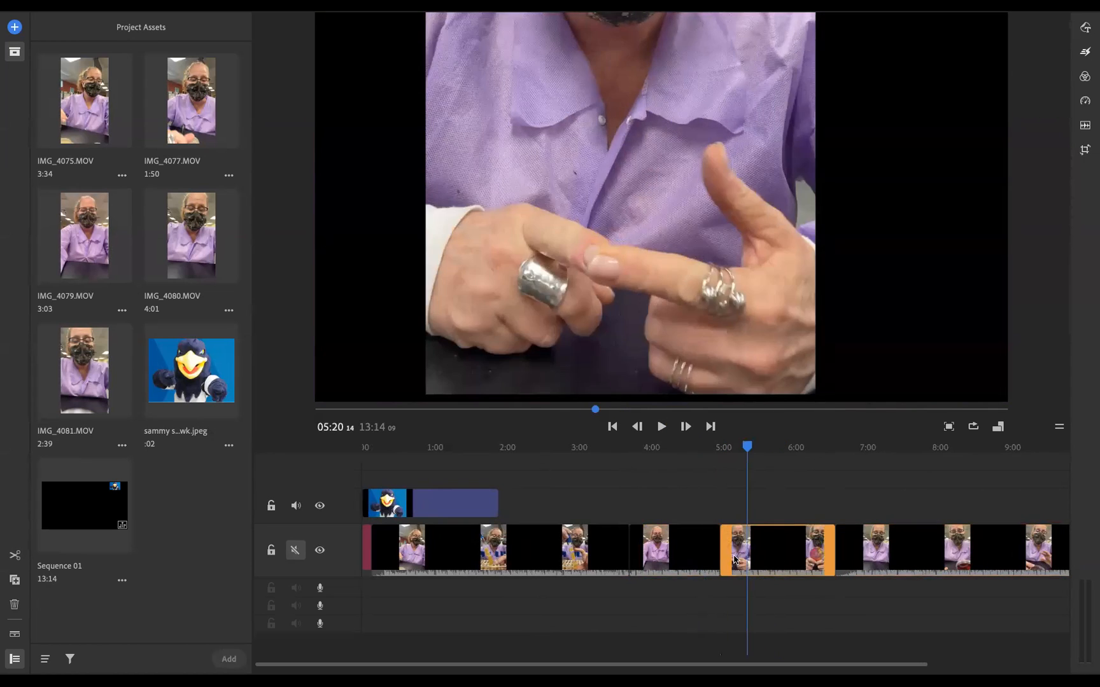
# Insert the Star Title template into the main track between the two parts of the split clip
pyautogui.click(15, 28)
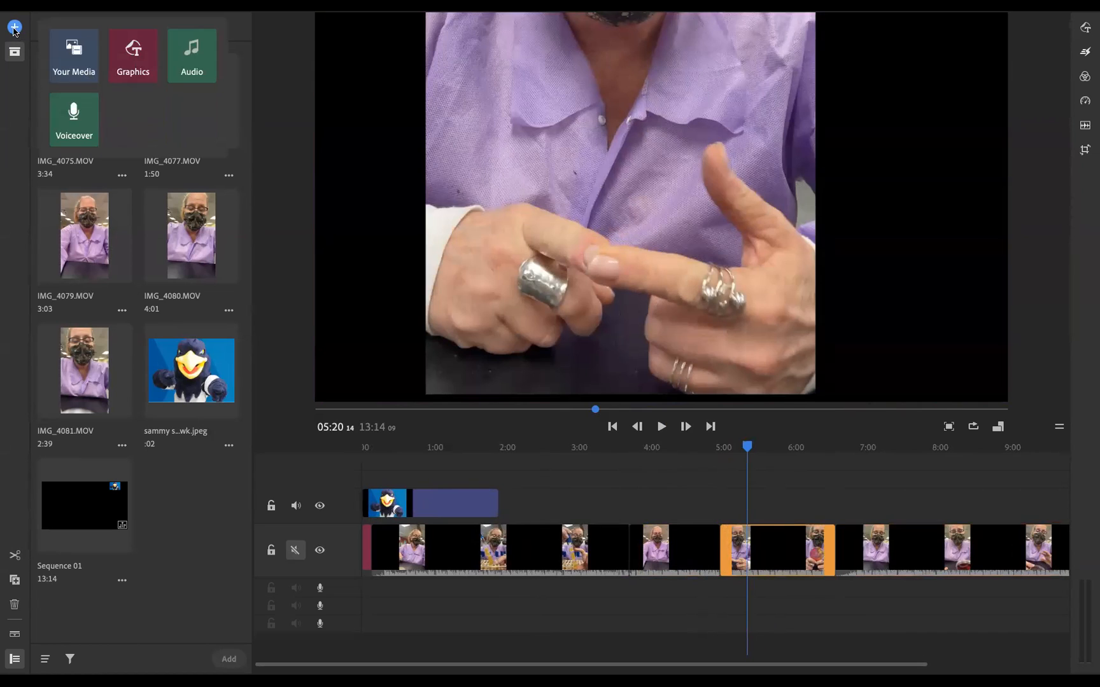
pyautogui.click(128, 62)
pyautogui.scroll(10, 176, 319)
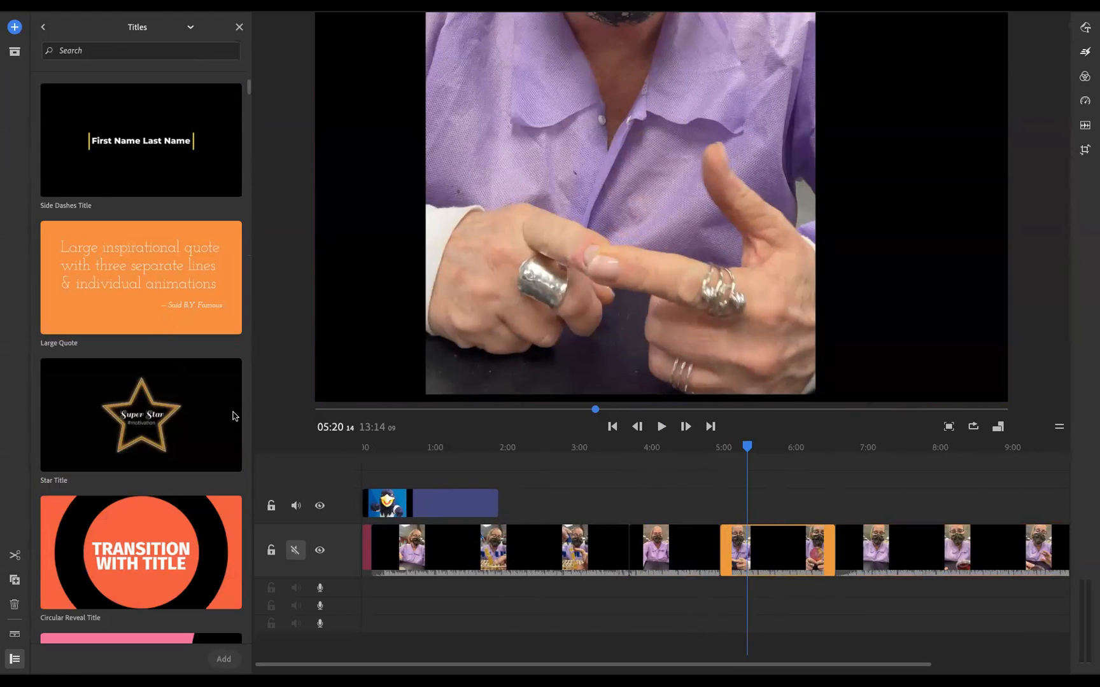
pyautogui.moveTo(179, 428); pyautogui.dragTo(723, 562)
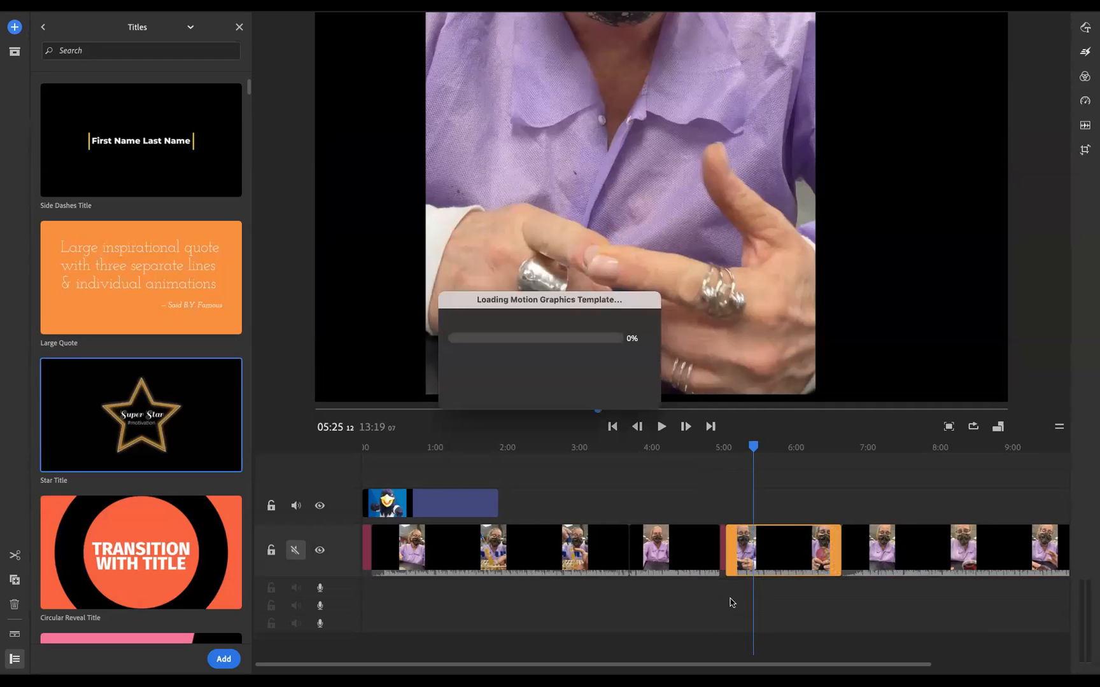
# Play the sequence from about 4:46 across the inserted star title and pause just past it
pyautogui.click(705, 469)
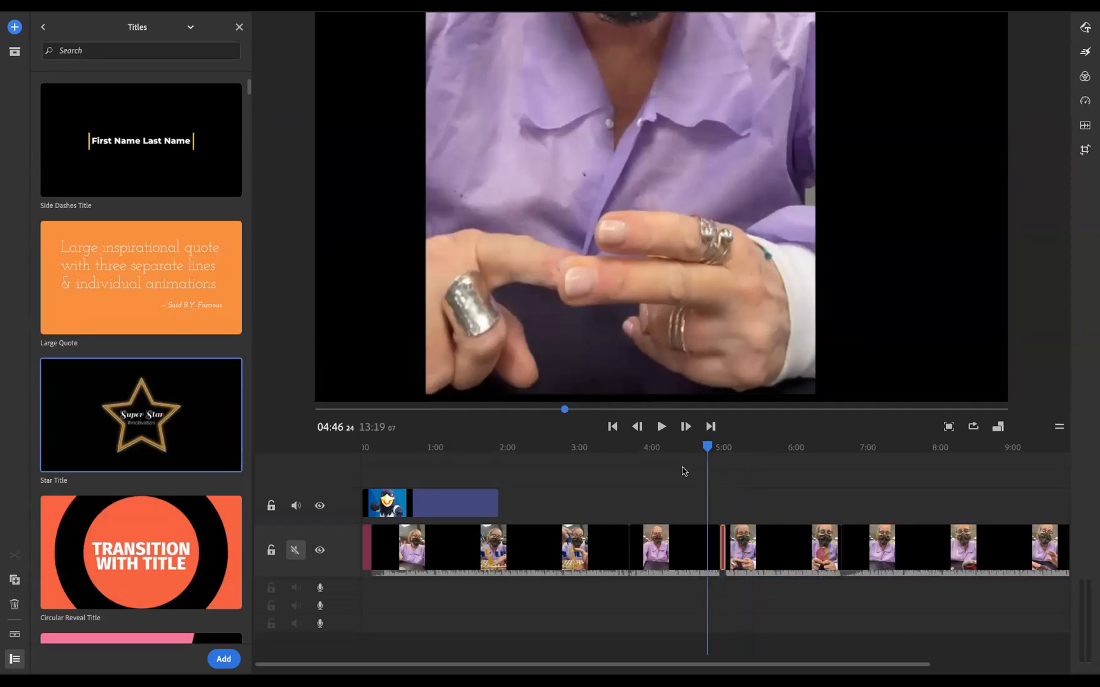
pyautogui.click(661, 427)
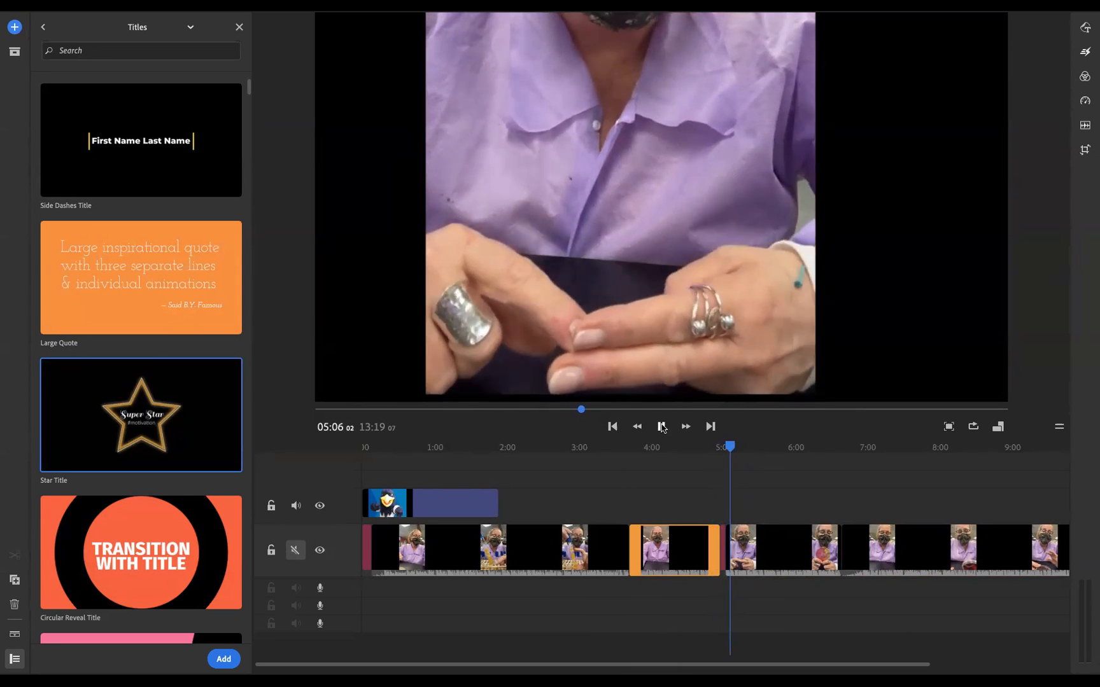
pyautogui.press('space')
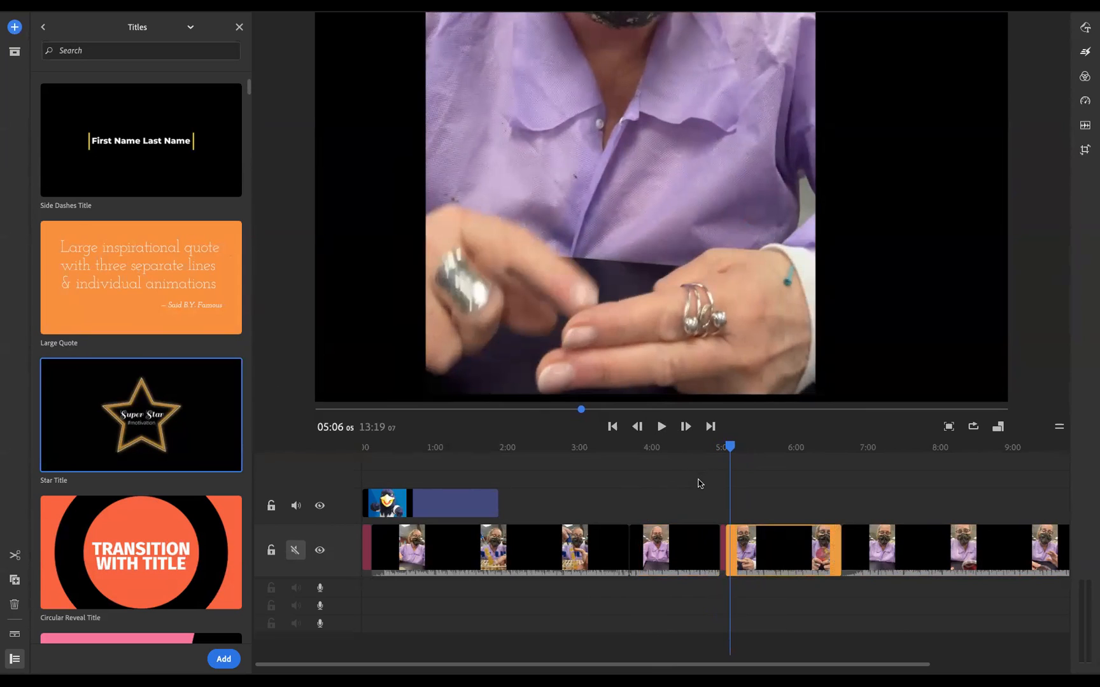
# Examine the clip commands available for the star title and for the lab clip part right after it
pyautogui.click(723, 563)
pyautogui.rightClick(723, 564)
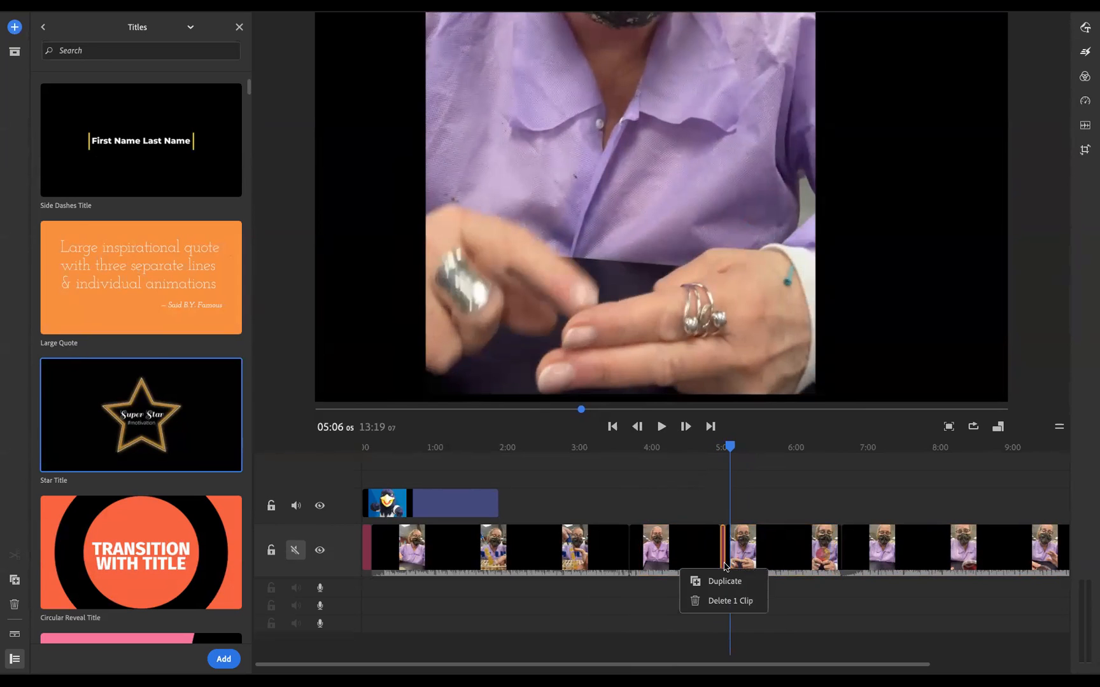
pyautogui.click(772, 555)
pyautogui.rightClick(777, 551)
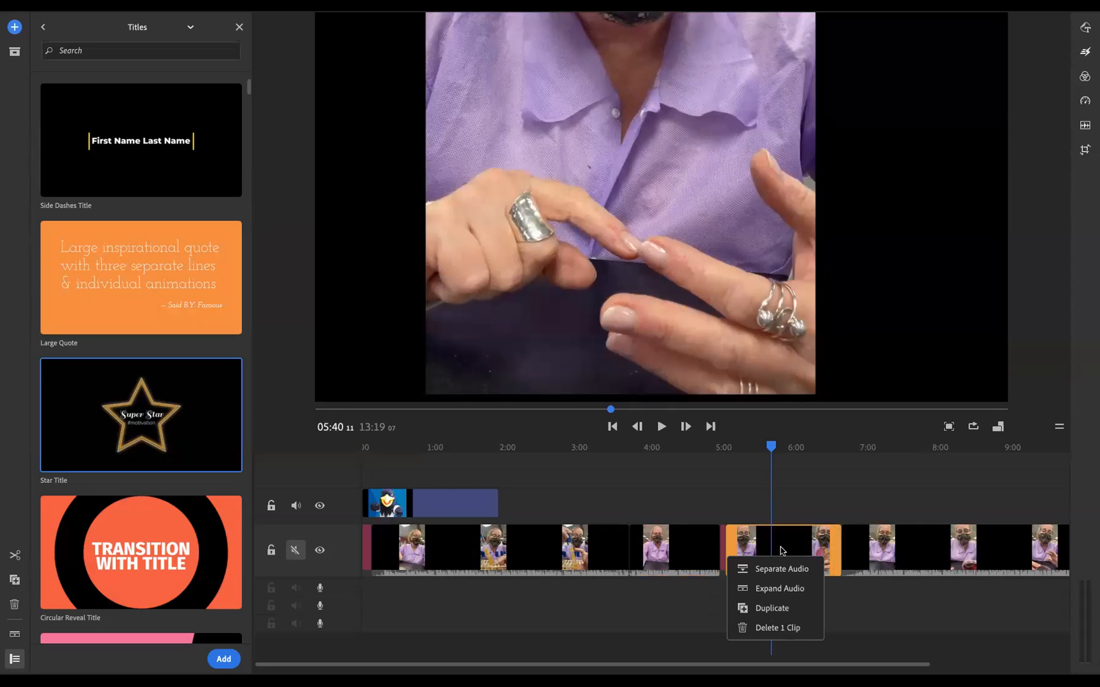
pyautogui.click(779, 655)
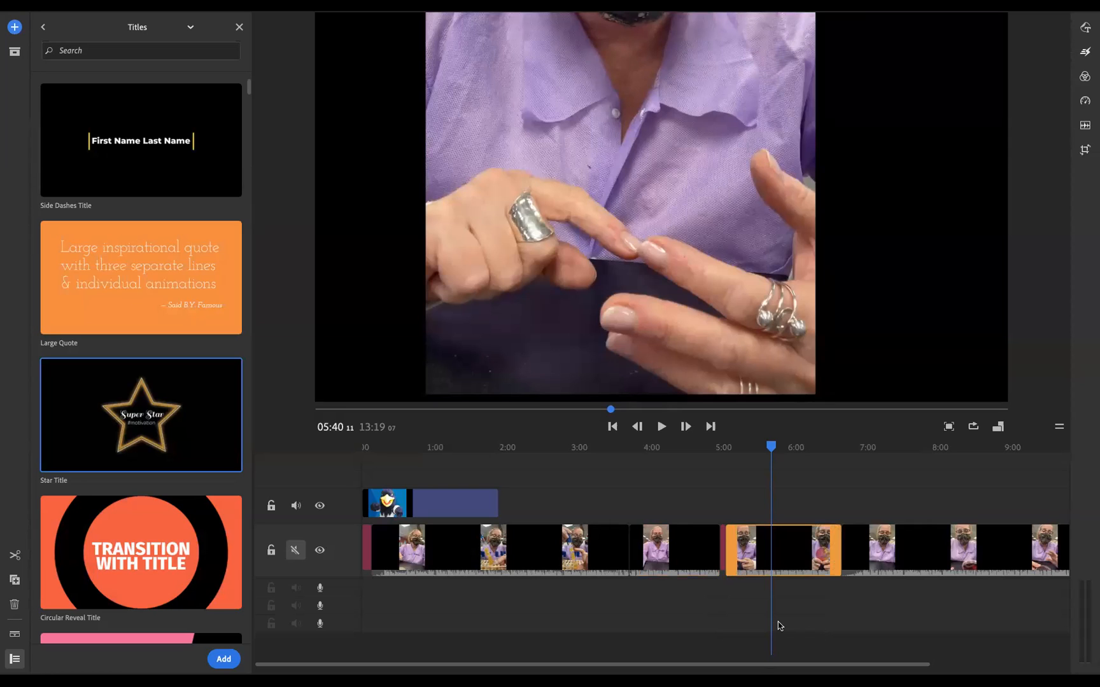
pyautogui.click(751, 572)
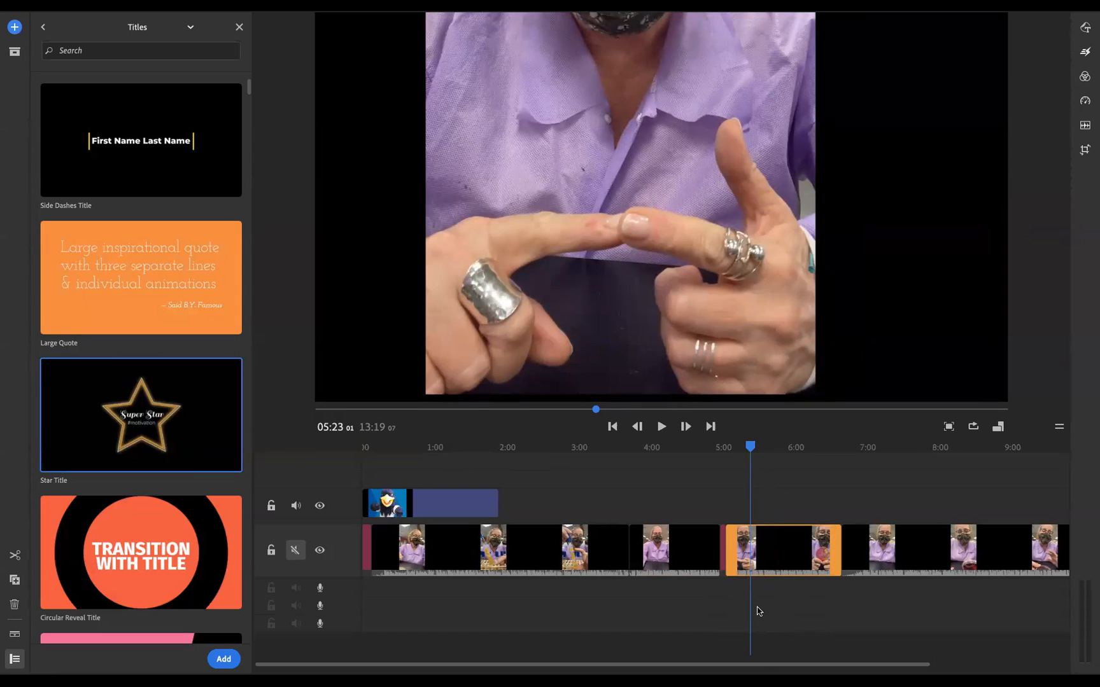
# Undo the recent timeline edits, including the star title insertion, the clip split and the removal of the overlay track's lab clip
pyautogui.press('super+z')
pyautogui.press('super+z')
pyautogui.press('super+z')
pyautogui.press('super+z')
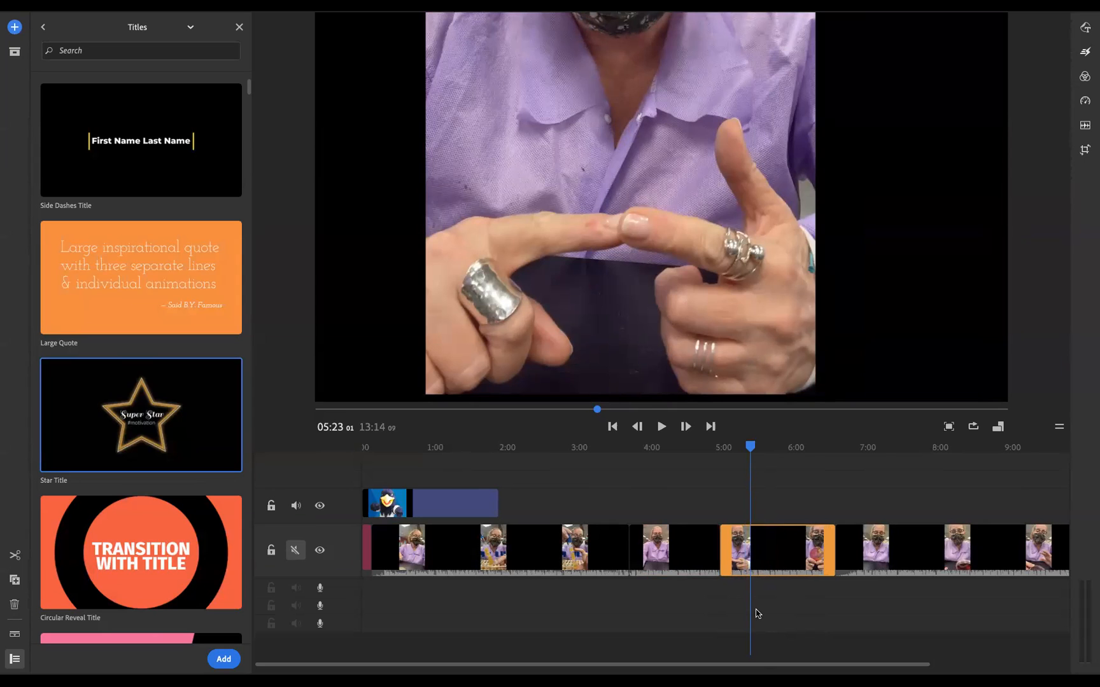
pyautogui.press('super+z')
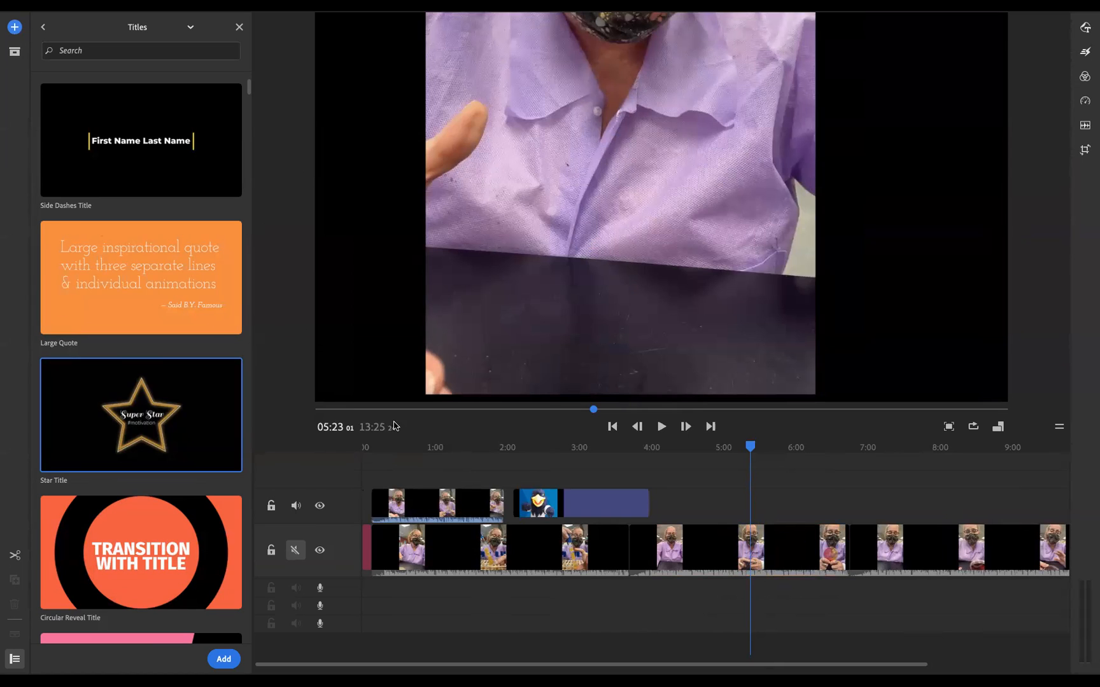
# Delete the lab clip from the overlay track and move the seahawk image to the start of the sequence
pyautogui.click(454, 509)
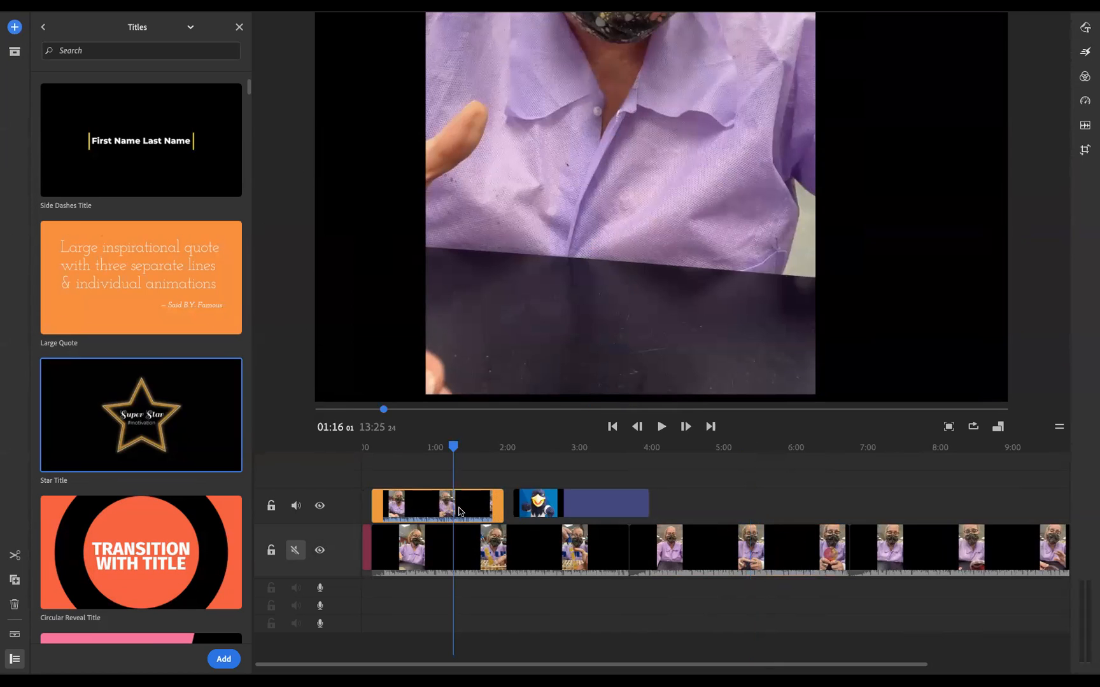
pyautogui.press('Delete')
pyautogui.moveTo(559, 516); pyautogui.dragTo(401, 514)
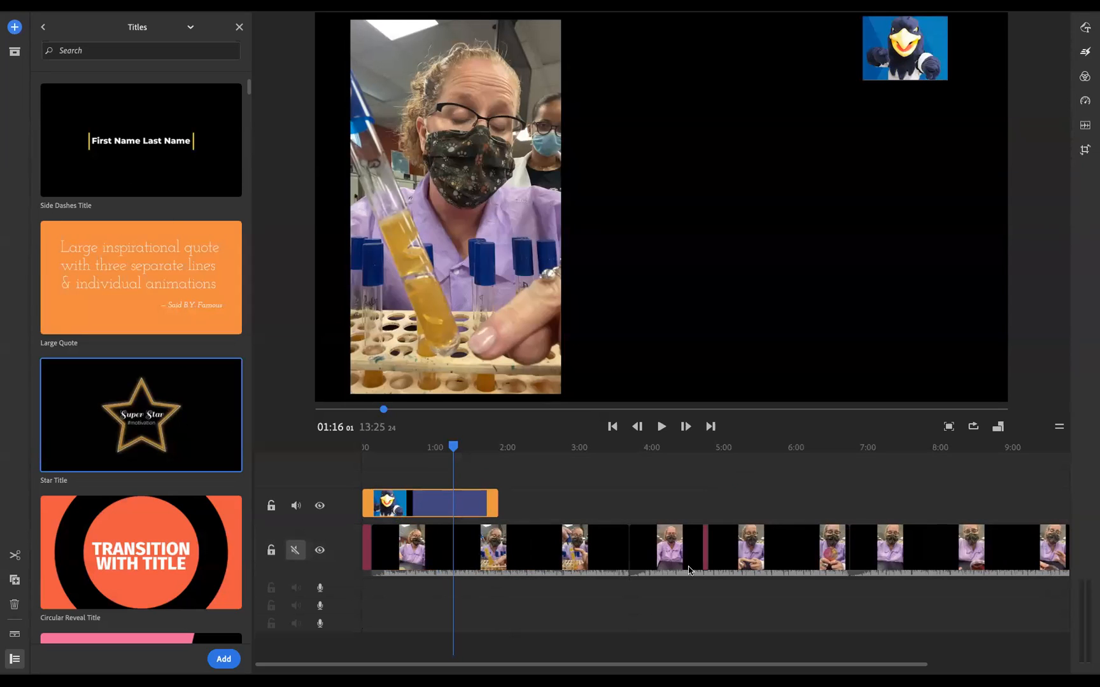
# Insert the Star Title between the first two lab clips and split the second lab clip at about 5:01
pyautogui.click(562, 549)
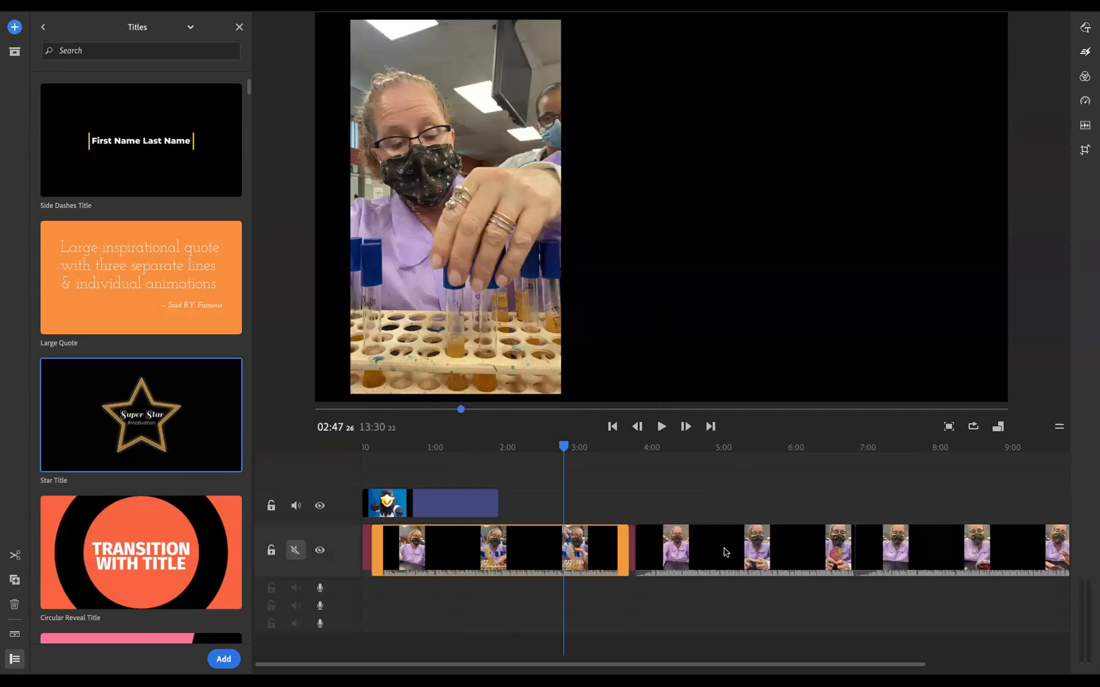
pyautogui.click(724, 548)
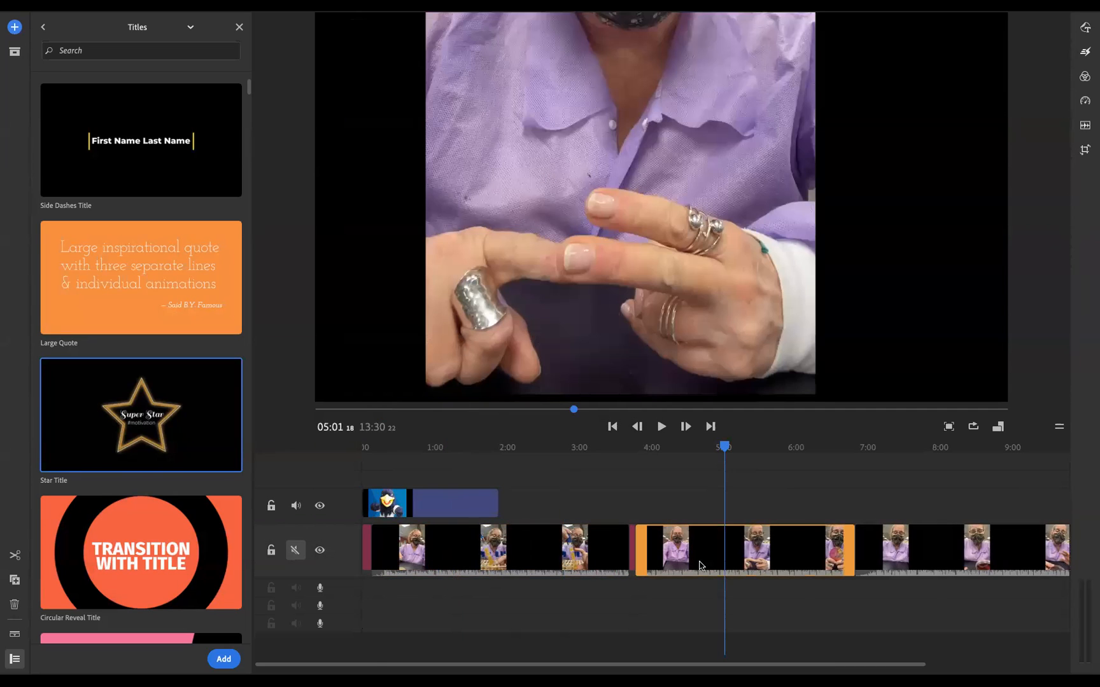
pyautogui.click(14, 555)
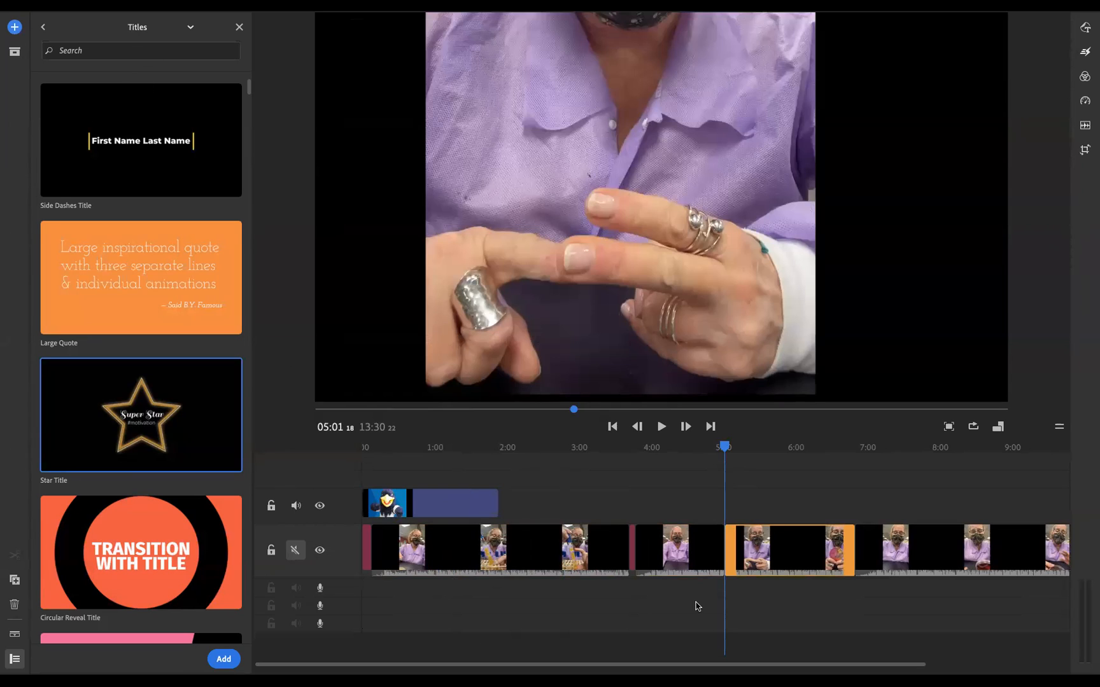
# Replace the placeholder text of the opening side dashes title with "Professor B's Awesome TikTok Videos"
pyautogui.moveTo(724, 449); pyautogui.dragTo(367, 558)
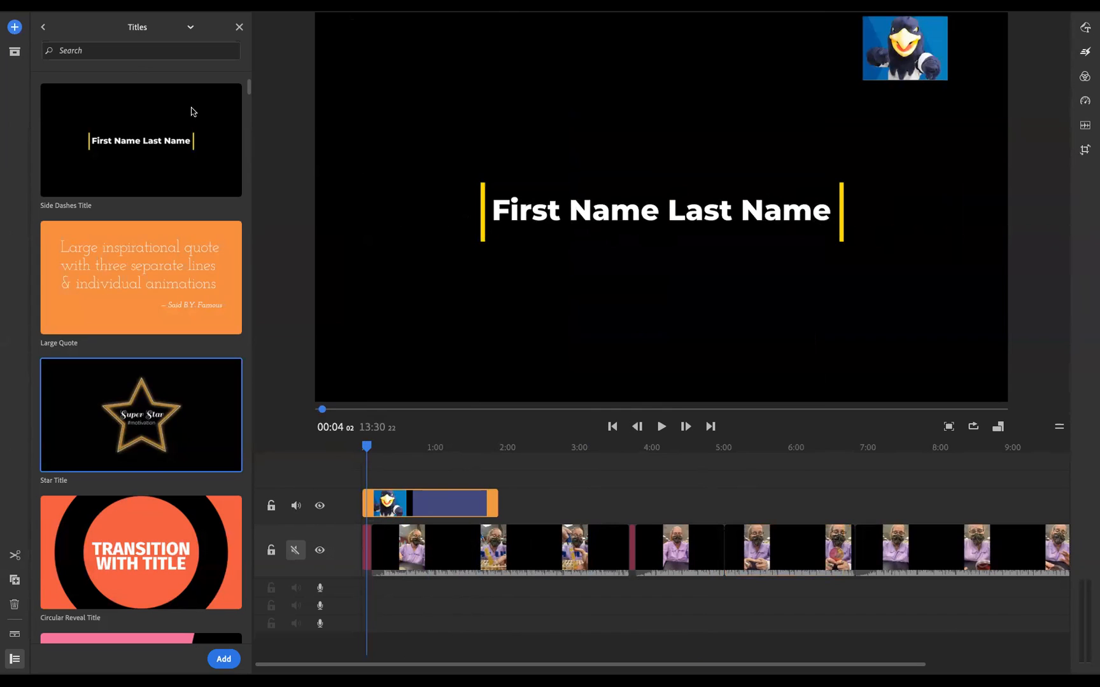
pyautogui.click(240, 27)
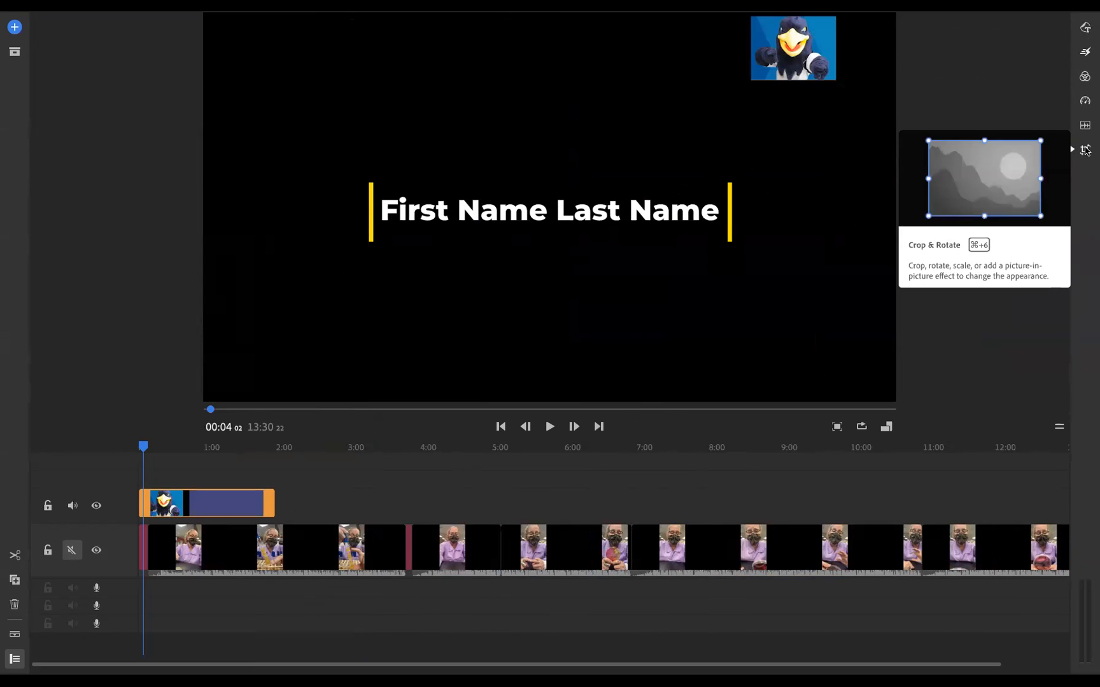
pyautogui.click(1086, 32)
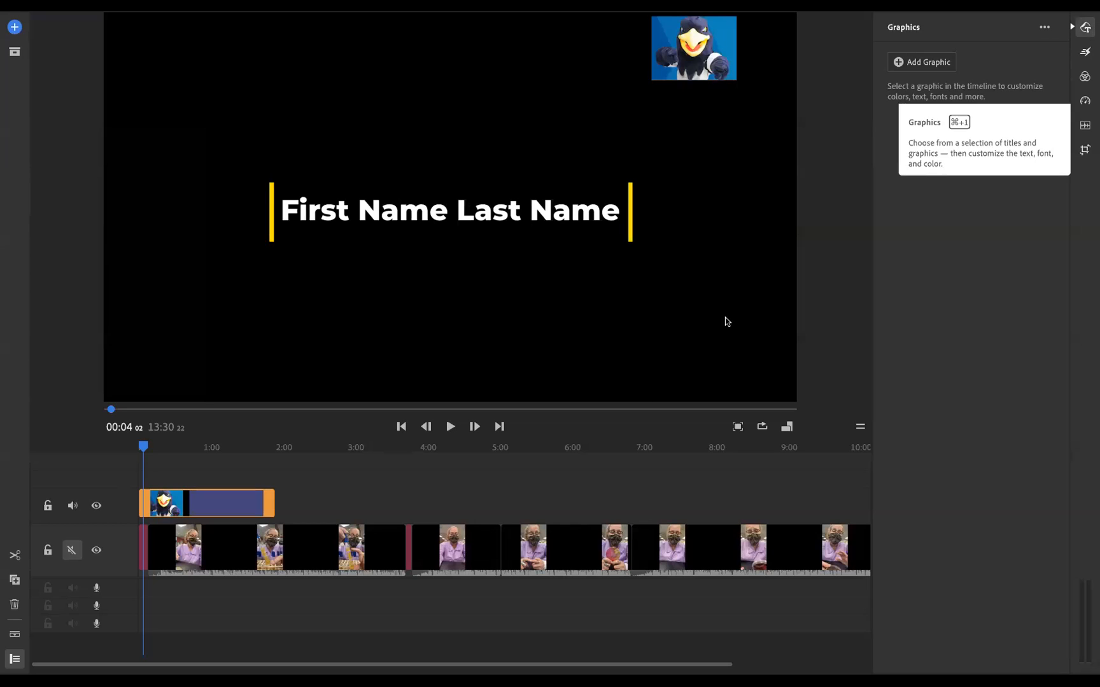
pyautogui.click(144, 566)
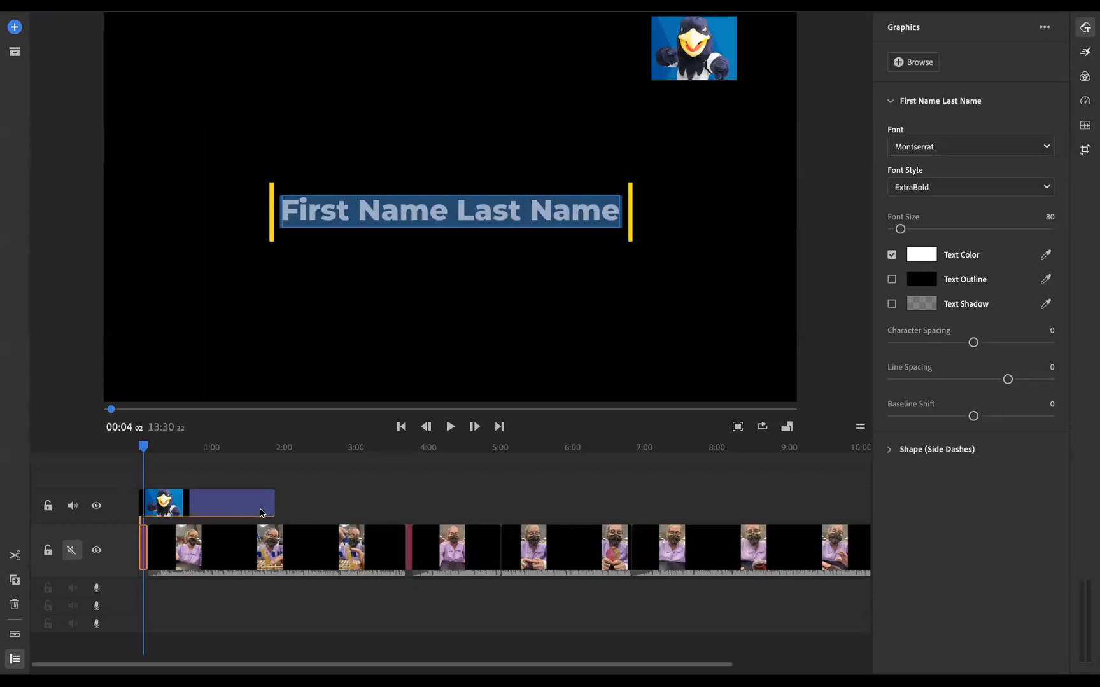
pyautogui.doubleClick(448, 214)
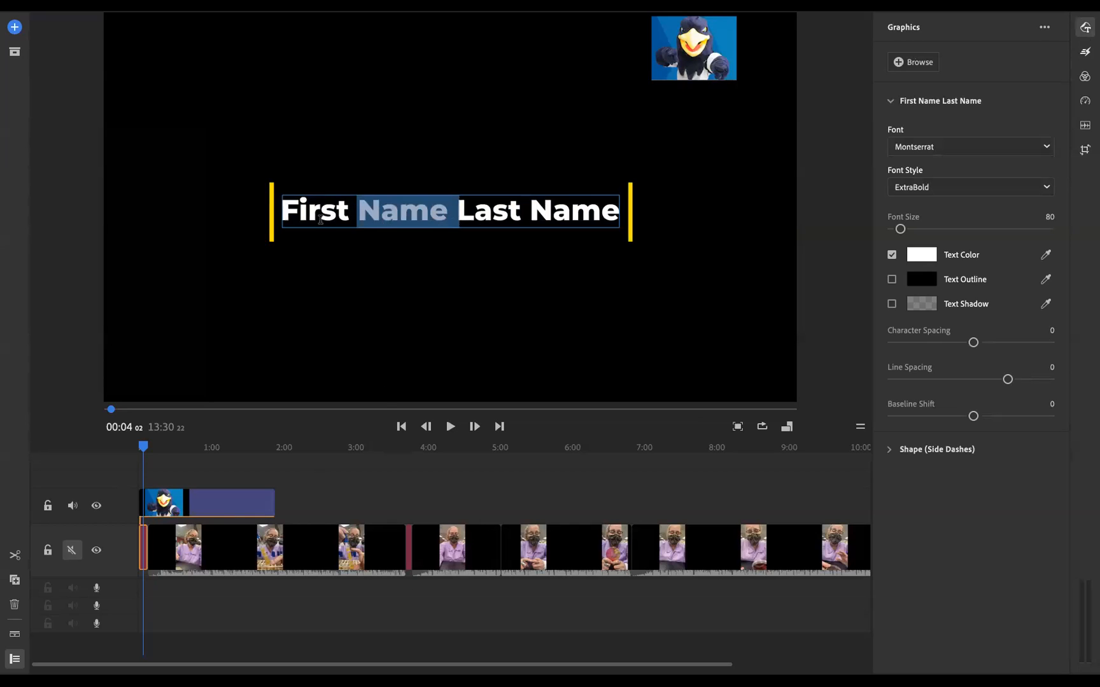
pyautogui.moveTo(285, 215); pyautogui.dragTo(614, 212)
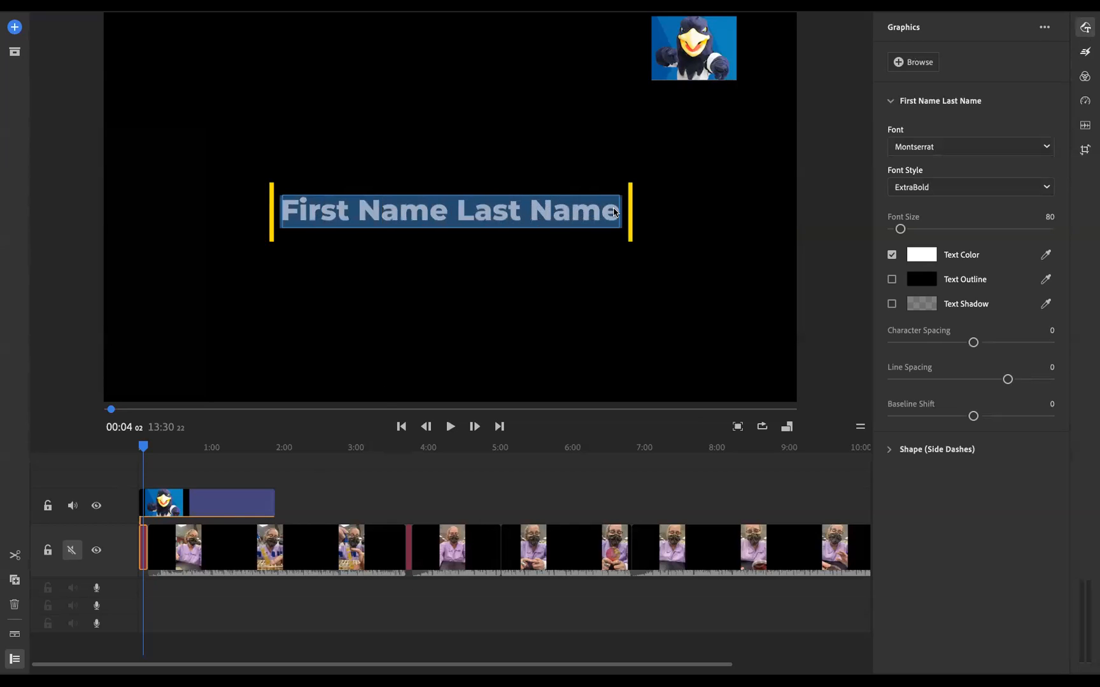
pyautogui.write('Profe')
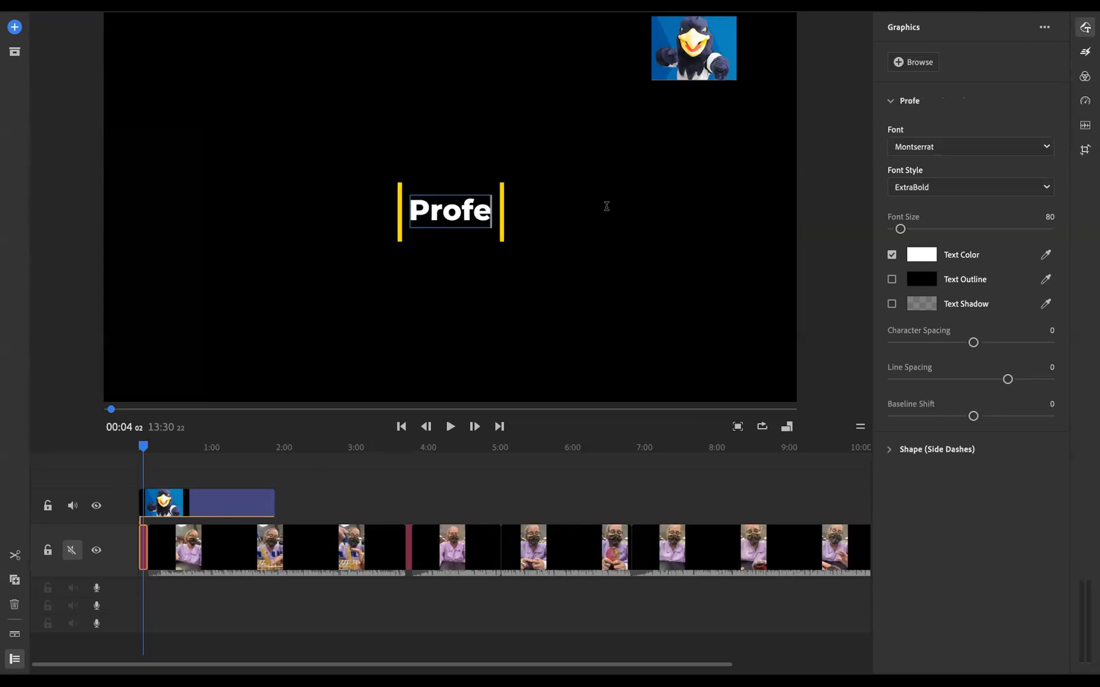
pyautogui.write('ssor B’s')
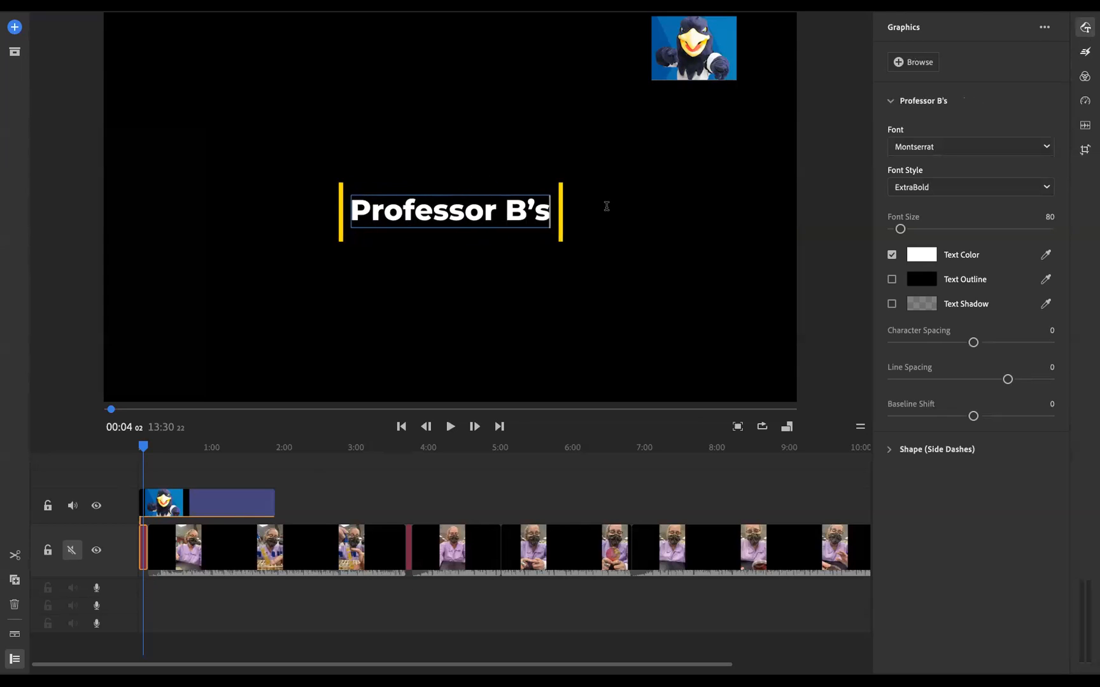
pyautogui.write(' Awesome T')
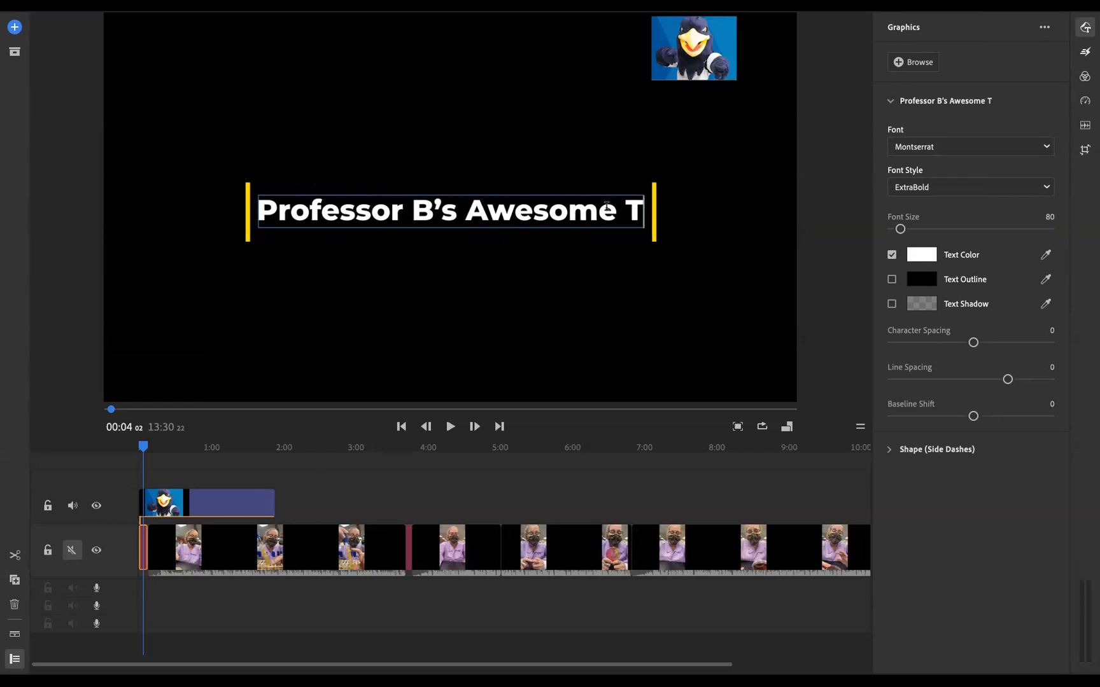
pyautogui.write('ikTok Videos')
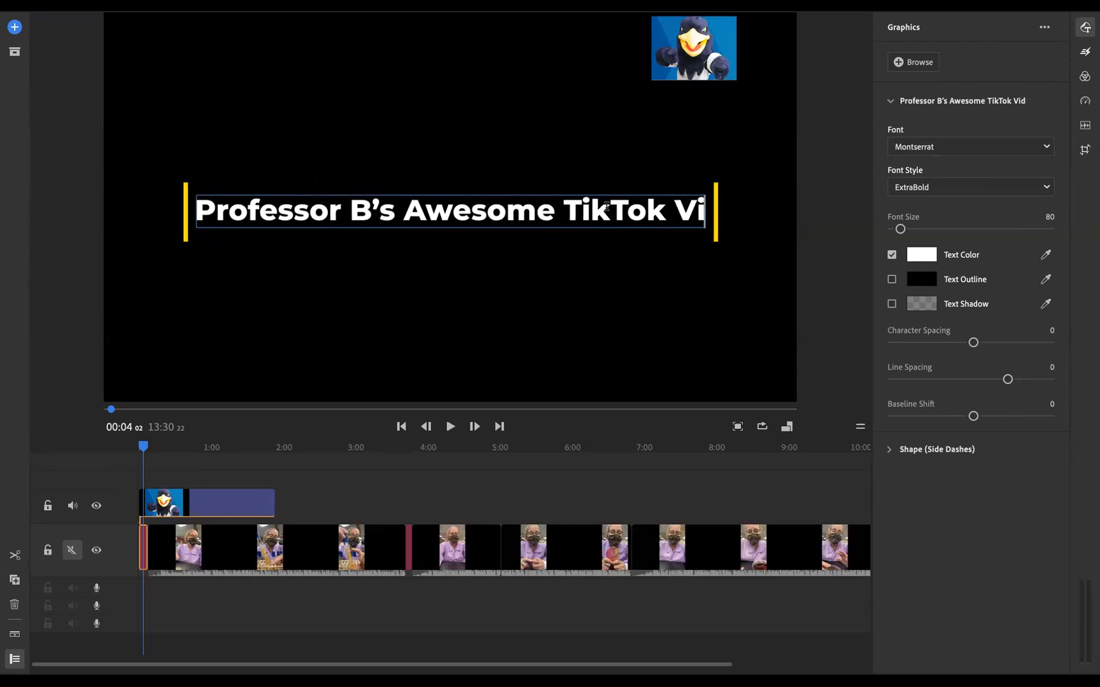
pyautogui.click(672, 350)
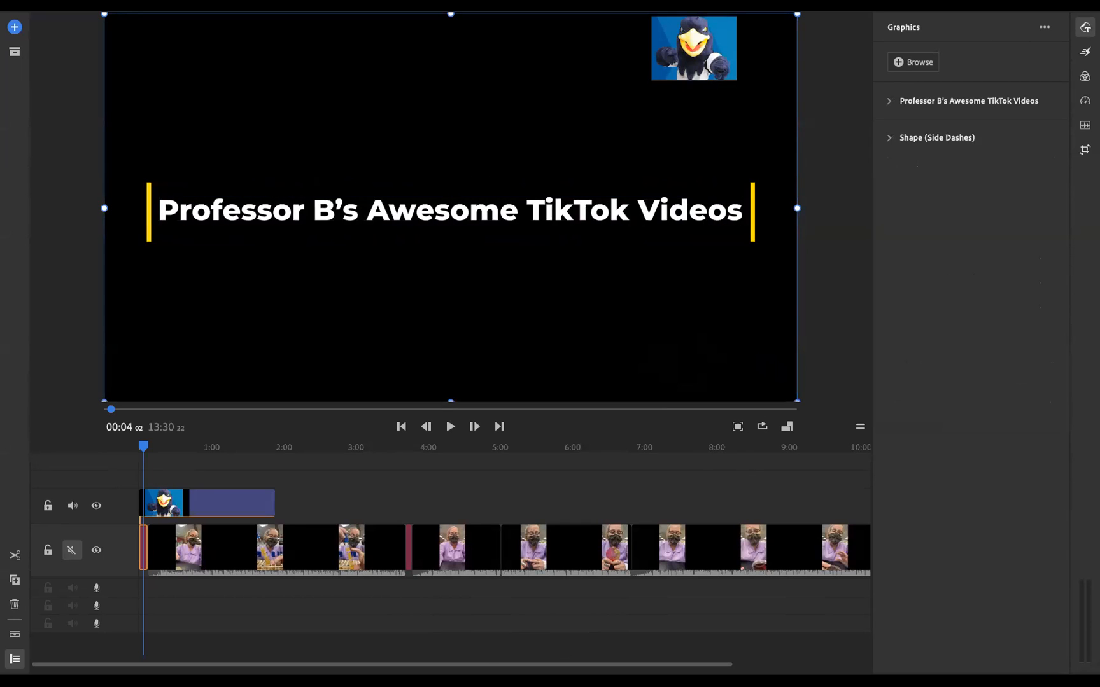
# Move the opening title to the lower part of the frame and set its font size to 95
pyautogui.moveTo(651, 215); pyautogui.dragTo(662, 357)
pyautogui.doubleClick(669, 346)
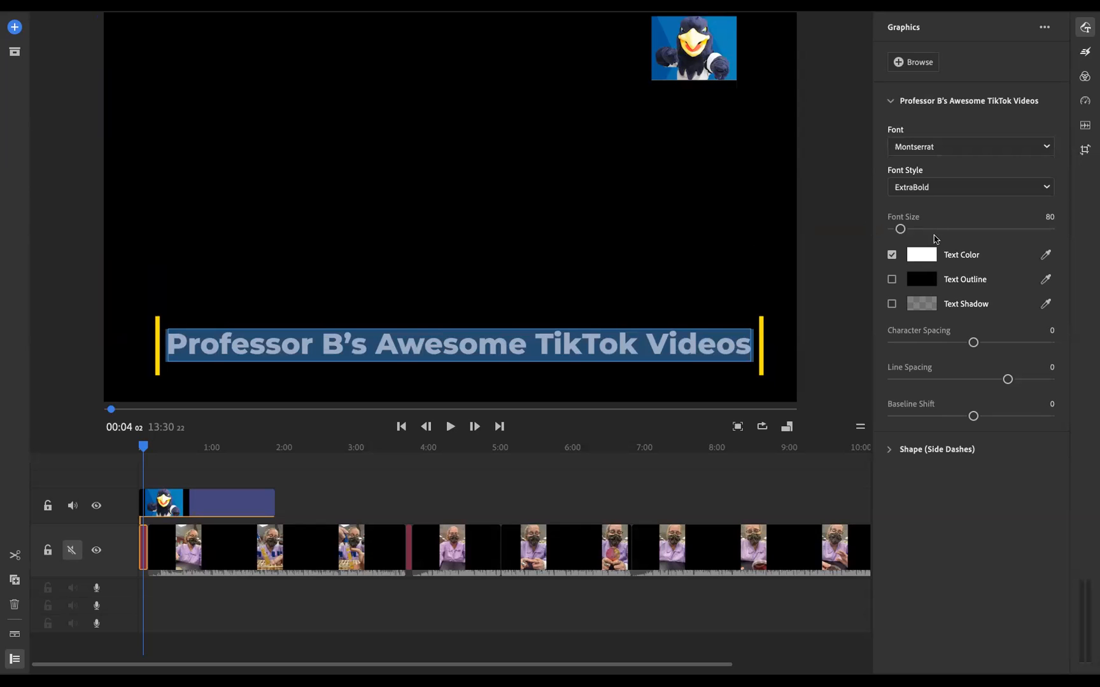
pyautogui.moveTo(901, 232)
pyautogui.mouseDown()
pyautogui.moveTo(917, 235)
pyautogui.moveTo(898, 242)
pyautogui.moveTo(909, 253)
pyautogui.mouseUp()
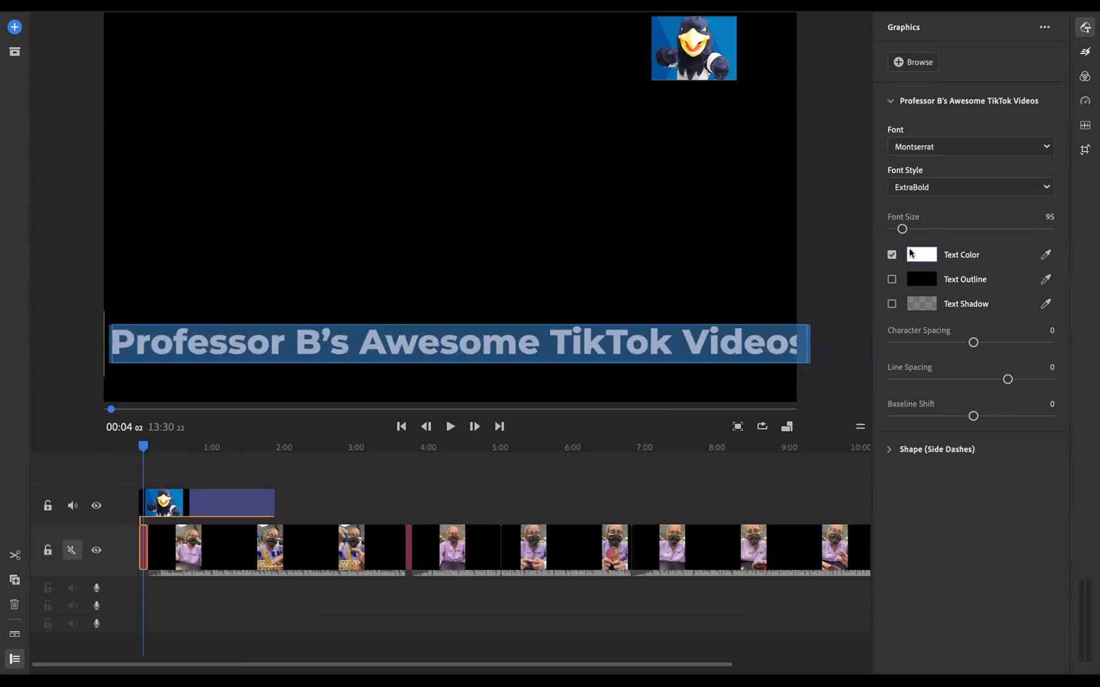
# Try Myriad Pro Regular on the title text and set its font to Noto Sans Buginese
pyautogui.click(935, 148)
pyautogui.click(943, 225)
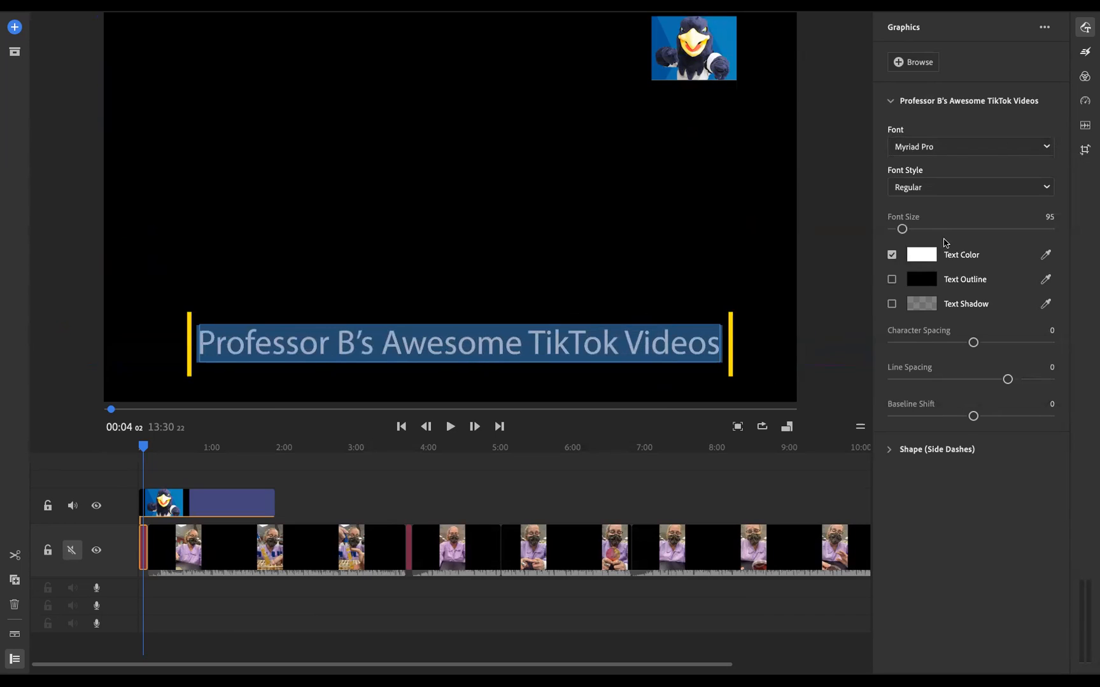
pyautogui.click(955, 190)
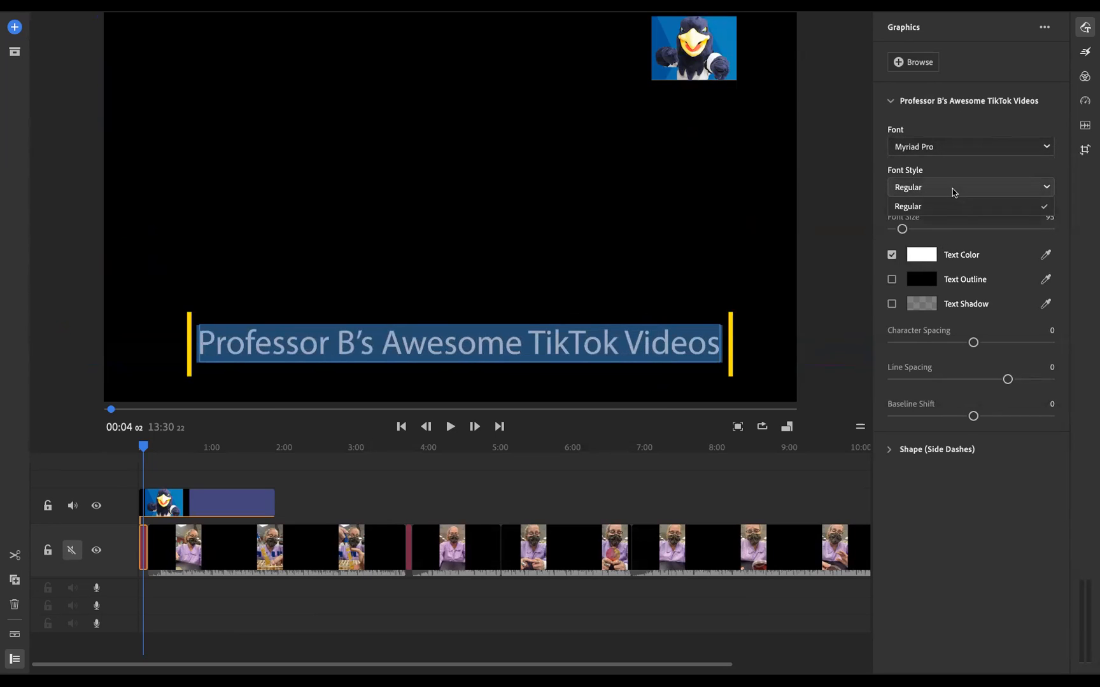
pyautogui.click(949, 210)
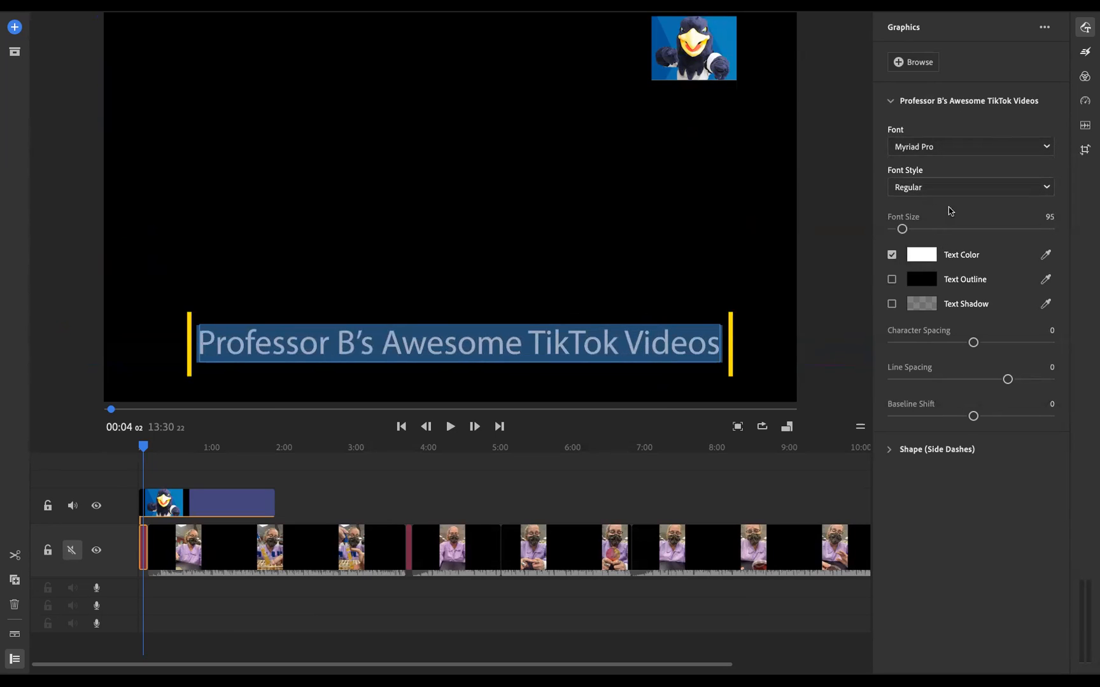
pyautogui.click(953, 150)
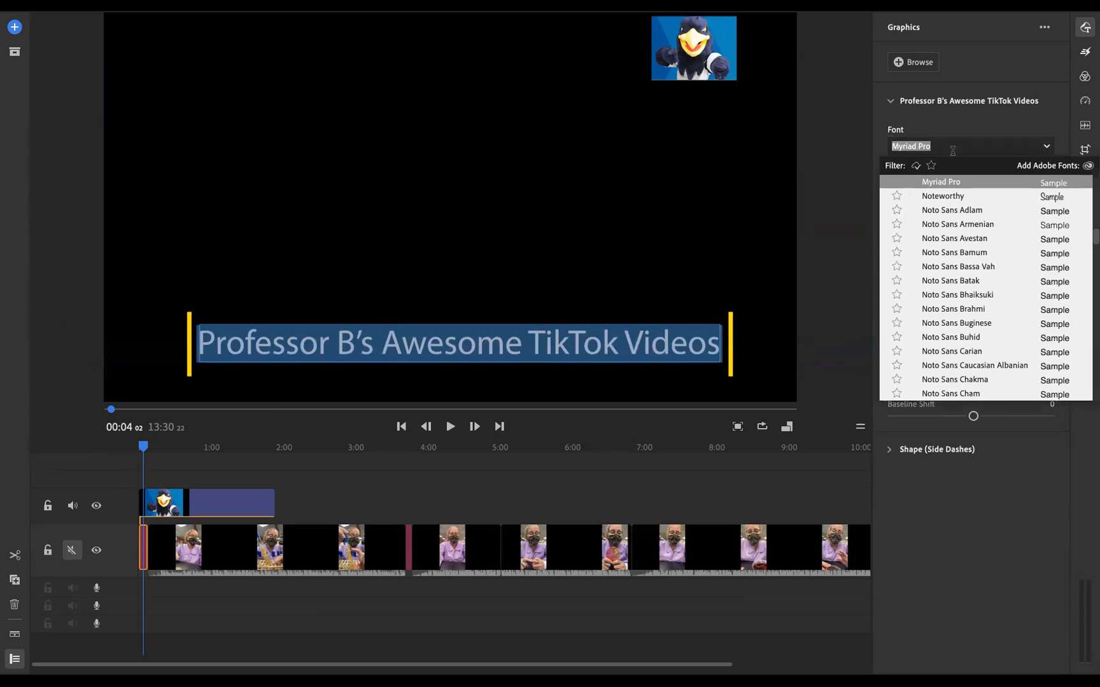
pyautogui.click(968, 325)
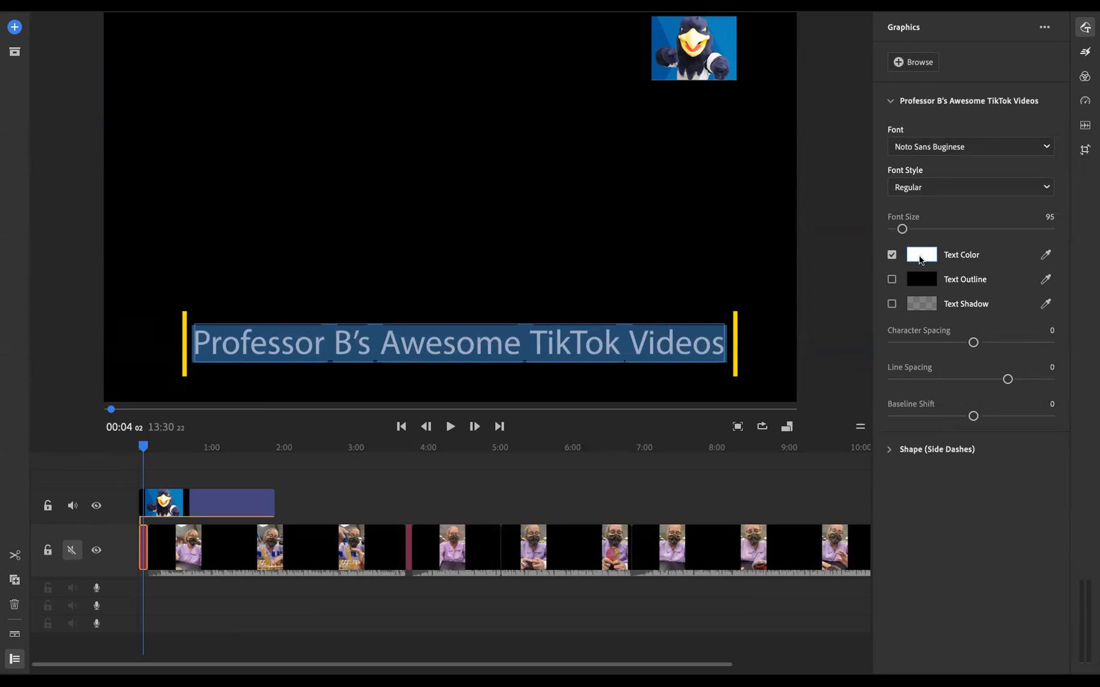
# Change the title's text color to a bright yellow
pyautogui.click(923, 256)
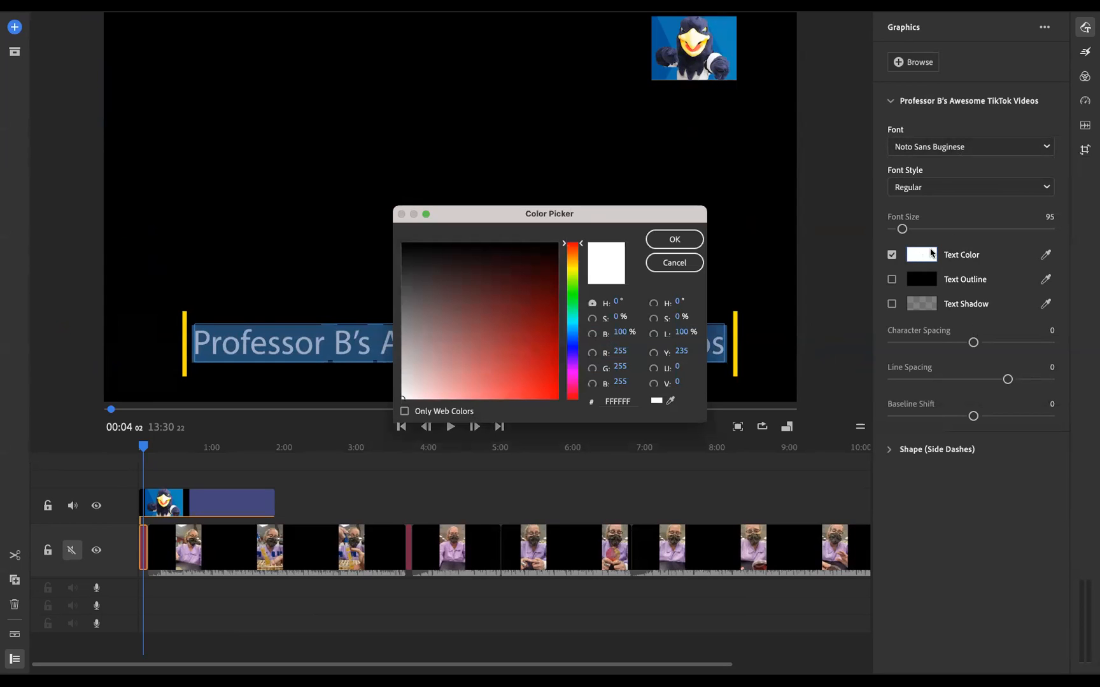
pyautogui.moveTo(584, 244)
pyautogui.mouseDown()
pyautogui.moveTo(584, 278)
pyautogui.moveTo(584, 269)
pyautogui.mouseUp()
pyautogui.click(552, 393)
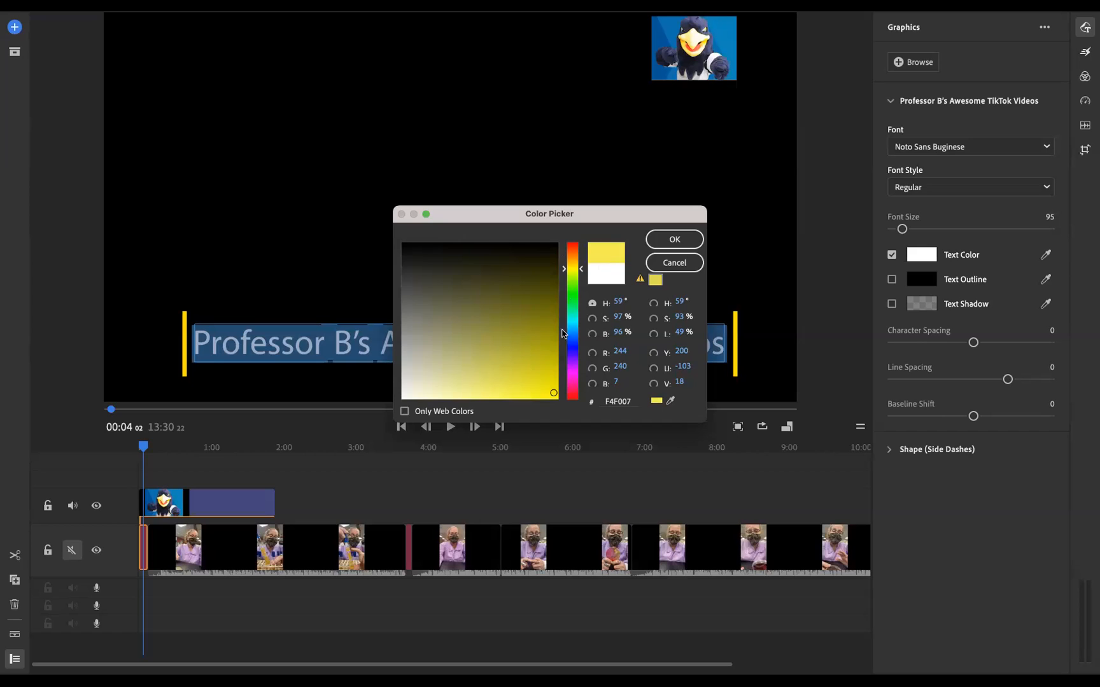
pyautogui.moveTo(552, 387)
pyautogui.mouseDown()
pyautogui.moveTo(550, 327)
pyautogui.moveTo(499, 396)
pyautogui.moveTo(546, 396)
pyautogui.mouseUp()
pyautogui.click(674, 241)
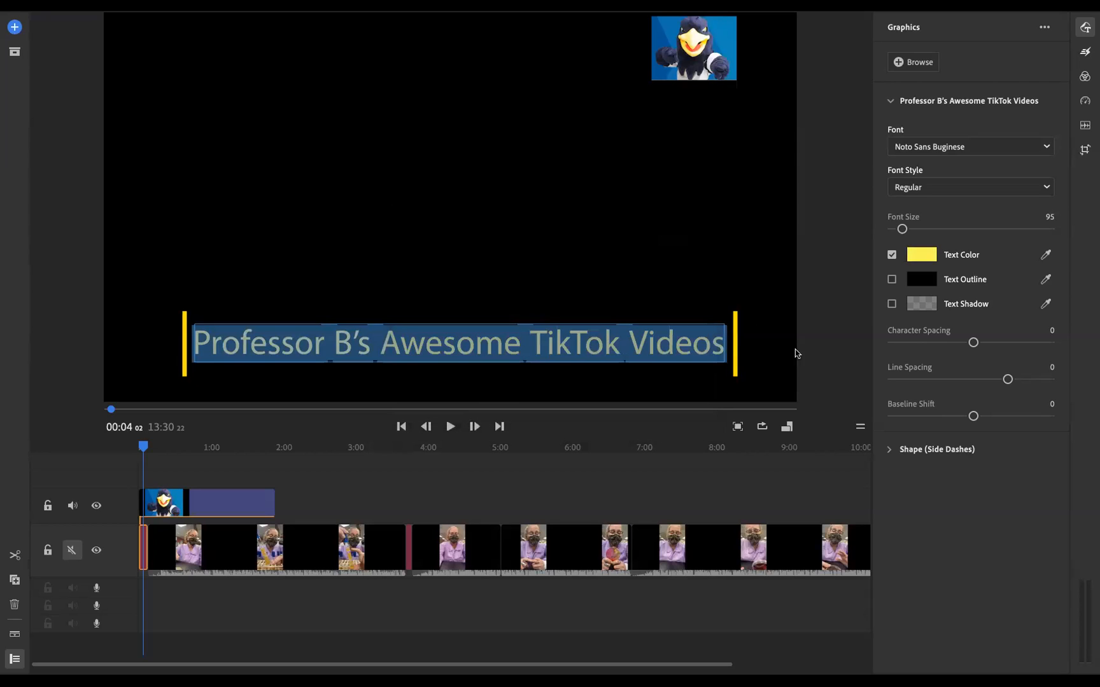
pyautogui.click(768, 354)
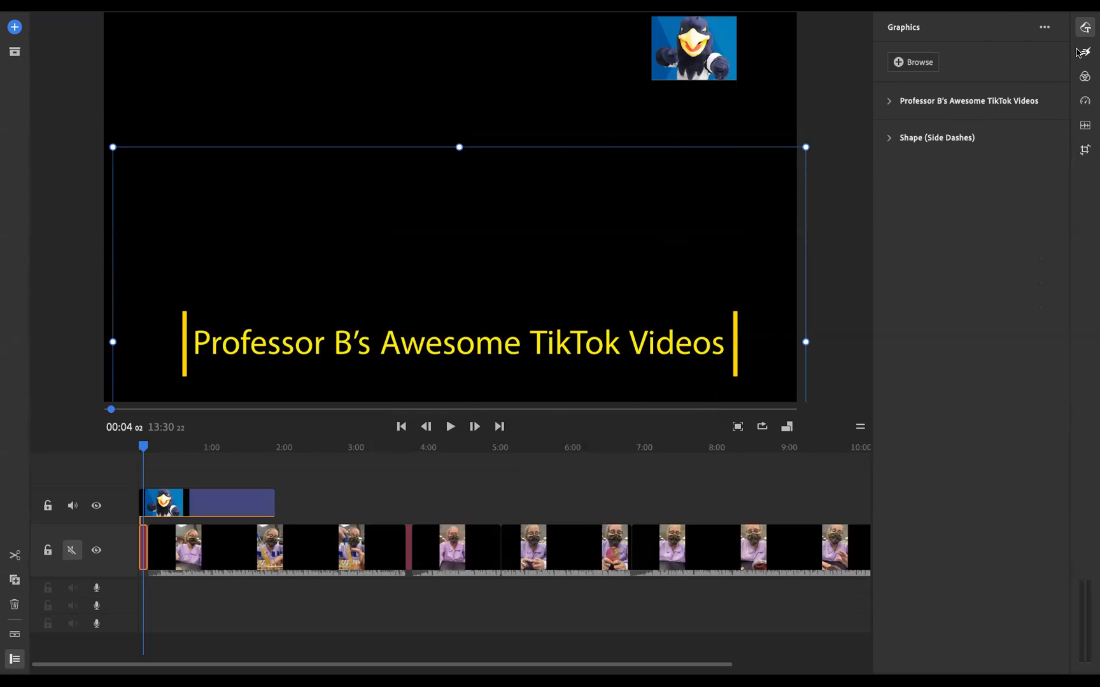
pyautogui.click(1085, 29)
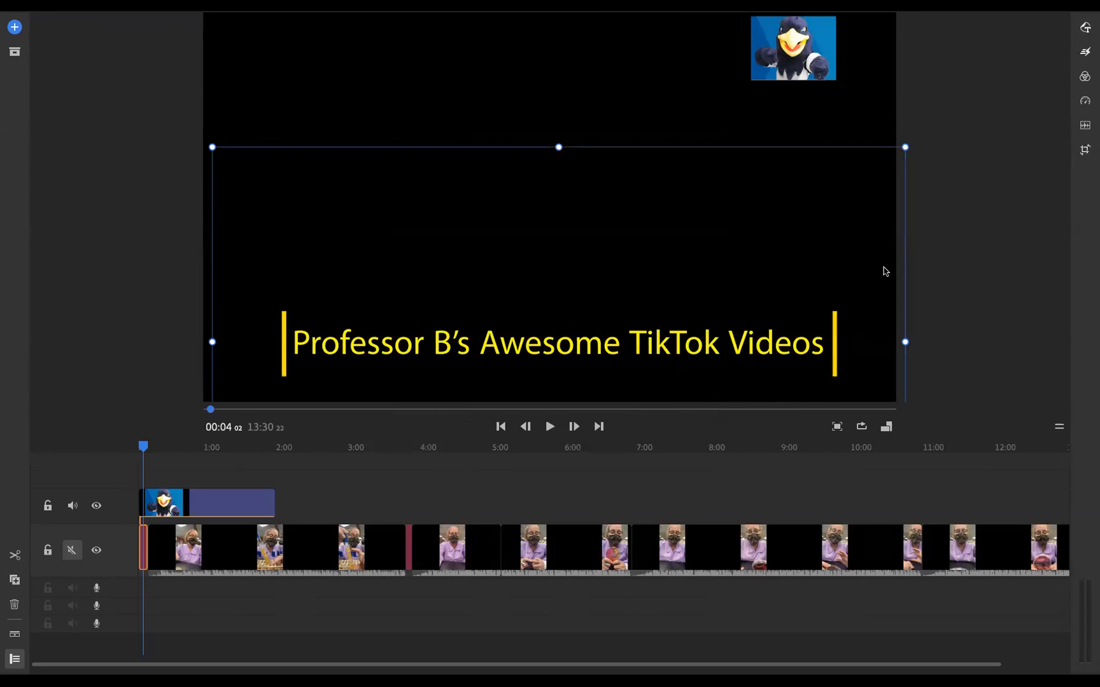
pyautogui.click(1086, 28)
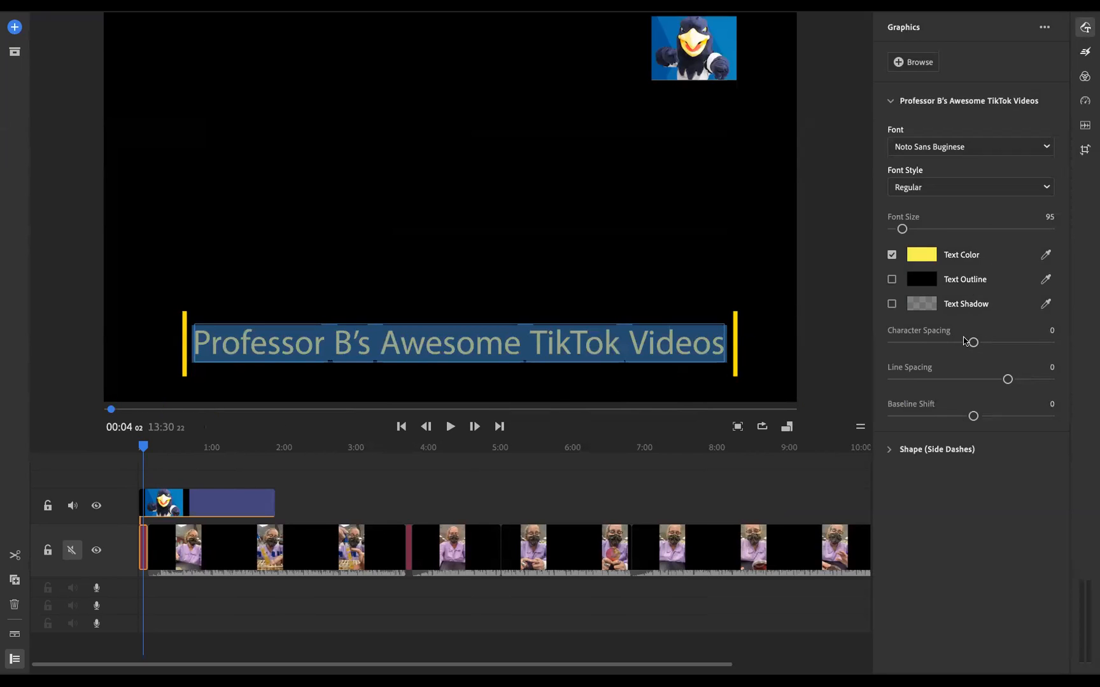
# Set the opening title's character spacing to 22 and turn off the shape color of its side dashes
pyautogui.moveTo(974, 344)
pyautogui.mouseDown()
pyautogui.moveTo(991, 344)
pyautogui.moveTo(982, 344)
pyautogui.mouseUp()
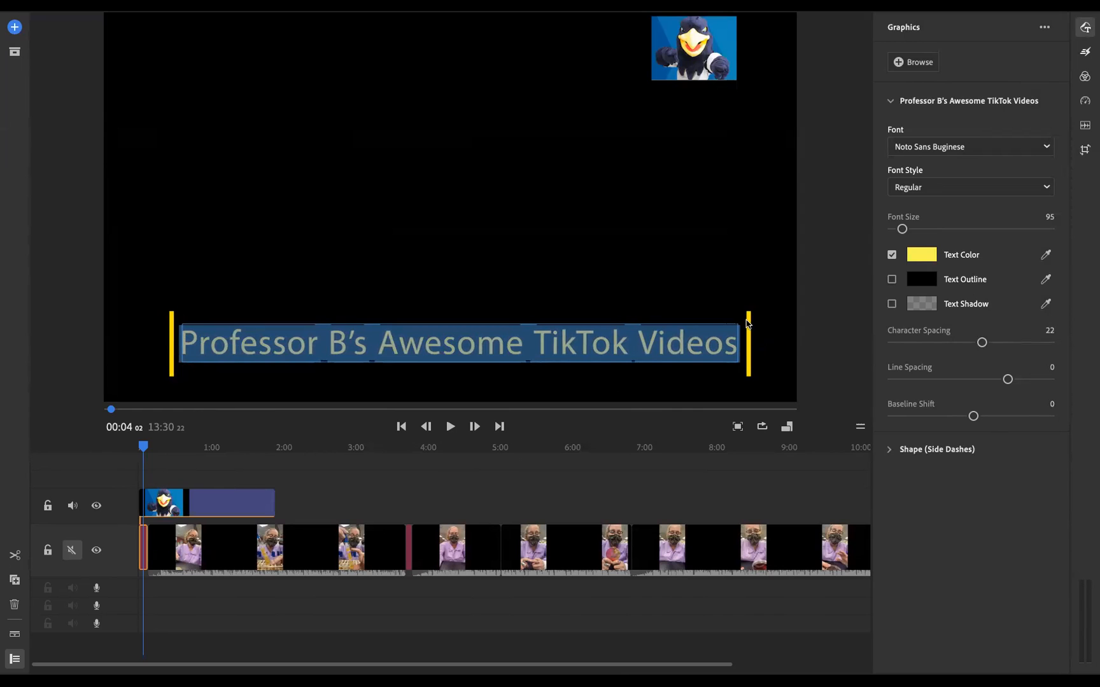
pyautogui.click(890, 452)
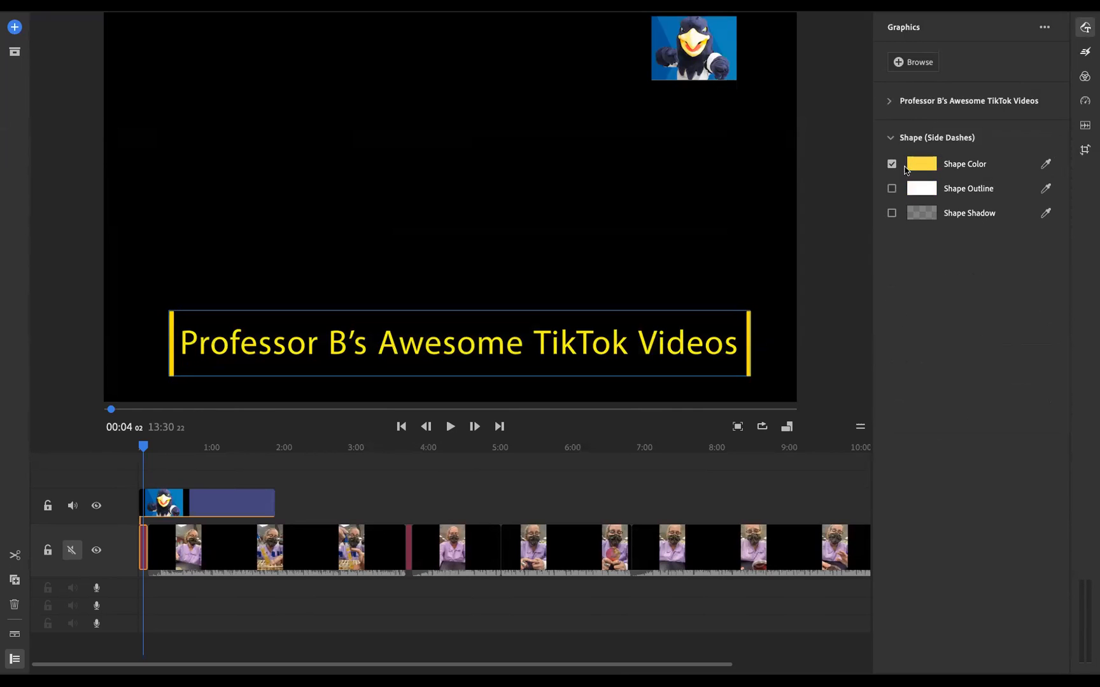
pyautogui.click(892, 165)
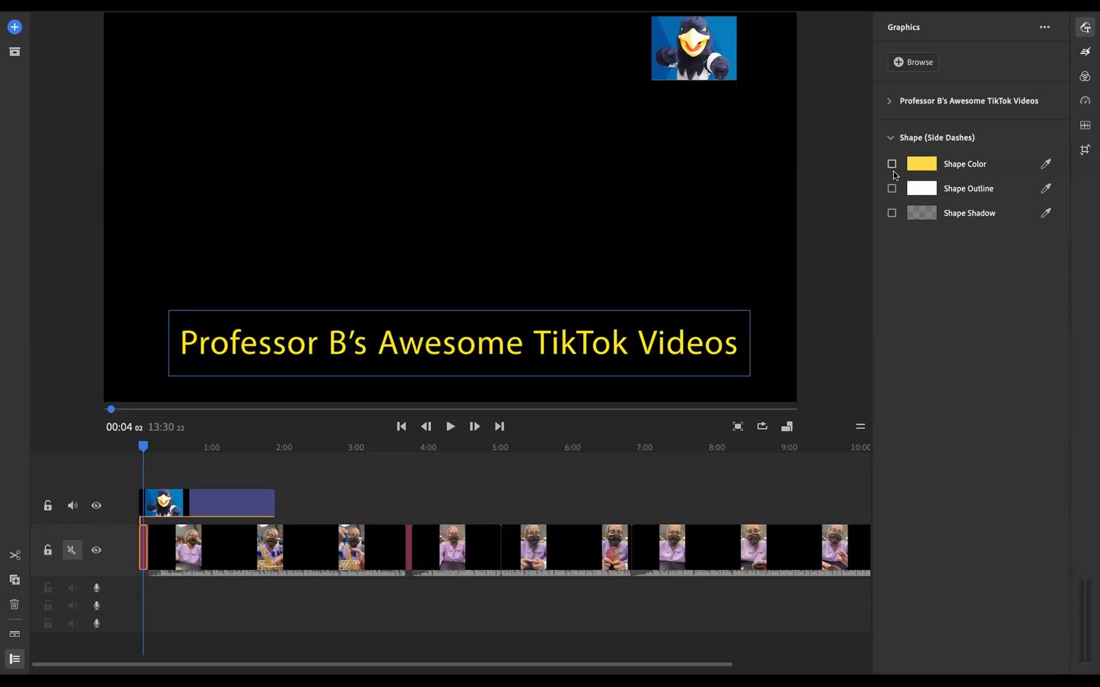
pyautogui.click(707, 248)
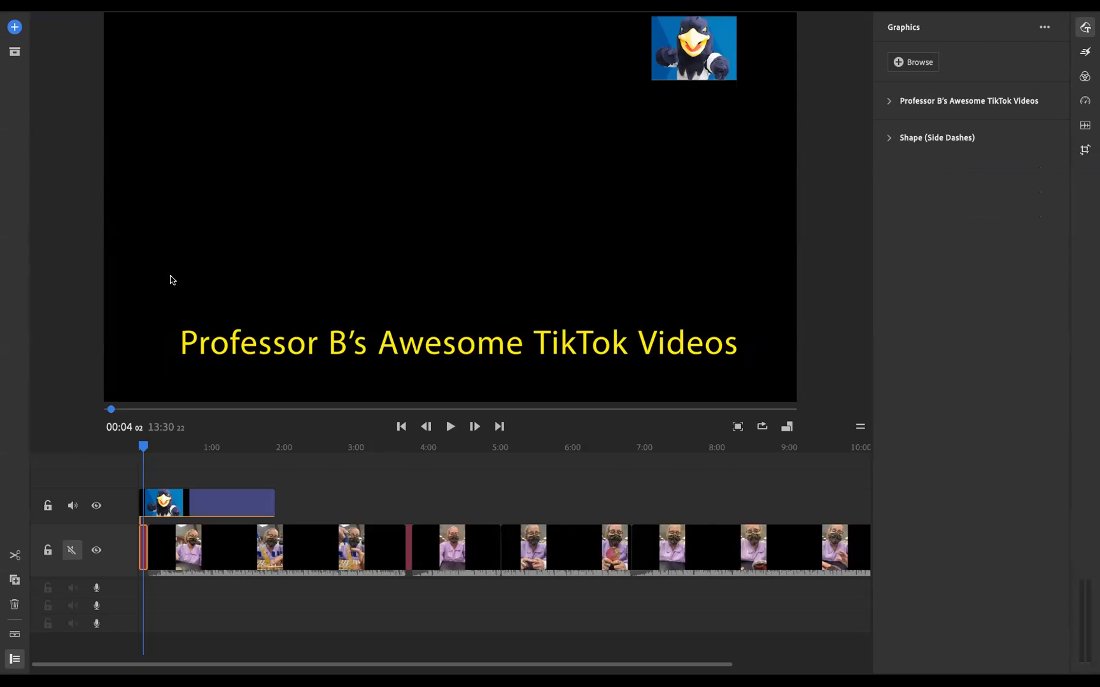
# Play the project from its beginning to preview the opening title
pyautogui.moveTo(143, 446); pyautogui.dragTo(130, 467)
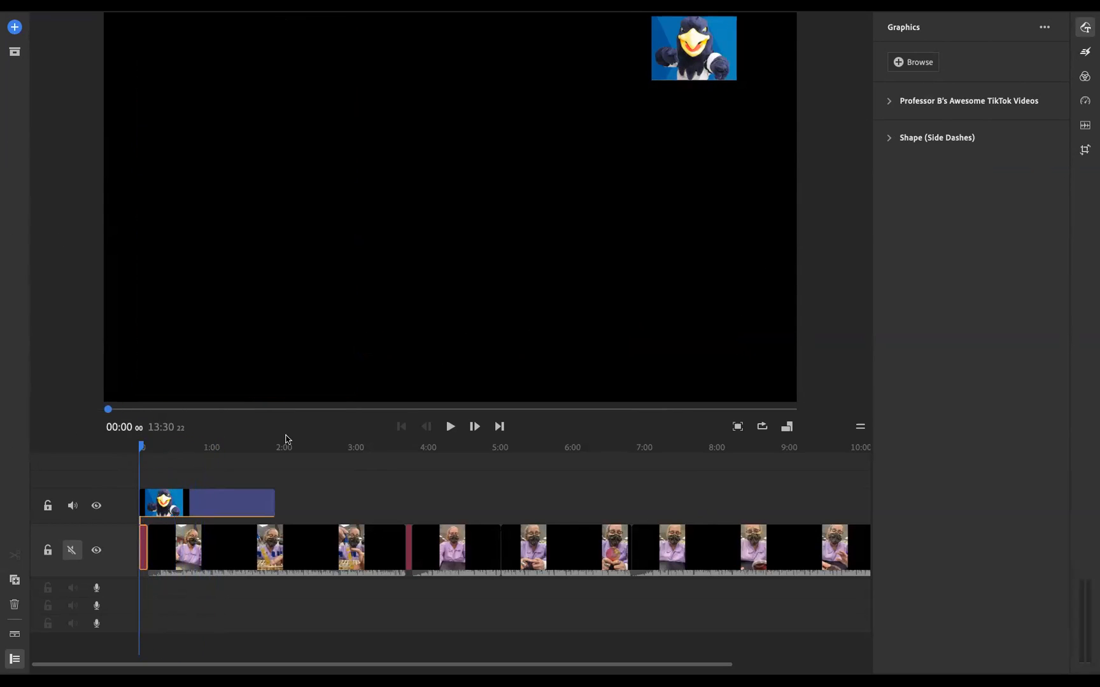
pyautogui.click(450, 426)
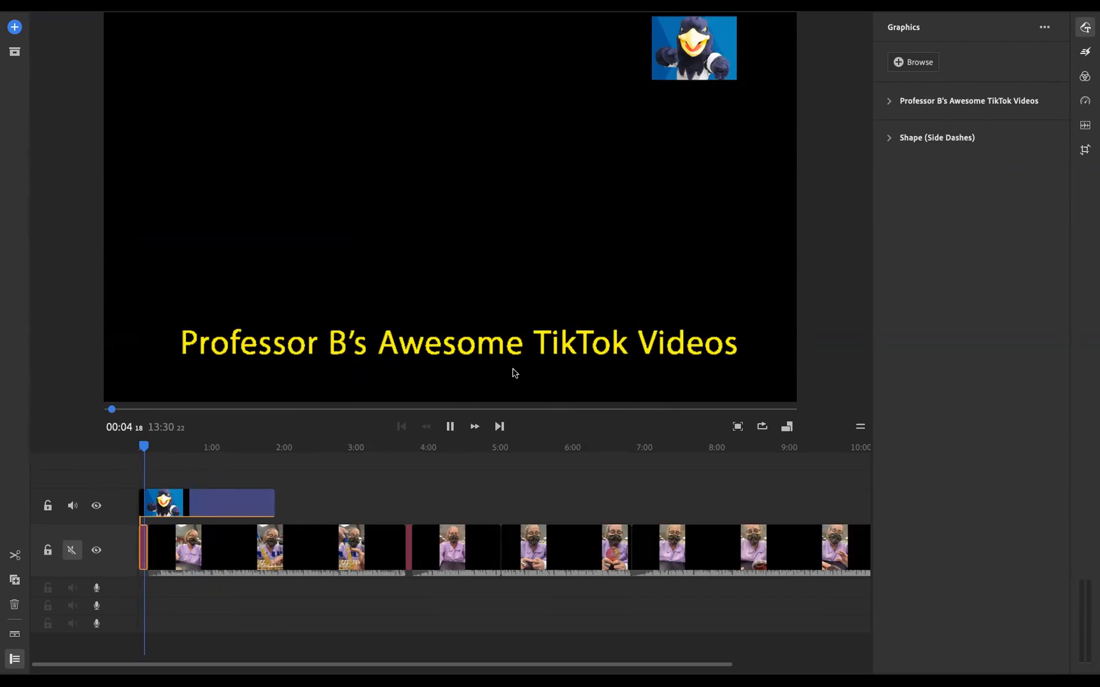
pyautogui.click(450, 427)
# Move the opening title further down so it sits close to the frame's lower edge
pyautogui.moveTo(146, 448); pyautogui.dragTo(143, 450)
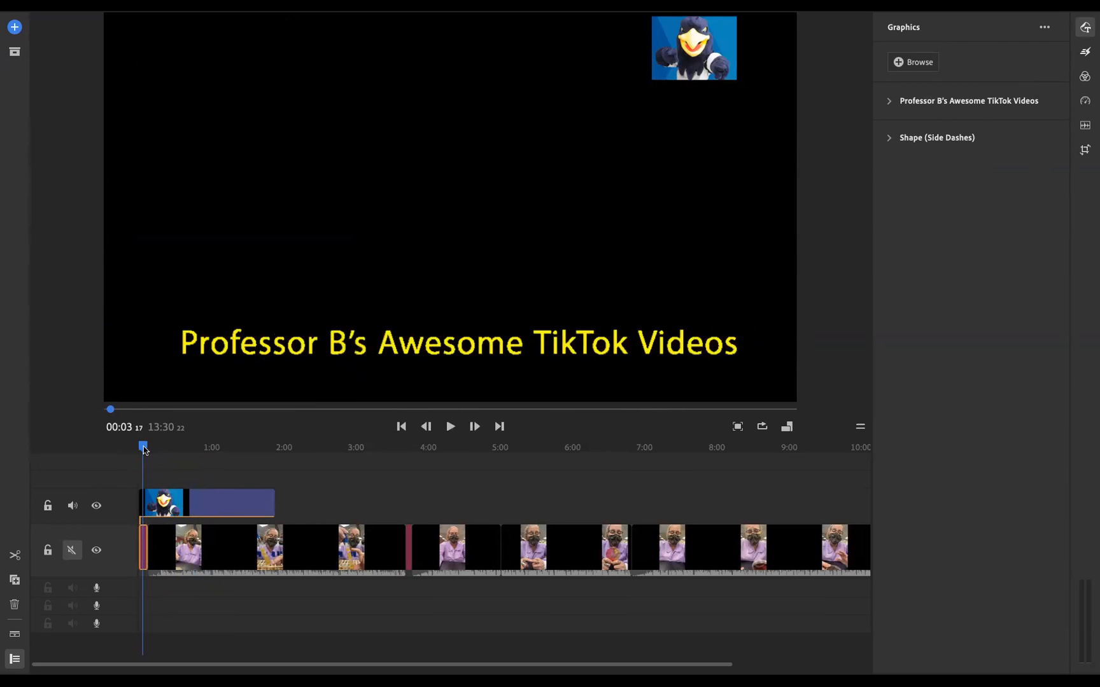
pyautogui.click(457, 369)
pyautogui.moveTo(457, 369); pyautogui.dragTo(453, 400)
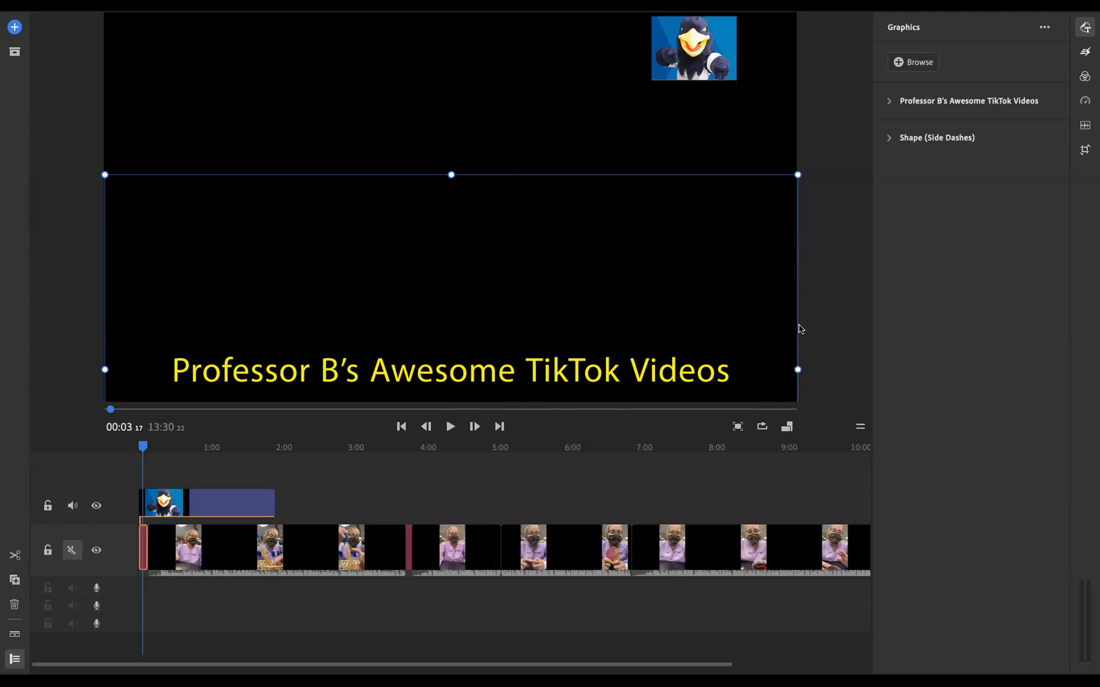
pyautogui.click(835, 336)
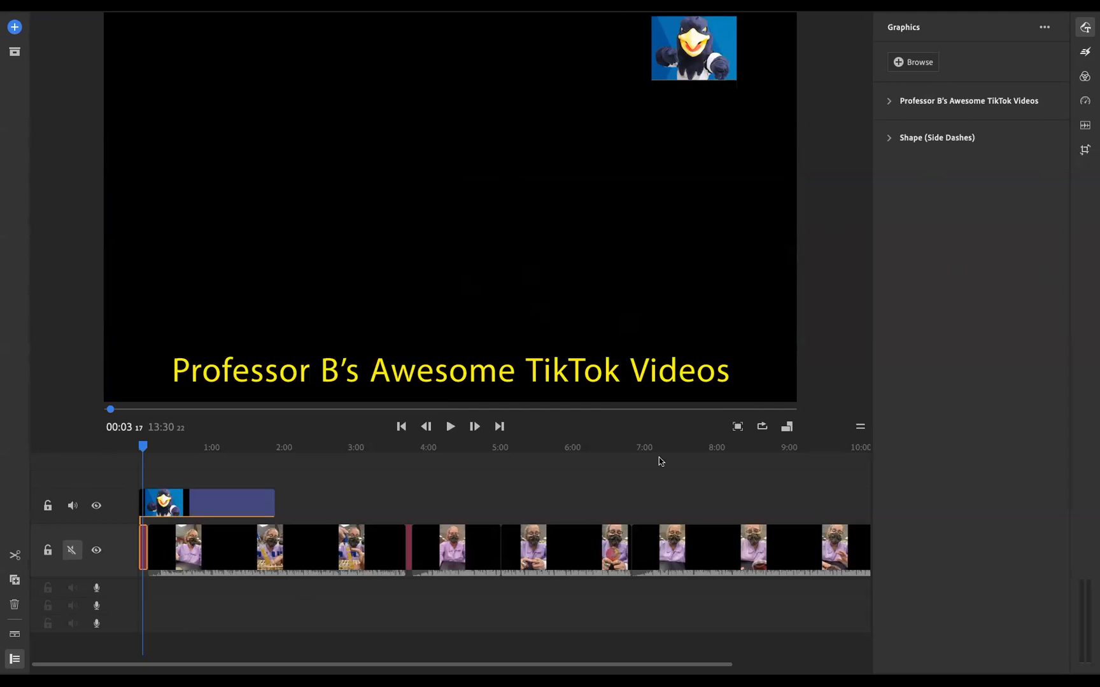
# Play across the cuts near 5:00 and 6:50 to check how the neighbouring clips join
pyautogui.click(488, 558)
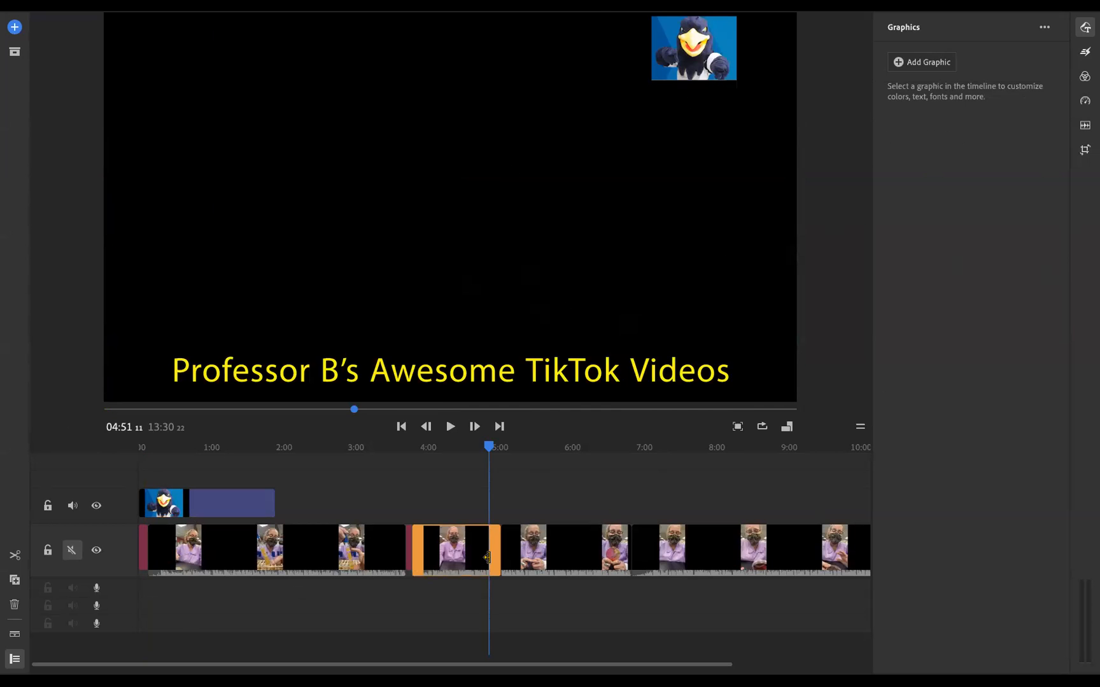
pyautogui.click(512, 553)
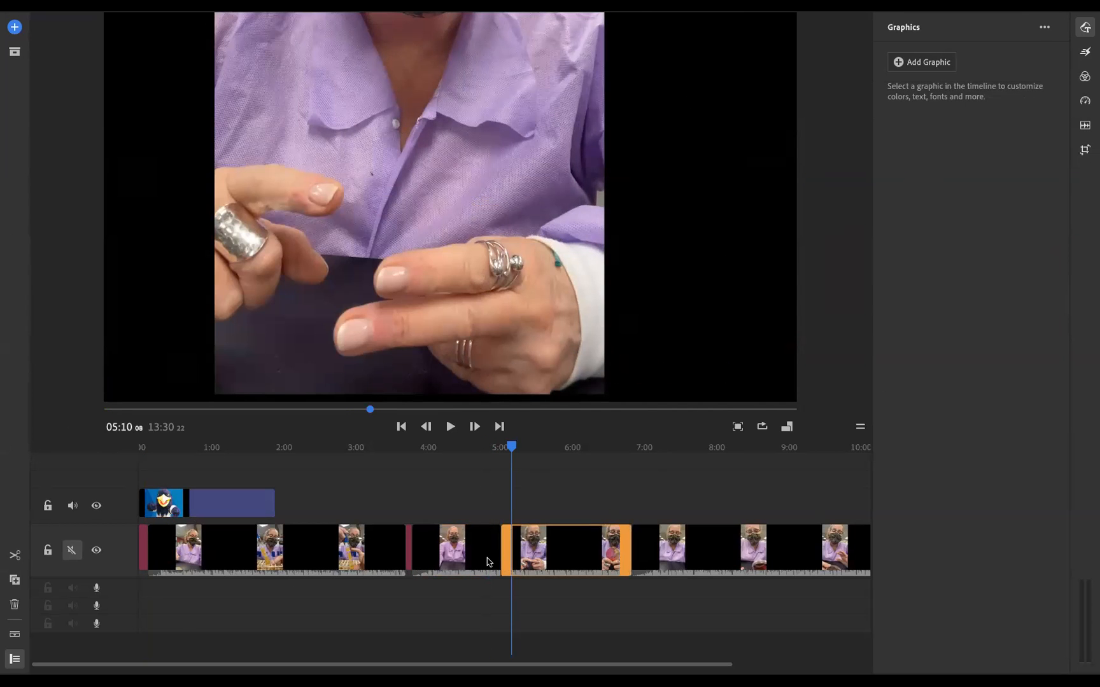
pyautogui.click(486, 560)
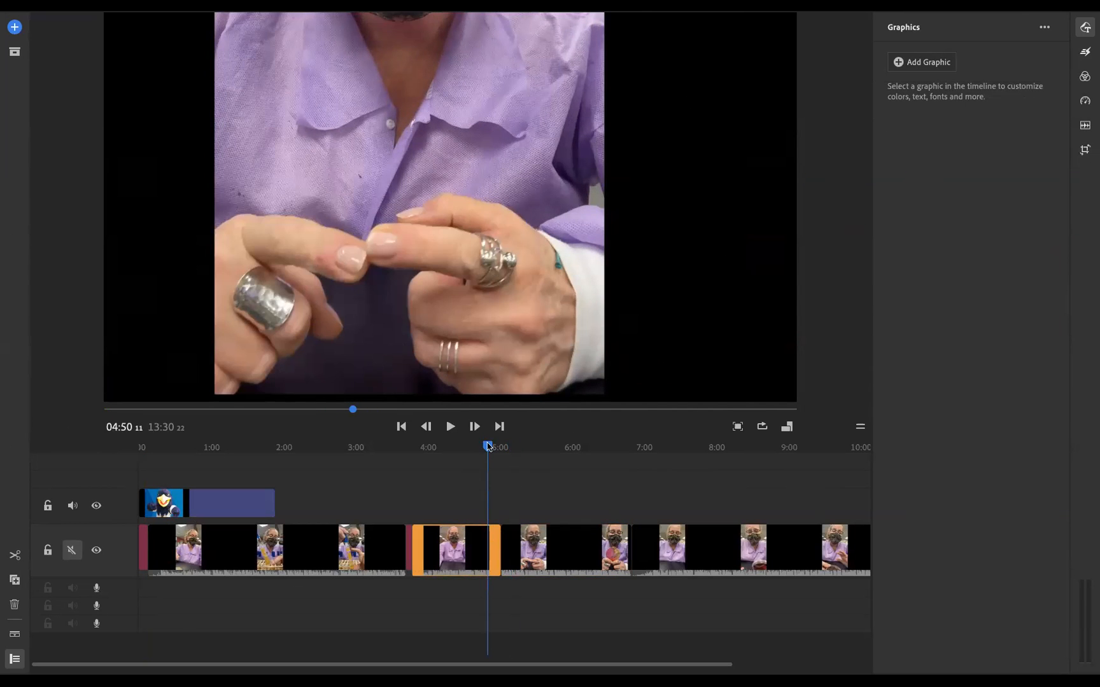
pyautogui.moveTo(495, 443); pyautogui.dragTo(496, 445)
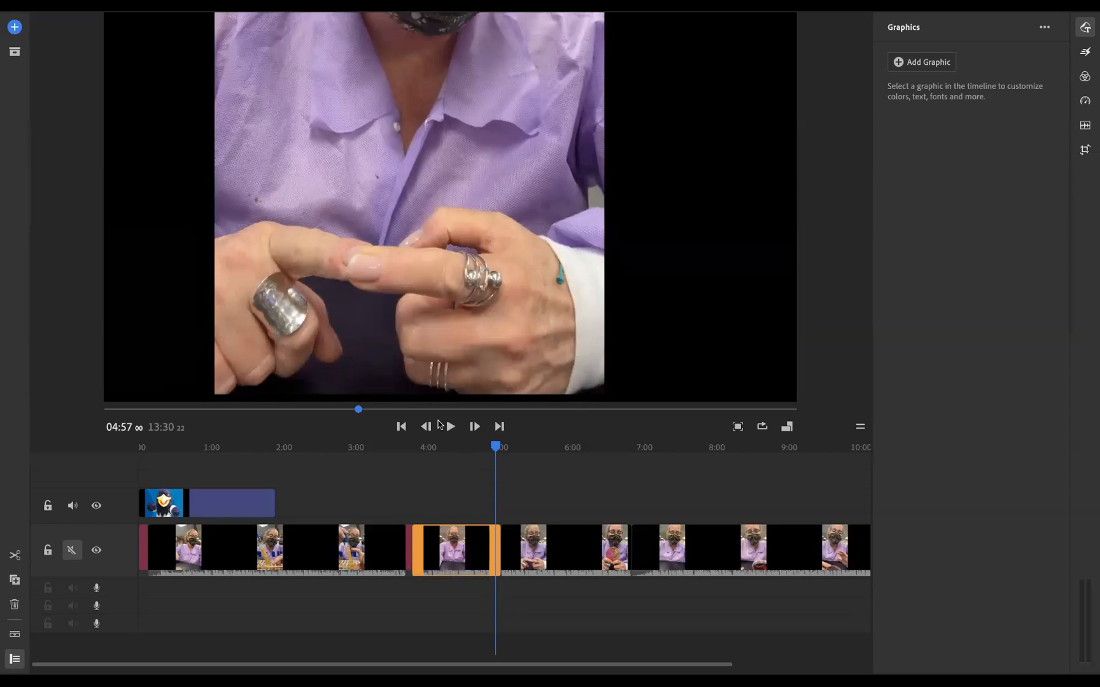
pyautogui.click(450, 427)
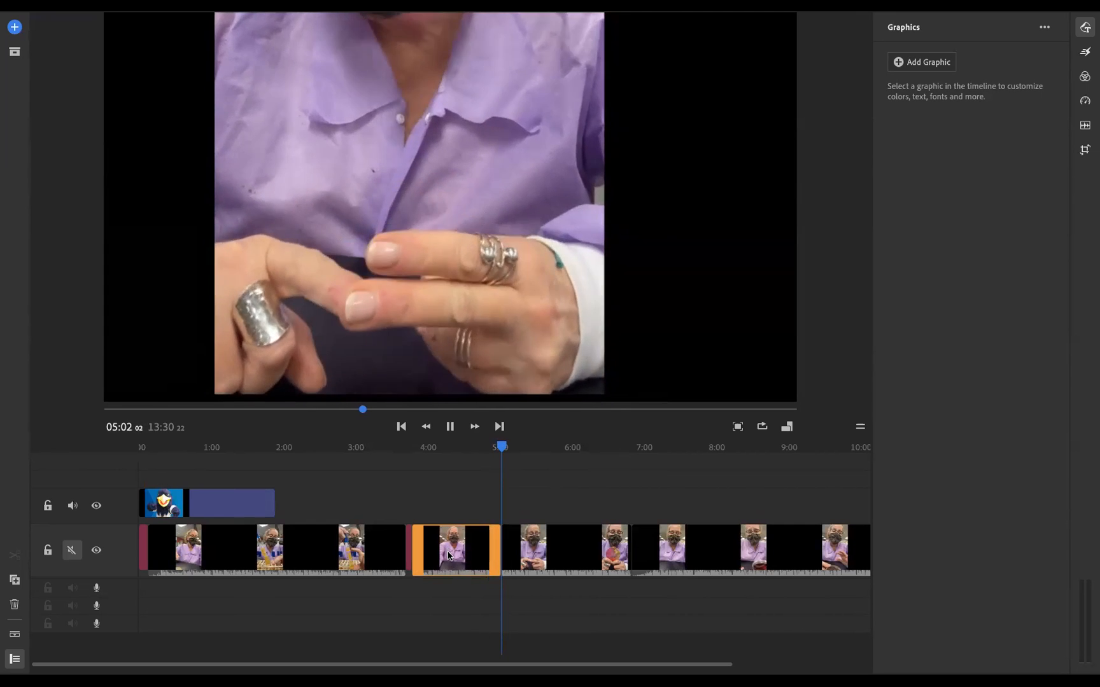
pyautogui.moveTo(523, 444); pyautogui.dragTo(630, 449)
pyautogui.click(450, 428)
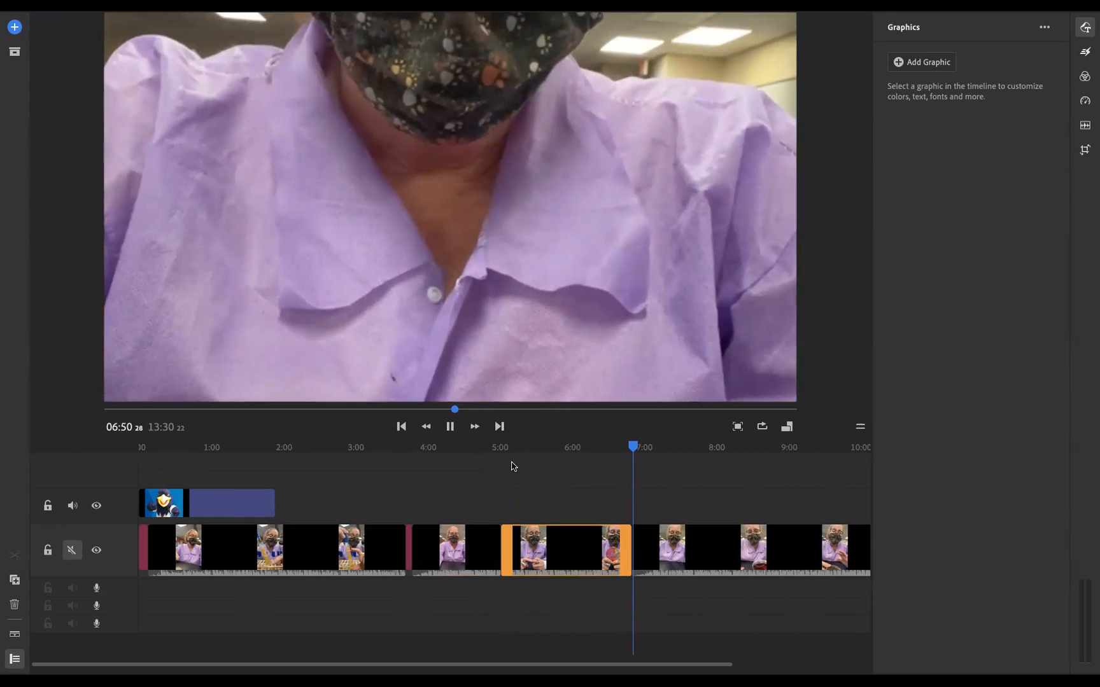
pyautogui.click(449, 427)
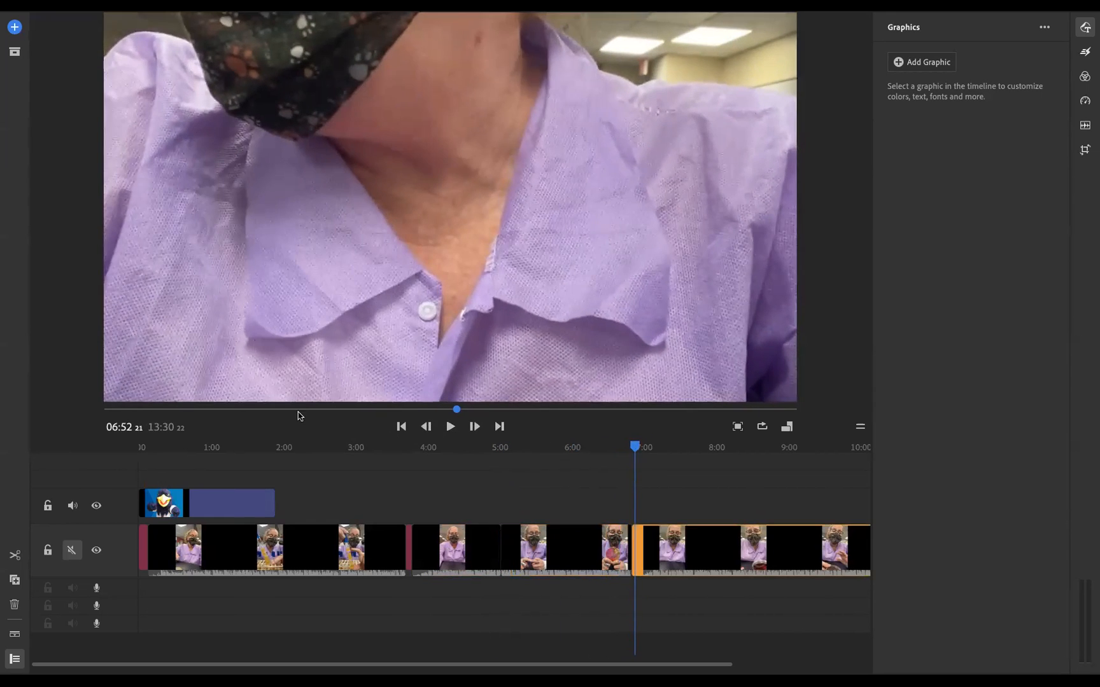
# Move the oversized clip after the 6:50 cut down in the frame to expose its upper edge, undoing the excess move
pyautogui.moveTo(288, 208); pyautogui.dragTo(300, 386)
pyautogui.moveTo(468, 257); pyautogui.dragTo(476, 407)
pyautogui.moveTo(473, 201); pyautogui.dragTo(456, 409)
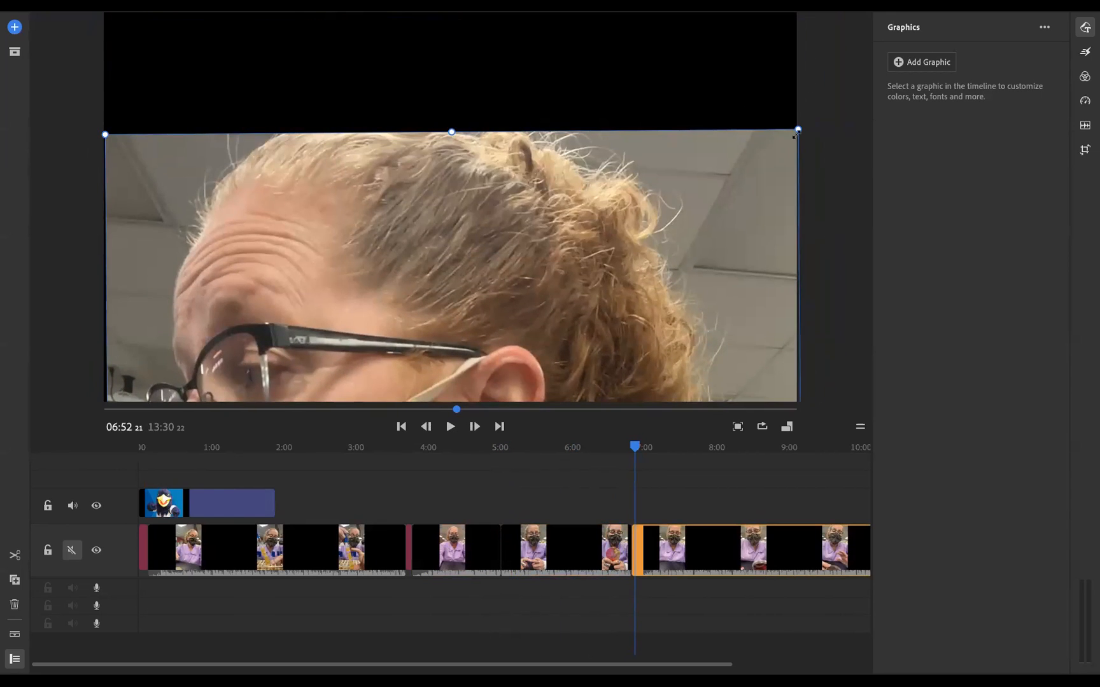
pyautogui.moveTo(776, 144); pyautogui.dragTo(453, 415)
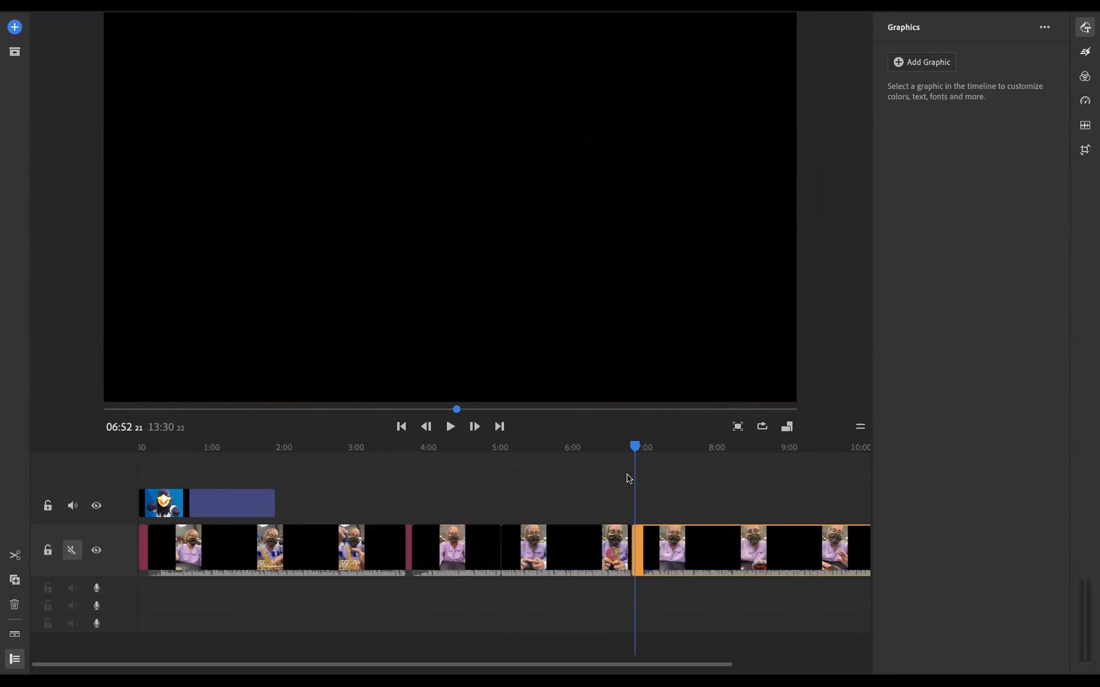
pyautogui.hotkey('ctrl', 'z')
# Scale the clip after the 6:50 cut down to roughly the frame's height and place it at the frame's left side
pyautogui.click(576, 275)
pyautogui.moveTo(797, 131); pyautogui.dragTo(733, 65)
pyautogui.moveTo(604, 183); pyautogui.dragTo(496, 296)
pyautogui.moveTo(551, 358); pyautogui.dragTo(409, 111)
pyautogui.moveTo(464, 43); pyautogui.dragTo(433, 100)
pyautogui.moveTo(415, 267); pyautogui.dragTo(373, 222)
pyautogui.moveTo(390, 53); pyautogui.dragTo(360, 106)
pyautogui.moveTo(337, 242); pyautogui.dragTo(282, 156)
pyautogui.moveTo(307, 325)
pyautogui.mouseDown()
pyautogui.moveTo(344, 350)
pyautogui.moveTo(337, 381)
pyautogui.moveTo(357, 389)
pyautogui.moveTo(308, 318)
pyautogui.mouseUp()
pyautogui.click(452, 309)
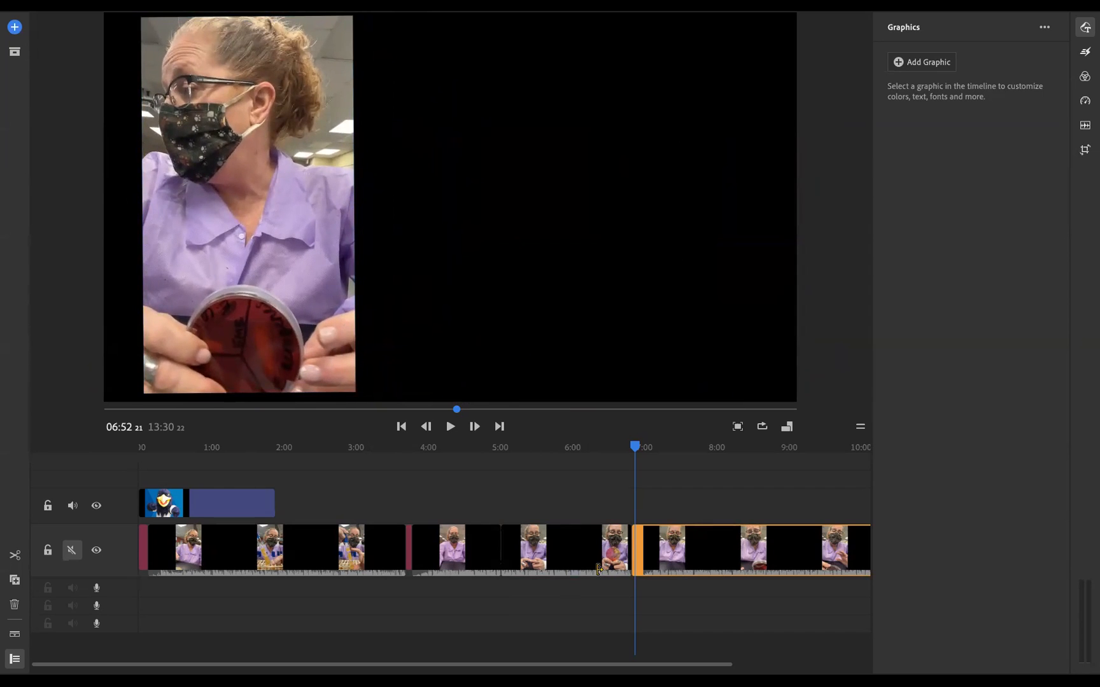
# Apply a Black transition with a duration of 0.50 sec to the clip after the 6:50 cut
pyautogui.click(1086, 55)
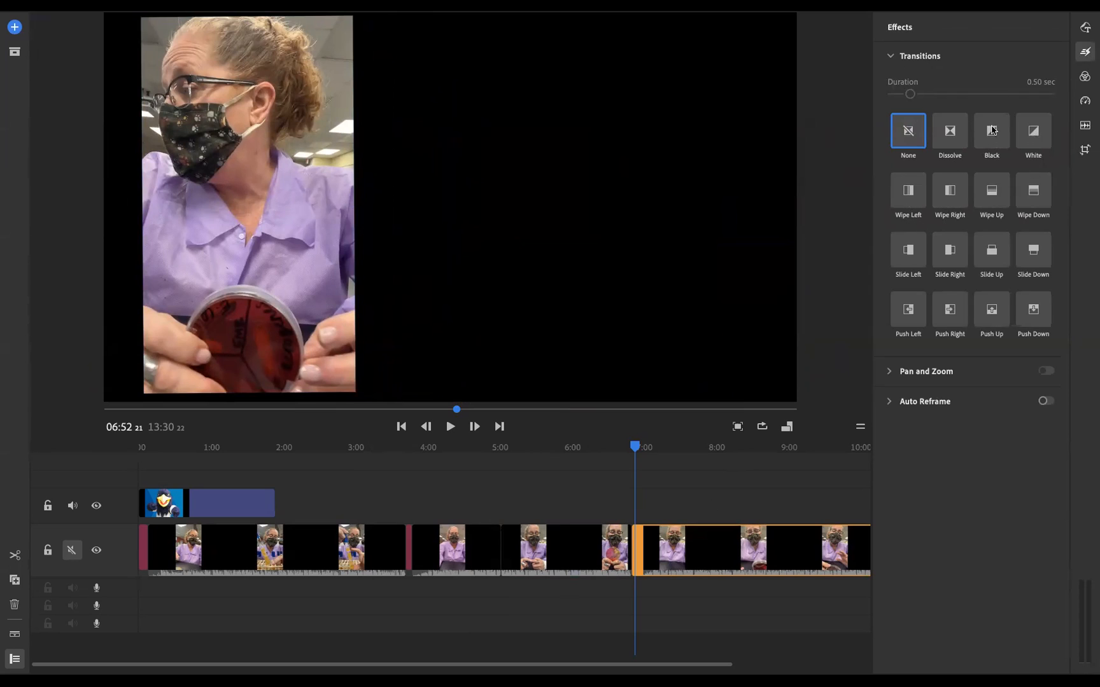
pyautogui.click(992, 135)
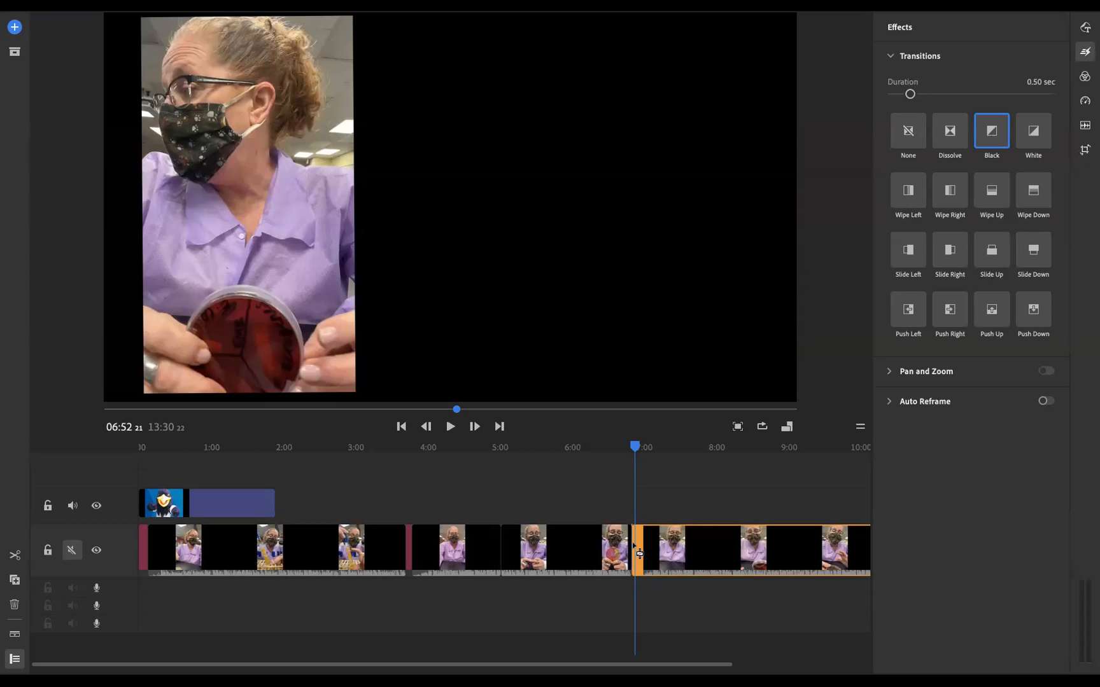
pyautogui.click(651, 616)
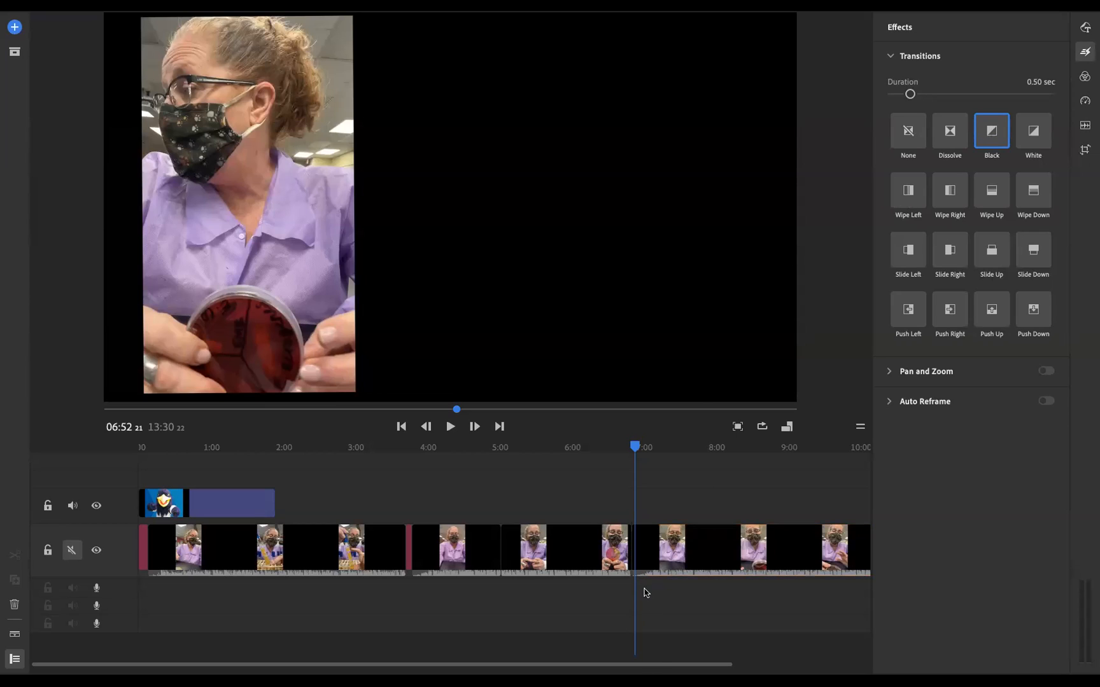
# Trim about 2 seconds off the start of the clip after the 6:50 cut and place the Black transition on that cut
pyautogui.moveTo(635, 552)
pyautogui.mouseDown()
pyautogui.moveTo(615, 558)
pyautogui.moveTo(634, 555)
pyautogui.mouseUp()
pyautogui.hscroll(2, 592, 444)
pyautogui.hscroll(-3, 593, 472)
pyautogui.hscroll(5, 613, 447)
pyautogui.hscroll(1, 597, 430)
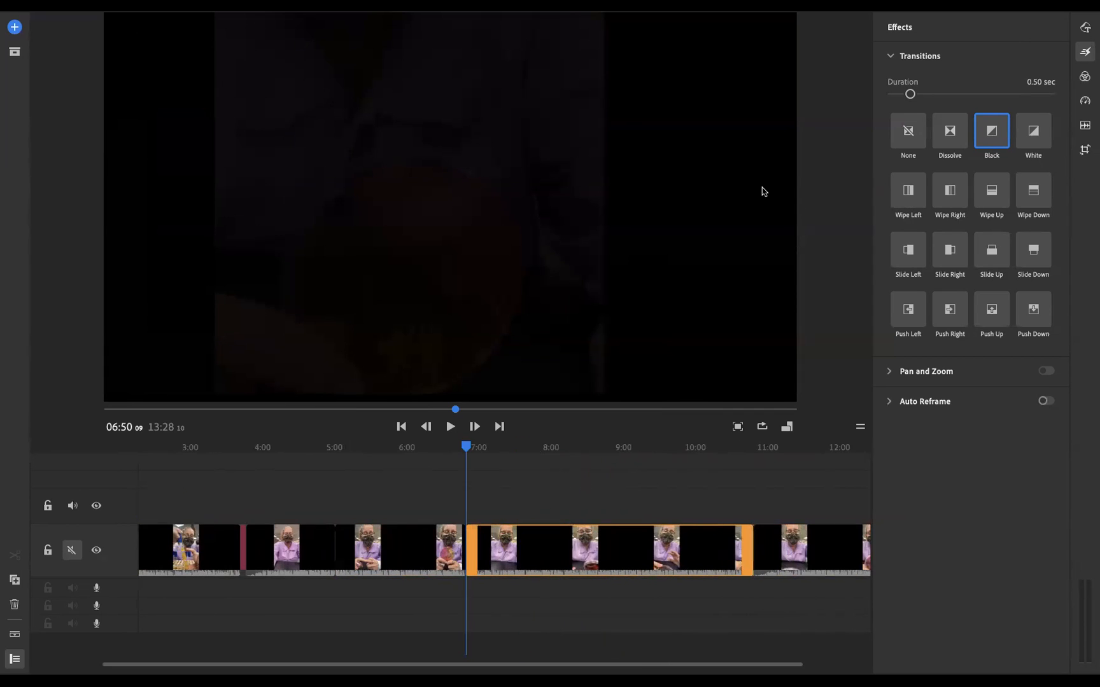
pyautogui.moveTo(446, 462)
pyautogui.mouseDown()
pyautogui.moveTo(468, 465)
pyautogui.moveTo(452, 466)
pyautogui.mouseUp()
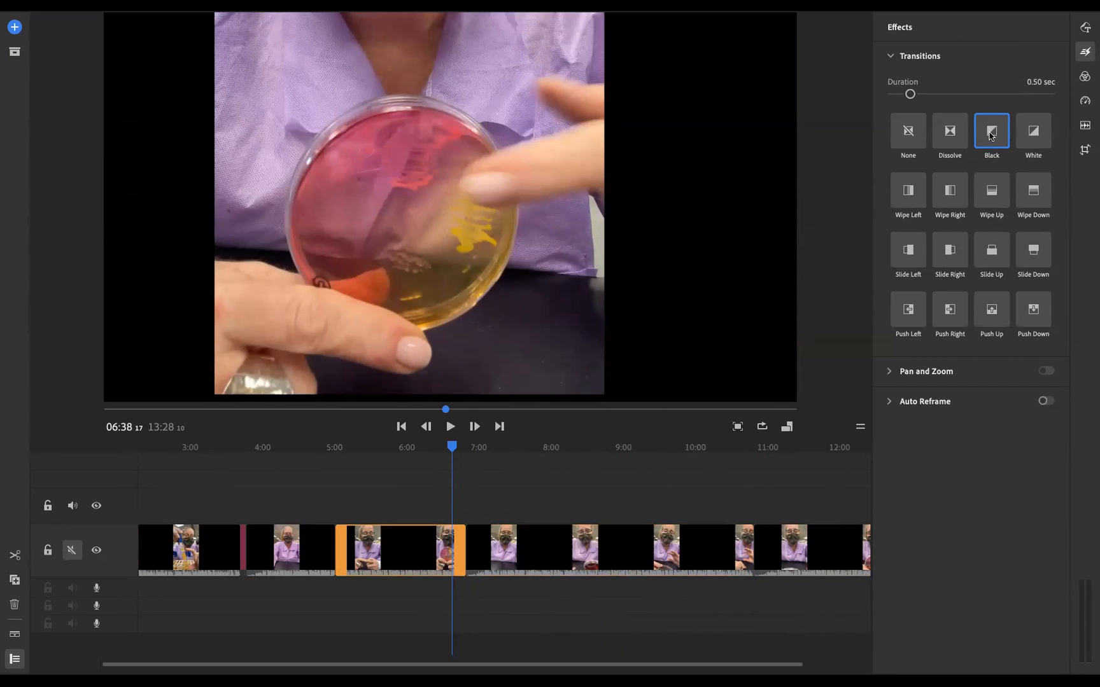
pyautogui.moveTo(992, 134); pyautogui.dragTo(474, 551)
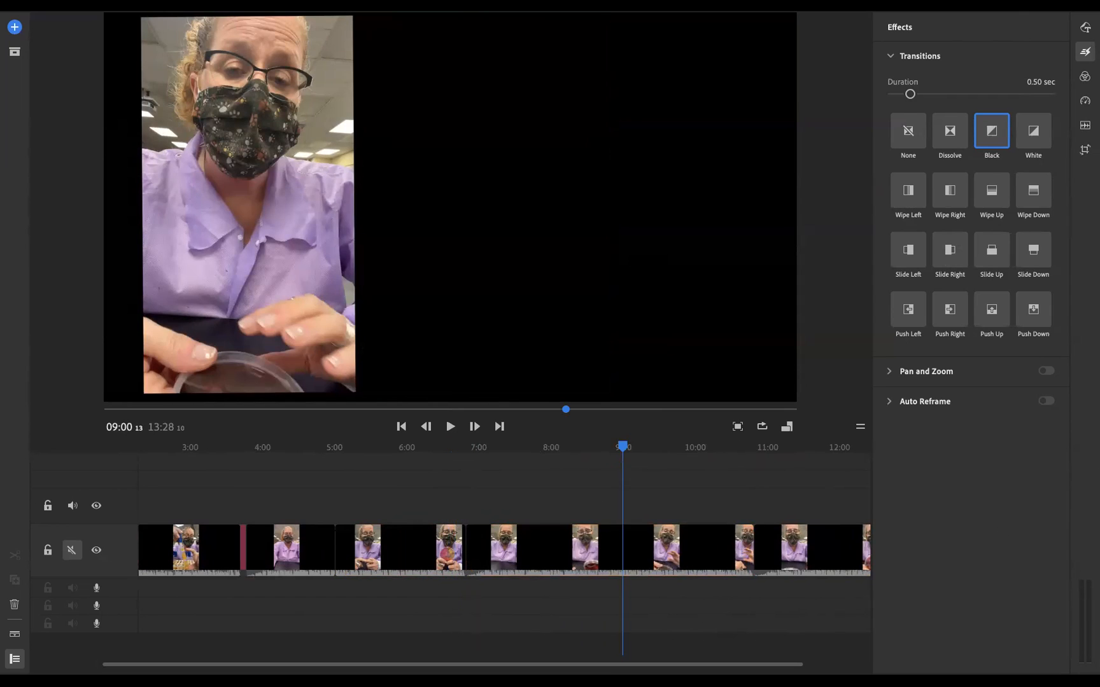
# Split the main-track clip just before 4:21, at 04:20:29
pyautogui.moveTo(110, 662); pyautogui.dragTo(171, 664)
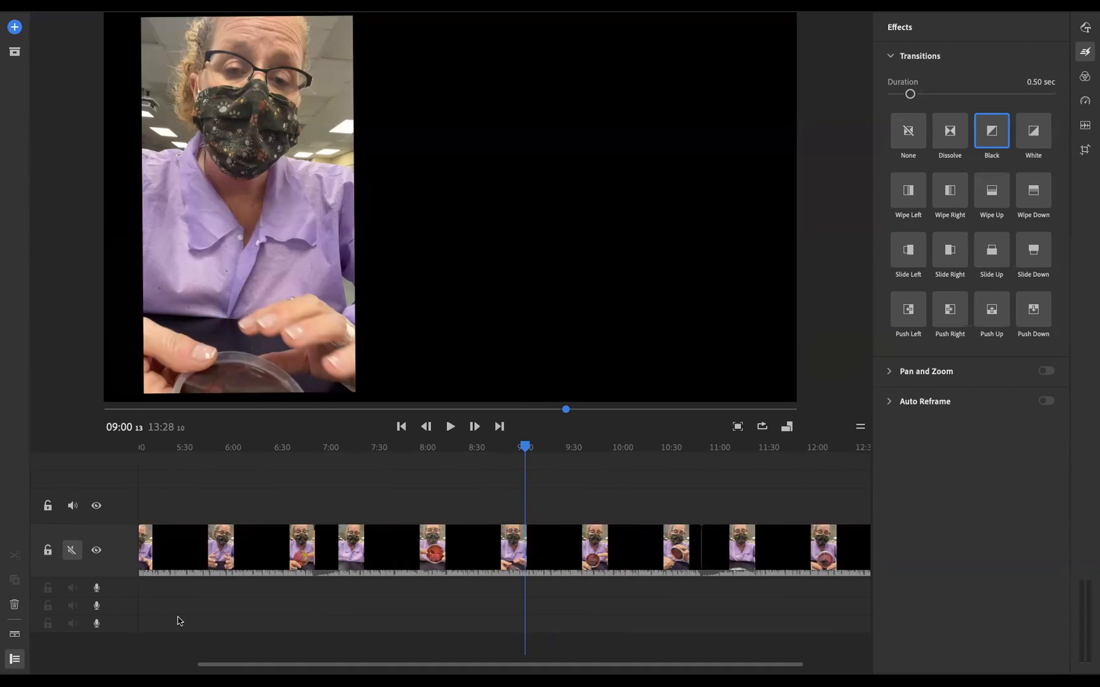
pyautogui.moveTo(210, 663); pyautogui.dragTo(306, 656)
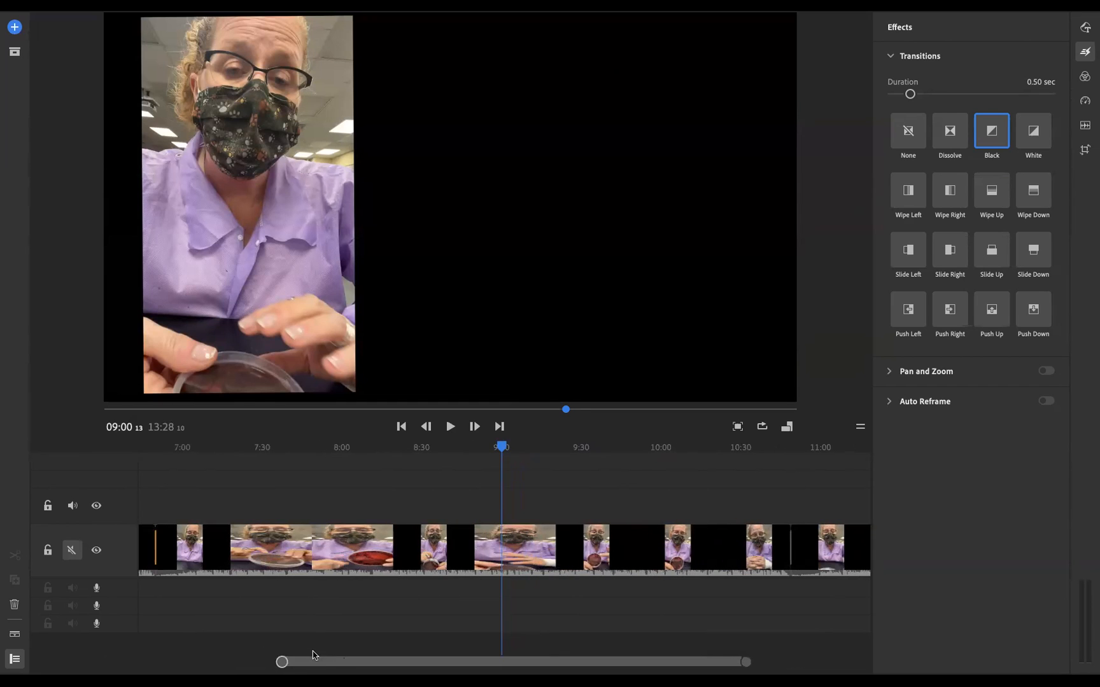
pyautogui.hscroll(-15, 406, 541)
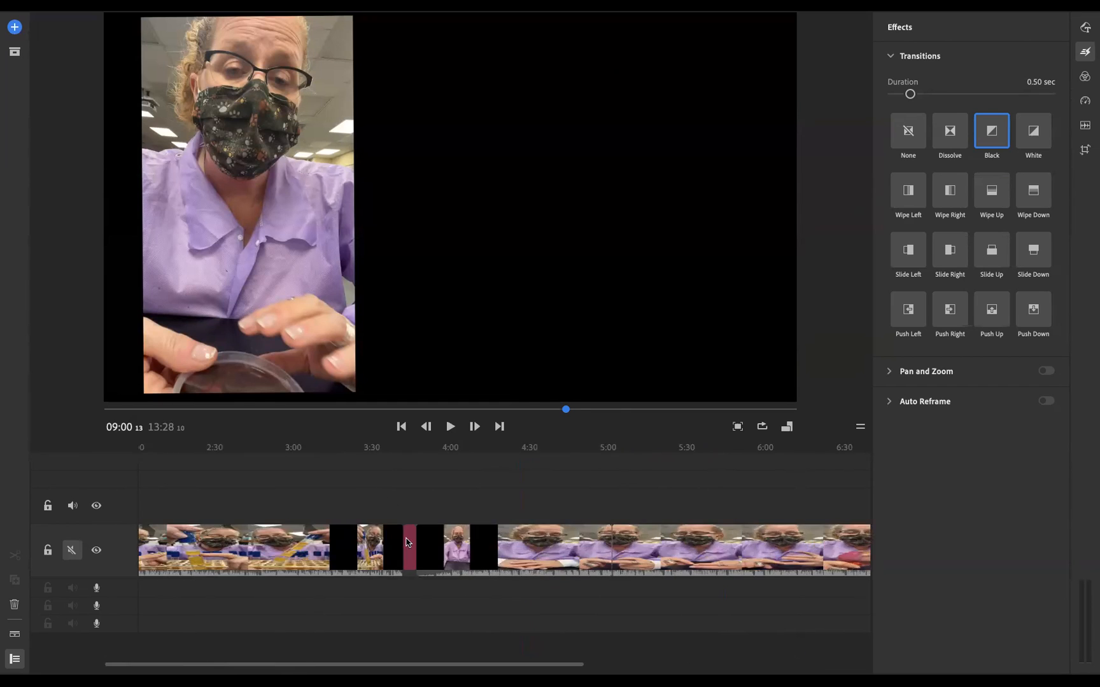
pyautogui.hscroll(-5, 406, 541)
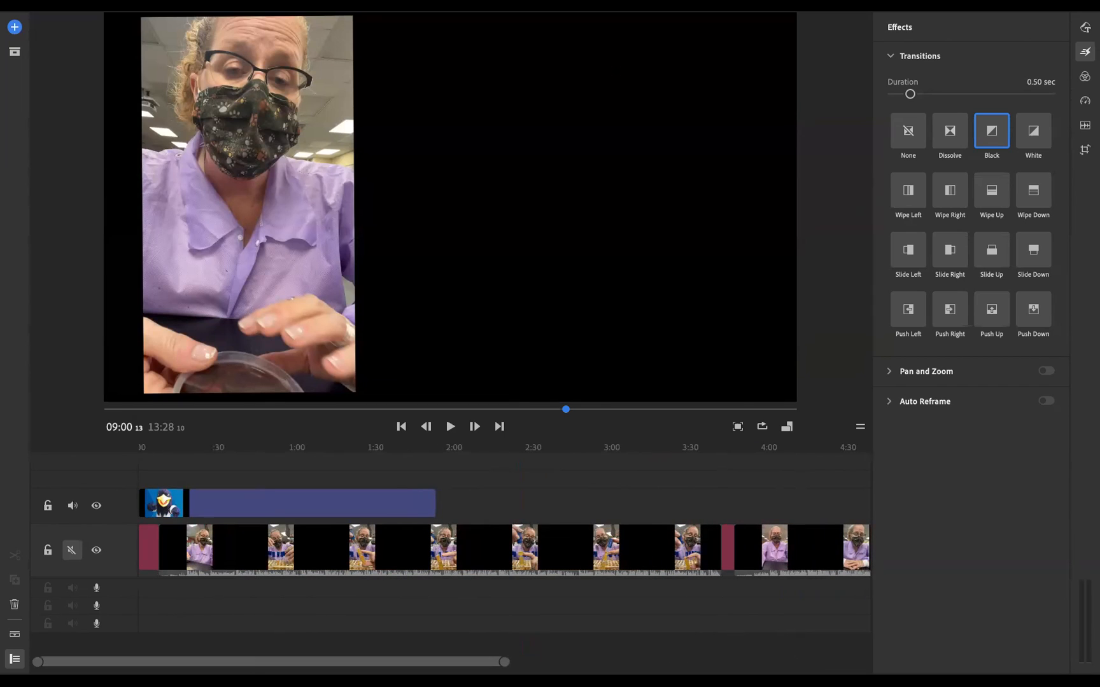
pyautogui.moveTo(254, 665); pyautogui.dragTo(369, 630)
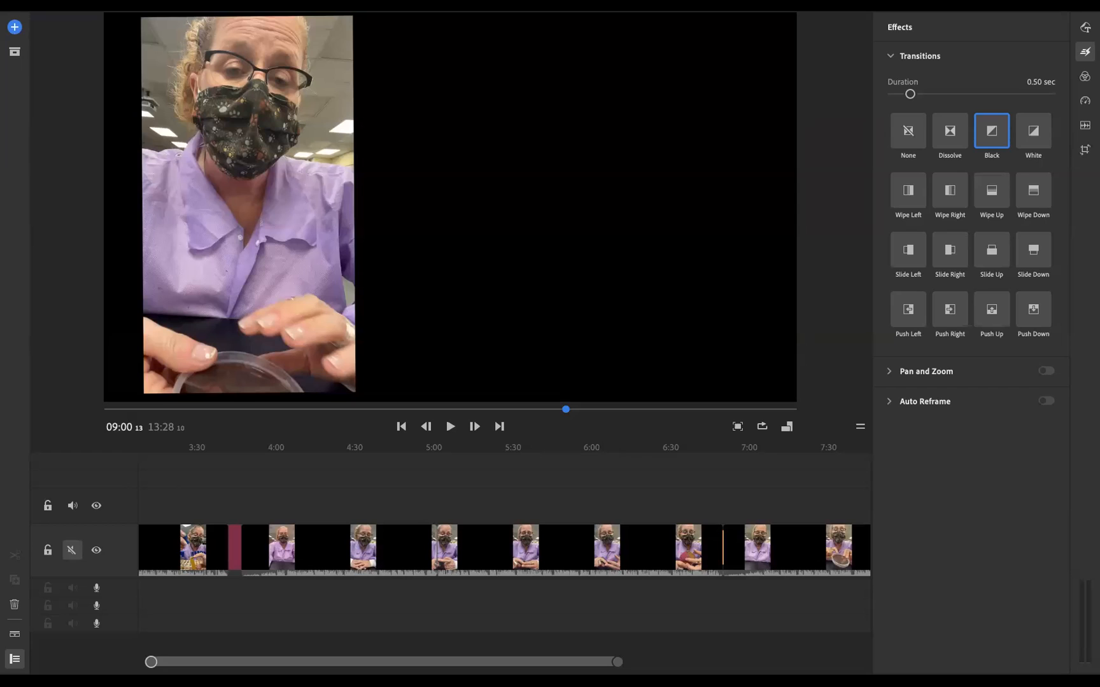
pyautogui.moveTo(151, 662); pyautogui.dragTo(190, 662)
pyautogui.click(179, 663)
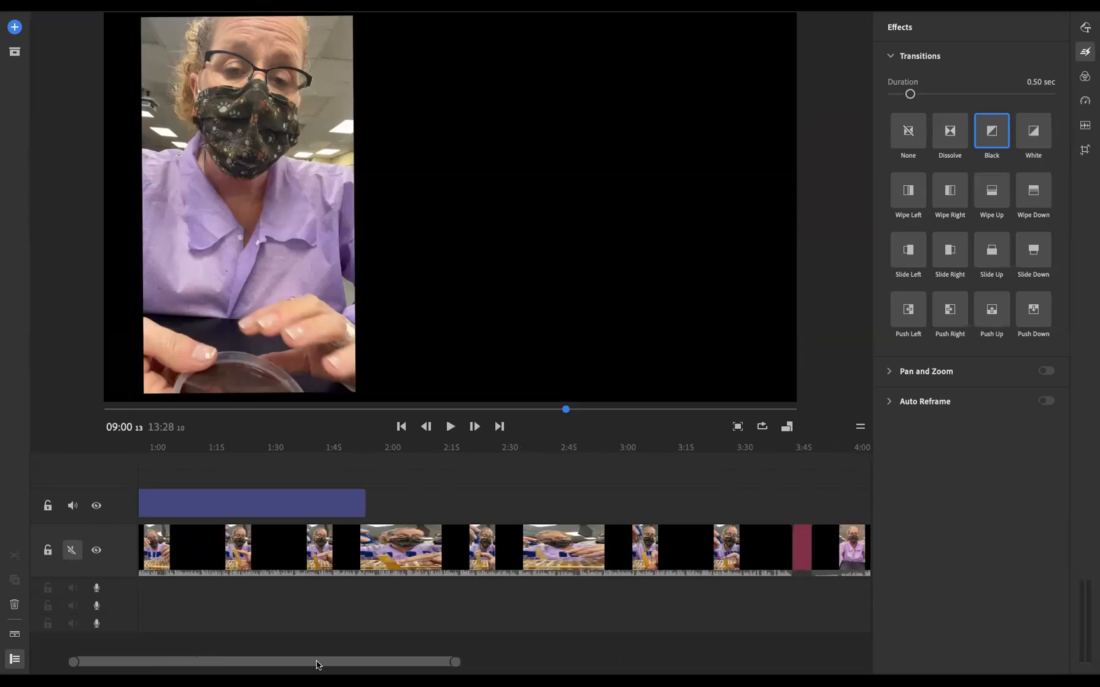
pyautogui.moveTo(455, 662); pyautogui.dragTo(281, 662)
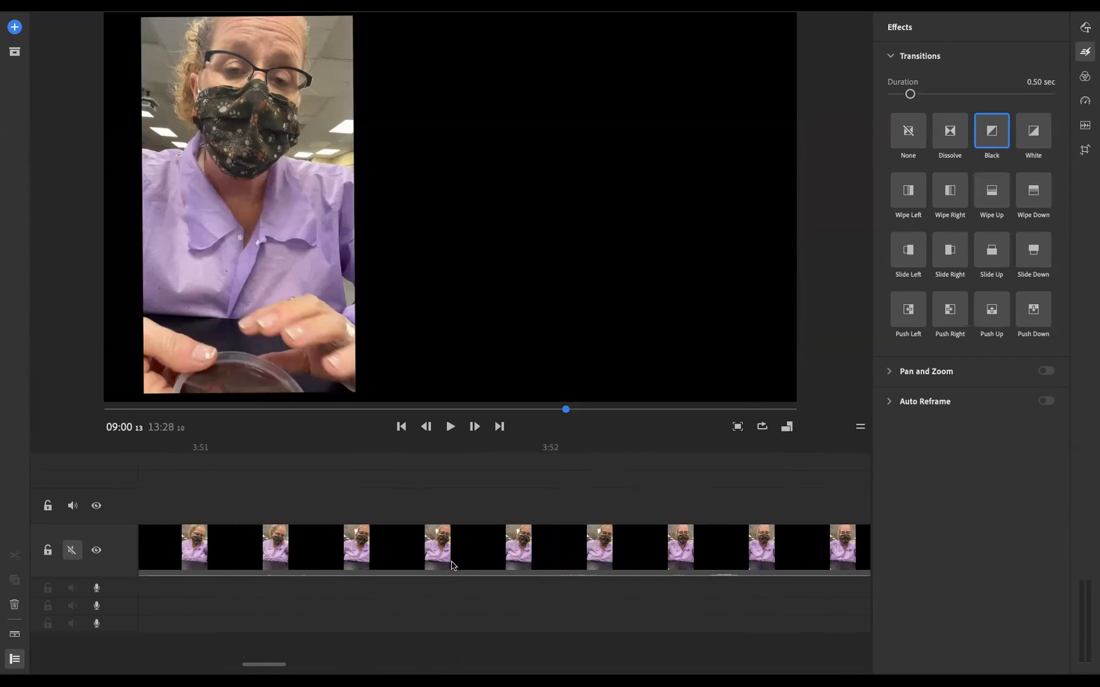
pyautogui.hscroll(5, 471, 551)
pyautogui.hscroll(8, 479, 553)
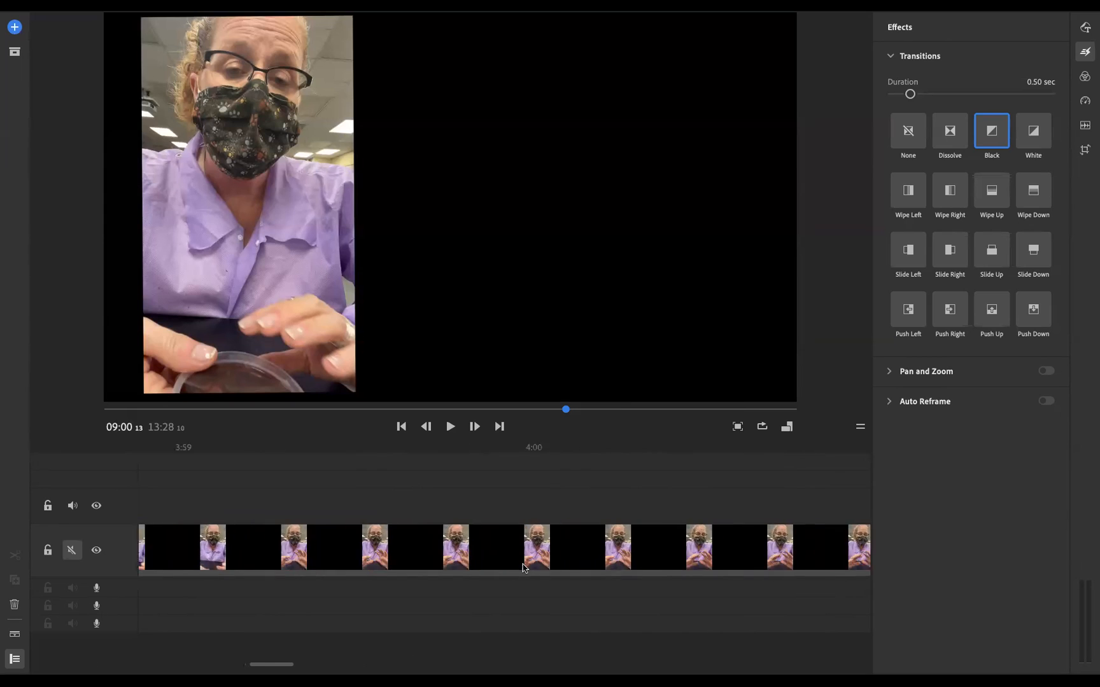
pyautogui.hscroll(4, 587, 553)
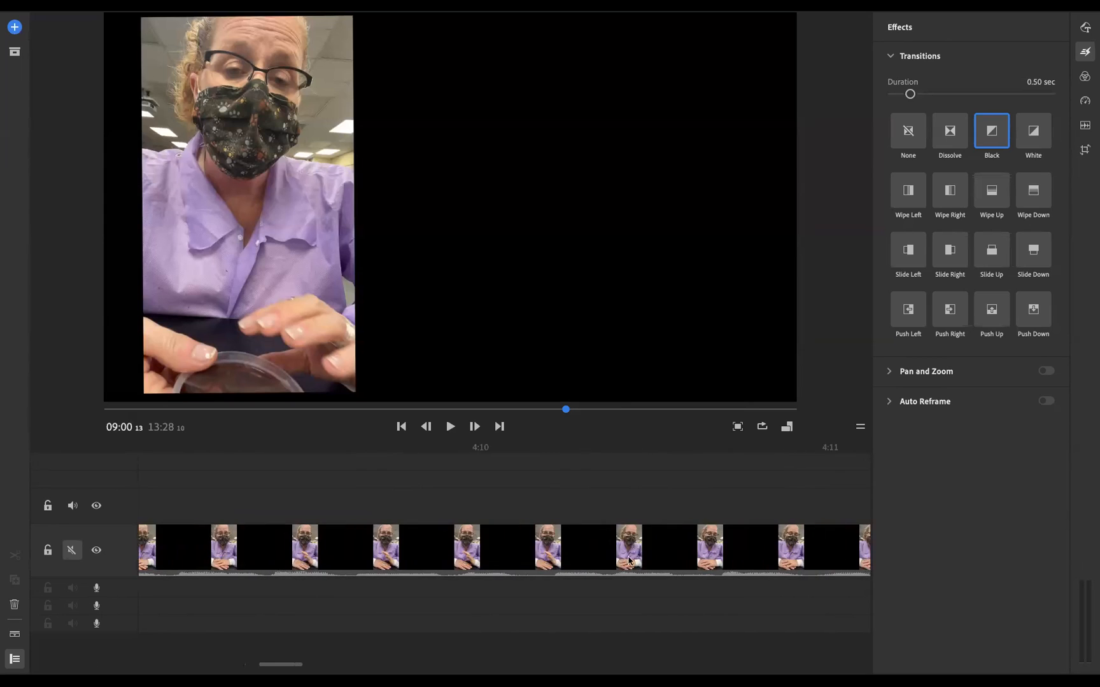
pyautogui.hscroll(4, 621, 558)
pyautogui.hscroll(6, 621, 559)
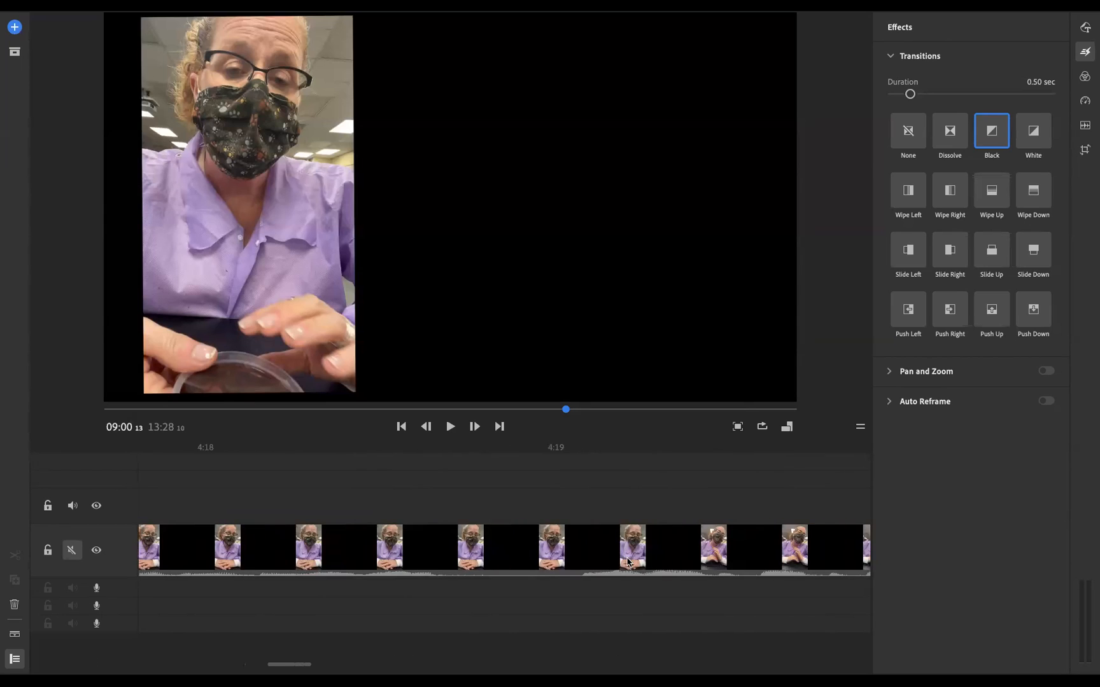
pyautogui.hscroll(3, 627, 561)
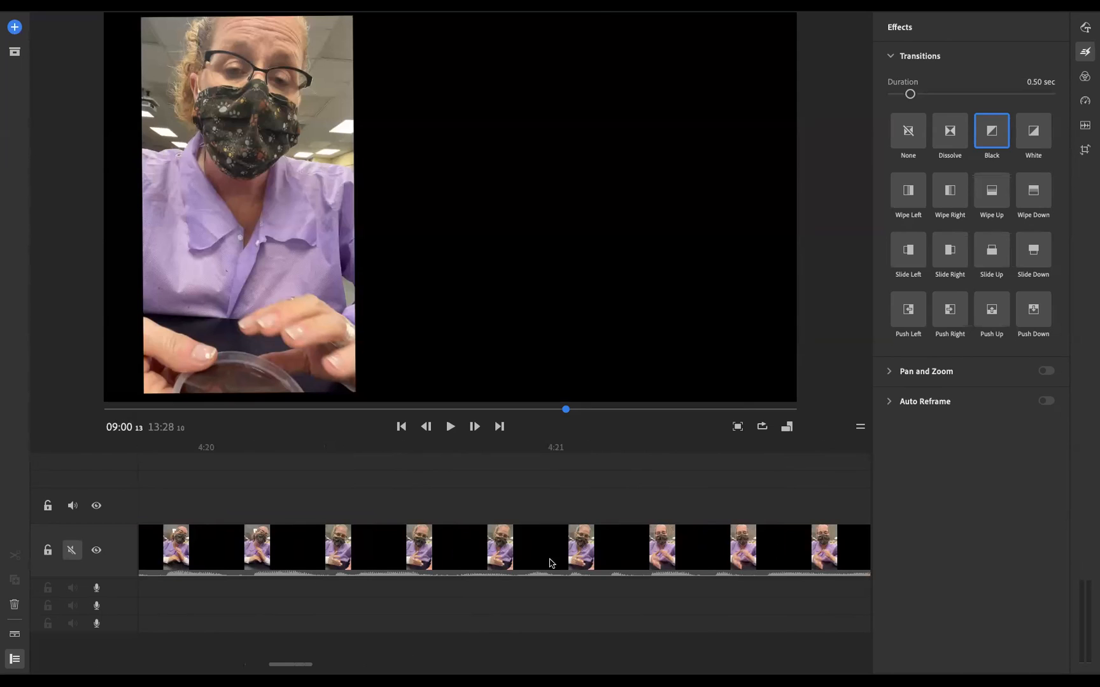
pyautogui.click(549, 560)
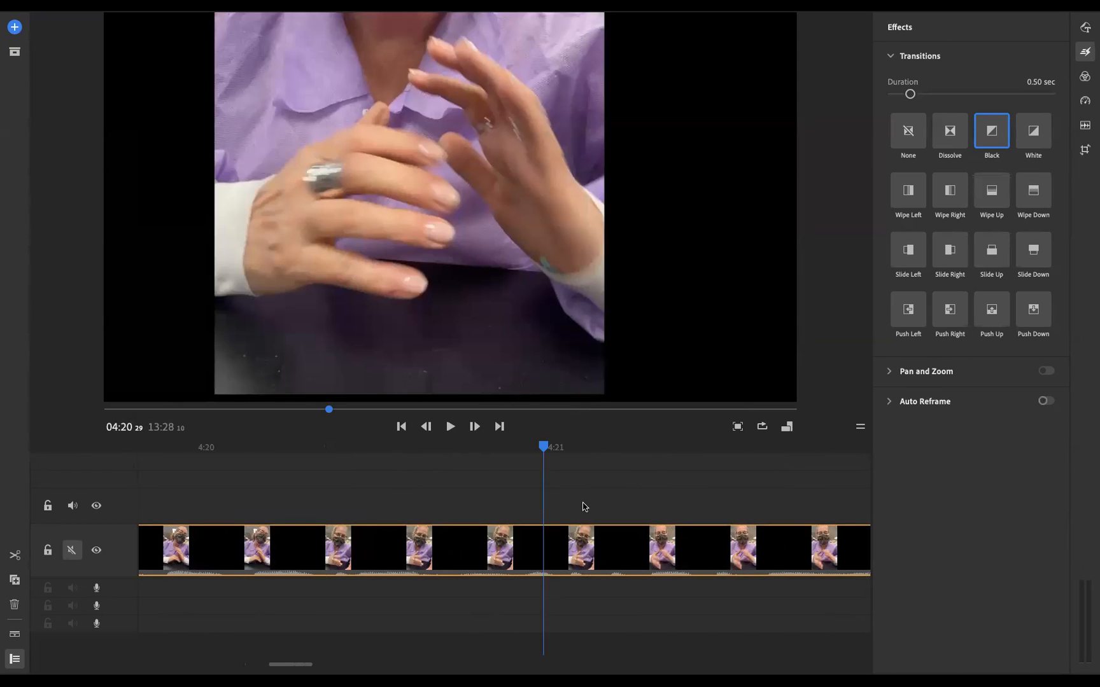
pyautogui.click(15, 556)
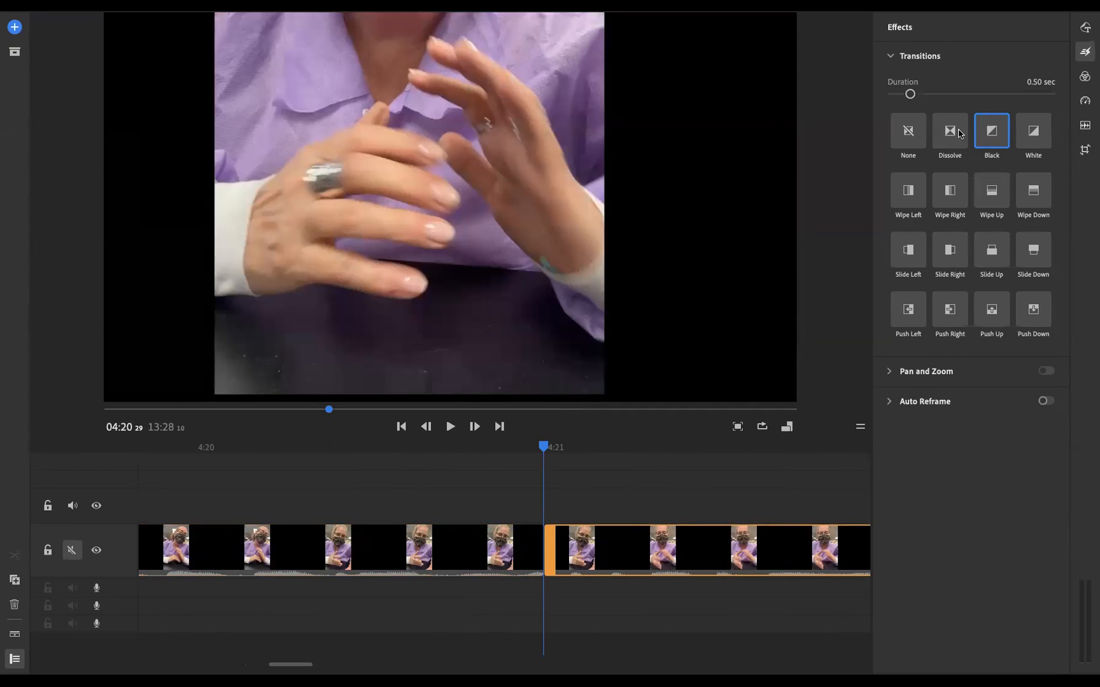
# Place a Black transition on the new cut near 4:21 and play it back
pyautogui.moveTo(990, 136); pyautogui.dragTo(553, 550)
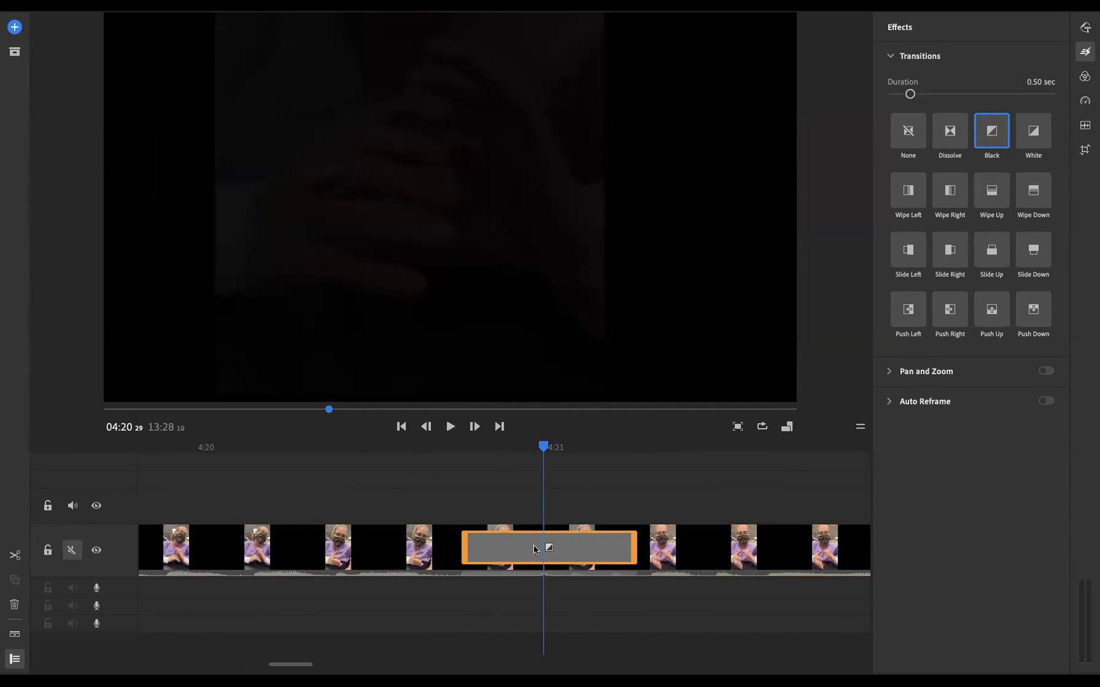
pyautogui.moveTo(541, 449); pyautogui.dragTo(428, 472)
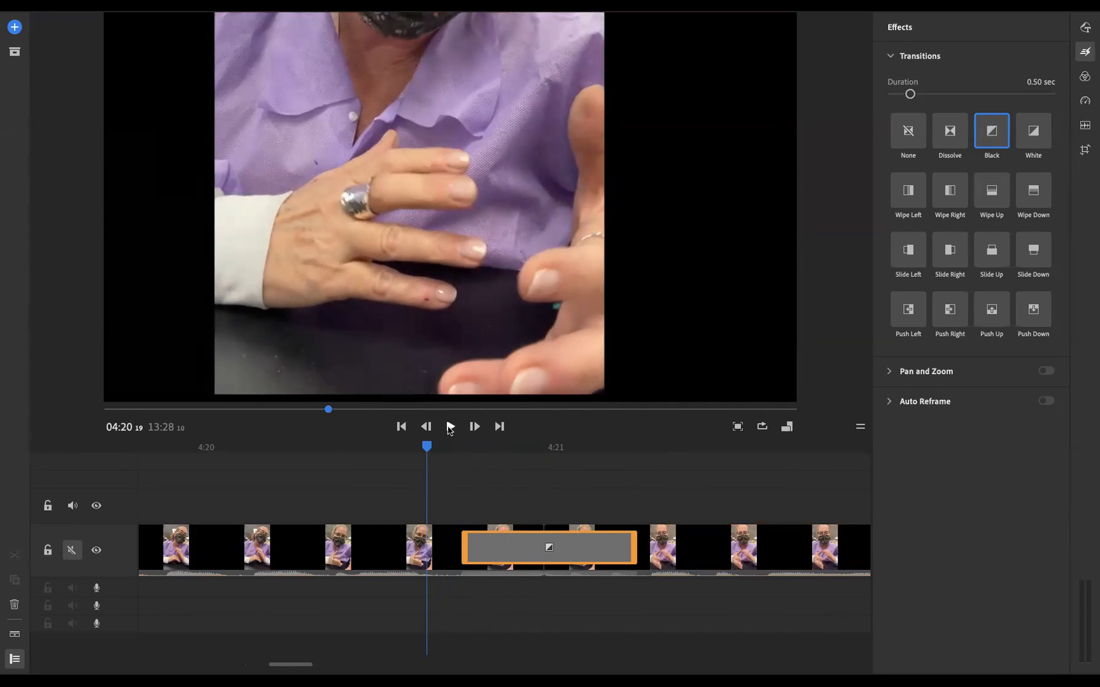
pyautogui.click(450, 427)
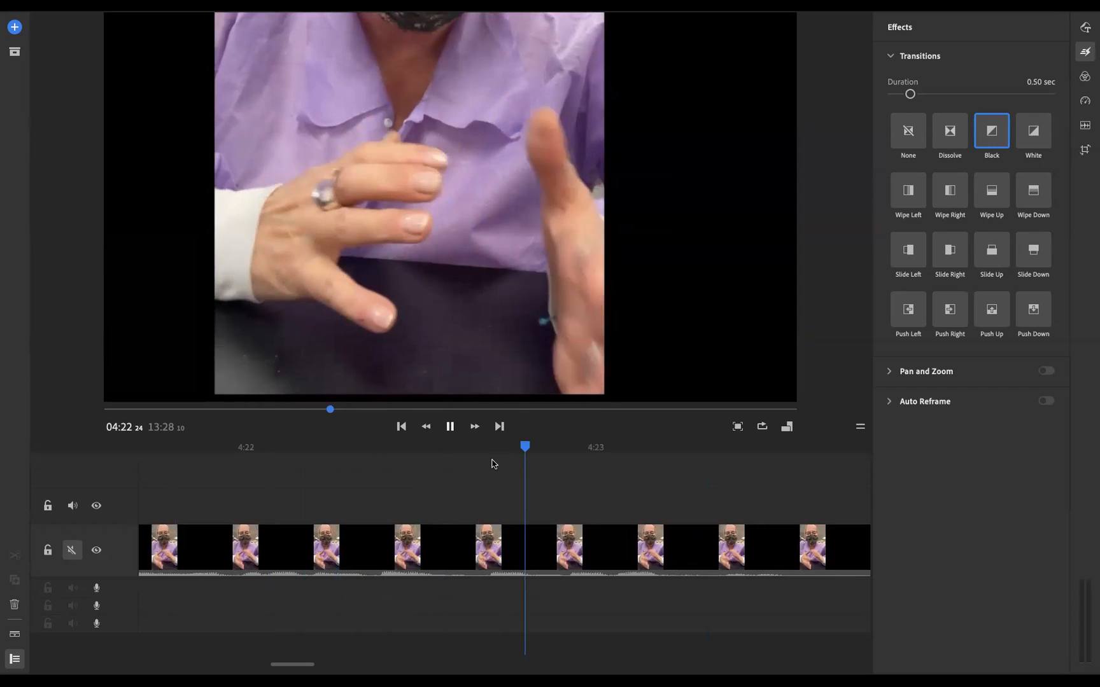
pyautogui.press('space')
# Set the duration of the Black transition at the 4:21 cut to 1.20 sec and play it back
pyautogui.hscroll(-10, 467, 542)
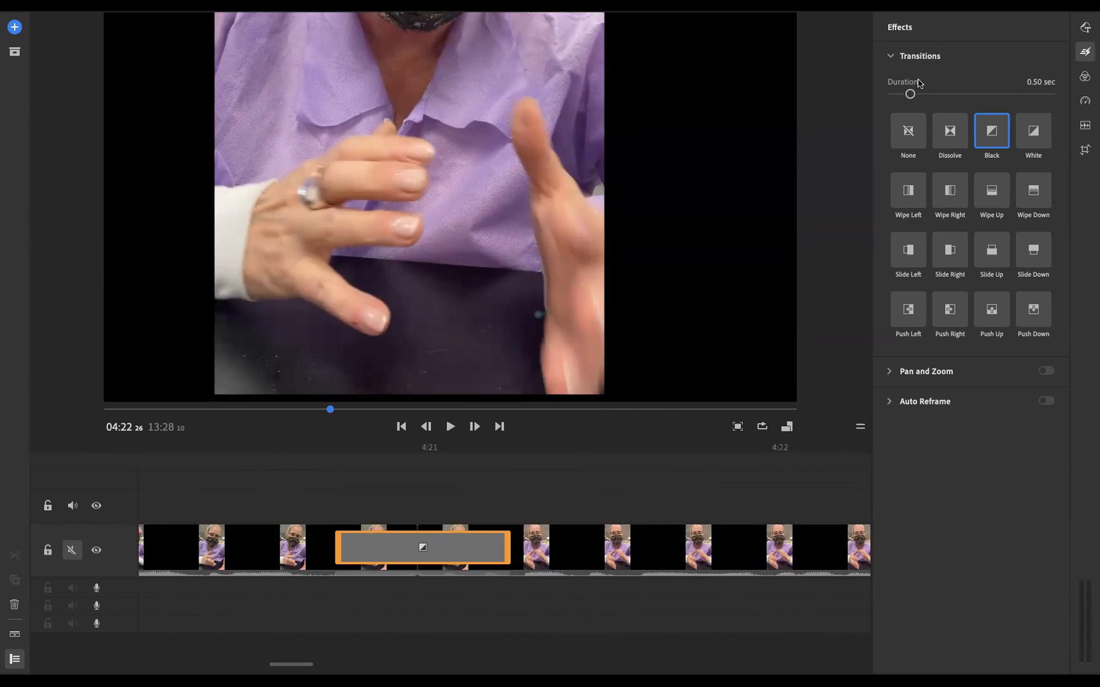
pyautogui.moveTo(912, 94)
pyautogui.mouseDown()
pyautogui.moveTo(936, 96)
pyautogui.moveTo(921, 96)
pyautogui.mouseUp()
pyautogui.click(1037, 82)
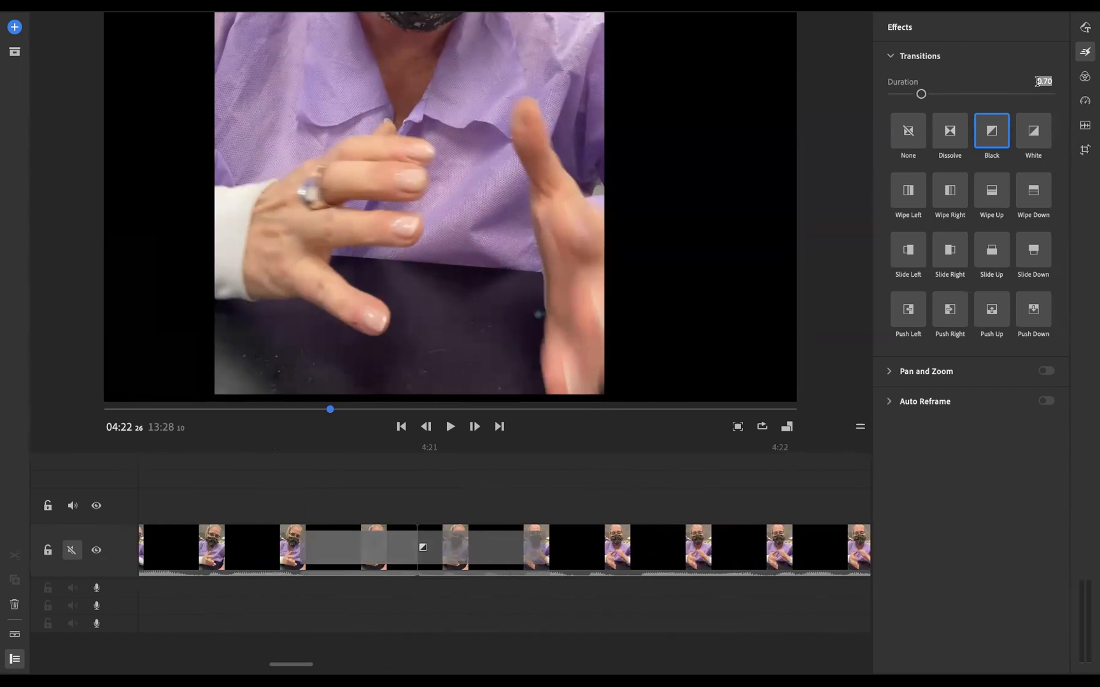
pyautogui.write('1')
pyautogui.press('Return')
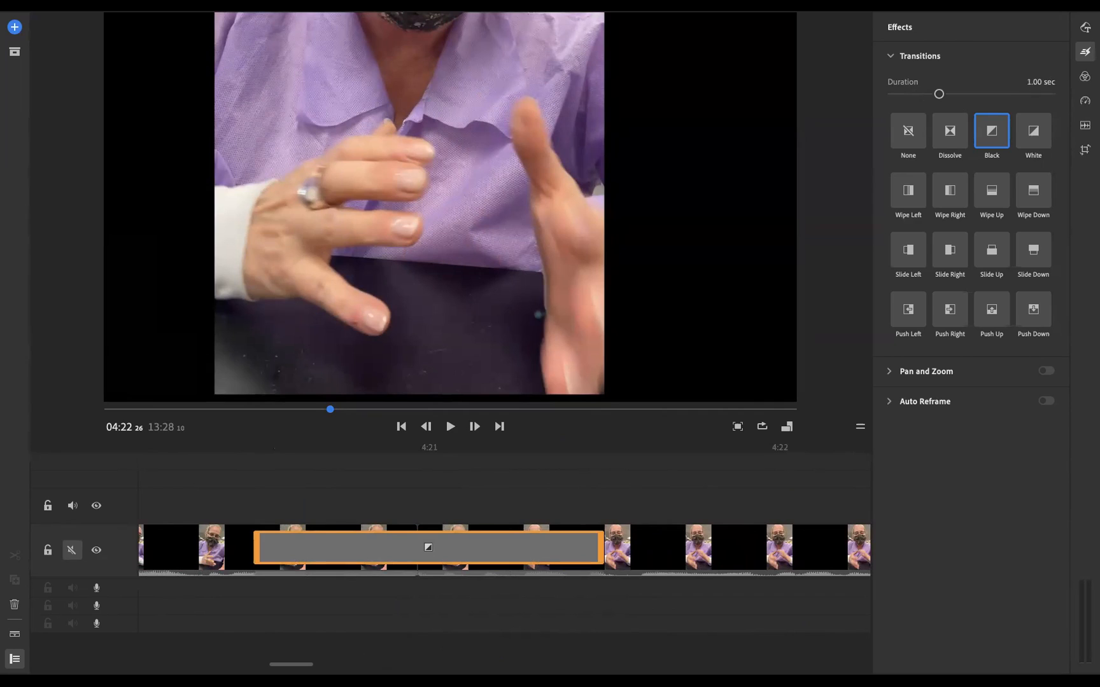
pyautogui.click(1040, 81)
pyautogui.write('1.20')
pyautogui.press('Return')
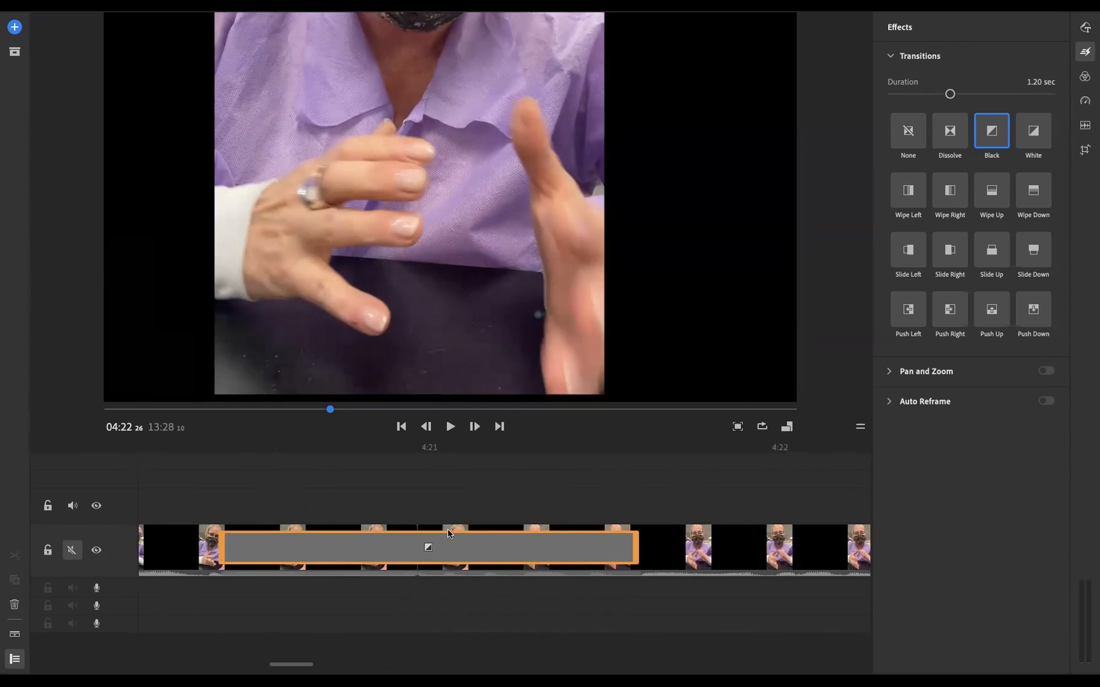
pyautogui.click(215, 502)
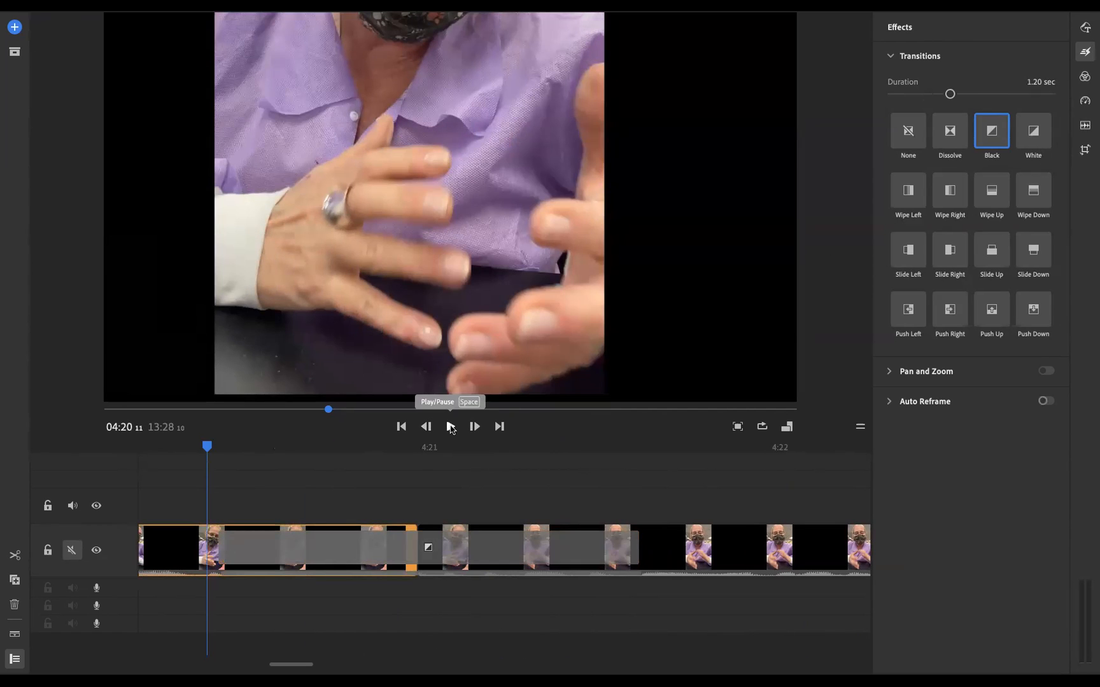
pyautogui.click(450, 428)
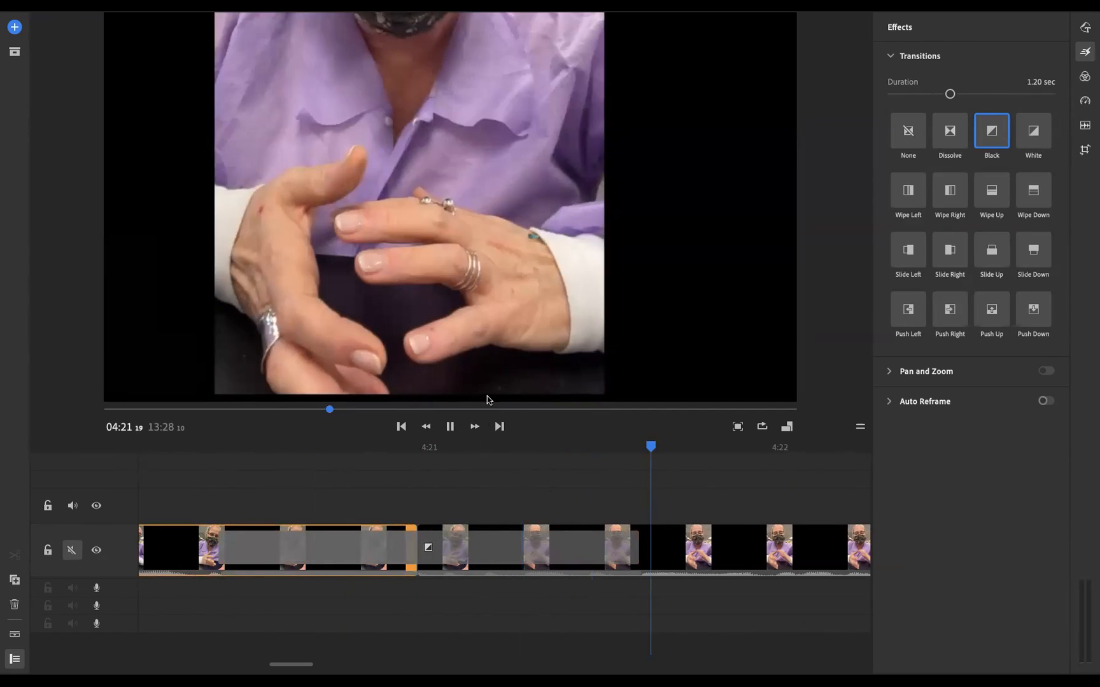
pyautogui.click(457, 429)
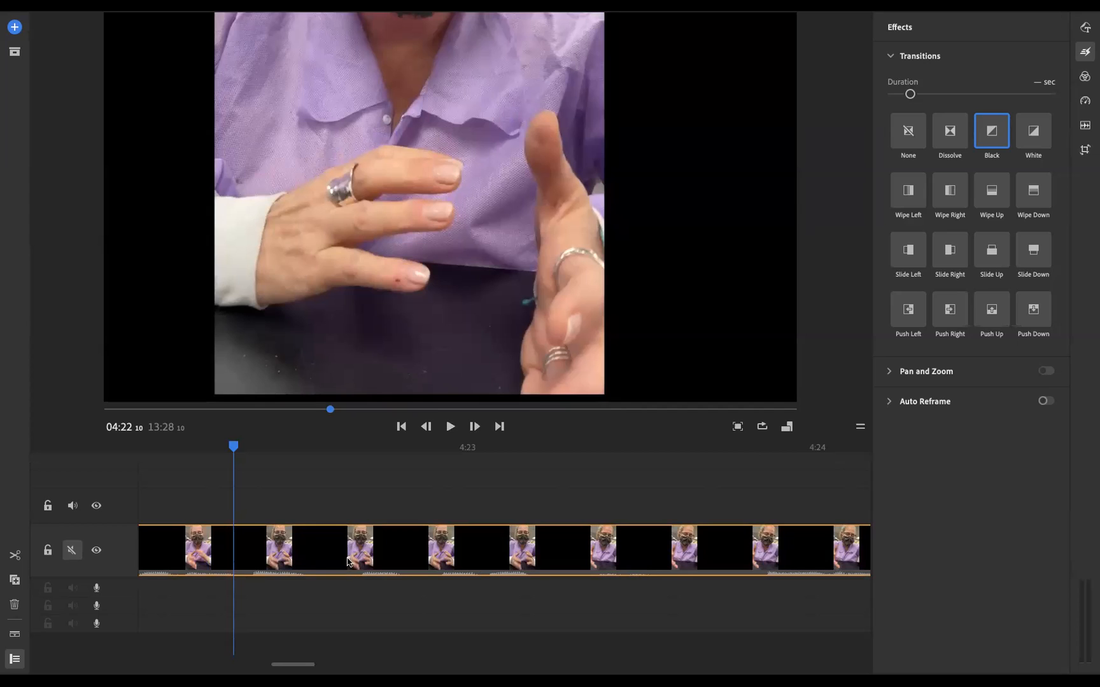
# Scale the clip after the 4:21 cut down to about two thirds of the frame's height at the frame's left side
pyautogui.hscroll(-5, 447, 530)
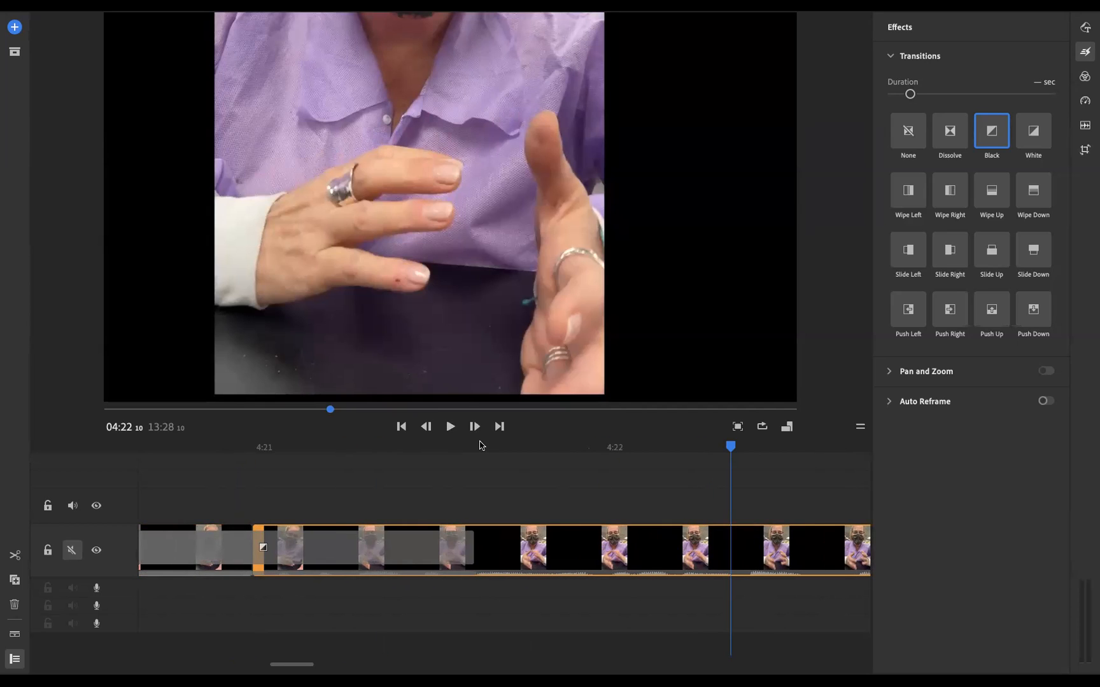
pyautogui.click(431, 313)
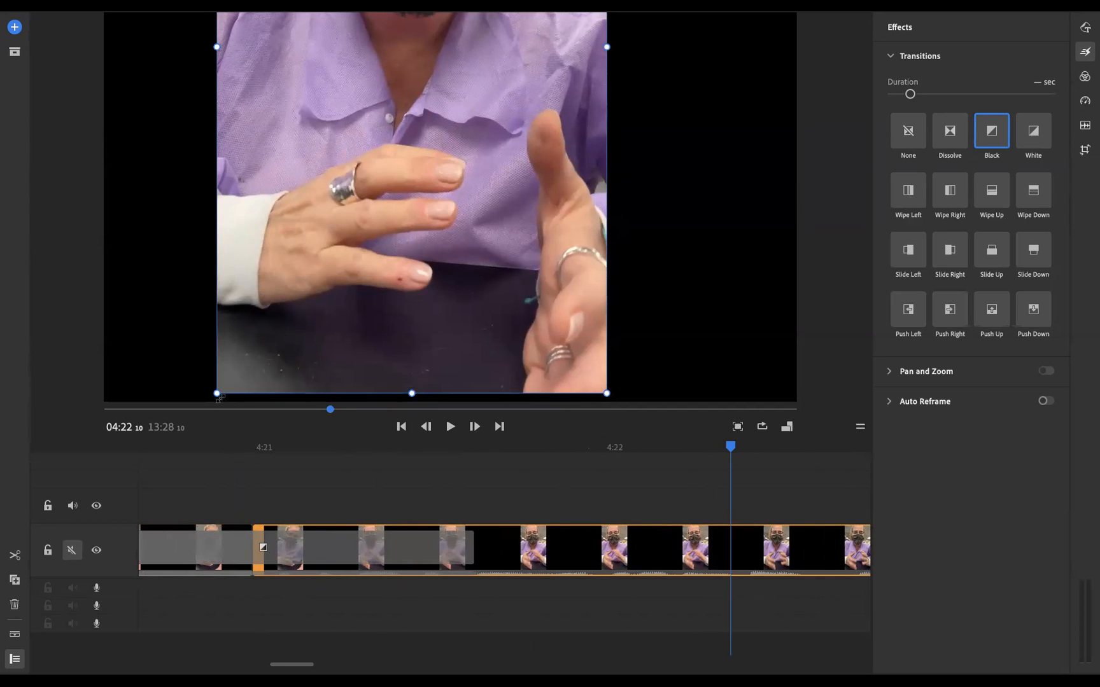
pyautogui.moveTo(229, 382); pyautogui.dragTo(209, 321)
pyautogui.moveTo(173, 368); pyautogui.dragTo(224, 315)
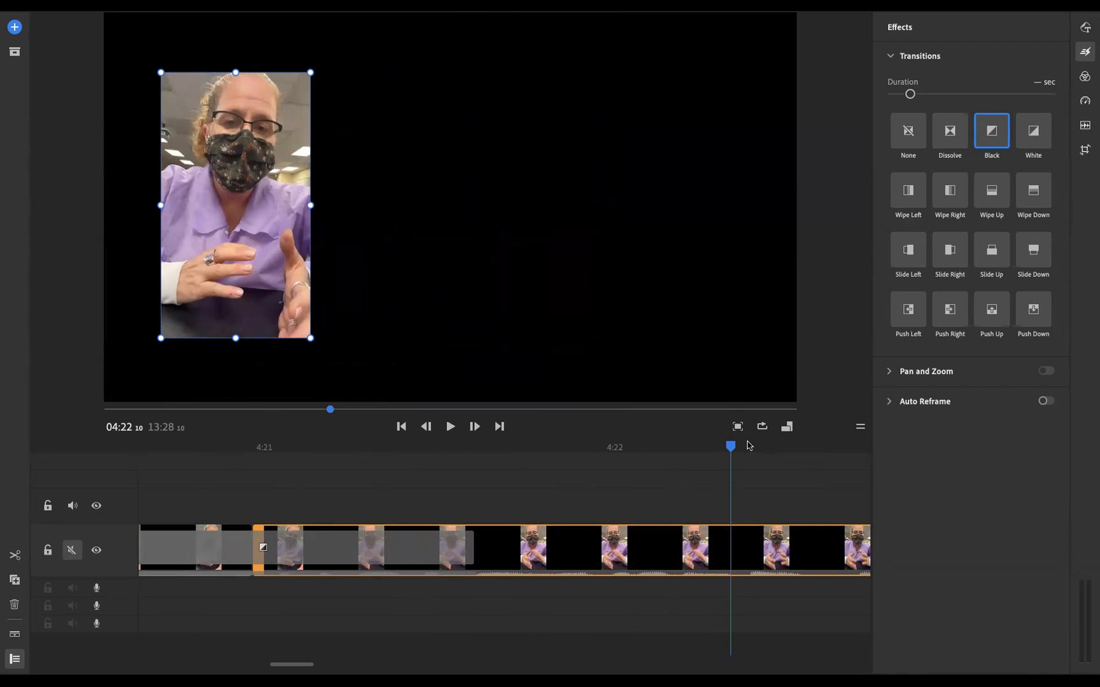
# Scale the clip before the 4:21 cut down to nearly the frame's height at the frame's right side, and play across the cut
pyautogui.moveTo(713, 448); pyautogui.dragTo(160, 448)
pyautogui.click(376, 301)
pyautogui.moveTo(215, 396); pyautogui.dragTo(309, 226)
pyautogui.moveTo(378, 171); pyautogui.dragTo(627, 326)
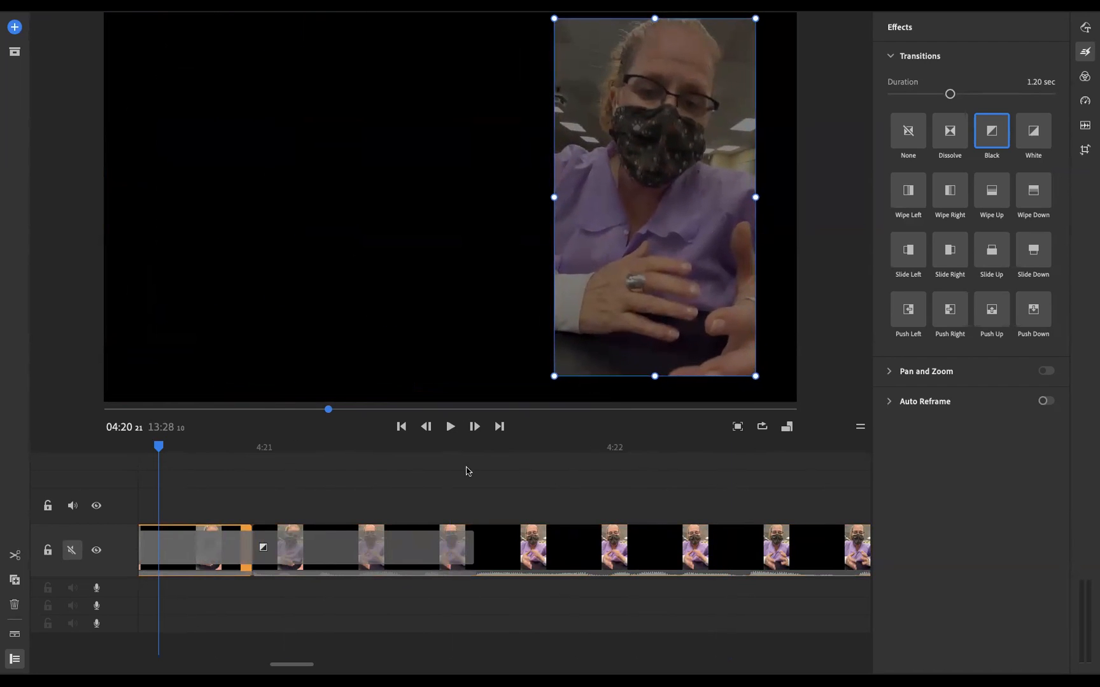
pyautogui.hscroll(-5, 394, 543)
pyautogui.hscroll(-2, 395, 543)
pyautogui.moveTo(508, 444); pyautogui.dragTo(347, 466)
pyautogui.click(450, 427)
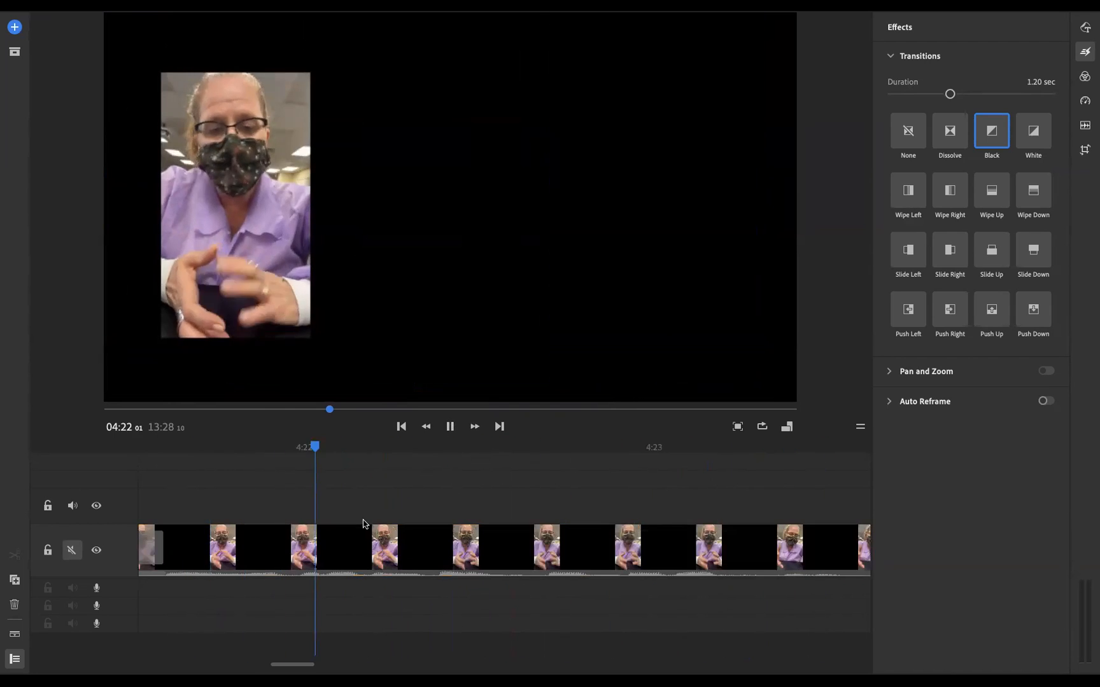
pyautogui.click(450, 427)
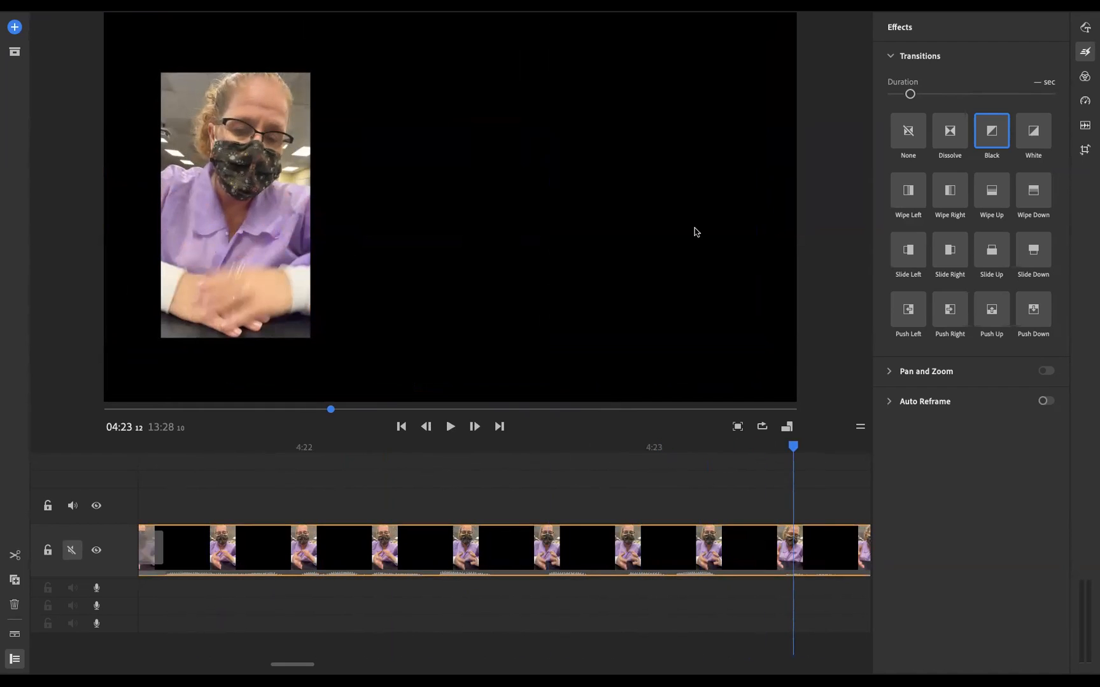
# Enlarge the clip after the 4:21 cut to about 90% of the frame's height, keeping it at the frame's left side
pyautogui.click(263, 209)
pyautogui.moveTo(313, 339)
pyautogui.mouseDown()
pyautogui.moveTo(346, 372)
pyautogui.moveTo(316, 341)
pyautogui.mouseUp()
pyautogui.click(427, 310)
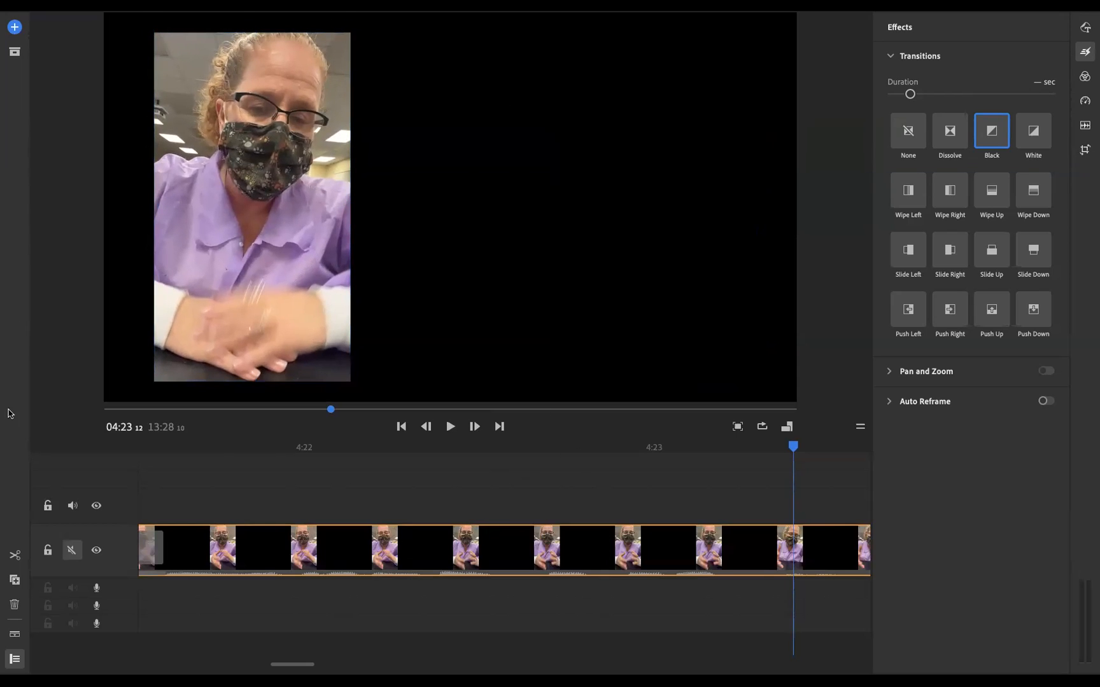
# Open the title graphics and search the templates for "caption"
pyautogui.click(14, 28)
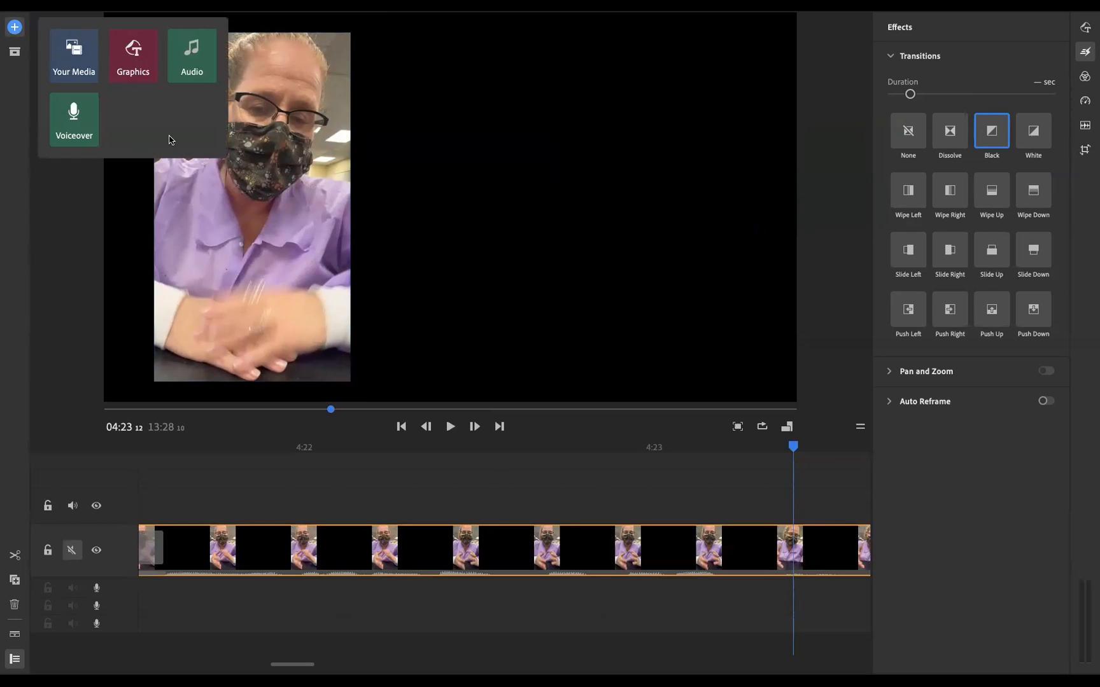
pyautogui.click(135, 57)
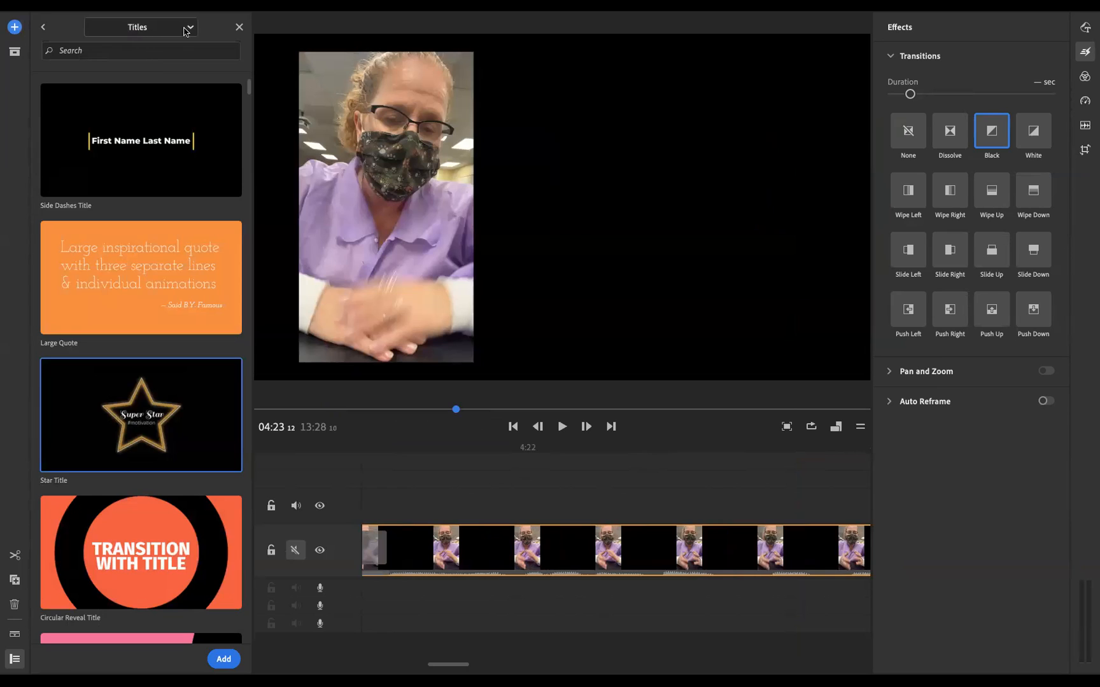
pyautogui.click(138, 30)
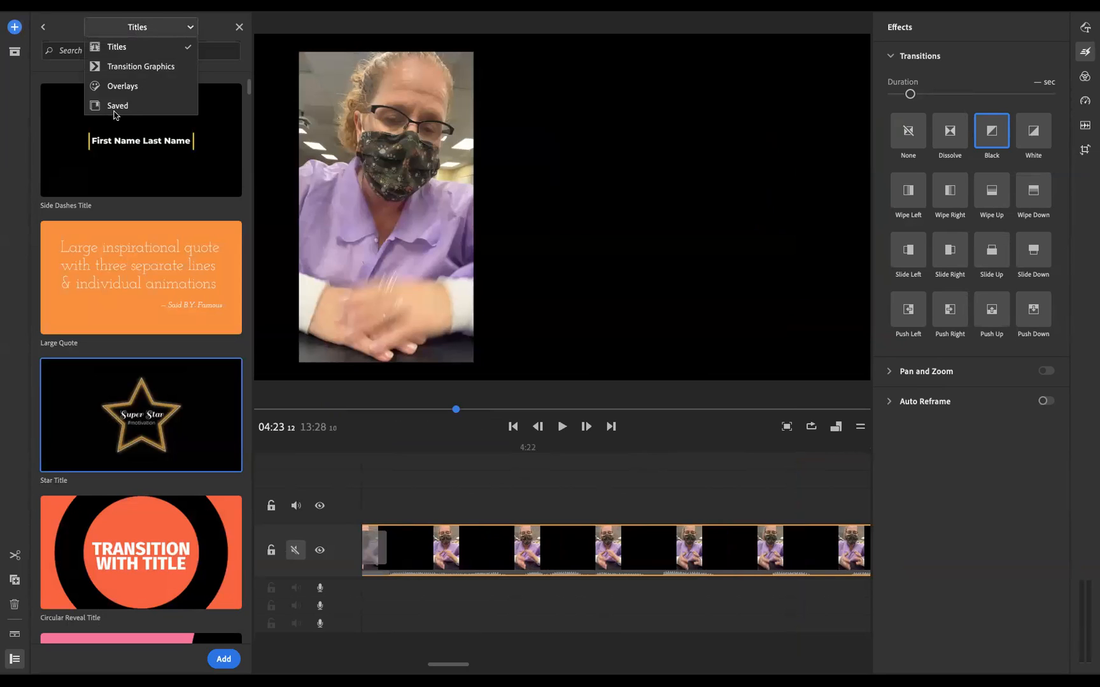
pyautogui.click(160, 52)
pyautogui.click(98, 50)
pyautogui.write('caption')
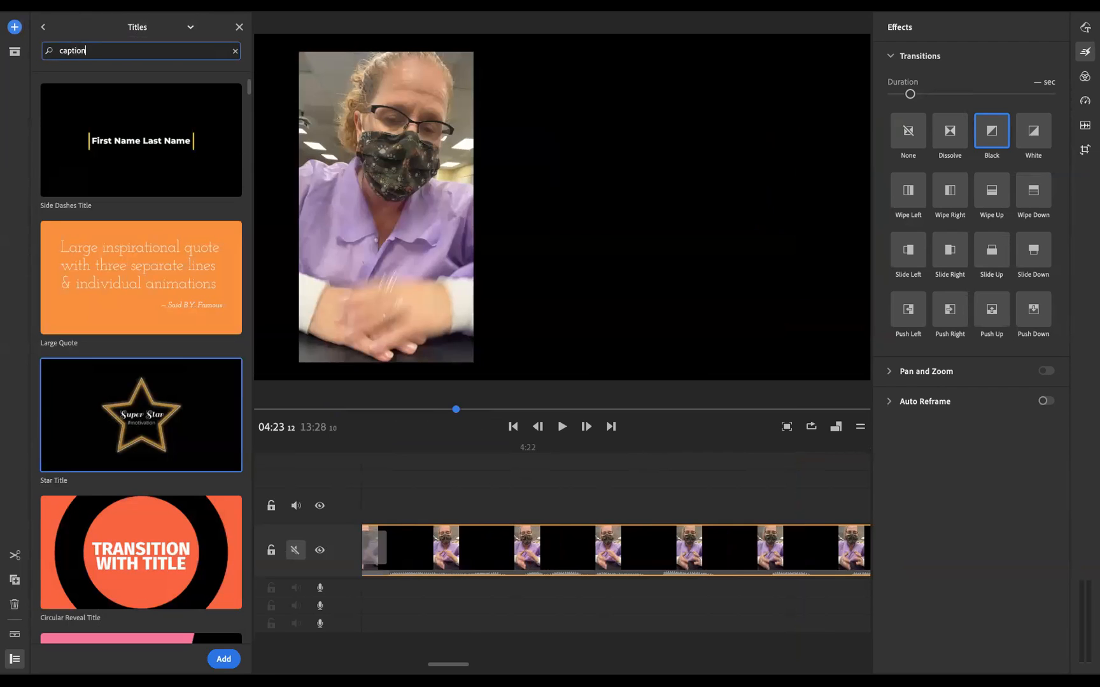
pyautogui.press('Return')
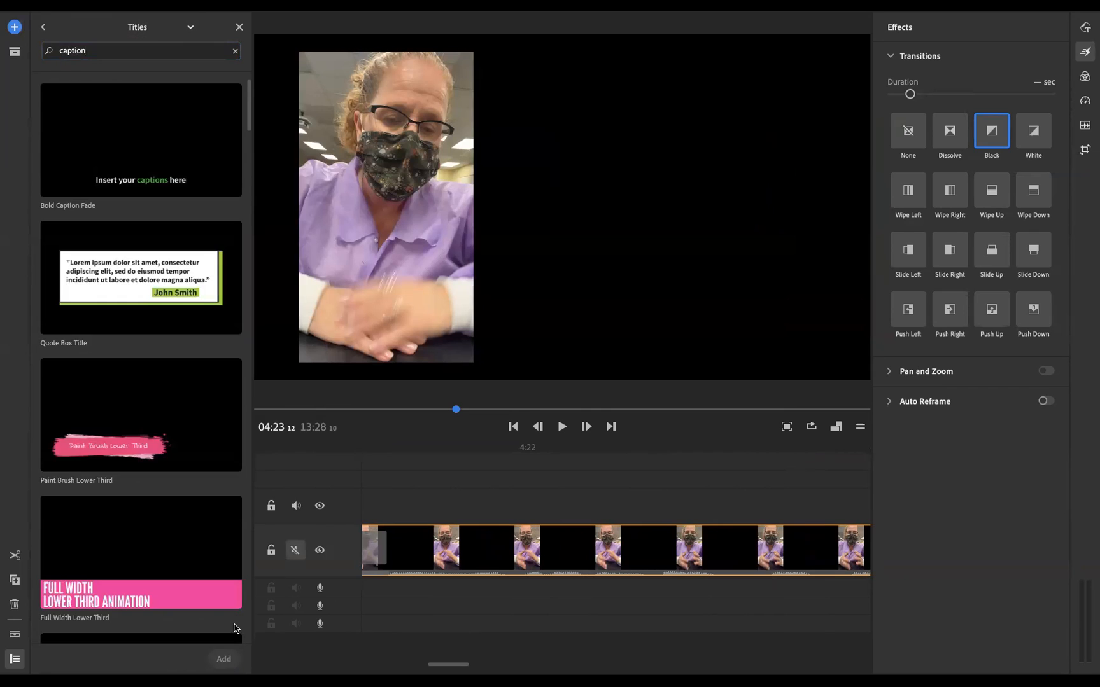
# Add the Bold Caption Left-to-Right title on the track above the clip, starting just after the 4:21 cut
pyautogui.click(138, 173)
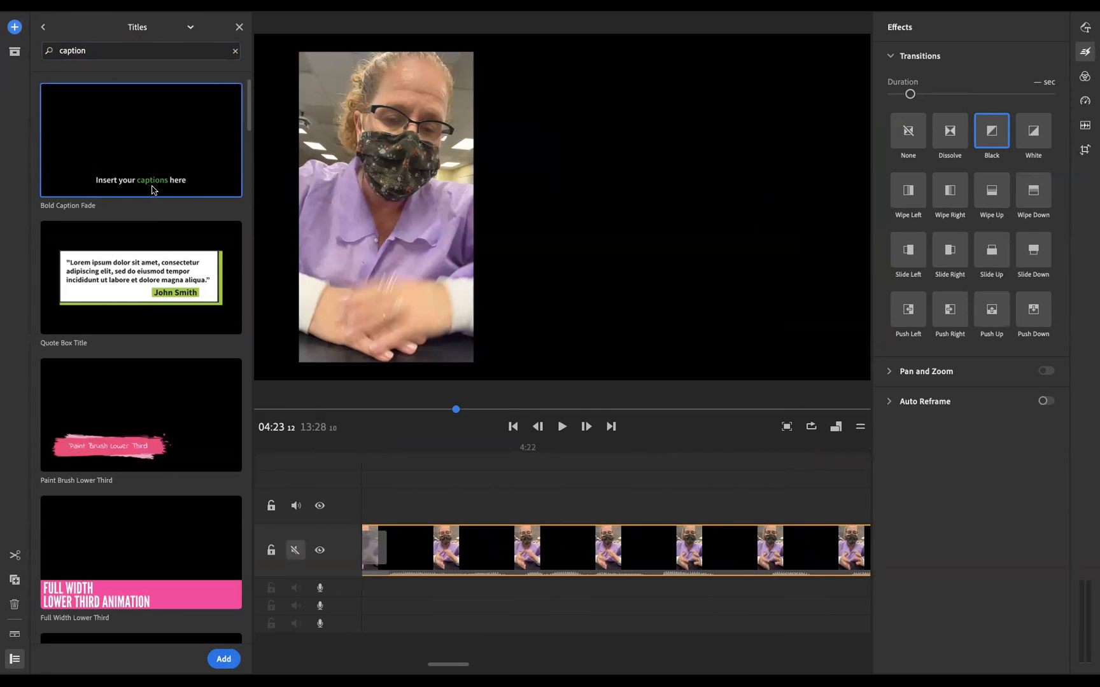
pyautogui.scroll(-15, 190, 420)
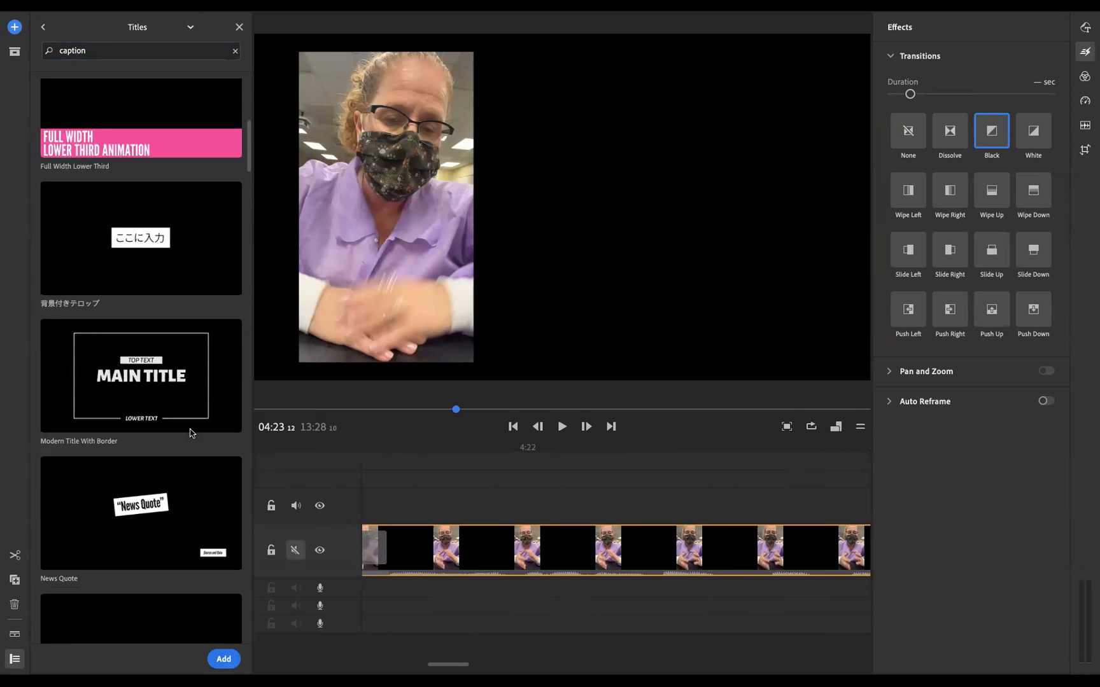
pyautogui.click(146, 325)
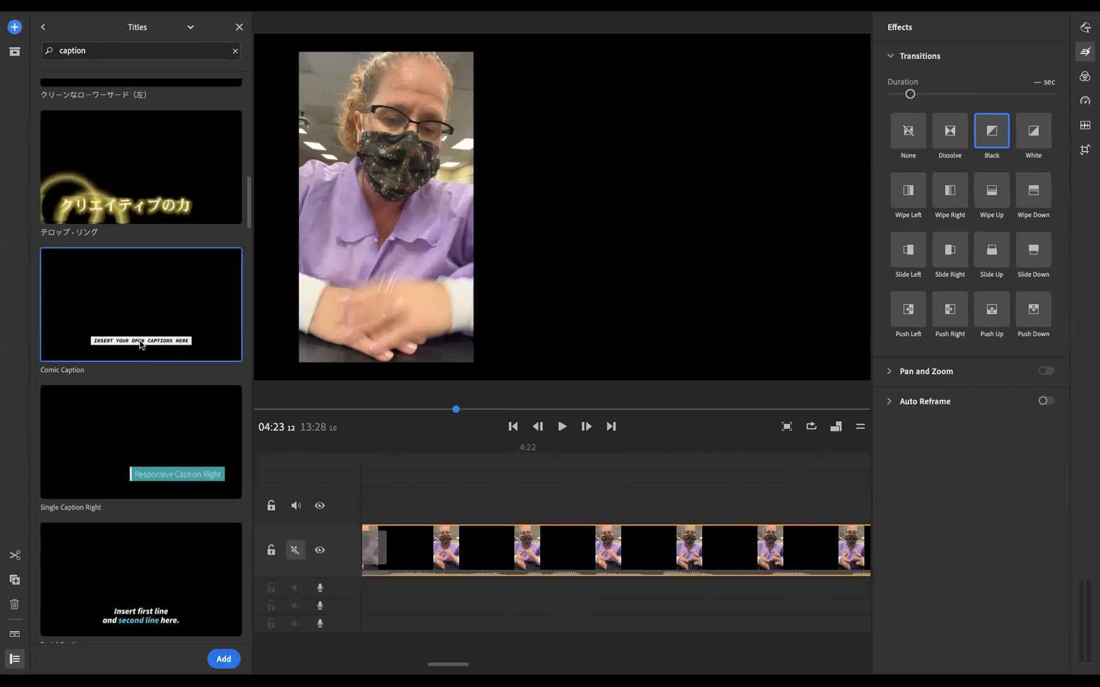
pyautogui.scroll(-3, 192, 504)
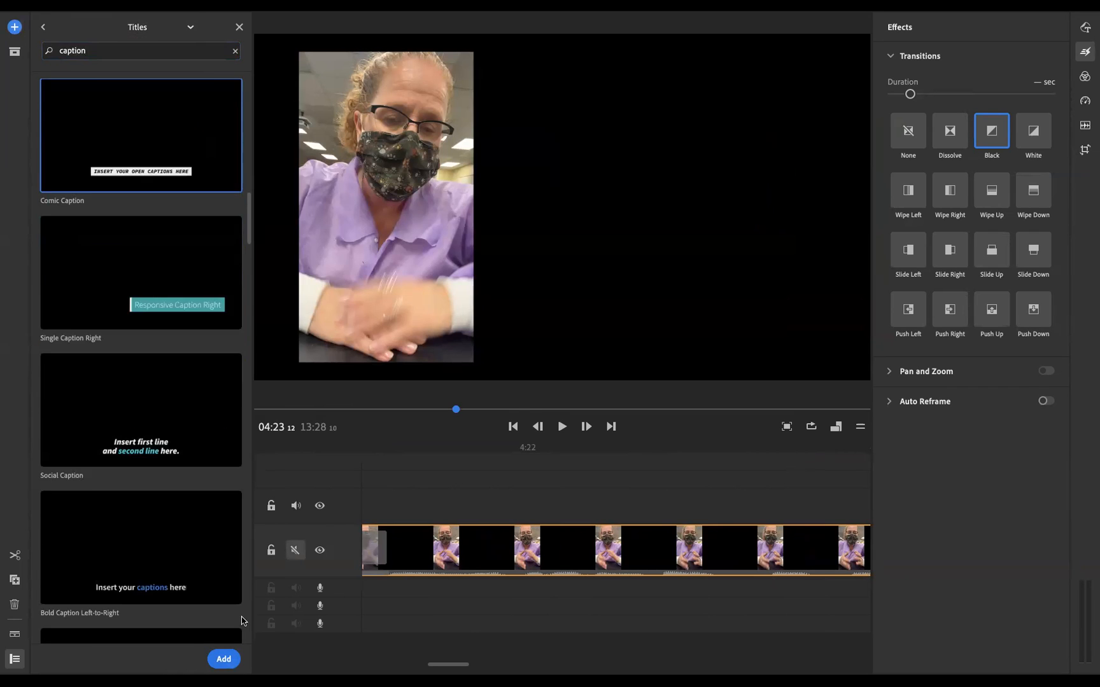
pyautogui.scroll(-3, 176, 392)
pyautogui.click(153, 401)
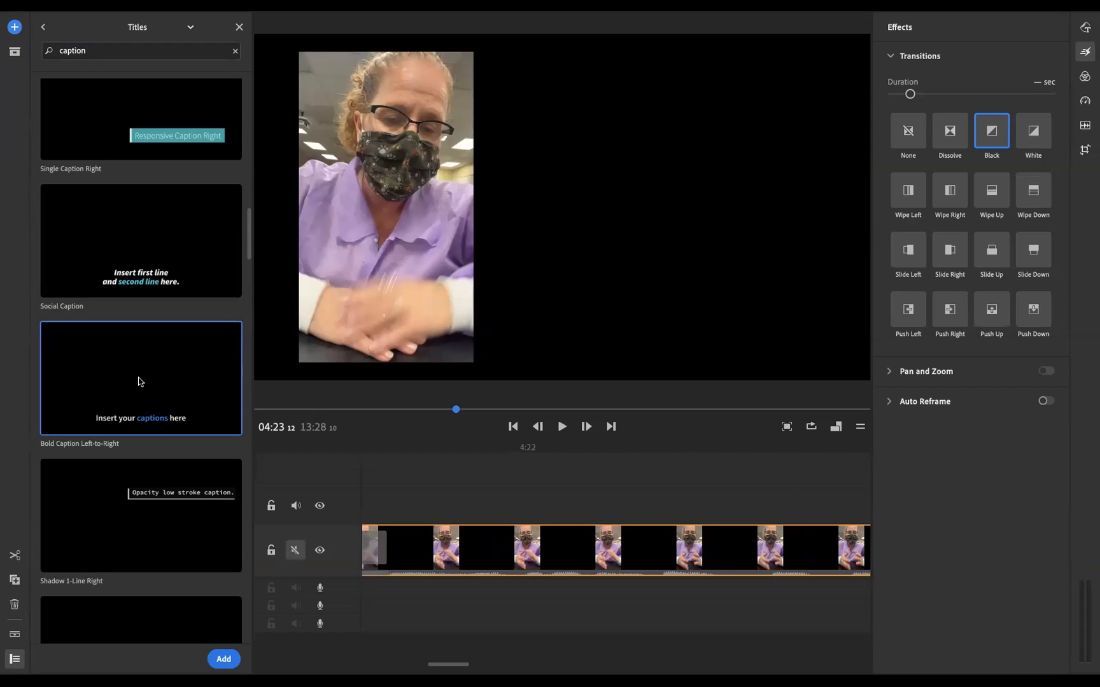
pyautogui.moveTo(322, 395); pyautogui.dragTo(392, 513)
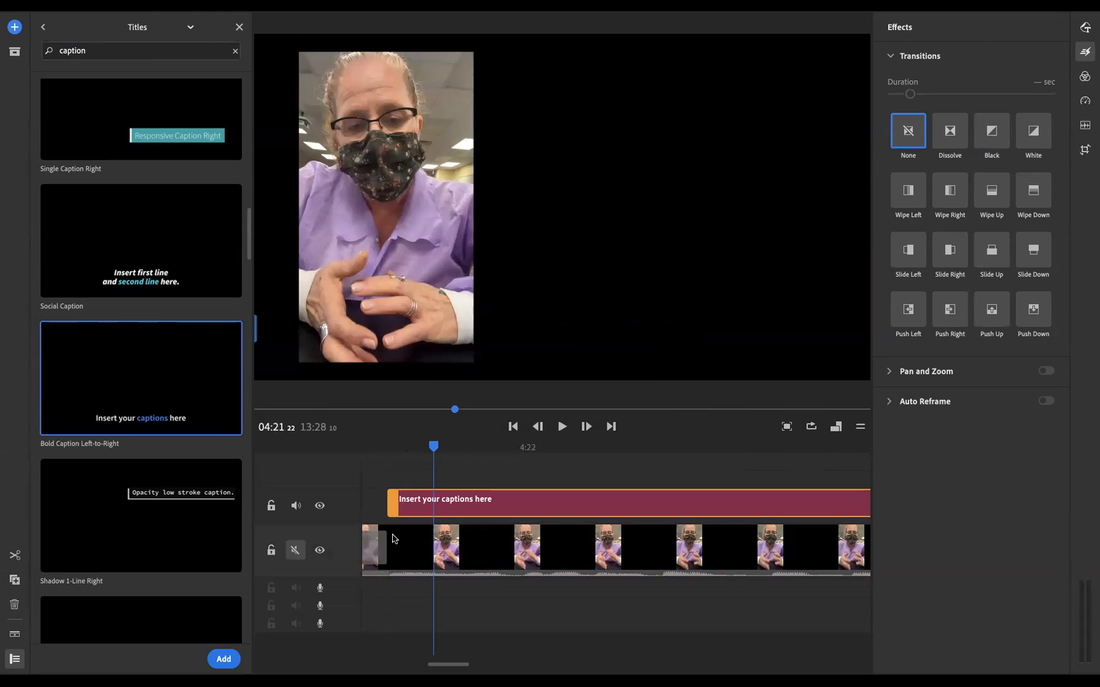
# Move the caption at 4:22 into the empty black area near the frame's upper right, beside the person
pyautogui.moveTo(431, 454); pyautogui.dragTo(760, 445)
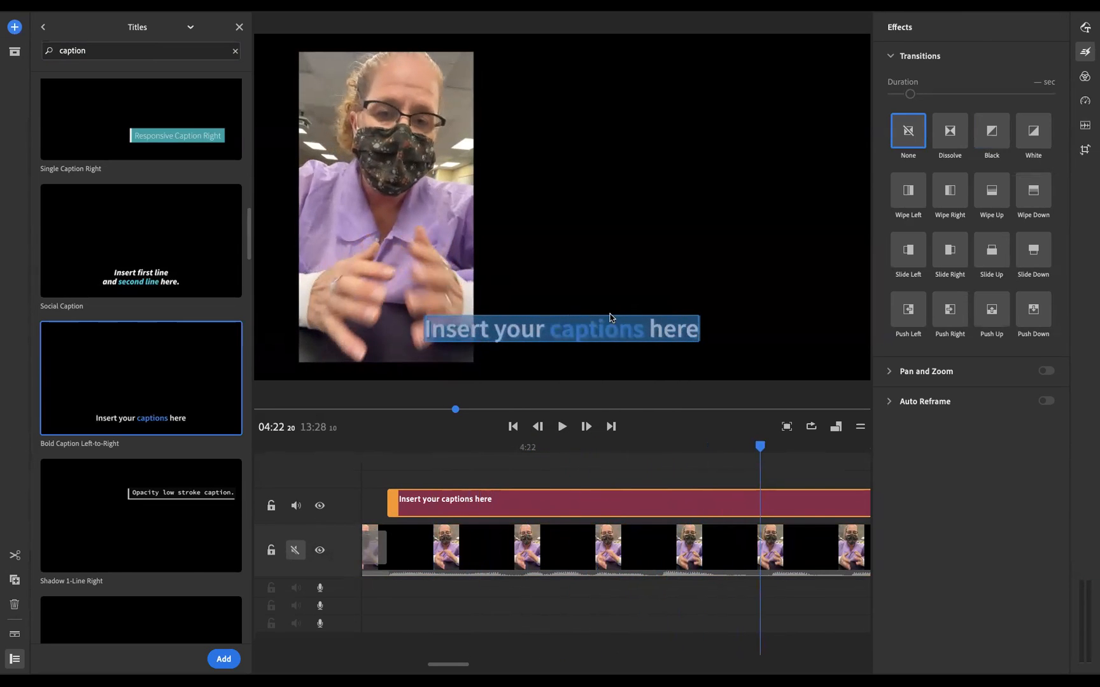
pyautogui.click(592, 295)
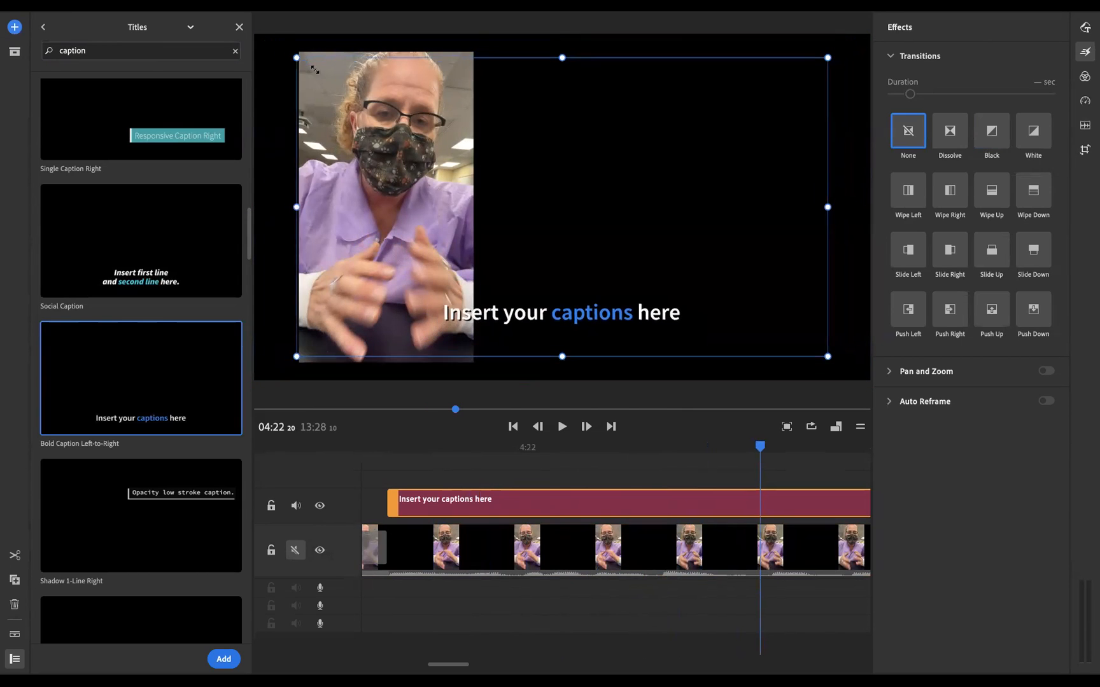
pyautogui.moveTo(597, 240); pyautogui.dragTo(686, 20)
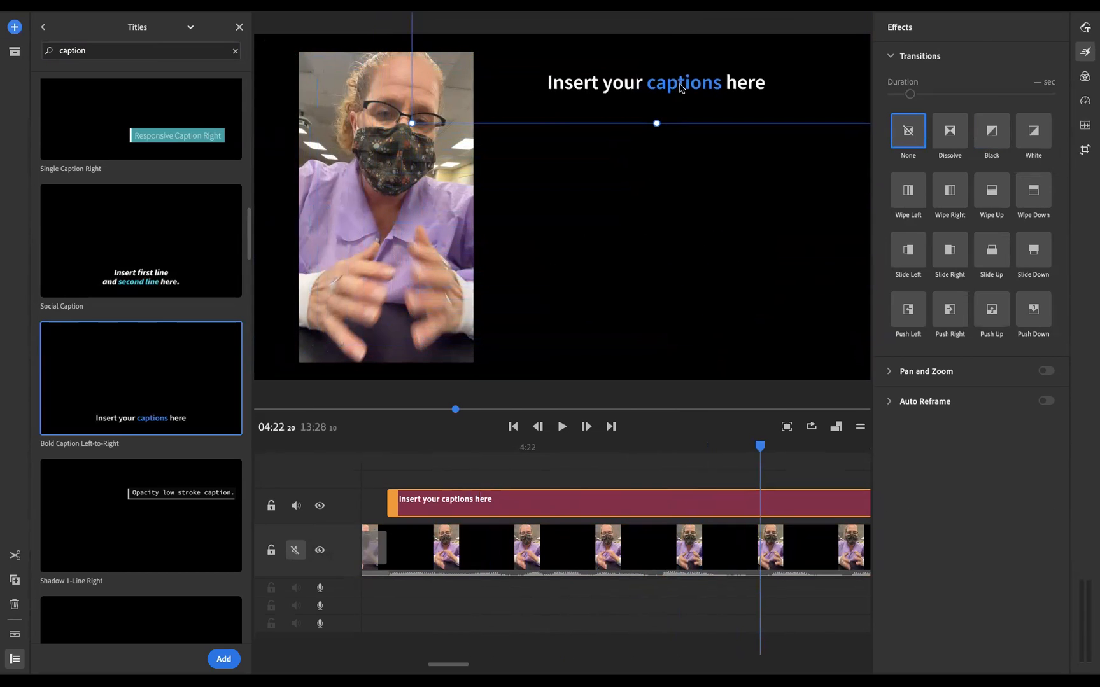
# Replace the placeholder caption with "EMB Agar", a blank line, then "Differential media", "Selective" and "Eosin" on separate lines
pyautogui.doubleClick(680, 87)
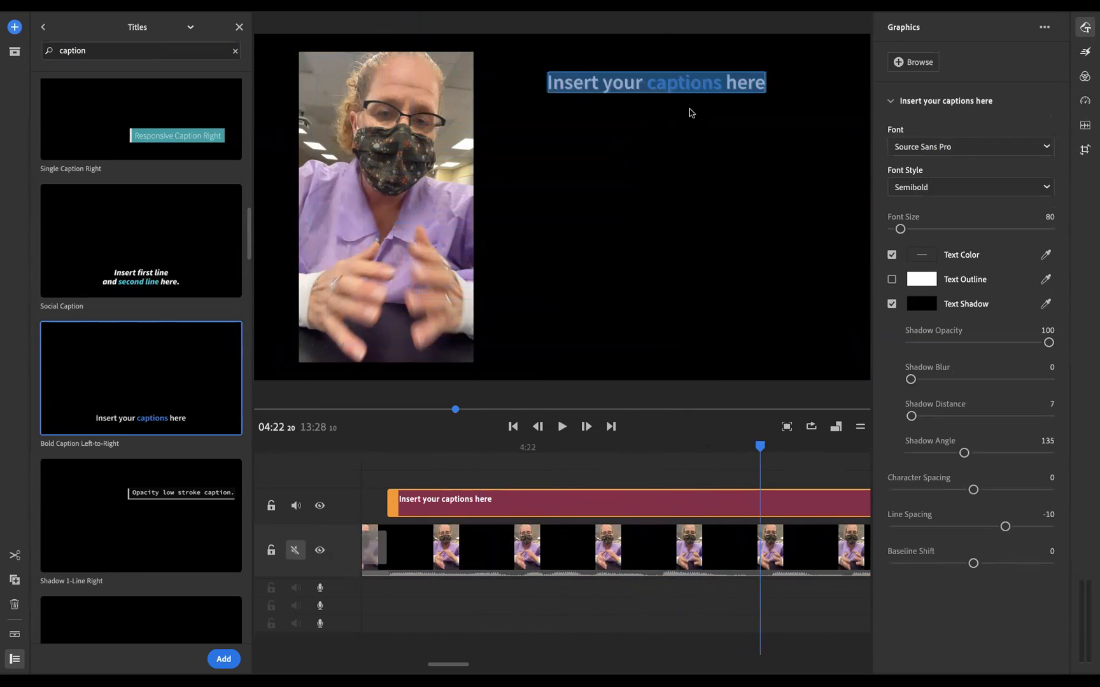
pyautogui.write('EMB')
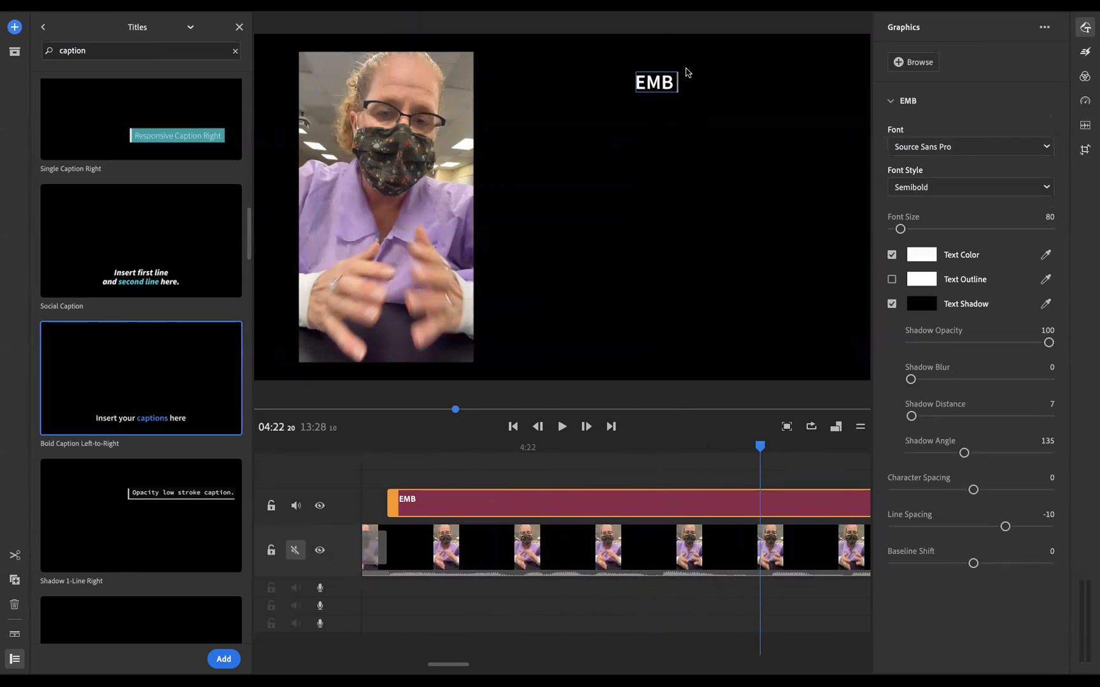
pyautogui.write(' Agar')
pyautogui.press('Return')
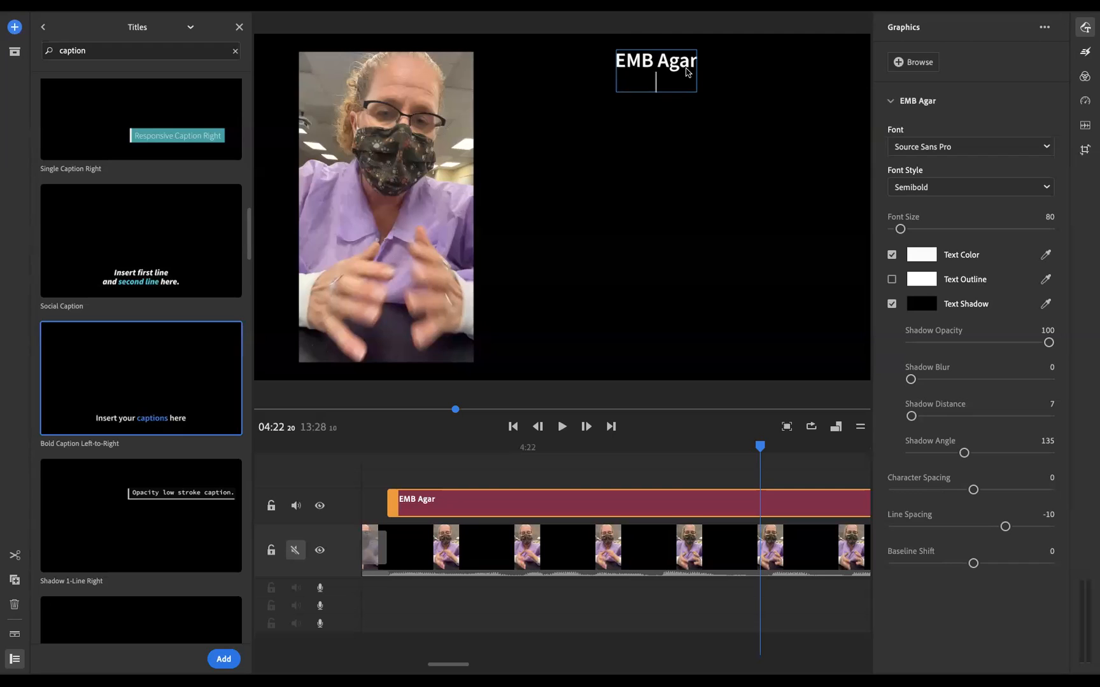
pyautogui.press('Return')
pyautogui.write('Differe')
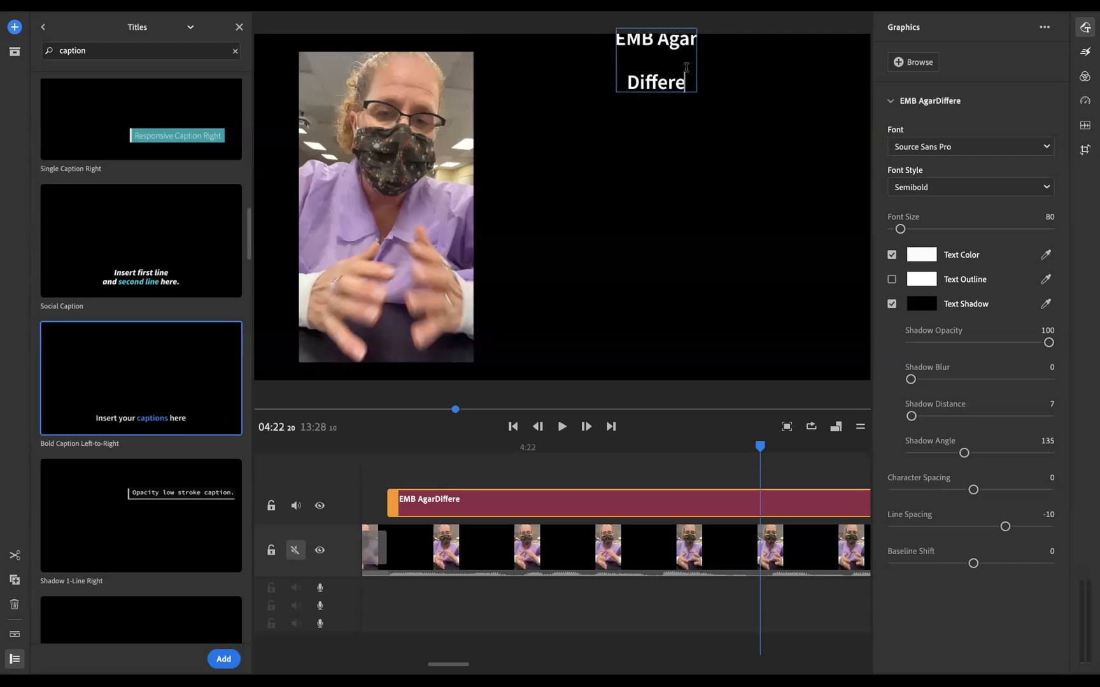
pyautogui.write('ntial media')
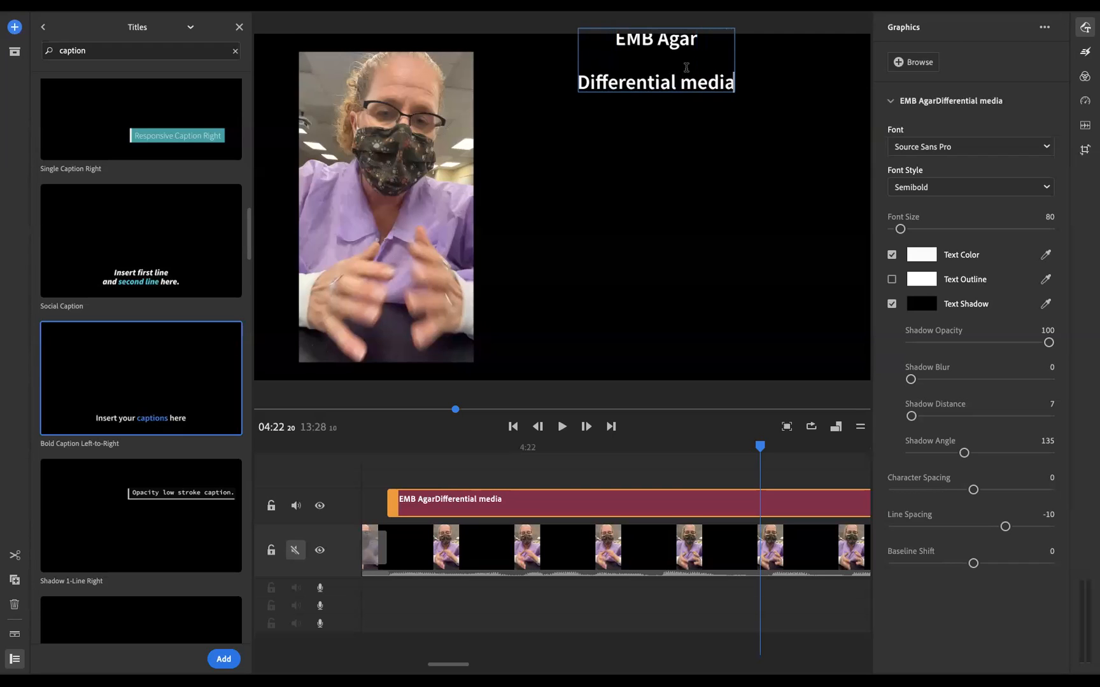
pyautogui.press('Return')
pyautogui.write('Selective')
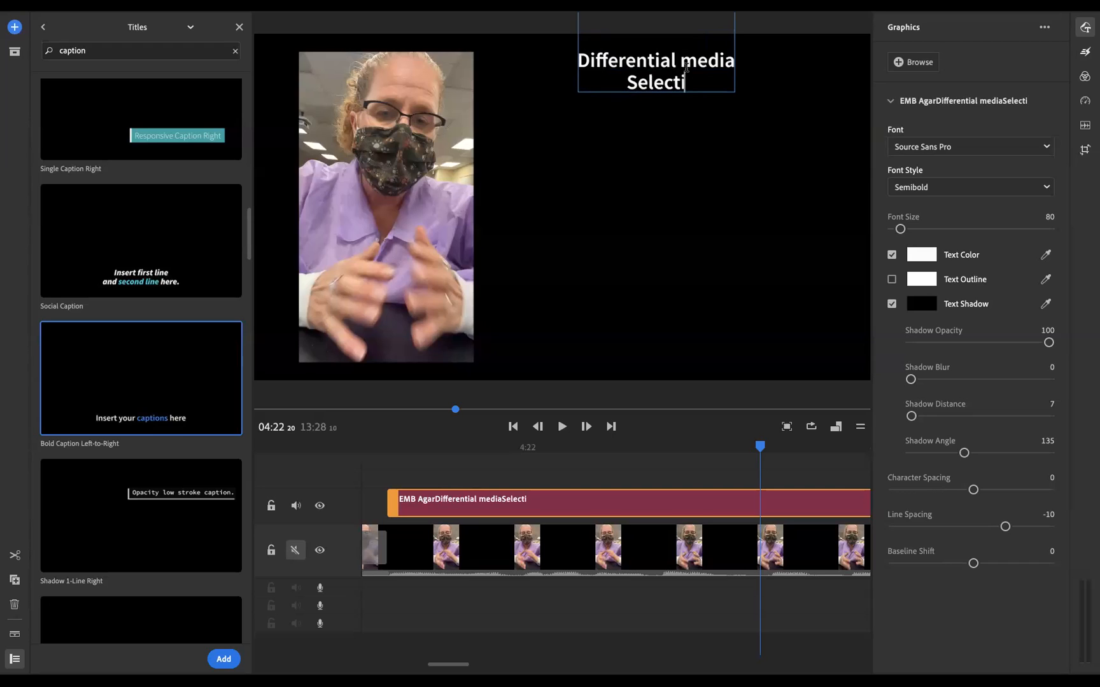
pyautogui.press('Return')
pyautogui.write('\\')
pyautogui.write('Eosin')
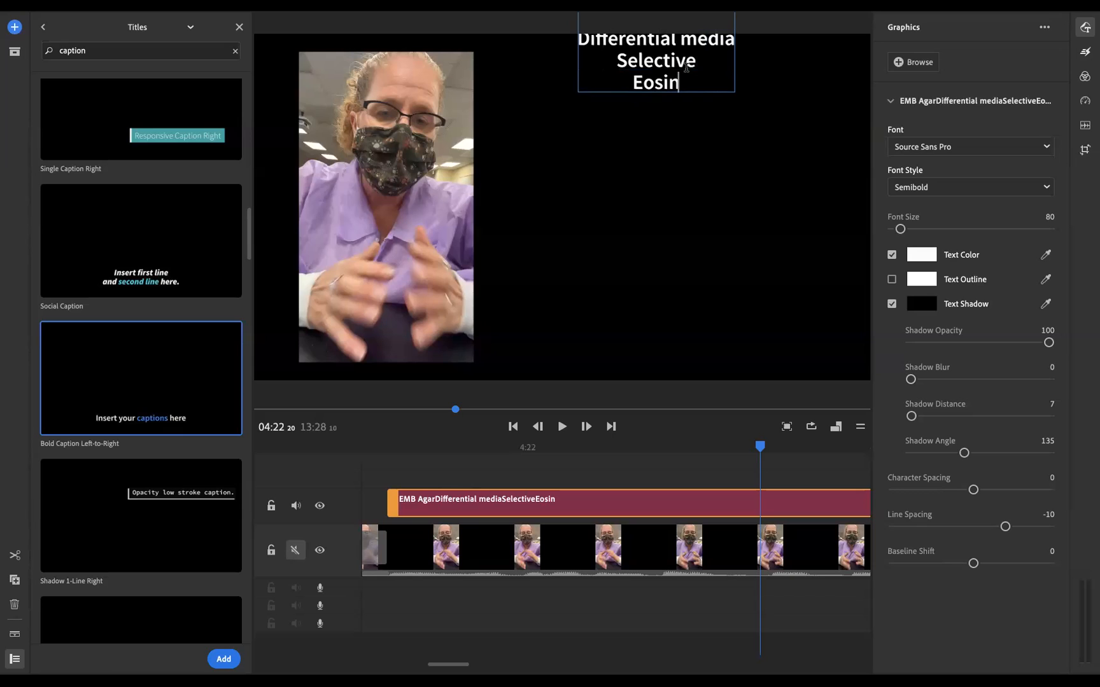
# Move the EMB Agar title down to the middle of the black area beside the video and play back its animation
pyautogui.click(757, 103)
pyautogui.moveTo(751, 103); pyautogui.dragTo(749, 326)
pyautogui.click(750, 325)
pyautogui.moveTo(760, 448); pyautogui.dragTo(327, 533)
pyautogui.click(562, 427)
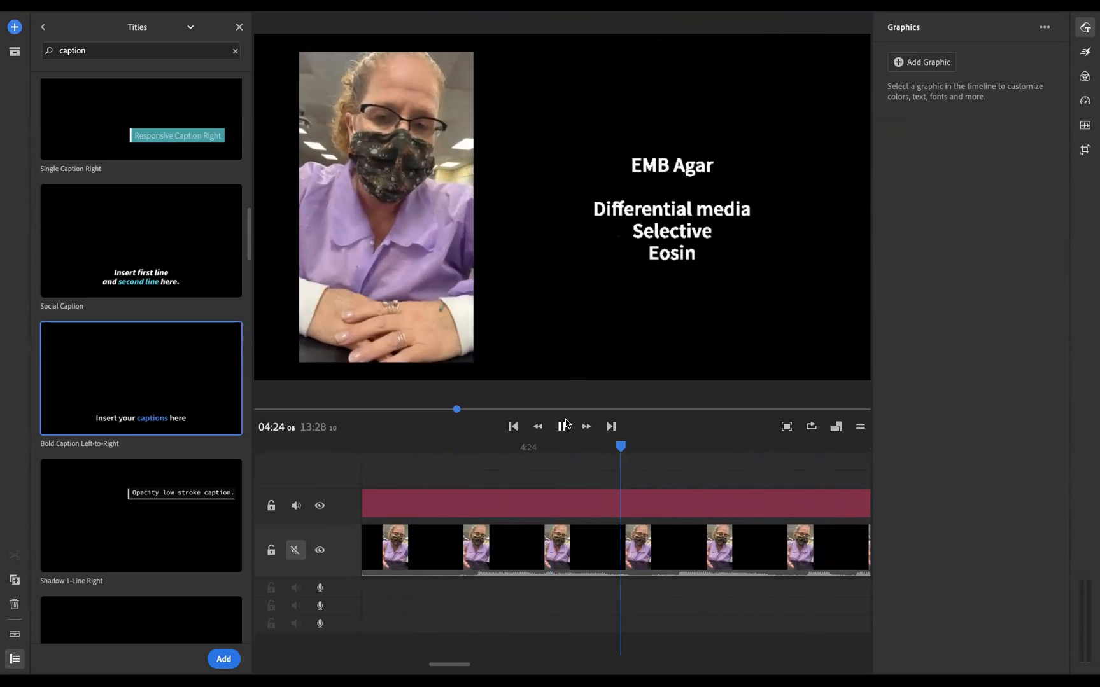
pyautogui.click(563, 426)
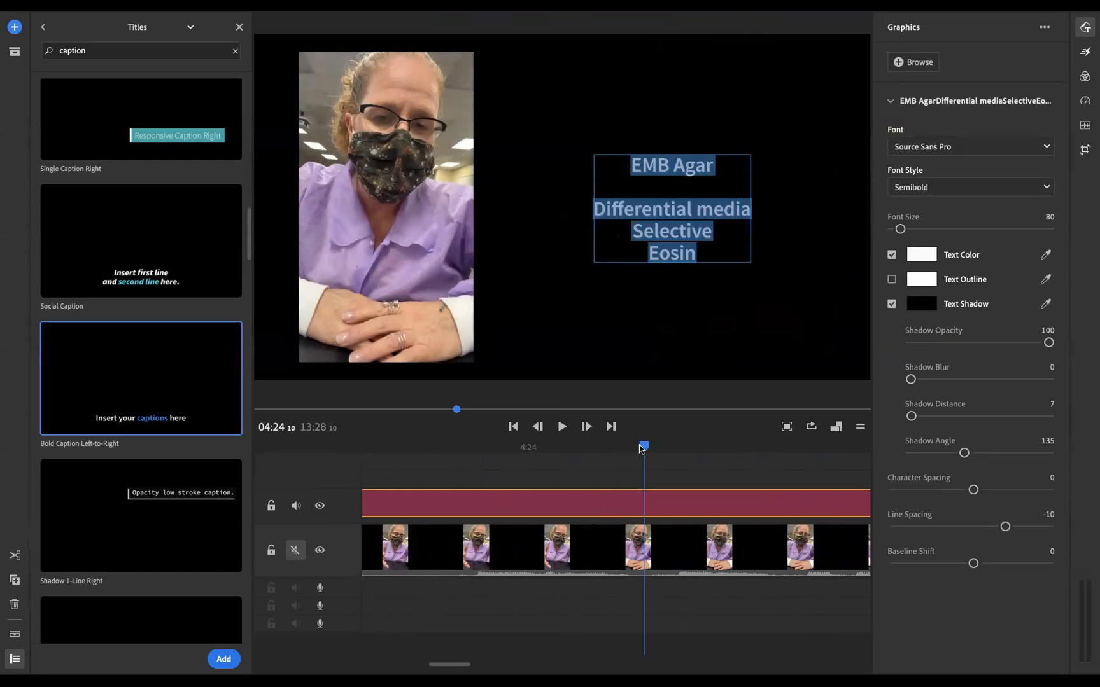
# Shift the EMB Agar title clip slightly later on the timeline so it starts at about 4:22
pyautogui.moveTo(644, 445); pyautogui.dragTo(457, 499)
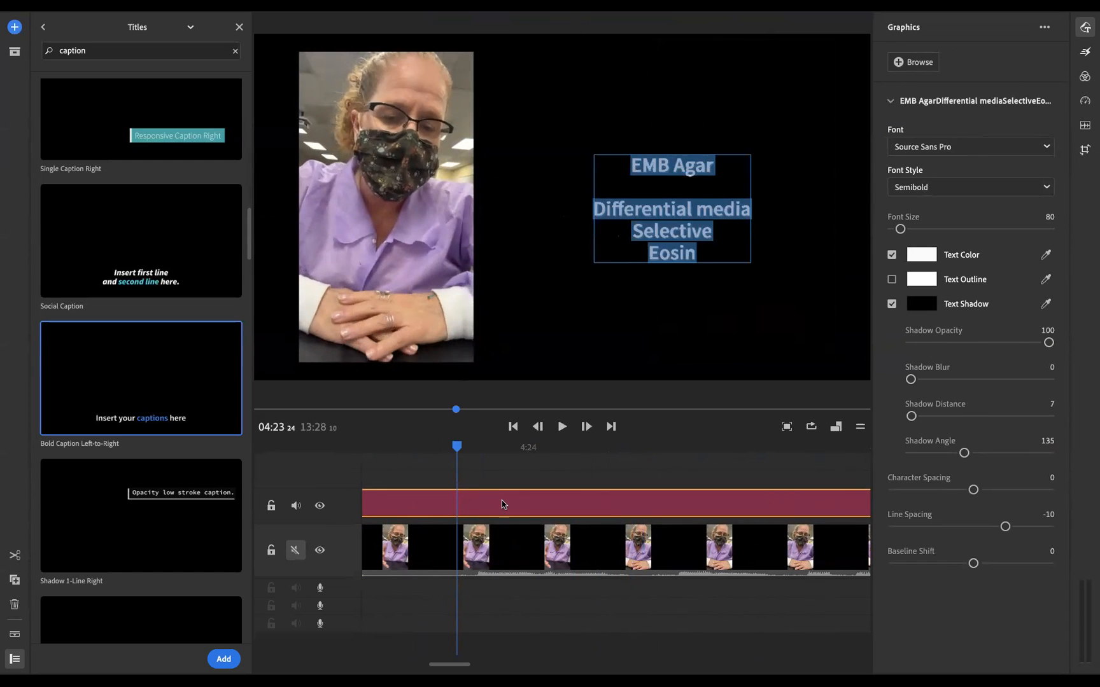
pyautogui.click(530, 503)
pyautogui.hscroll(-15, 524, 513)
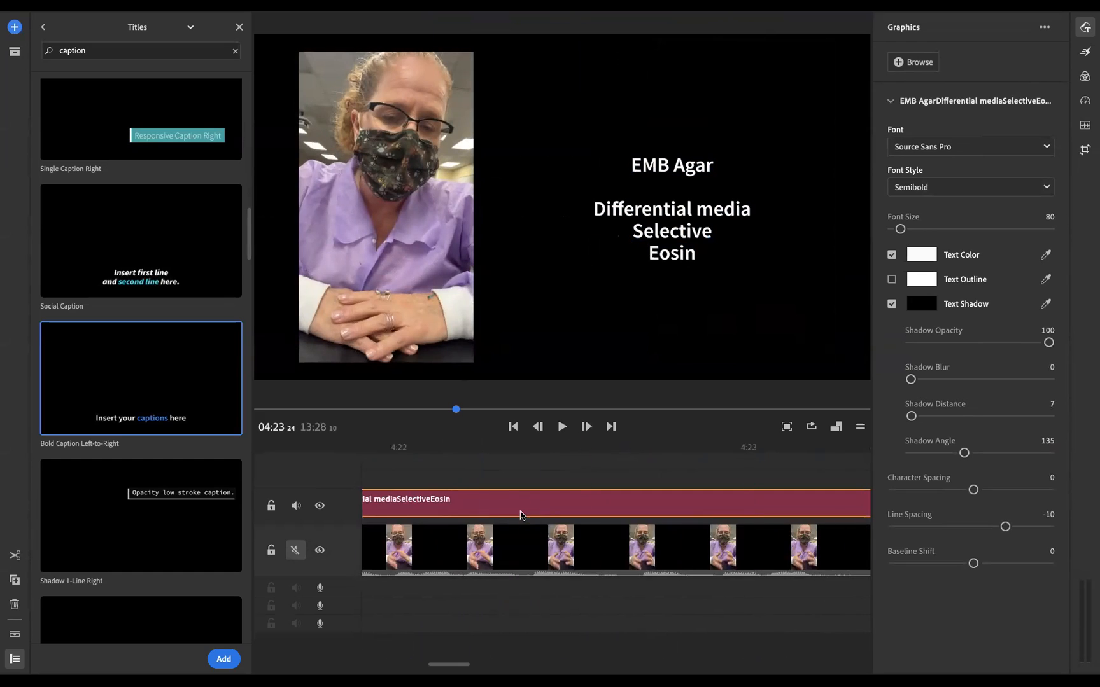
pyautogui.hscroll(10, 533, 515)
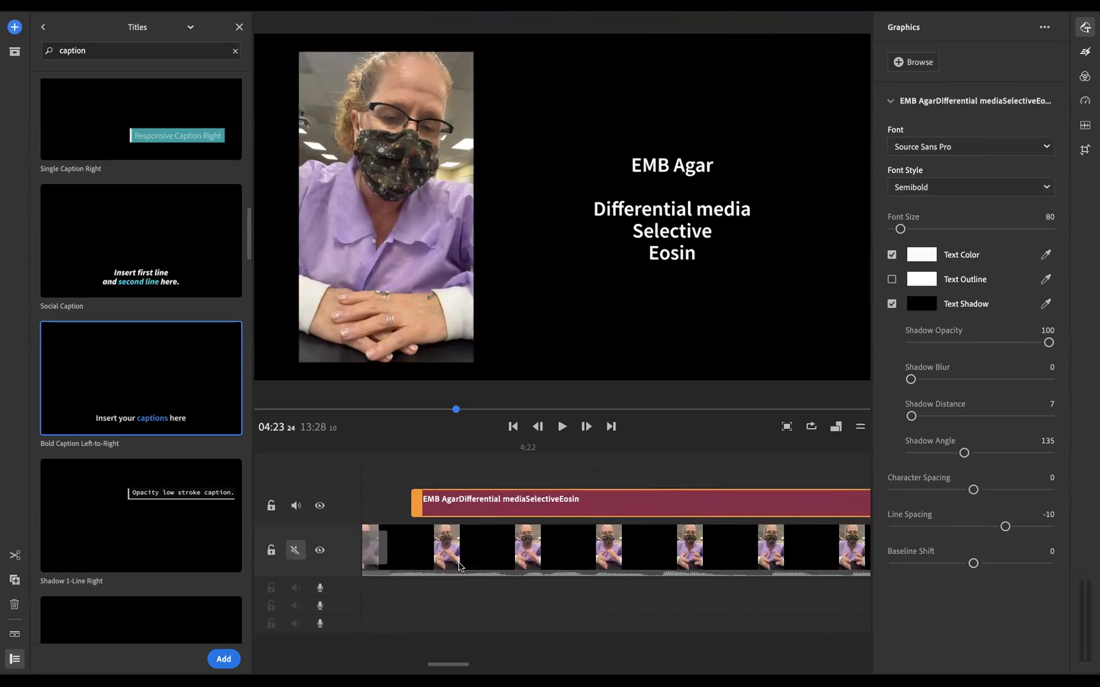
pyautogui.moveTo(507, 509); pyautogui.dragTo(649, 494)
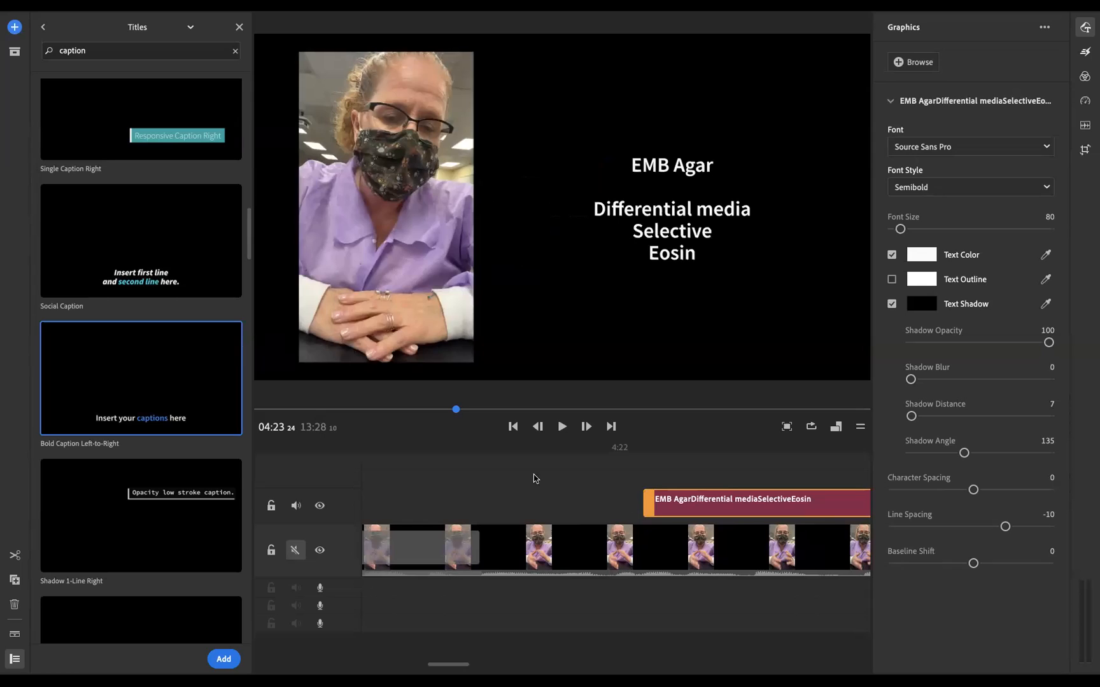
# Add a second Bold Caption Left-to-Right title on the track above the EMB Agar title and scrub through its entrance
pyautogui.hscroll(12, 571, 548)
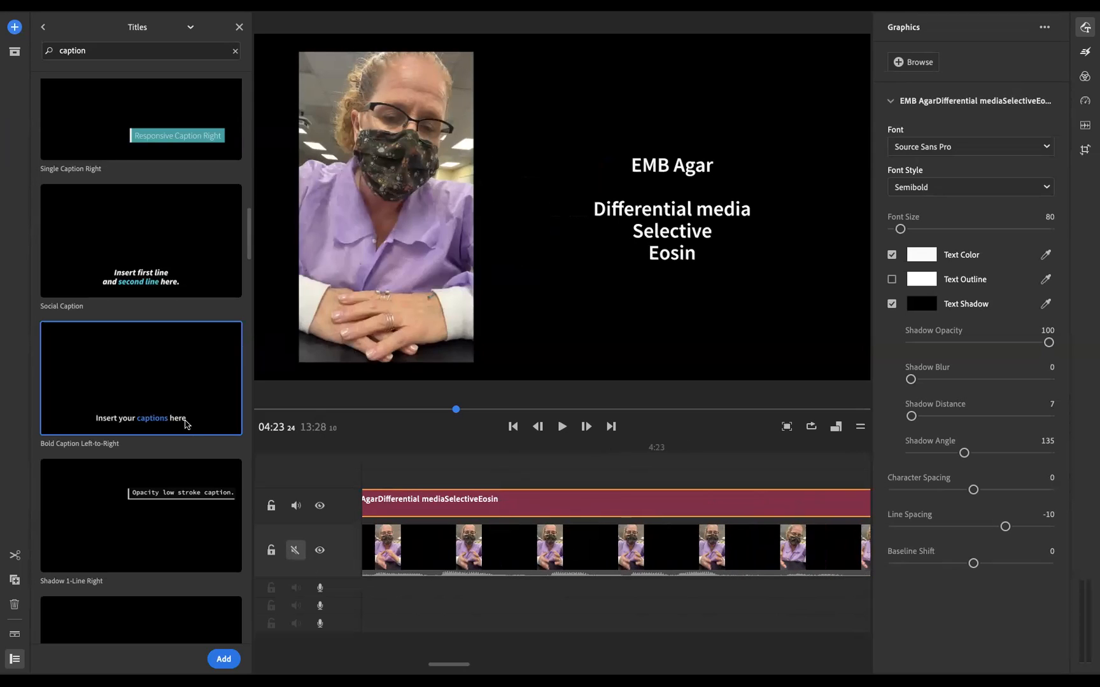
pyautogui.moveTo(390, 421); pyautogui.dragTo(449, 471)
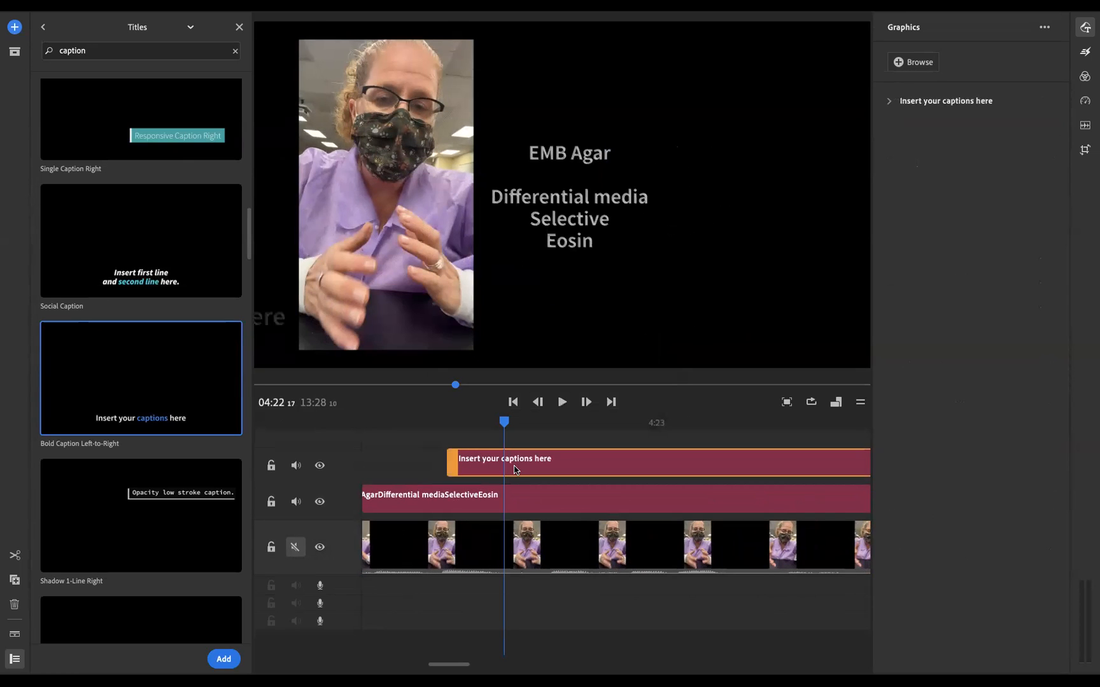
pyautogui.click(517, 466)
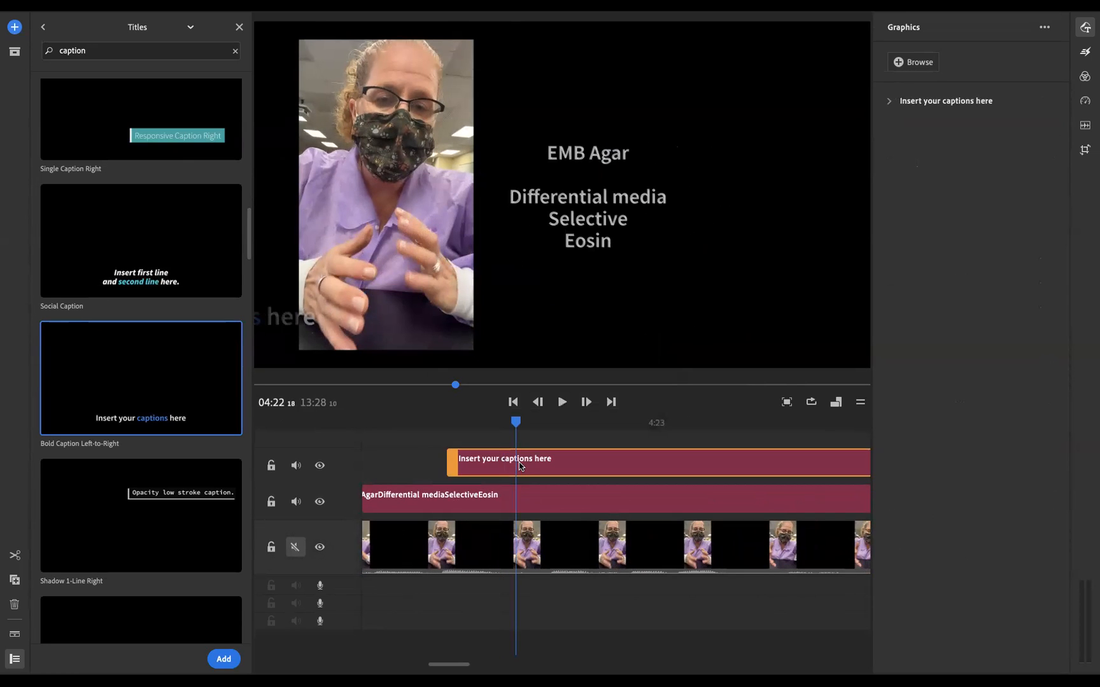
pyautogui.moveTo(515, 423); pyautogui.dragTo(838, 405)
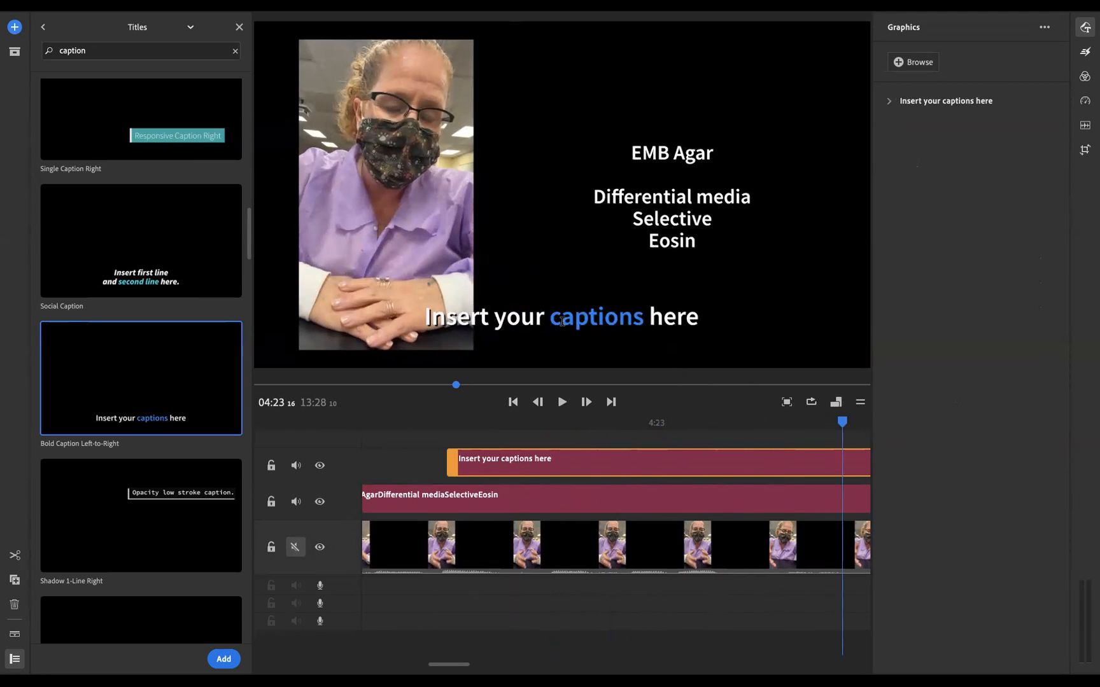
pyautogui.click(565, 468)
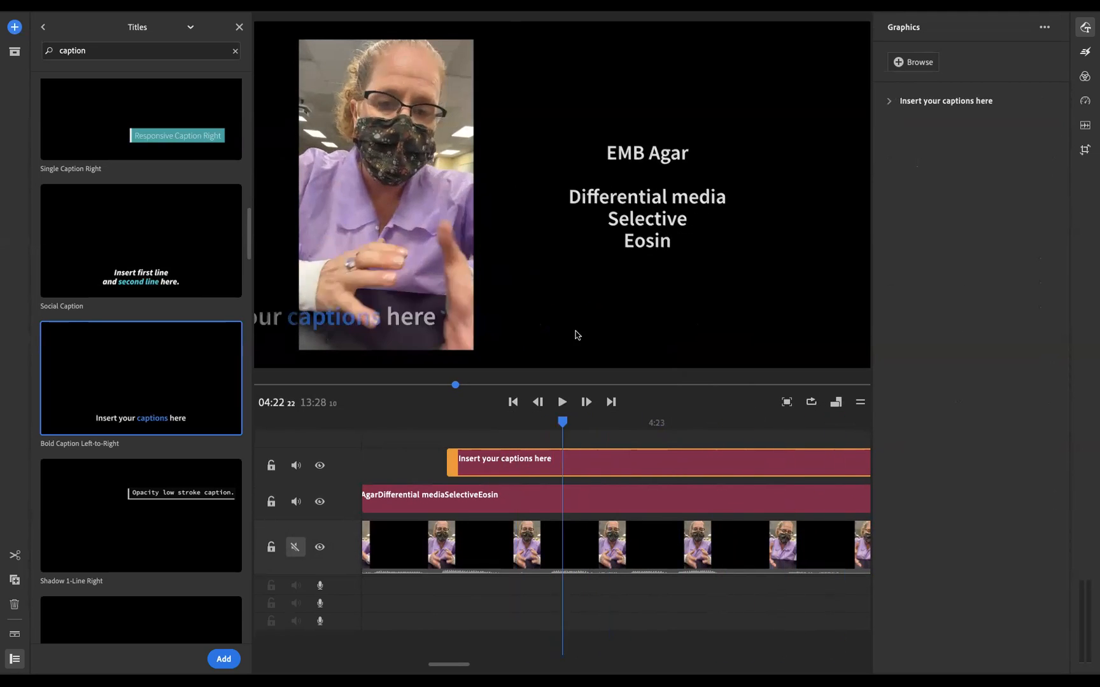
# Close the Titles browser and zoom the timeline out to show both title clips in full
pyautogui.click(466, 385)
pyautogui.click(480, 385)
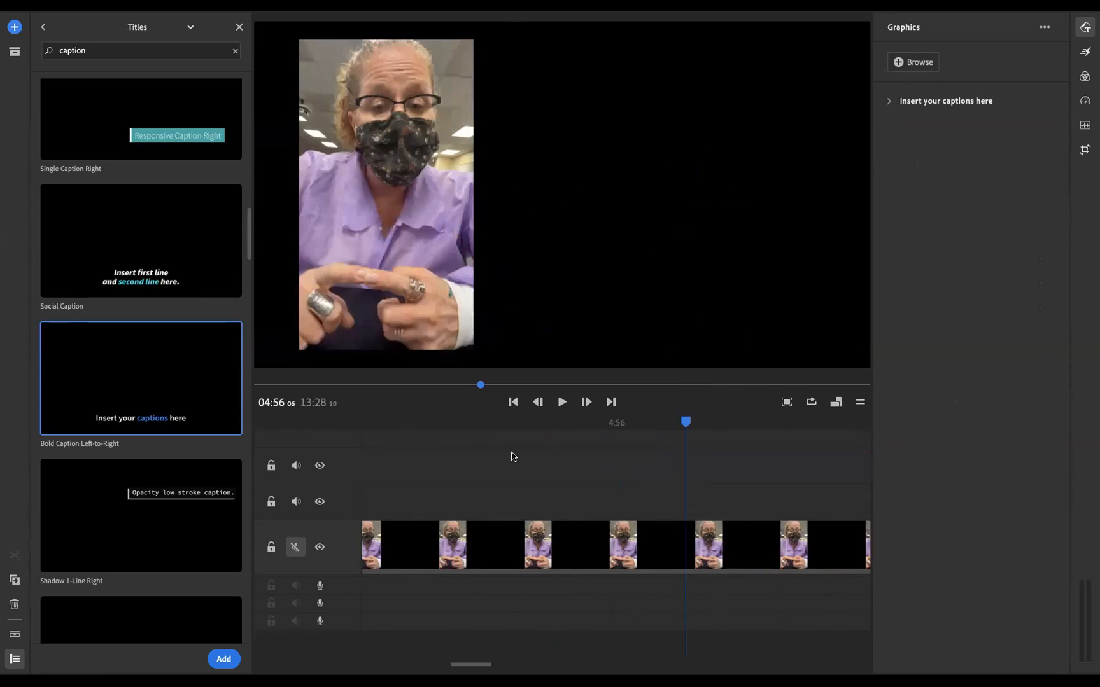
pyautogui.hscroll(15, 514, 457)
pyautogui.hscroll(3, 444, 452)
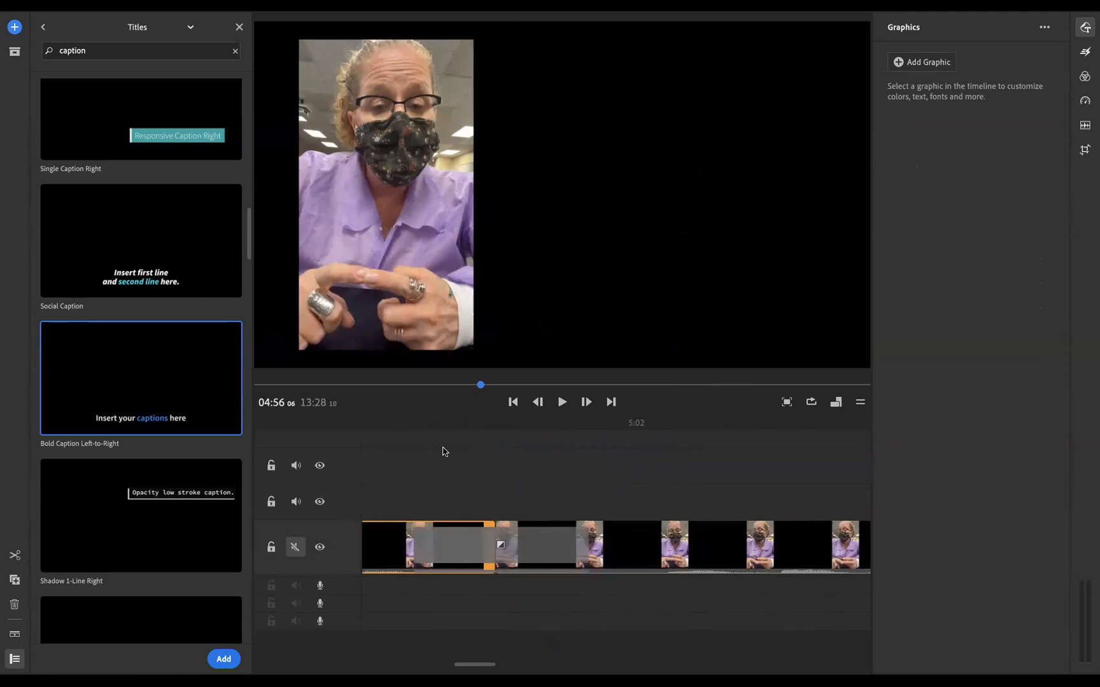
pyautogui.hscroll(10, 443, 452)
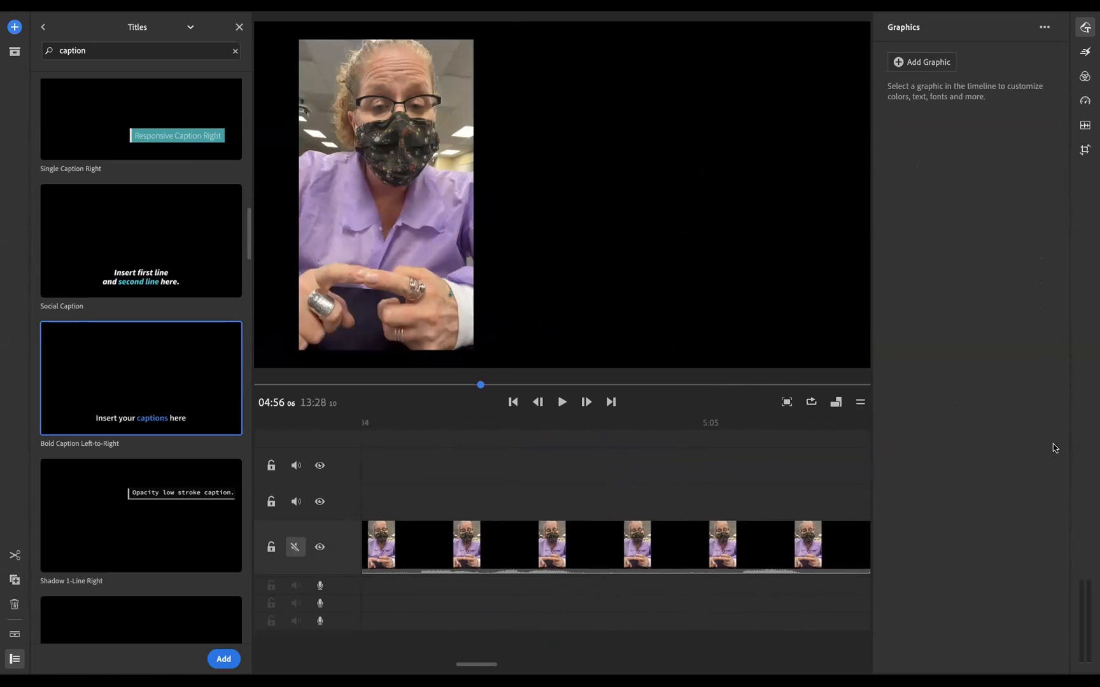
pyautogui.click(239, 27)
pyautogui.hscroll(5, 641, 574)
pyautogui.moveTo(349, 662); pyautogui.dragTo(454, 662)
pyautogui.hscroll(-3, 386, 513)
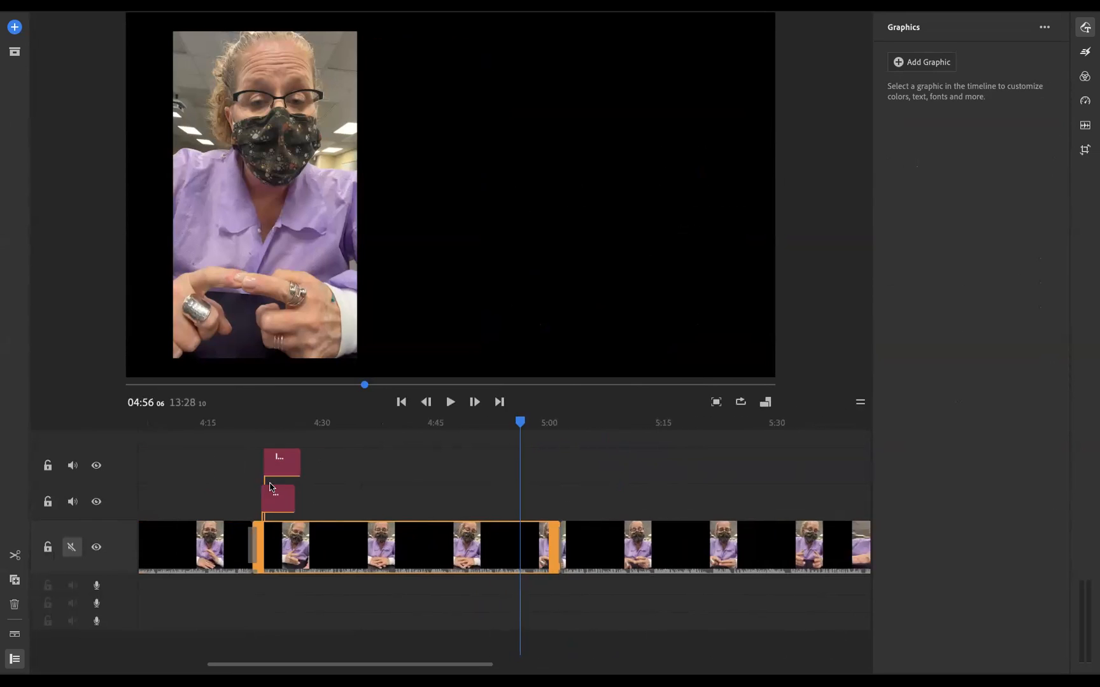
# Shift the second title clip later so it starts at about 4:25, partway through the EMB Agar title
pyautogui.click(393, 466)
pyautogui.click(389, 504)
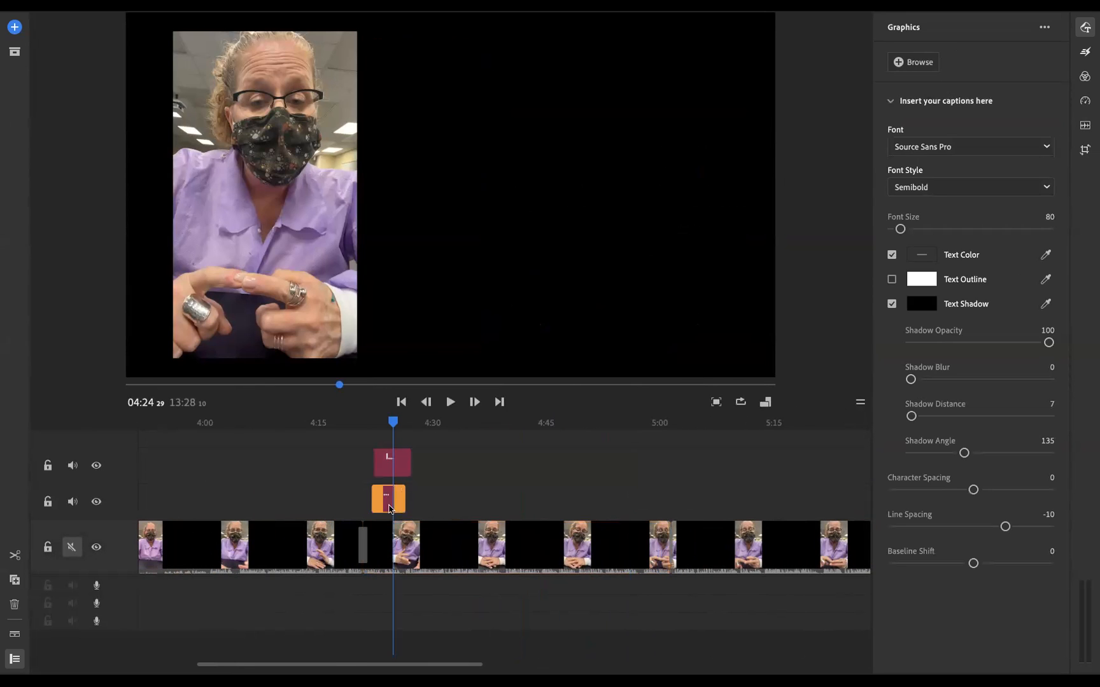
pyautogui.click(394, 473)
pyautogui.moveTo(394, 472); pyautogui.dragTo(413, 476)
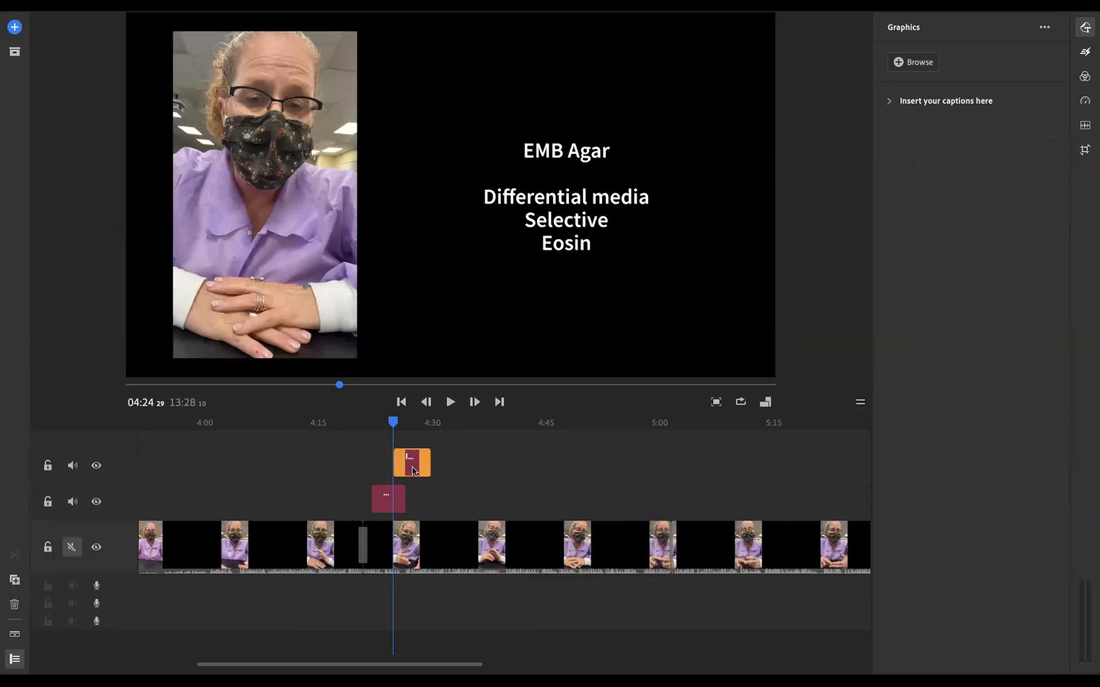
pyautogui.click(412, 473)
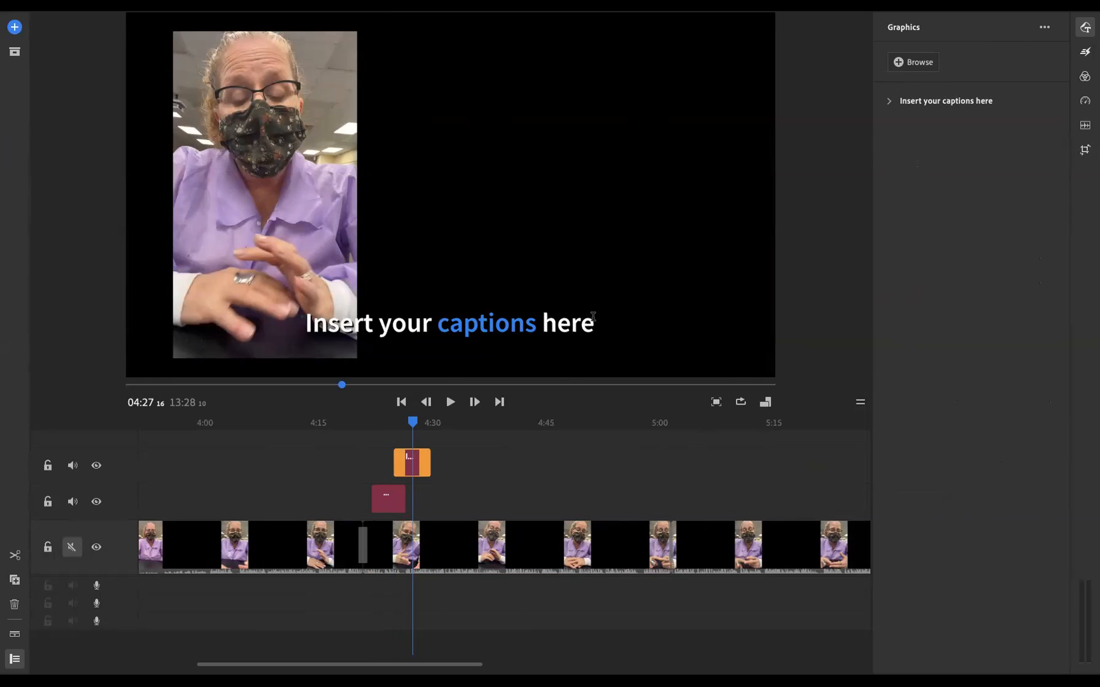
# Replace the second title's placeholder text with "AGAR for Environmental testing"
pyautogui.click(901, 103)
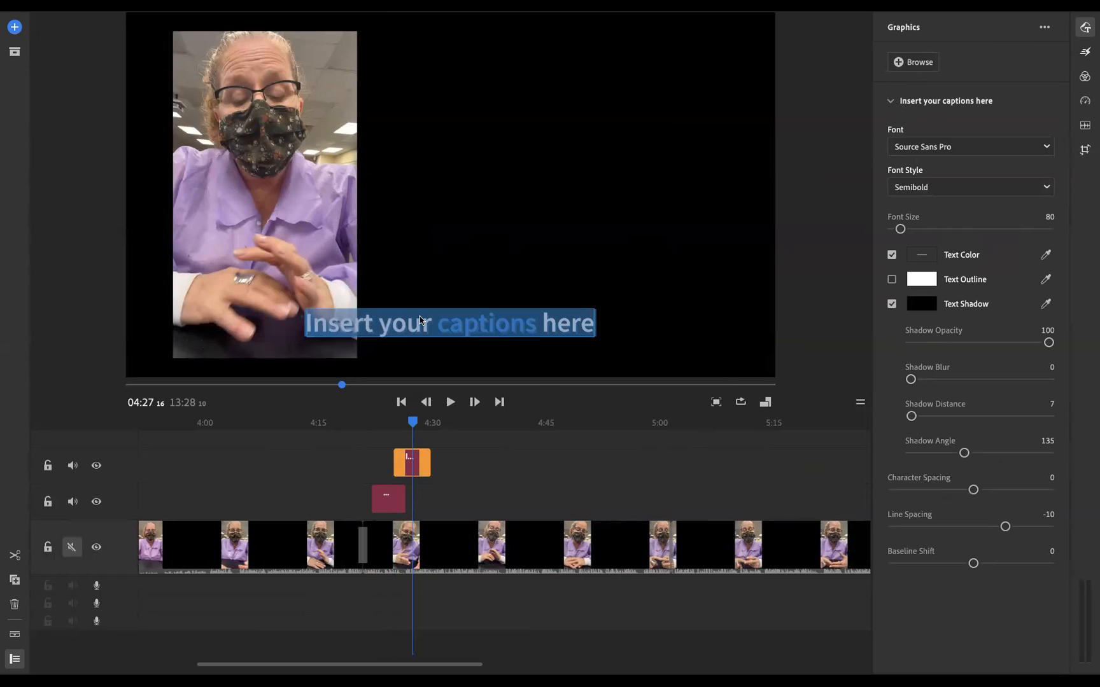
pyautogui.write('AGAR')
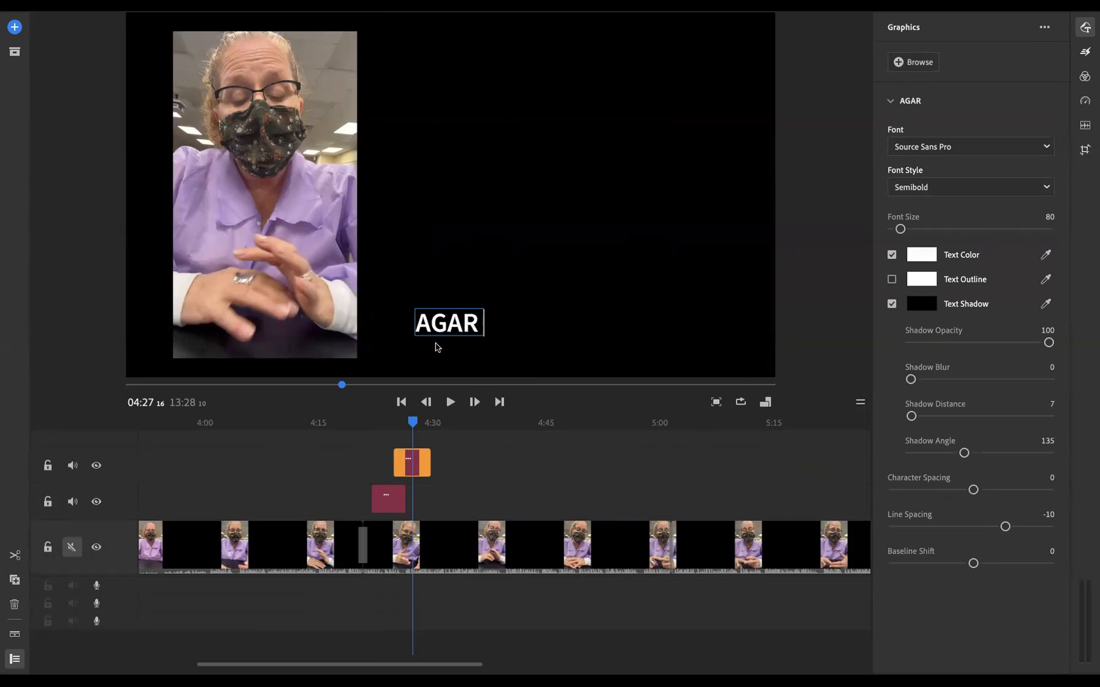
pyautogui.write(' for')
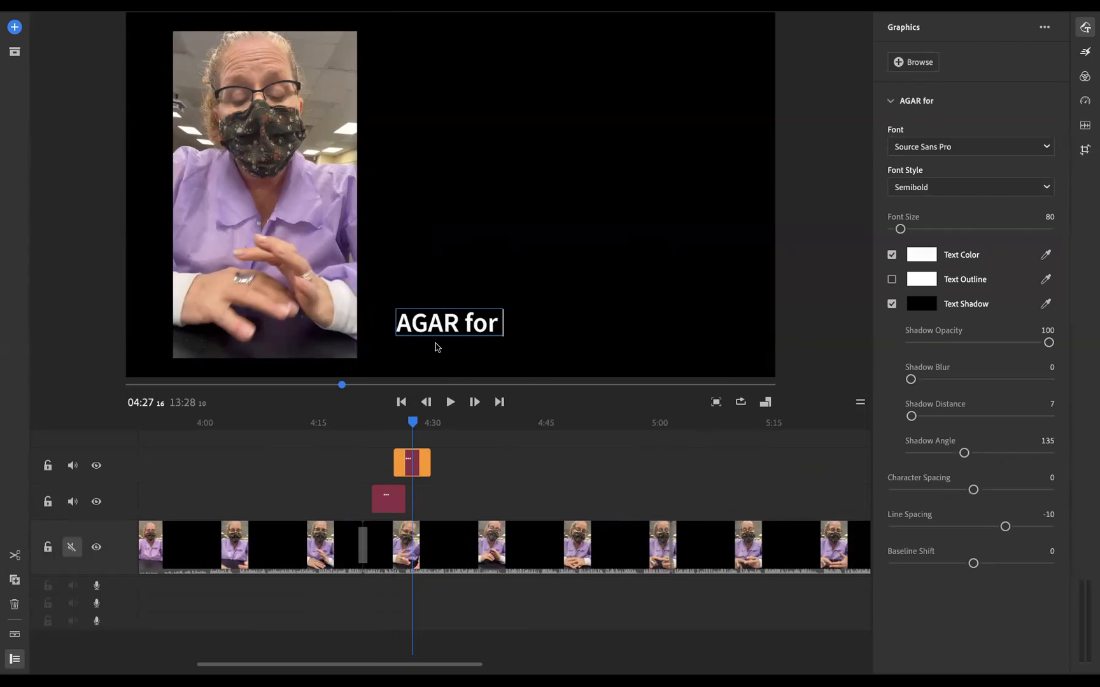
pyautogui.write(' Environmental testing')
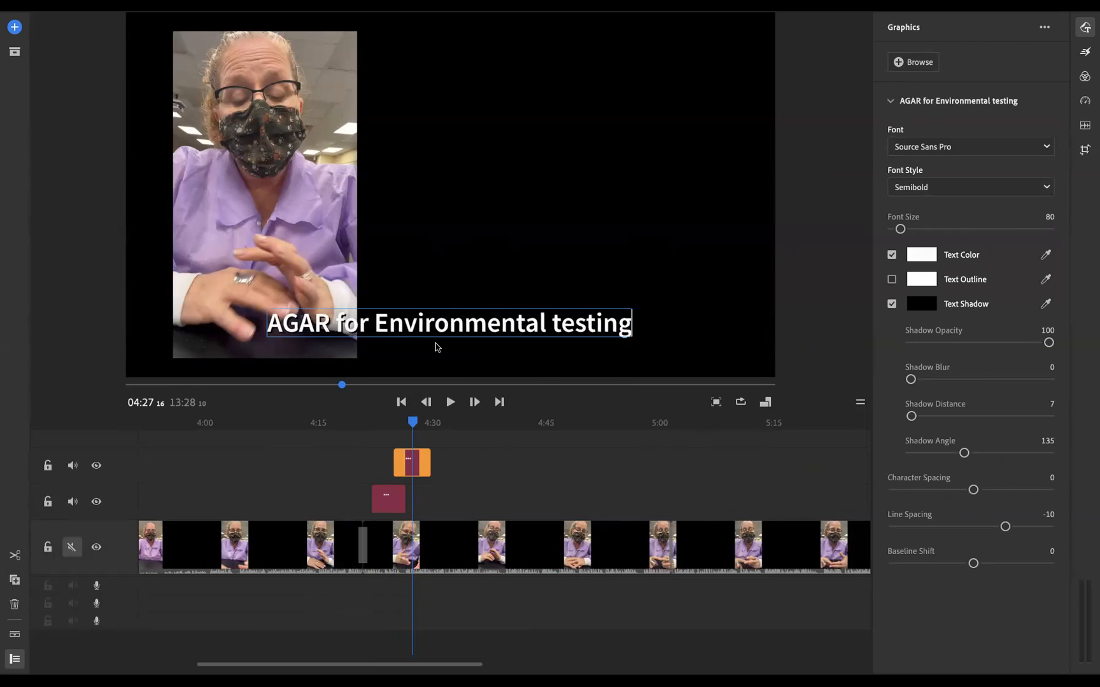
pyautogui.click(670, 344)
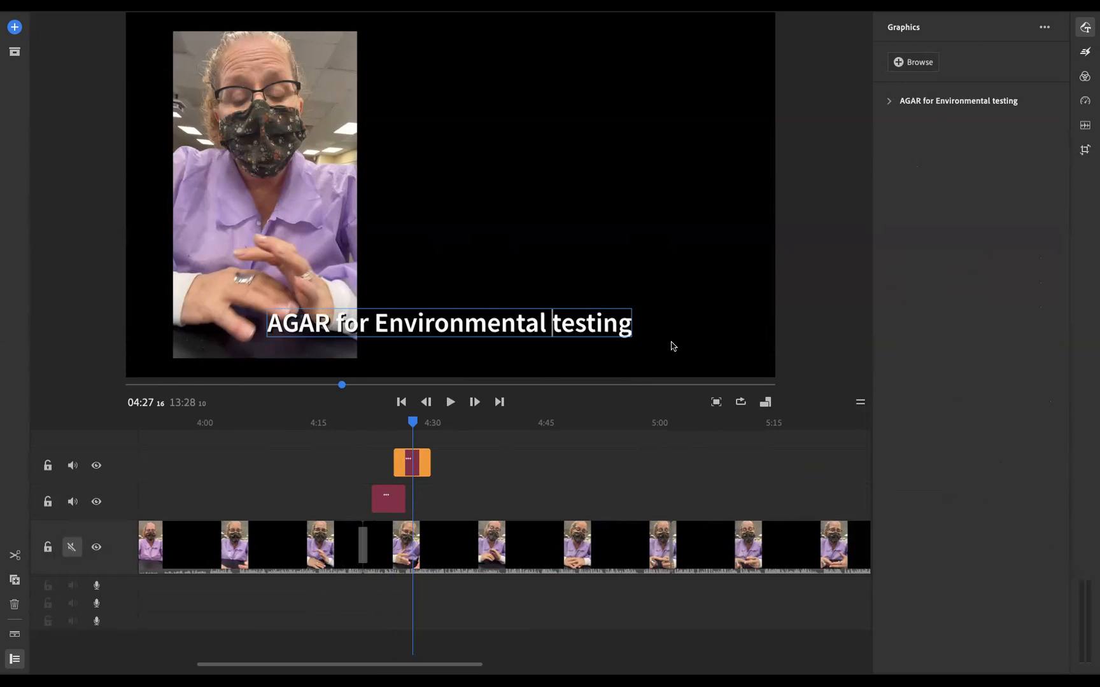
# Scale down the environmental testing title and place it beside the video below the EMB Agar text, checking both titles together
pyautogui.moveTo(775, 375); pyautogui.dragTo(741, 346)
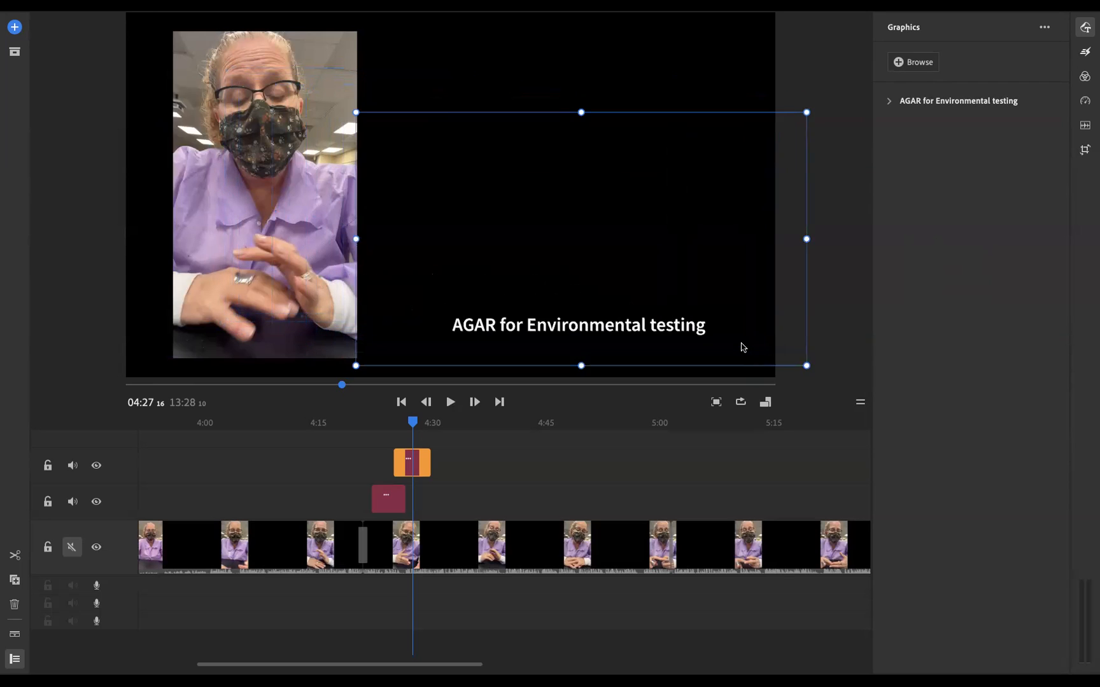
pyautogui.rightClick(440, 545)
pyautogui.moveTo(414, 420); pyautogui.dragTo(395, 447)
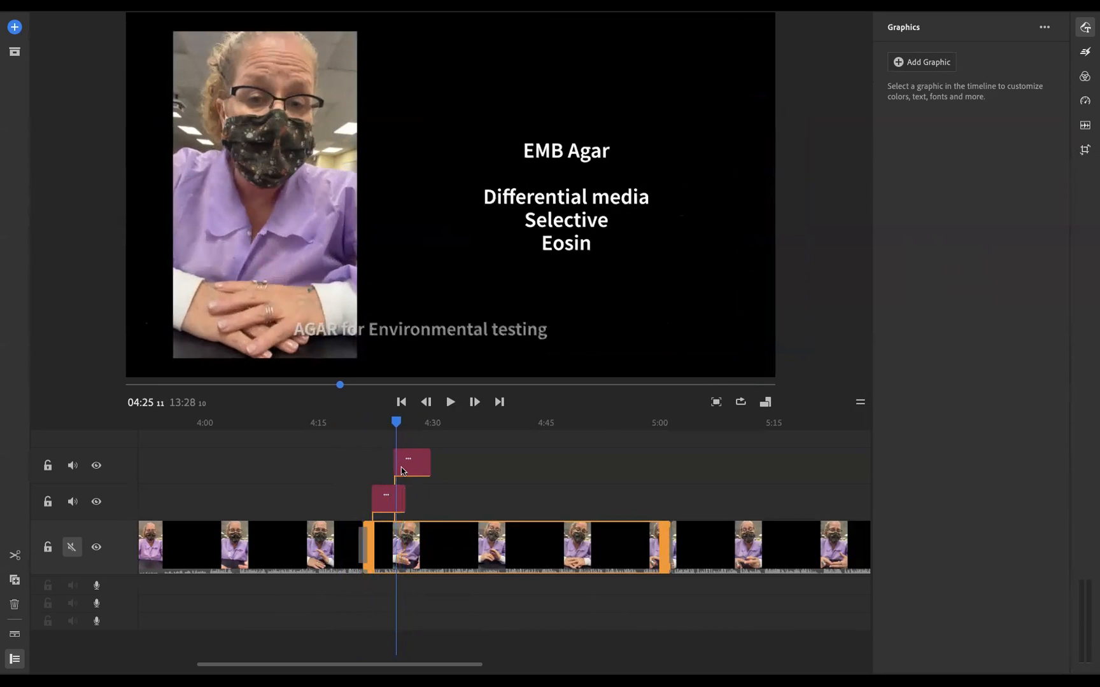
# Extend the end of the EMB Agar title clip to match the end of the title above it, and check past their end
pyautogui.click(387, 506)
pyautogui.moveTo(401, 502); pyautogui.dragTo(431, 503)
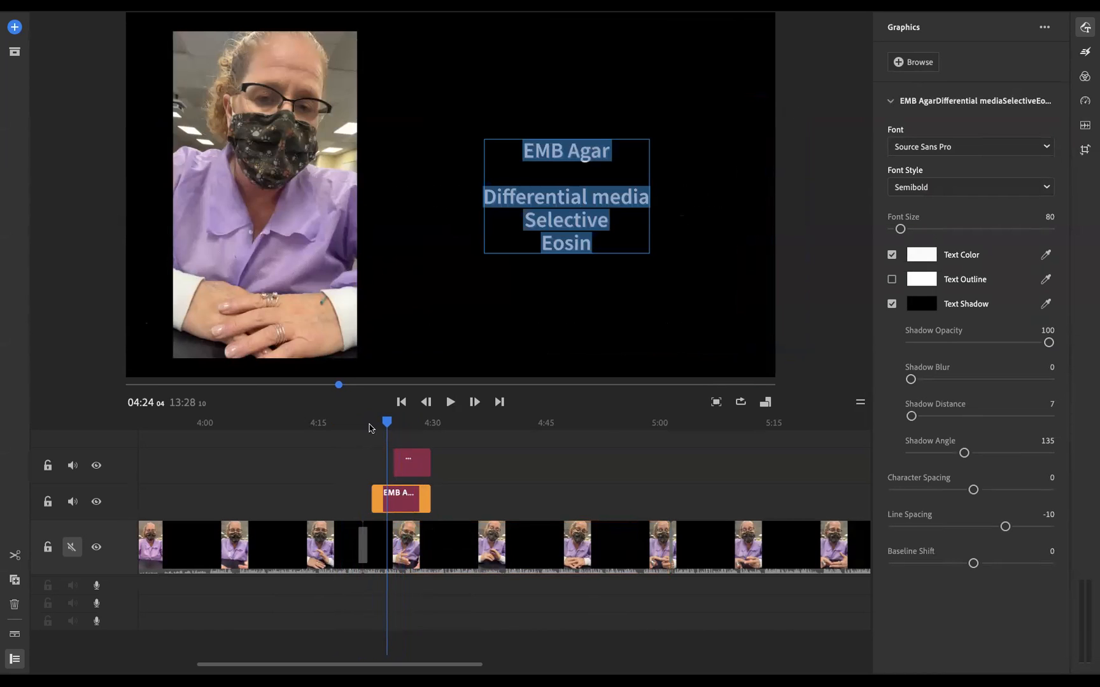
pyautogui.moveTo(389, 425); pyautogui.dragTo(444, 431)
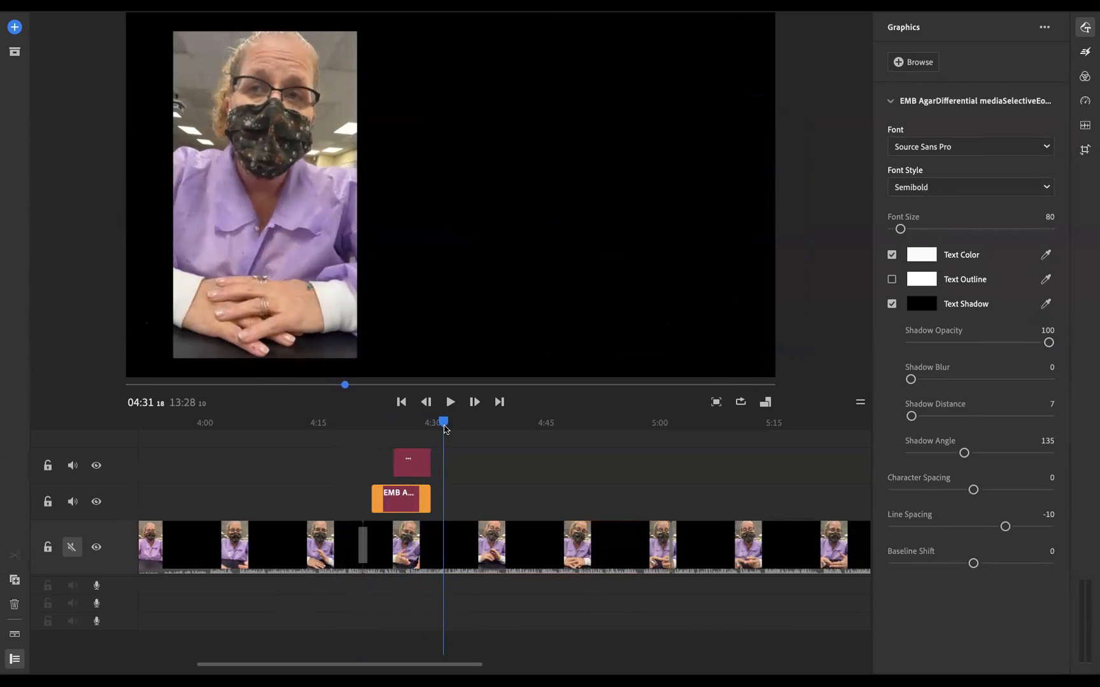
pyautogui.click(471, 492)
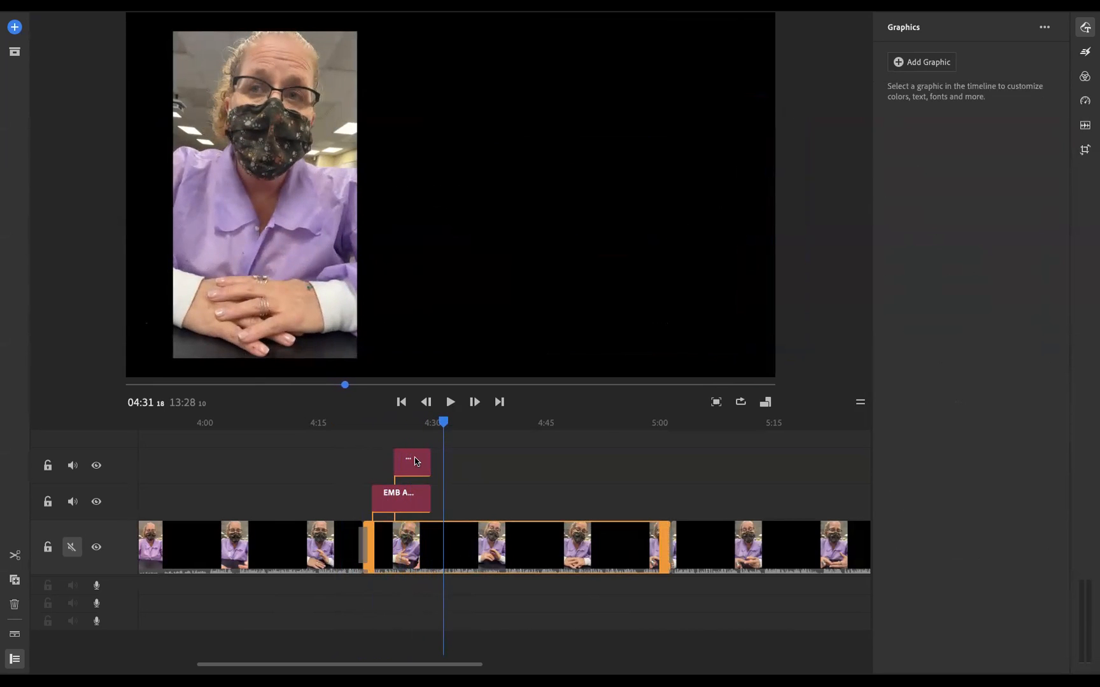
# Extend the ends of both title clips to about 4:34 so they finish together
pyautogui.moveTo(422, 469); pyautogui.dragTo(463, 471)
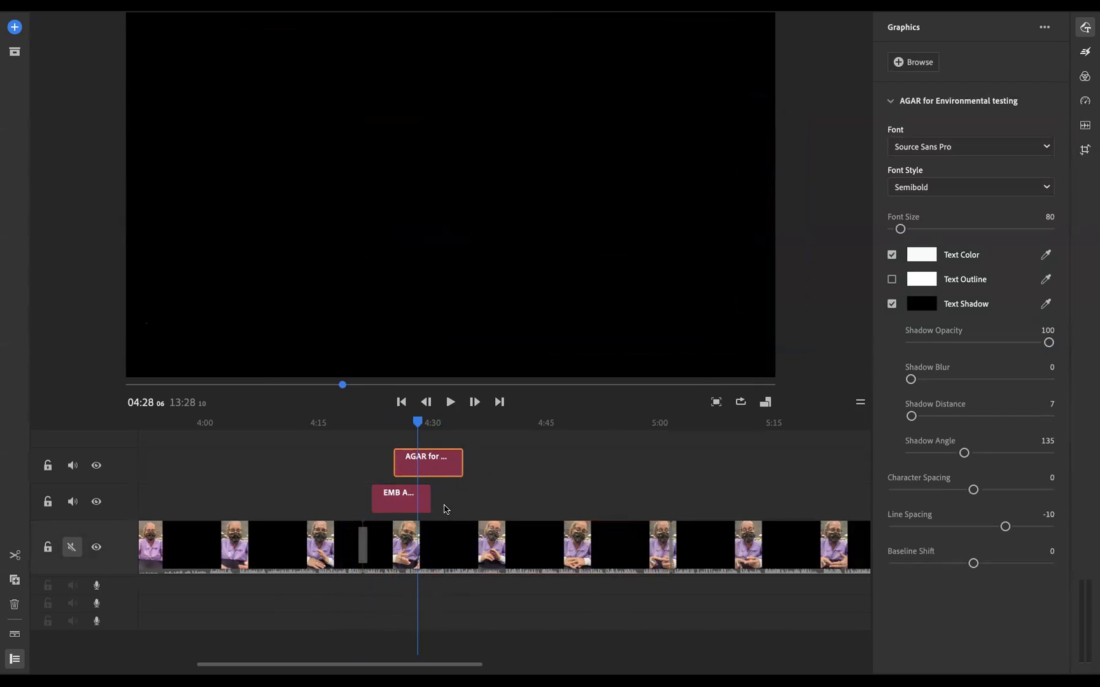
pyautogui.moveTo(429, 508); pyautogui.dragTo(464, 513)
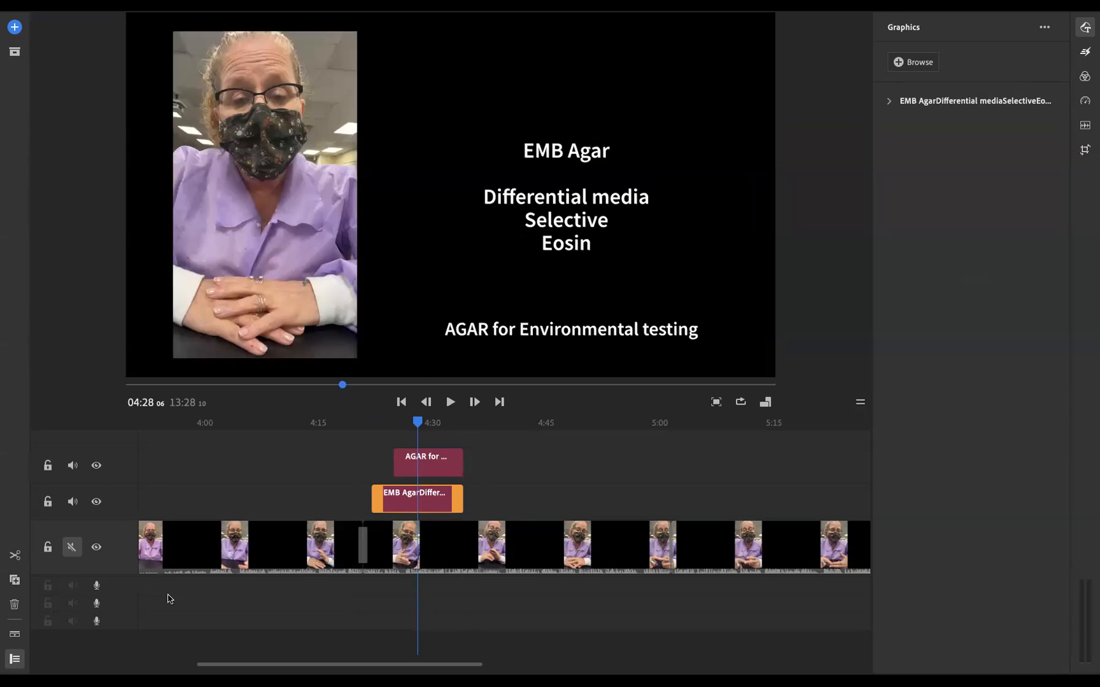
# Browse the stock audio loops, preview R&B Late Night Guitars, and add it to the timeline
pyautogui.click(14, 27)
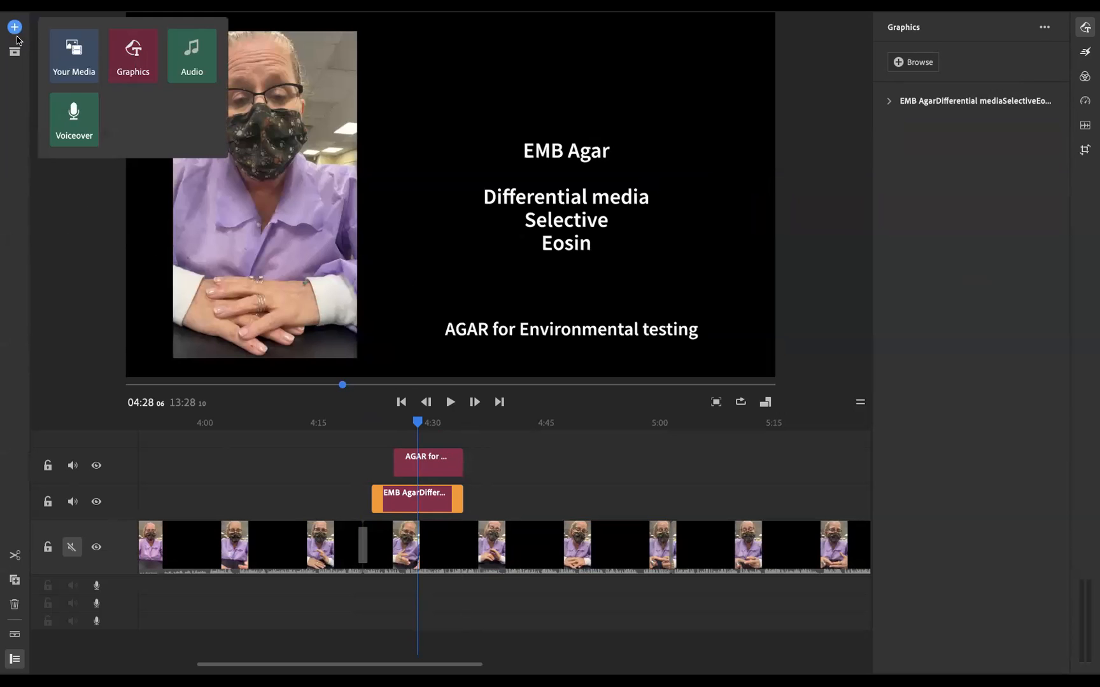
pyautogui.click(188, 61)
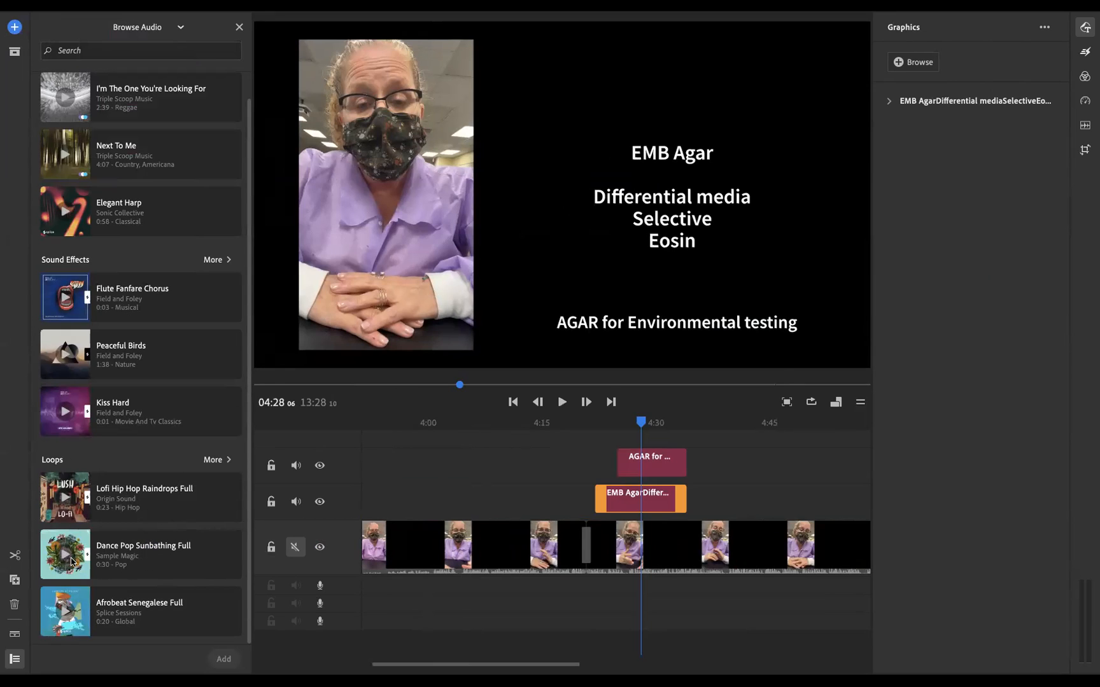
pyautogui.click(213, 460)
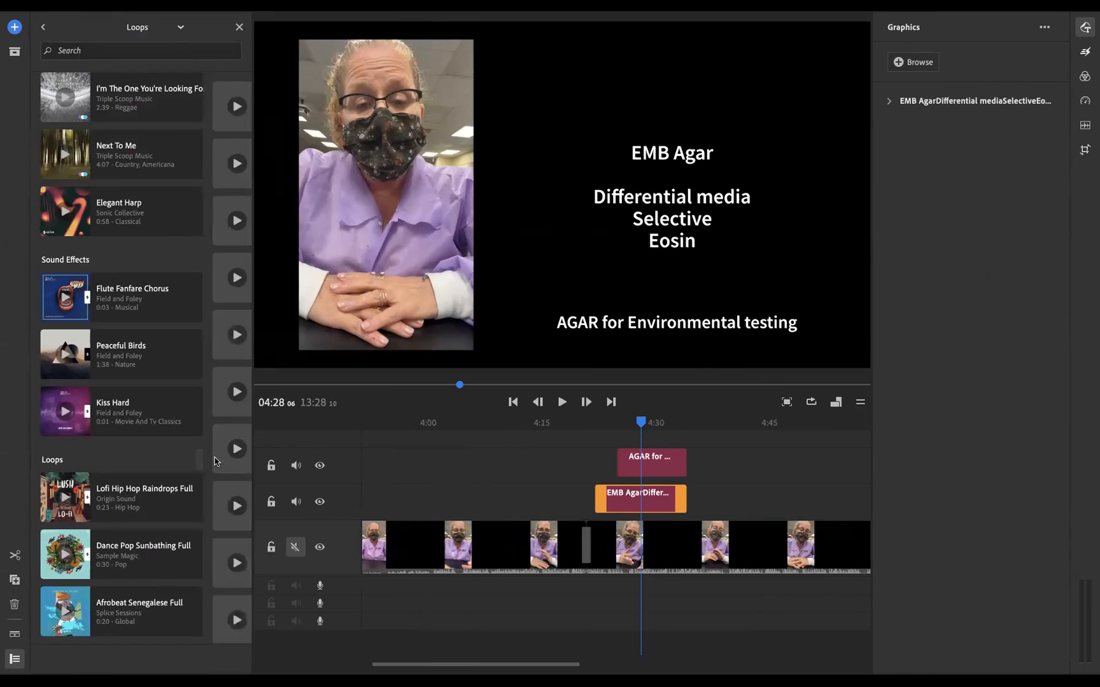
pyautogui.scroll(-20, 171, 474)
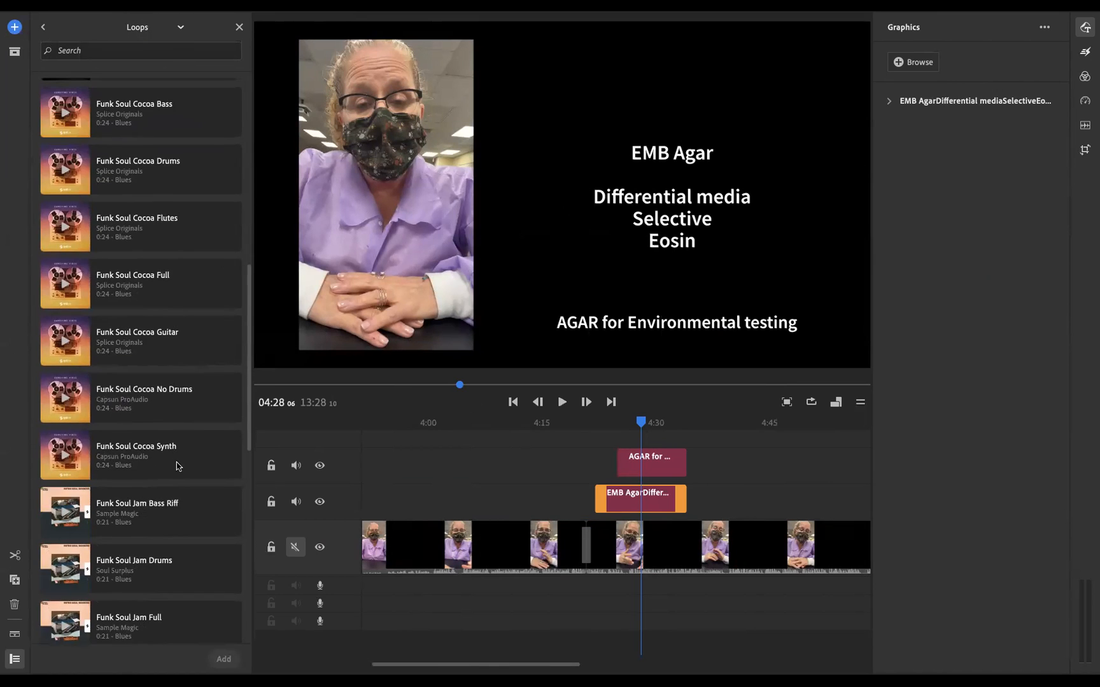
pyautogui.scroll(-18, 127, 453)
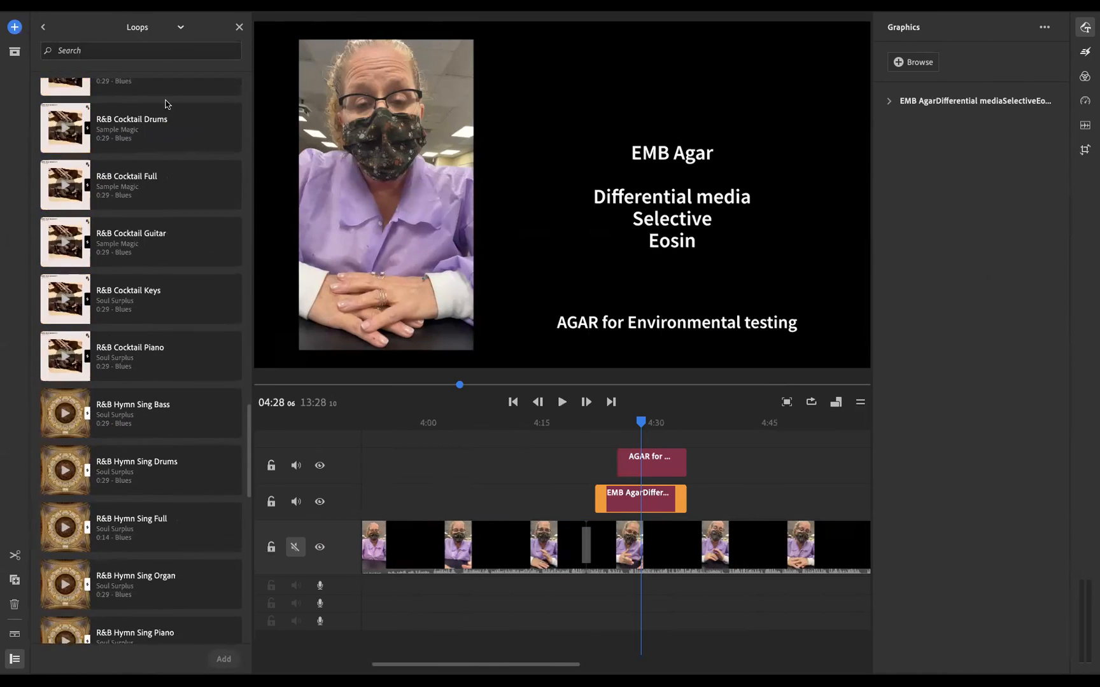
pyautogui.click(137, 416)
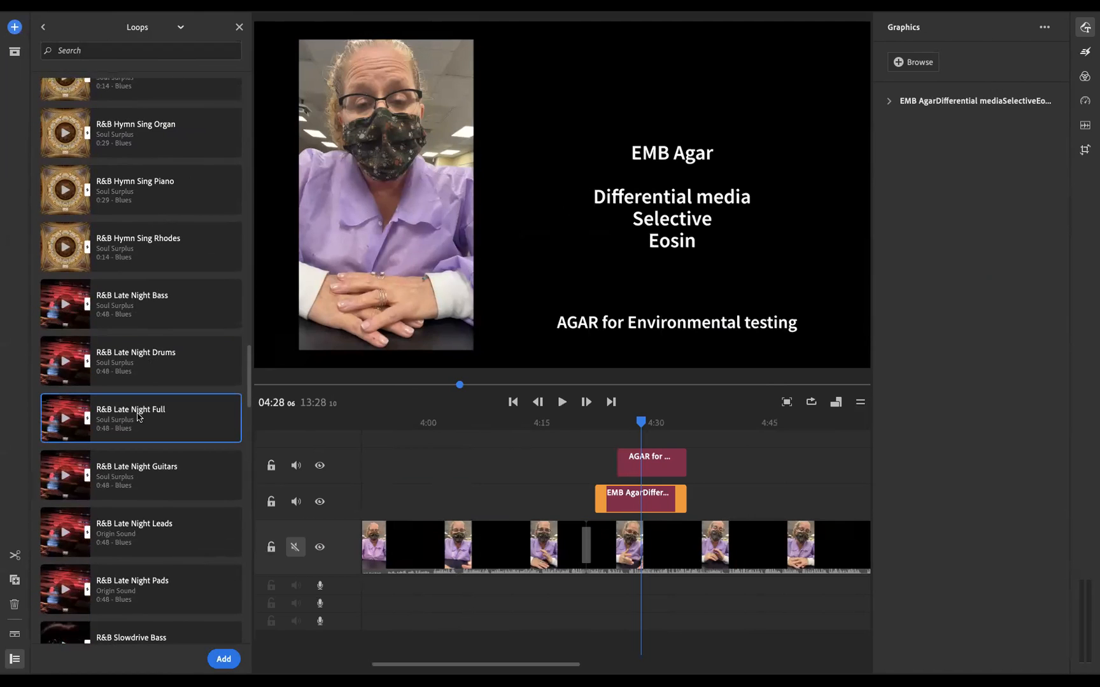
pyautogui.click(64, 420)
pyautogui.click(68, 478)
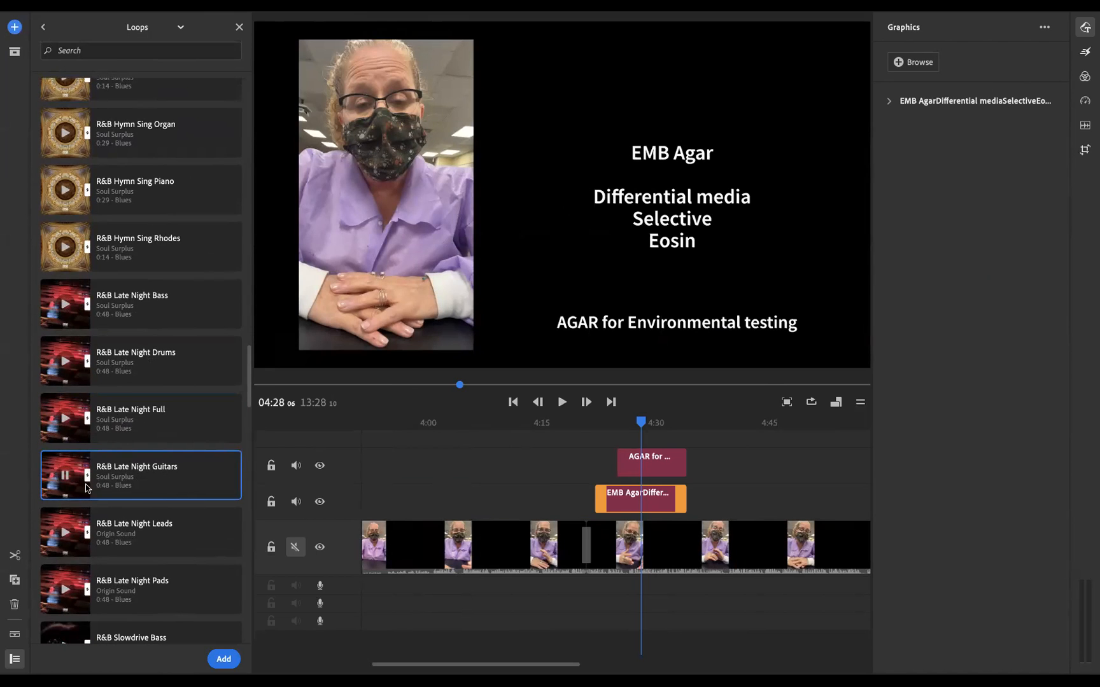
pyautogui.click(66, 481)
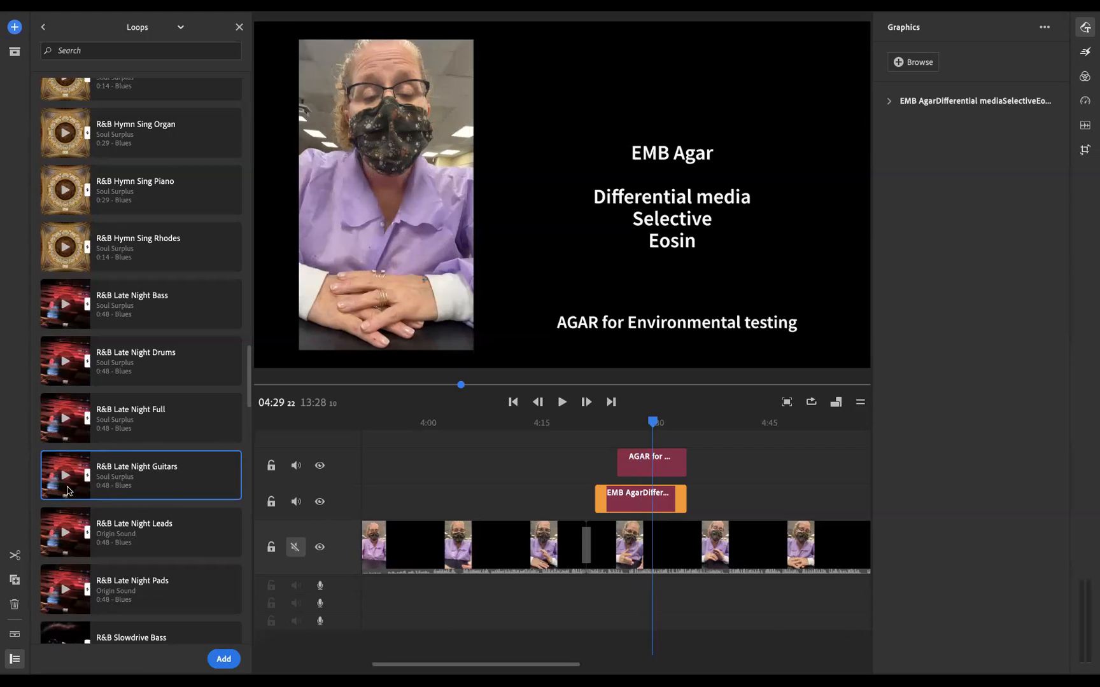
pyautogui.click(220, 661)
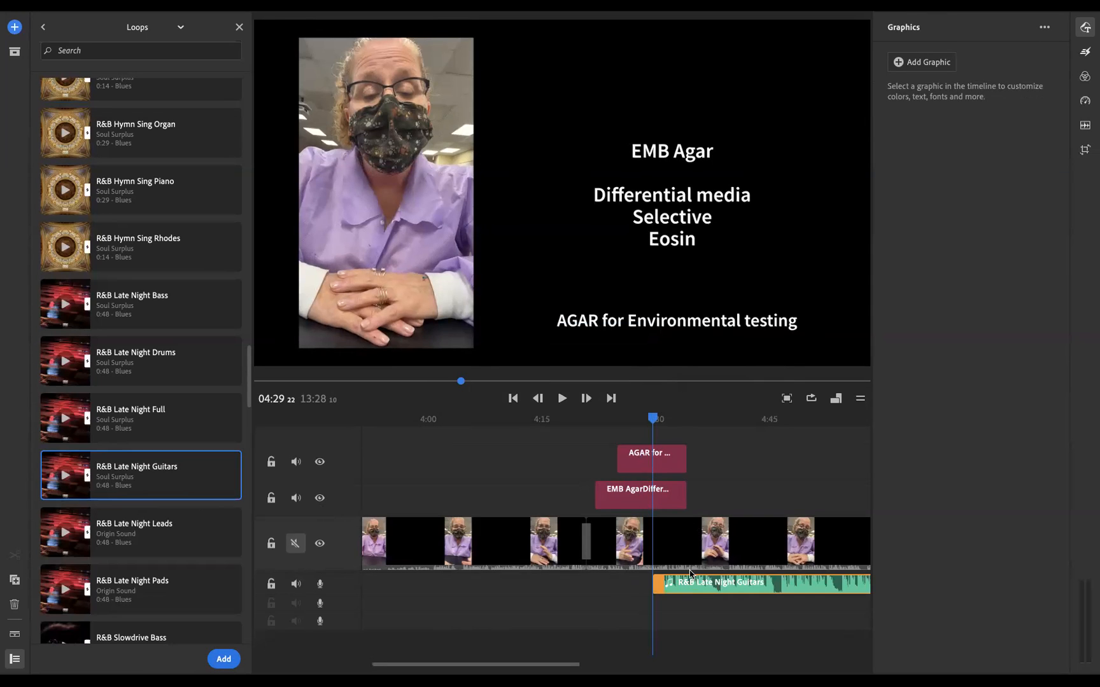
# Move the R&B Late Night Guitars clip earlier so it starts at the video transition, at about 4:21
pyautogui.hscroll(3, 730, 566)
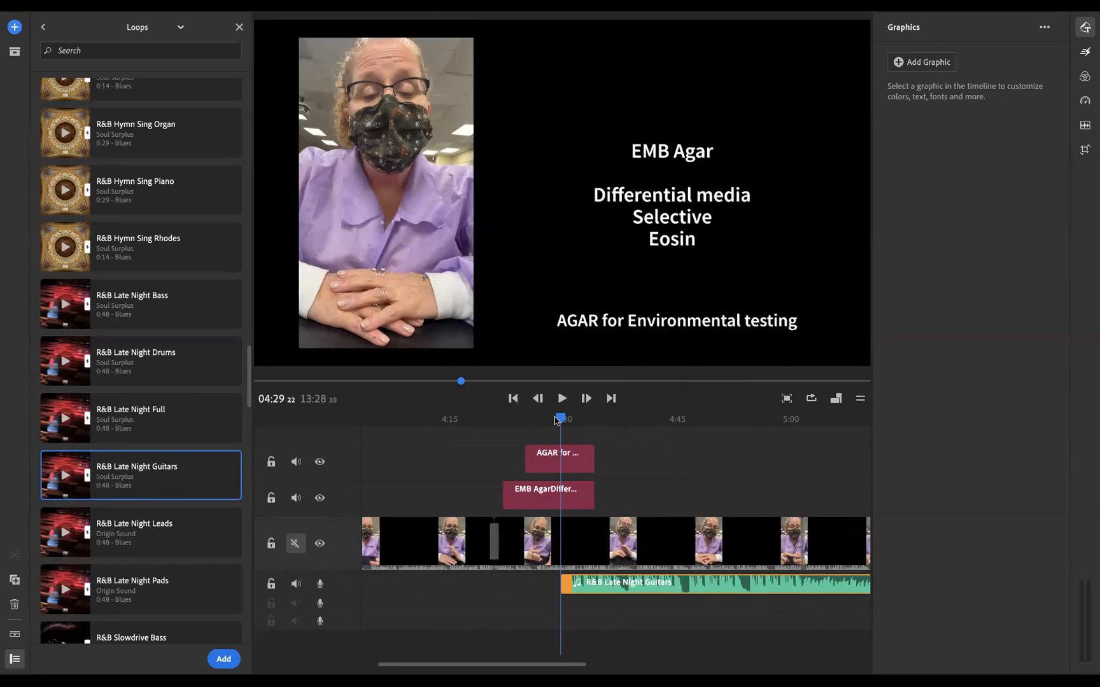
pyautogui.moveTo(591, 592); pyautogui.dragTo(534, 592)
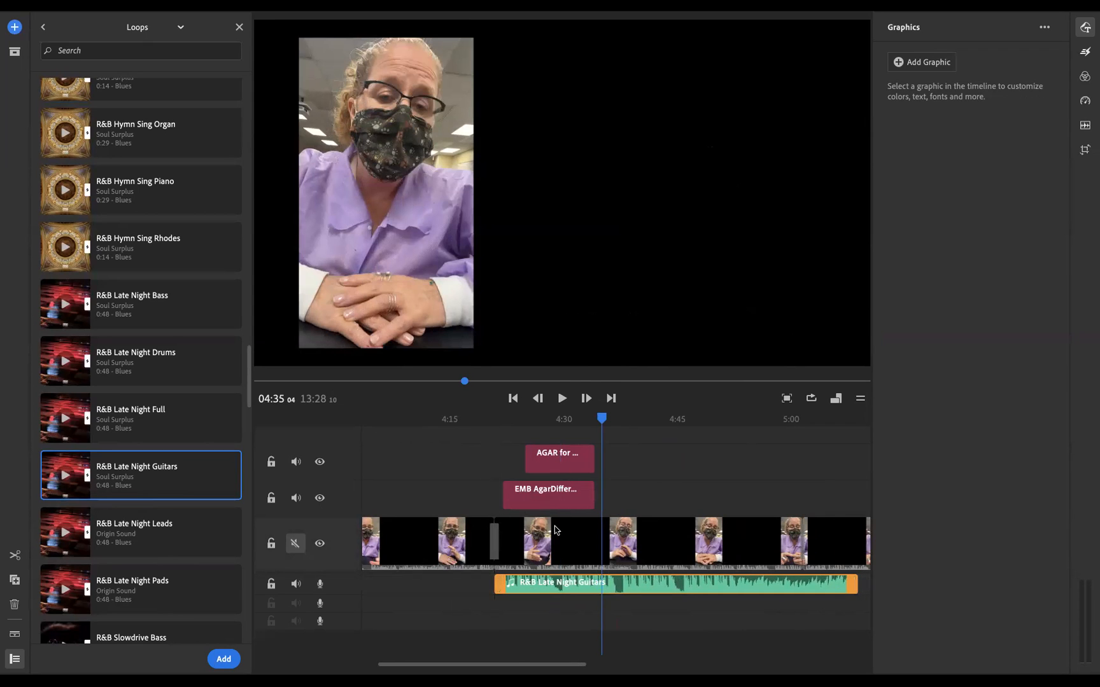
pyautogui.click(600, 419)
pyautogui.hscroll(4, 582, 420)
pyautogui.moveTo(471, 421); pyautogui.dragTo(366, 477)
# Apply a 0.50-second Dissolve transition to the music clip and play its beginning to check the fade-in
pyautogui.click(415, 586)
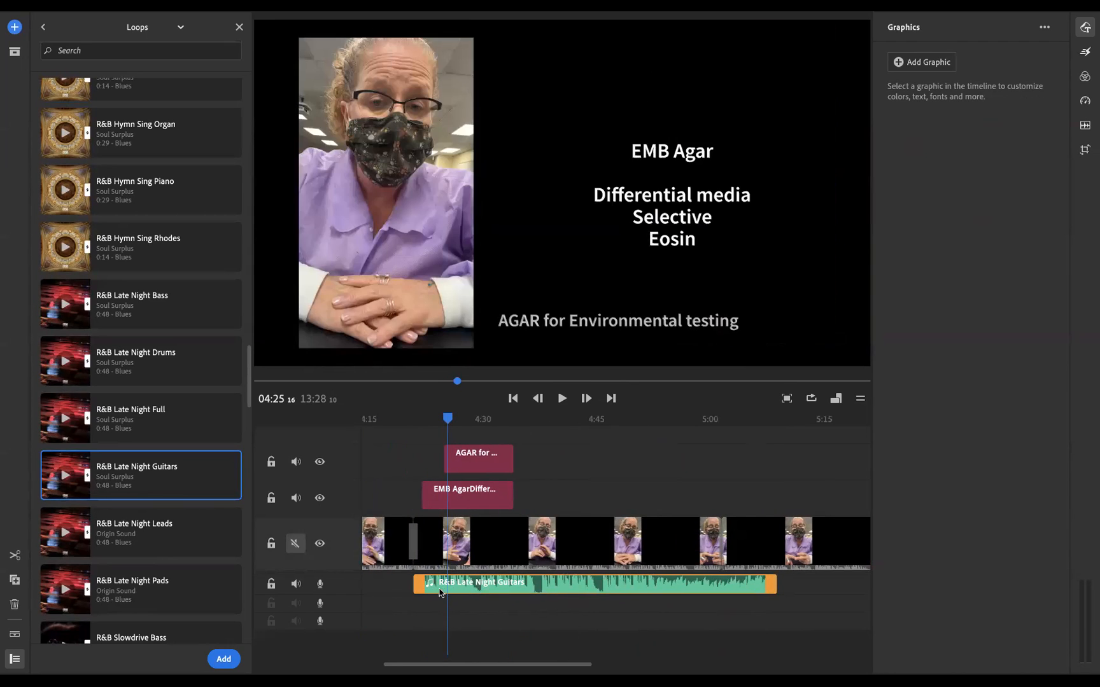
pyautogui.click(1085, 53)
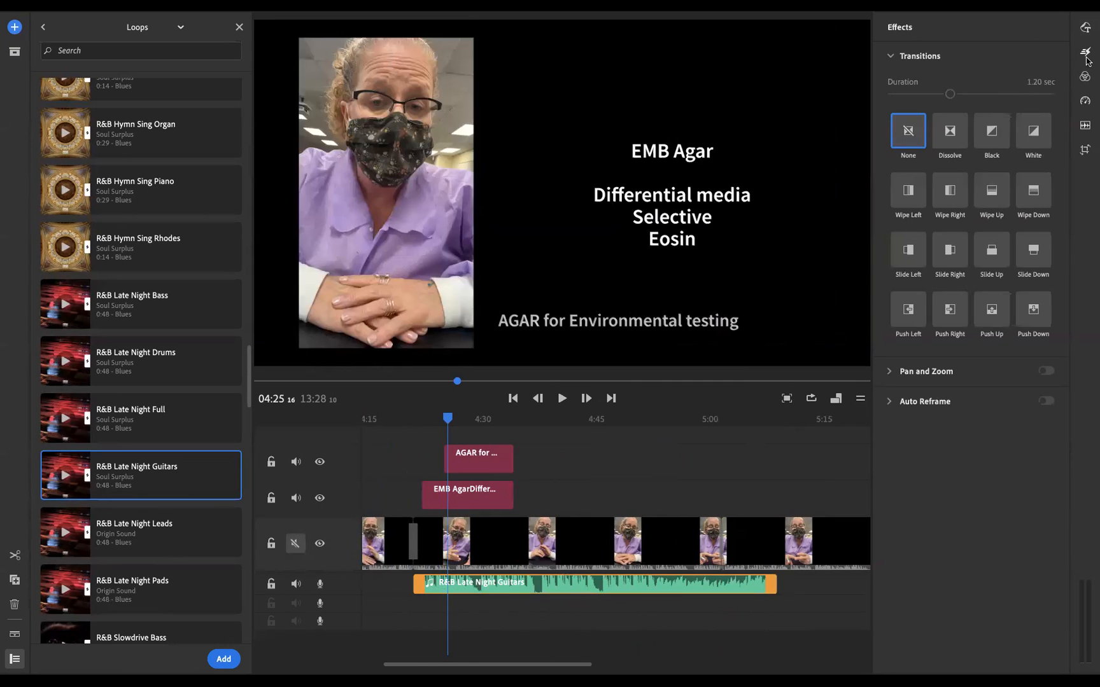
pyautogui.click(950, 134)
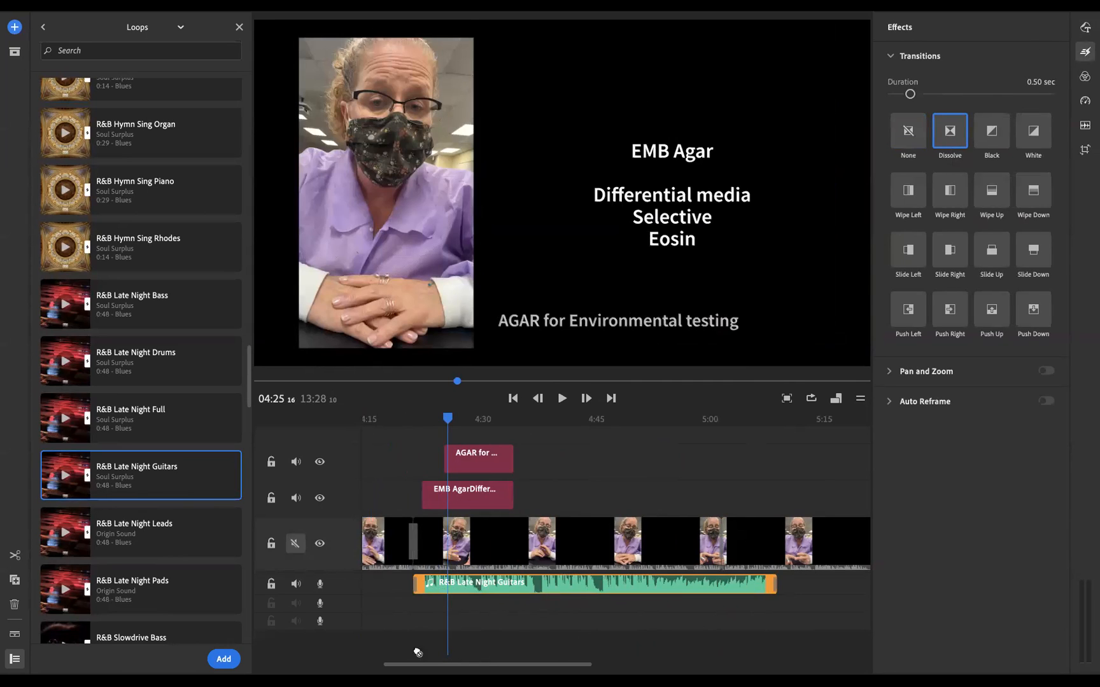
pyautogui.click(431, 635)
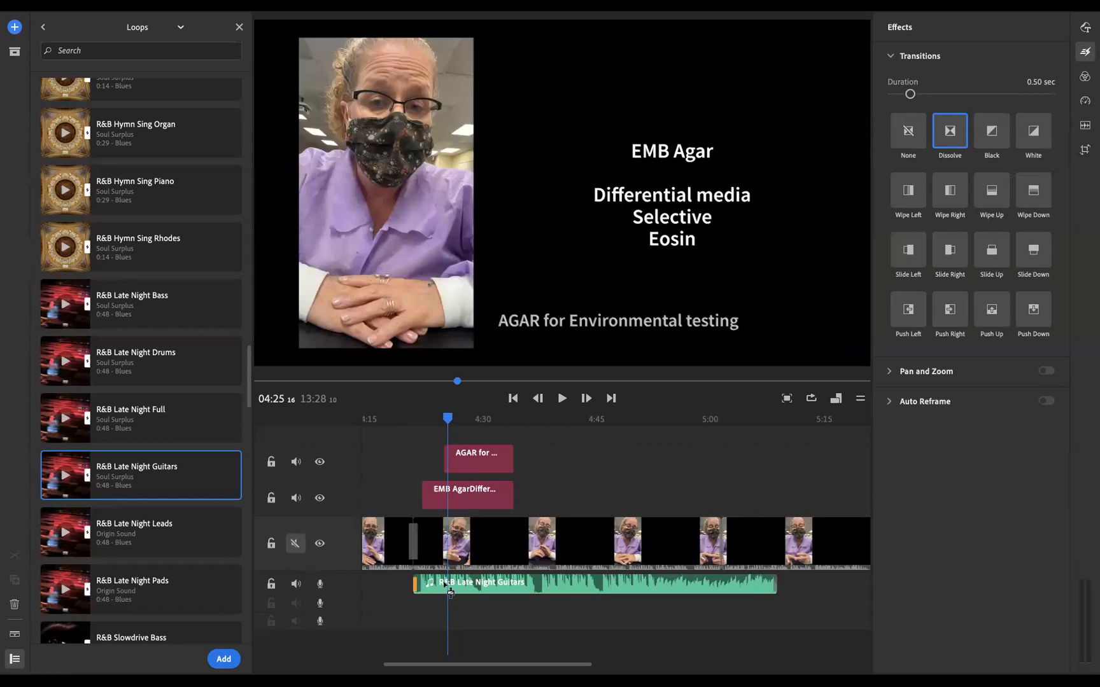
pyautogui.moveTo(449, 418); pyautogui.dragTo(410, 423)
pyautogui.click(562, 399)
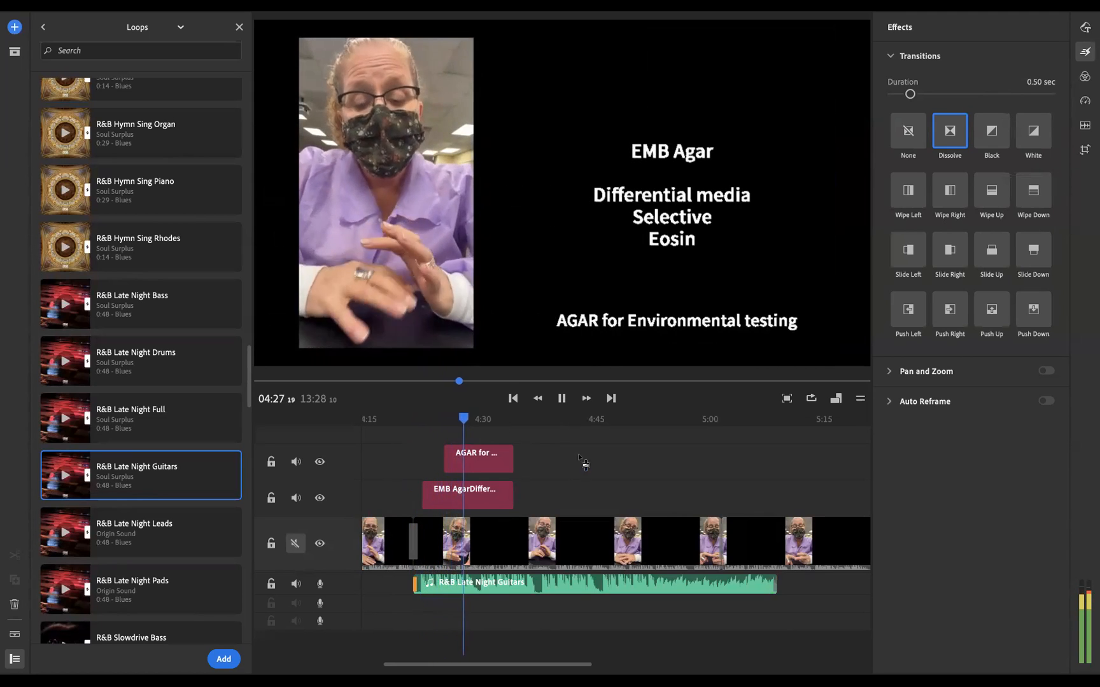
pyautogui.click(562, 399)
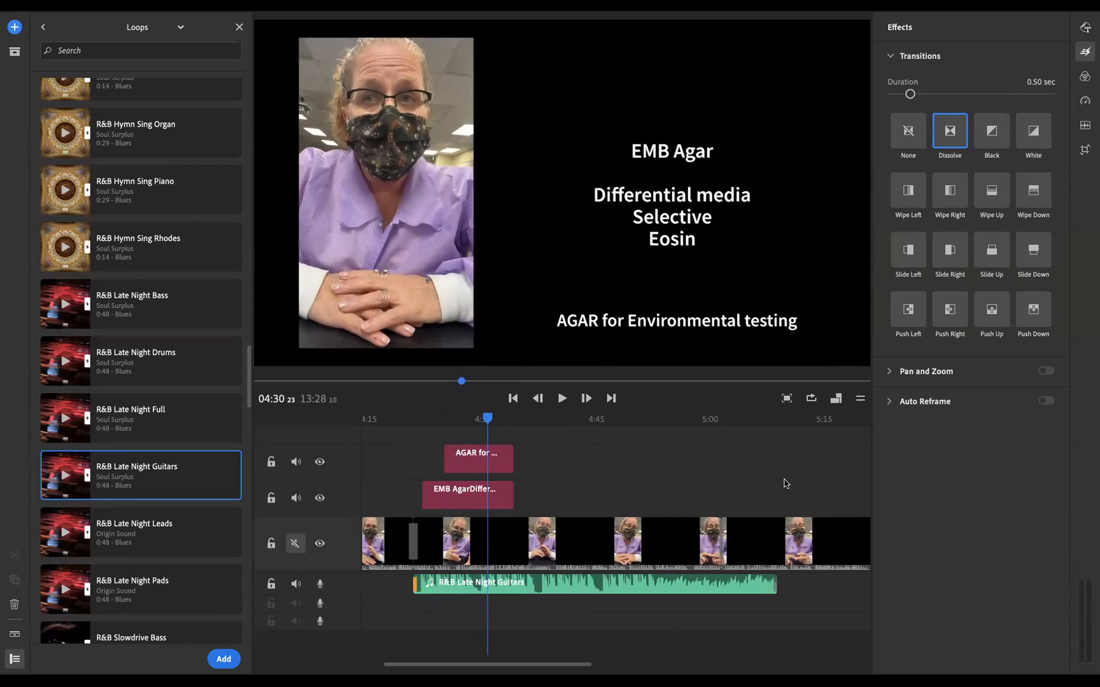
# Lower the music clip's volume to 22 and play its closing part to check the level
pyautogui.click(1085, 126)
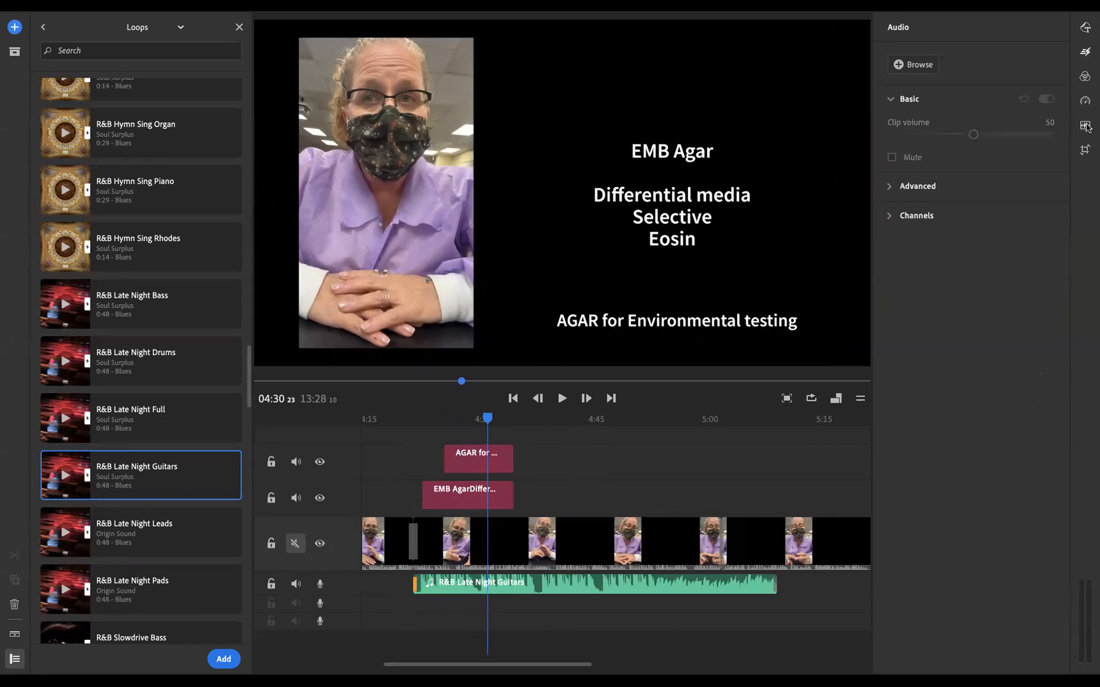
pyautogui.click(740, 590)
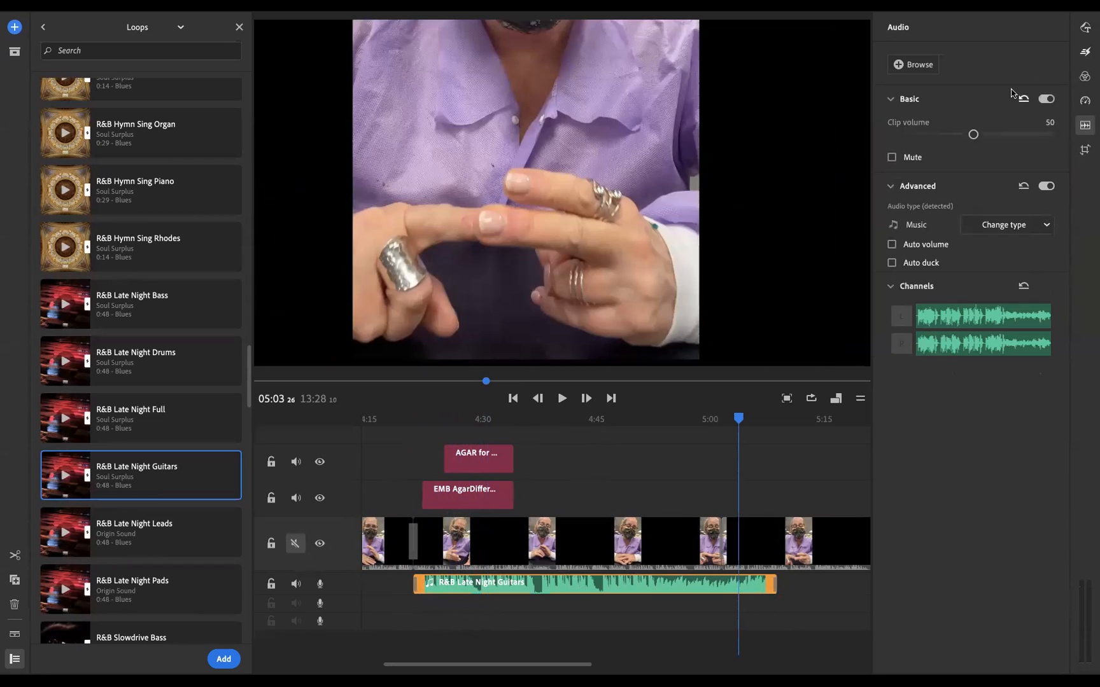
pyautogui.moveTo(972, 135); pyautogui.dragTo(928, 135)
pyautogui.moveTo(735, 419); pyautogui.dragTo(695, 418)
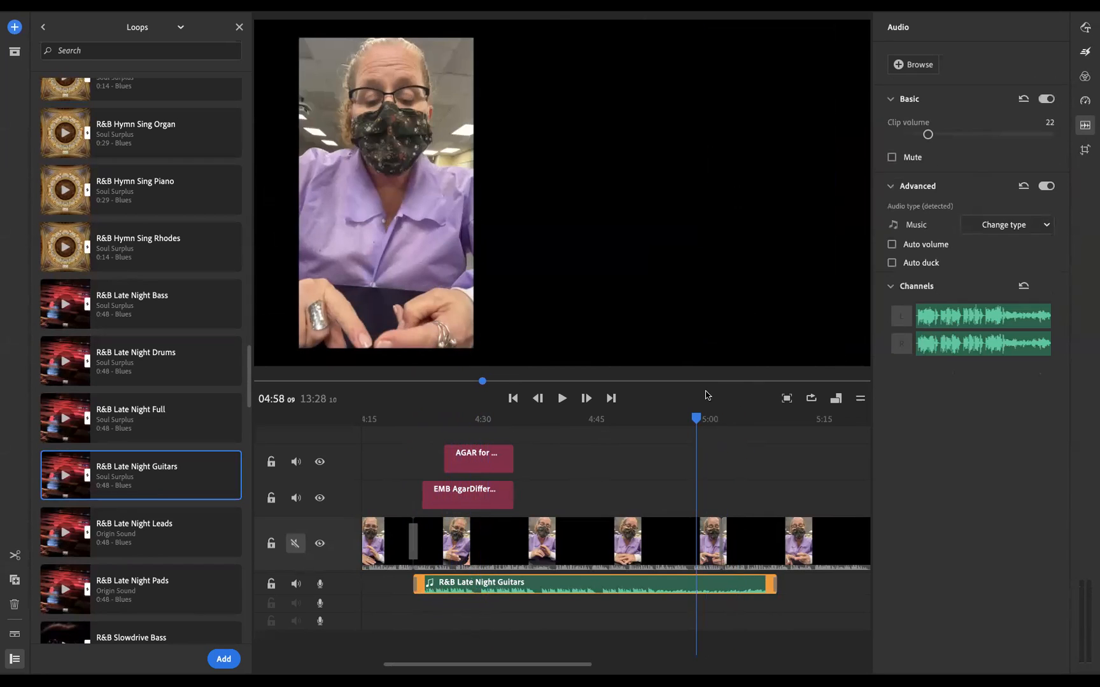
pyautogui.click(560, 404)
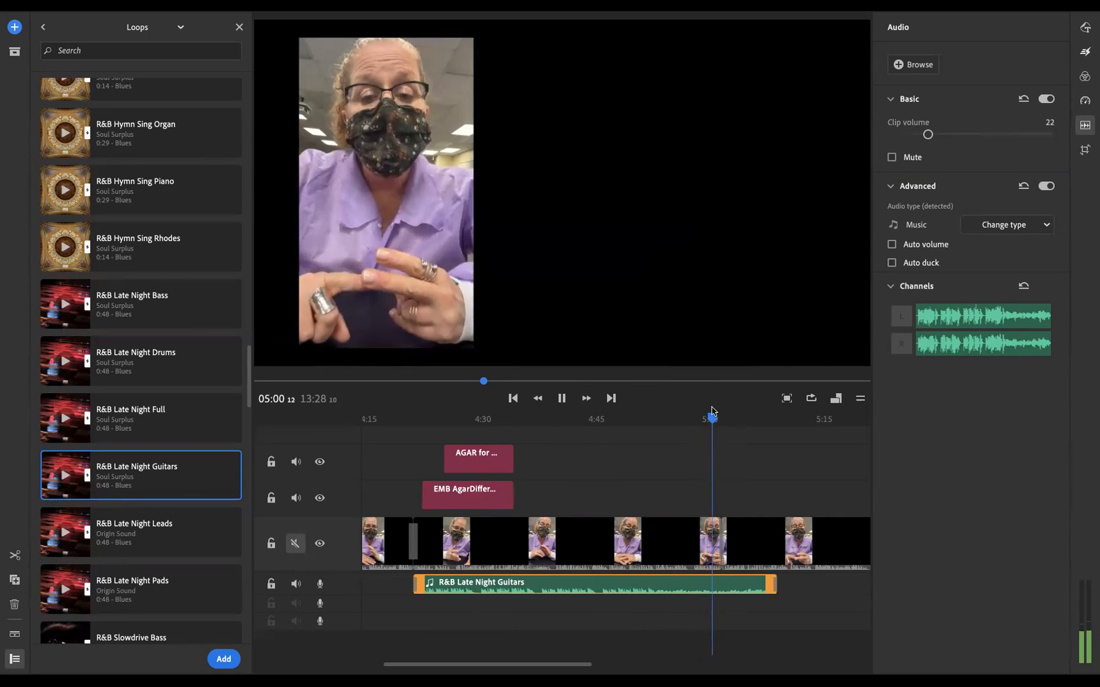
pyautogui.moveTo(930, 135)
pyautogui.mouseDown()
pyautogui.moveTo(990, 138)
pyautogui.moveTo(918, 146)
pyautogui.moveTo(928, 138)
pyautogui.mouseUp()
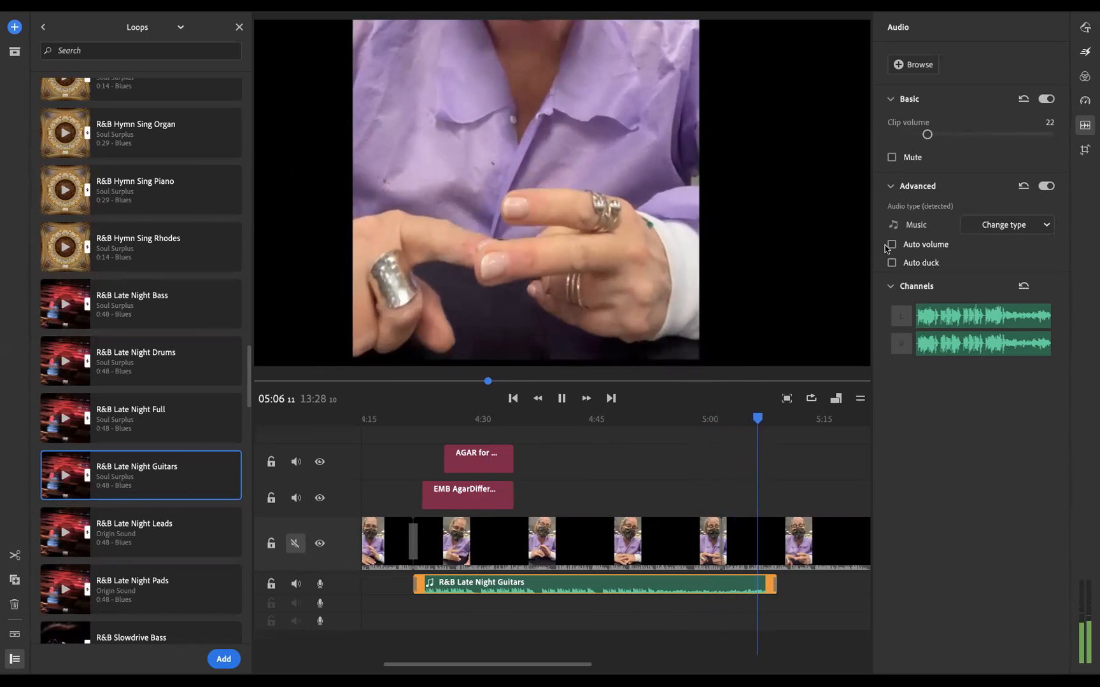
# View the audio type options for the music clip, and stop playback
pyautogui.click(1018, 228)
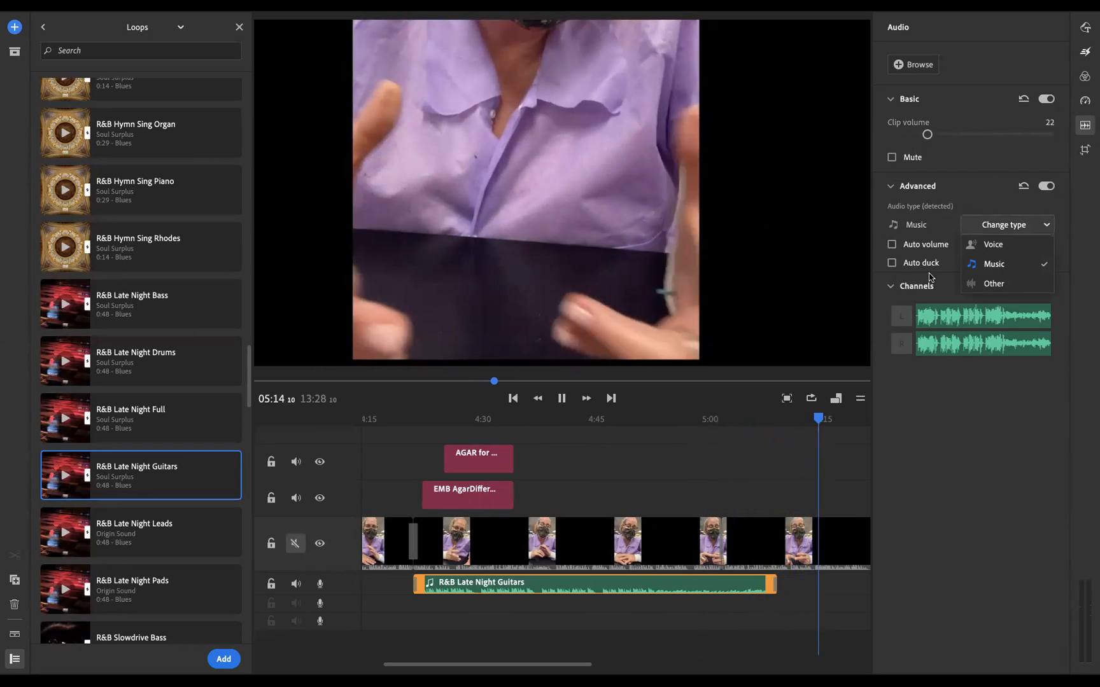
pyautogui.click(566, 400)
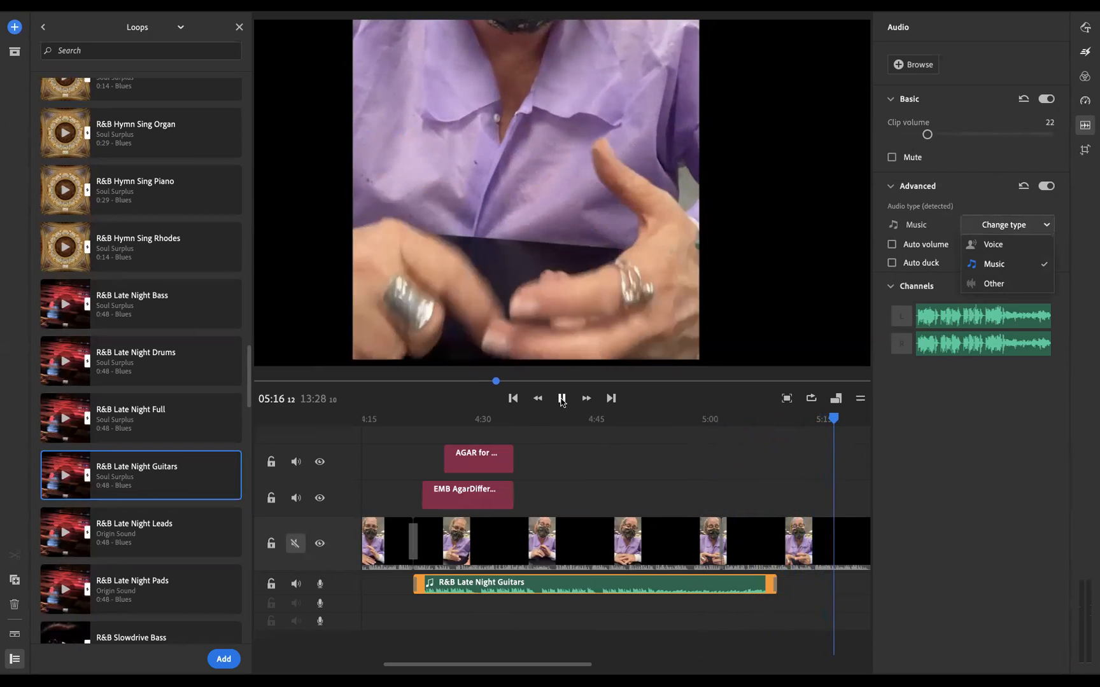
pyautogui.click(835, 466)
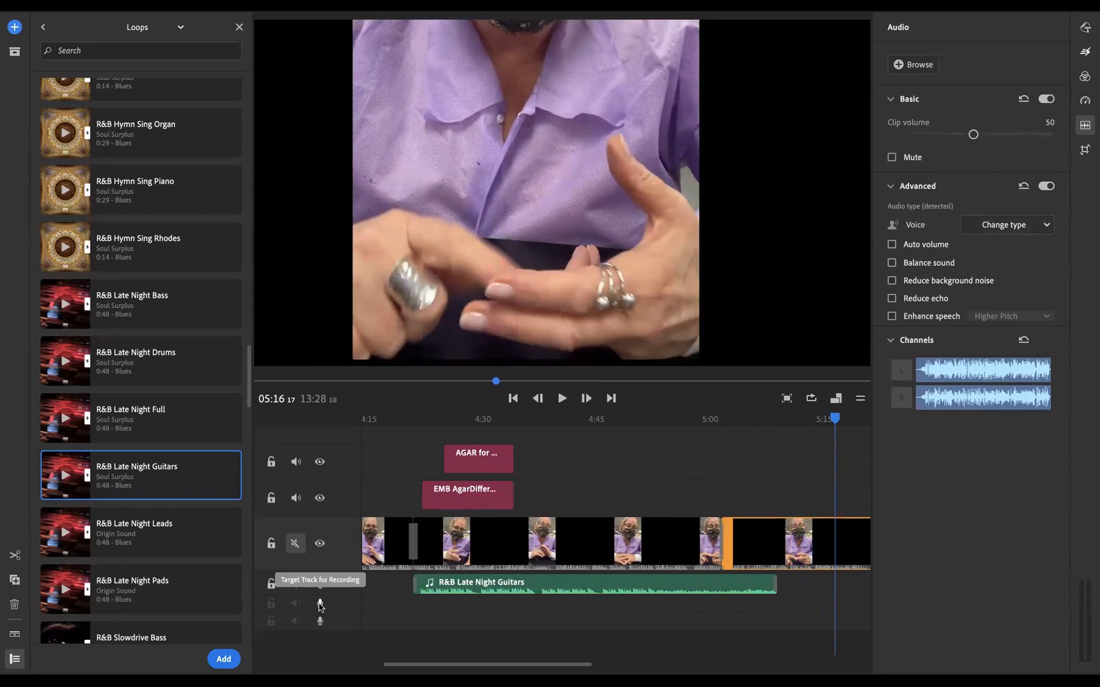
# Record a voiceover on the second audio track from 4:21 to about 4:34, below the music
pyautogui.moveTo(835, 418); pyautogui.dragTo(404, 524)
pyautogui.moveTo(410, 523); pyautogui.dragTo(412, 525)
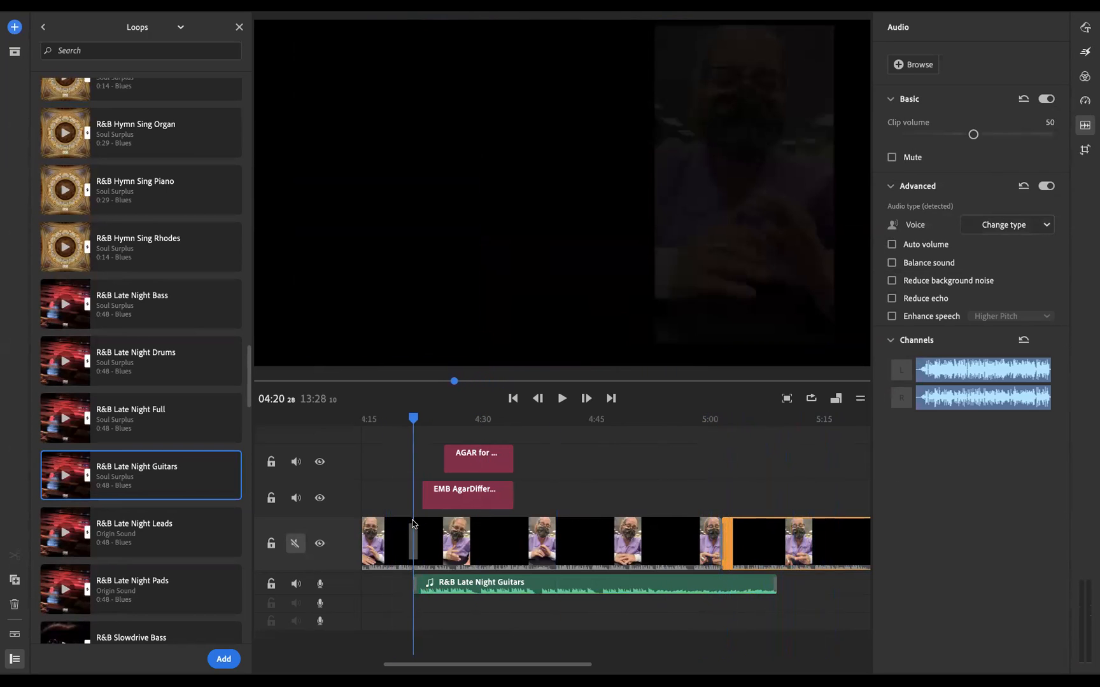
pyautogui.click(422, 562)
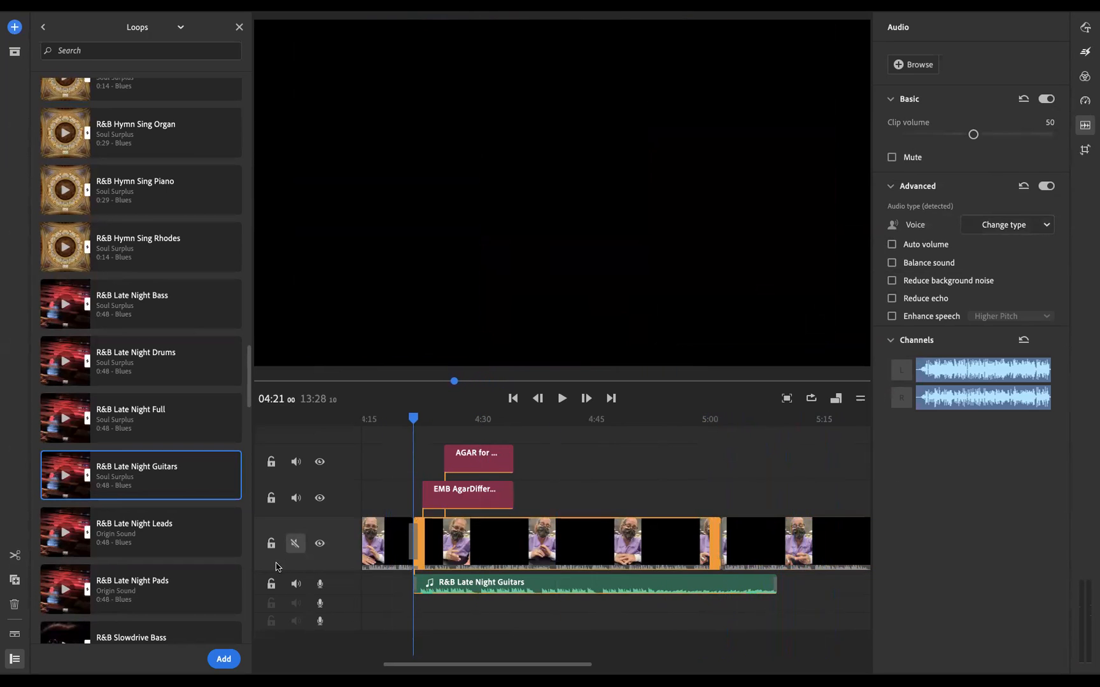
pyautogui.click(320, 604)
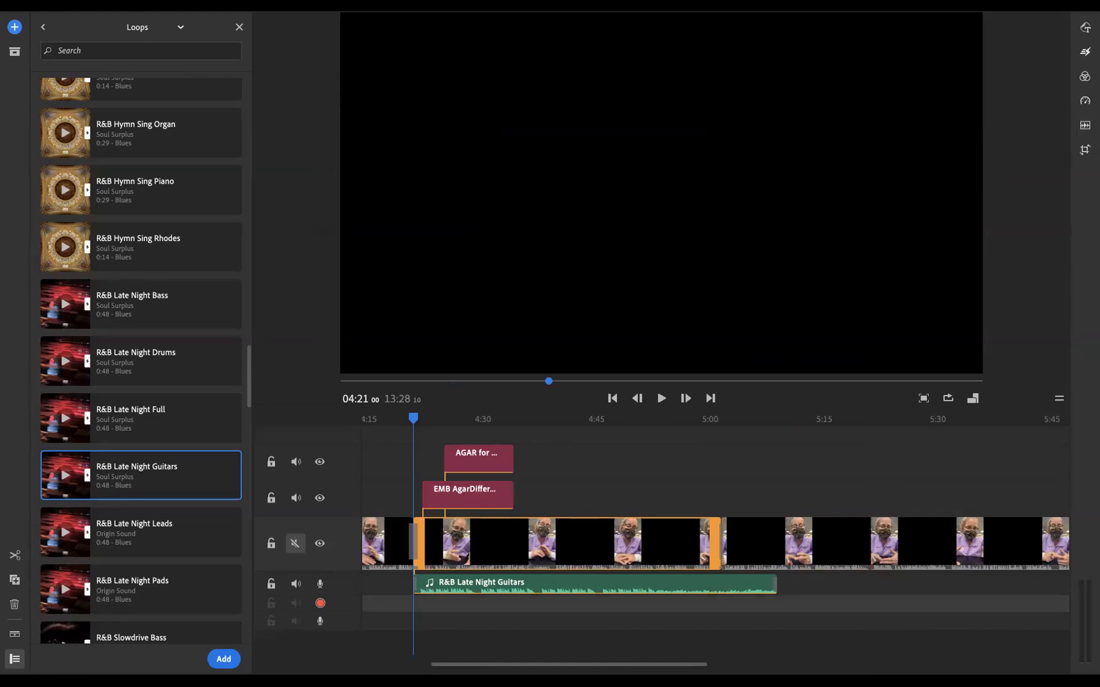
pyautogui.click(320, 604)
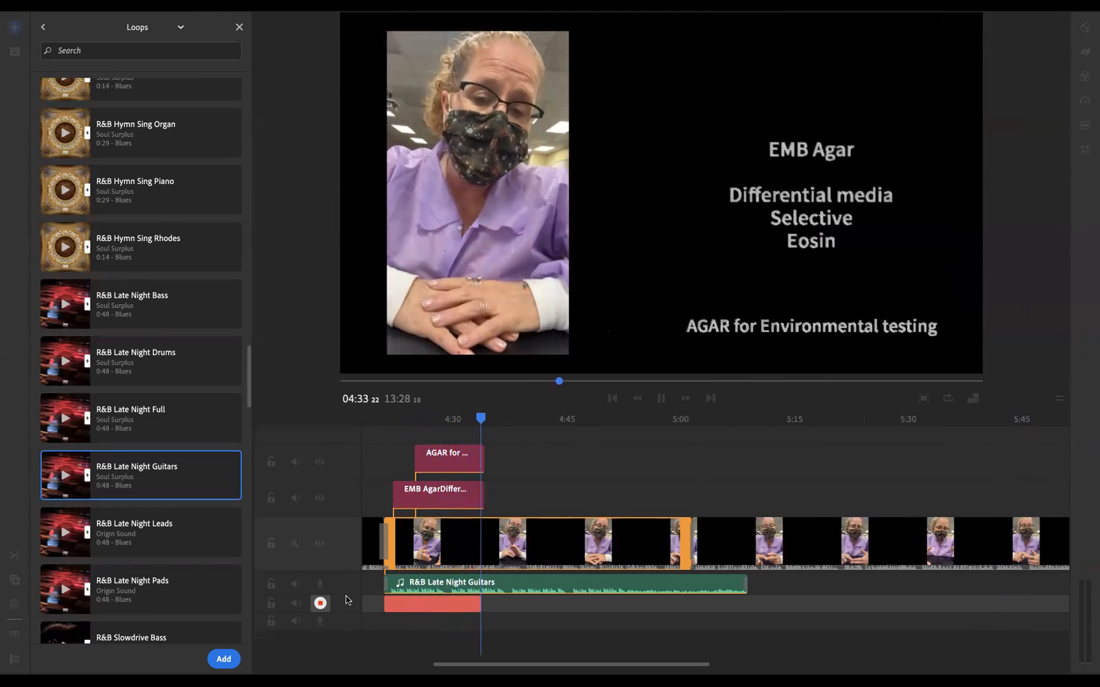
pyautogui.click(320, 604)
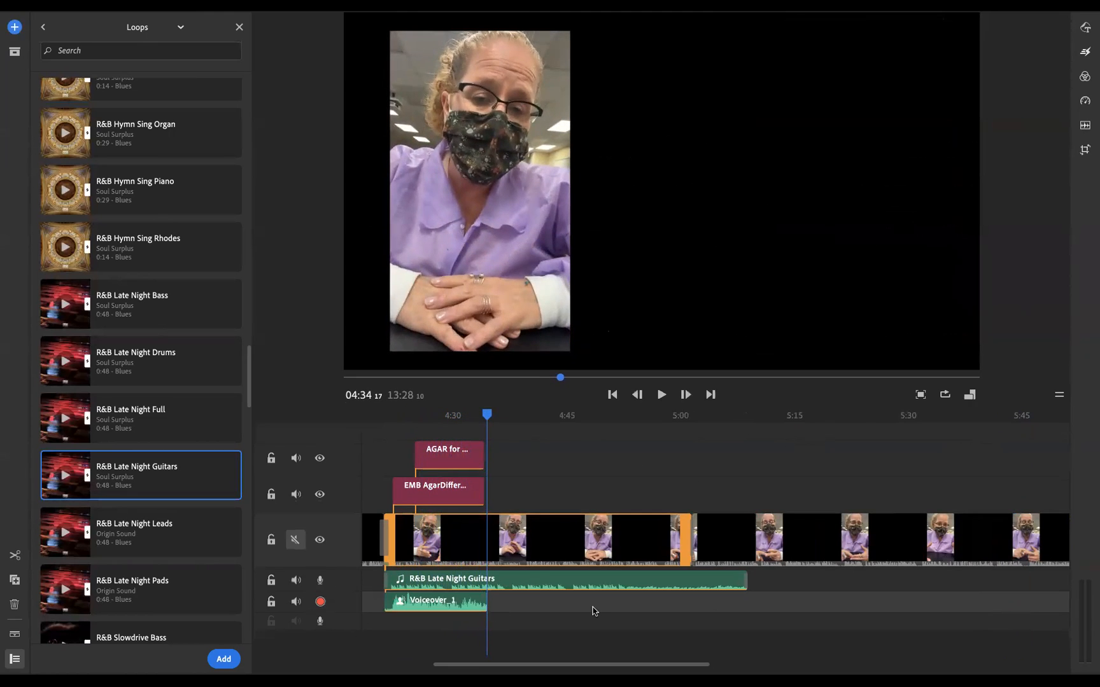
# Return to the start of the voiceover at about 4:21 and briefly play it back with the music
pyautogui.moveTo(487, 415); pyautogui.dragTo(383, 439)
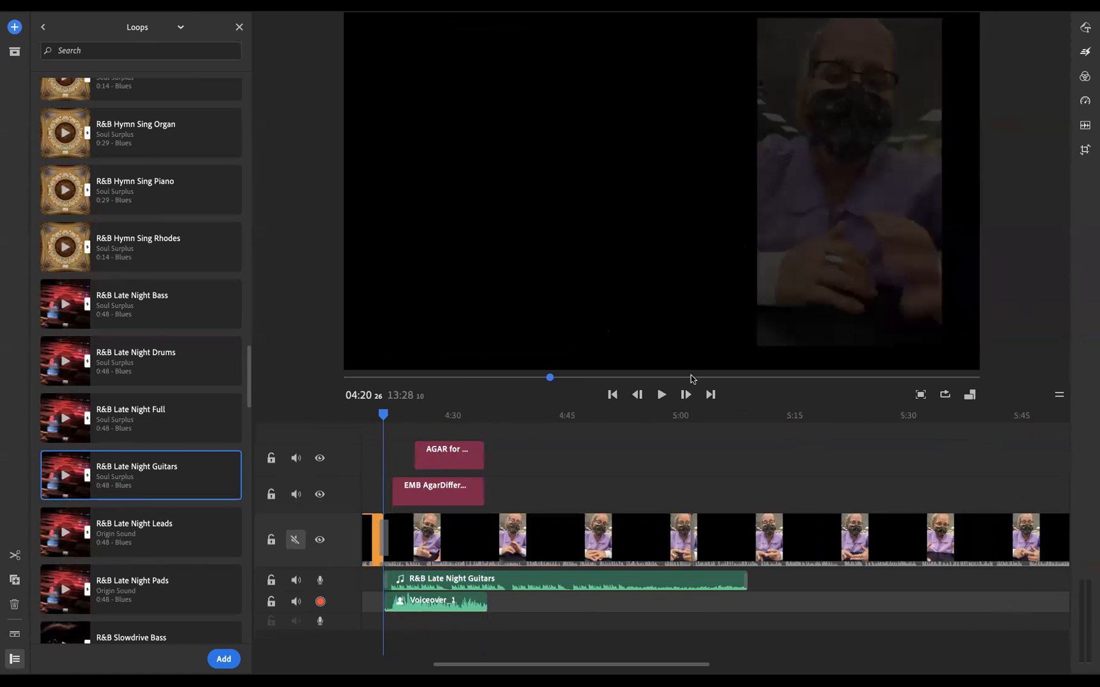
pyautogui.click(661, 394)
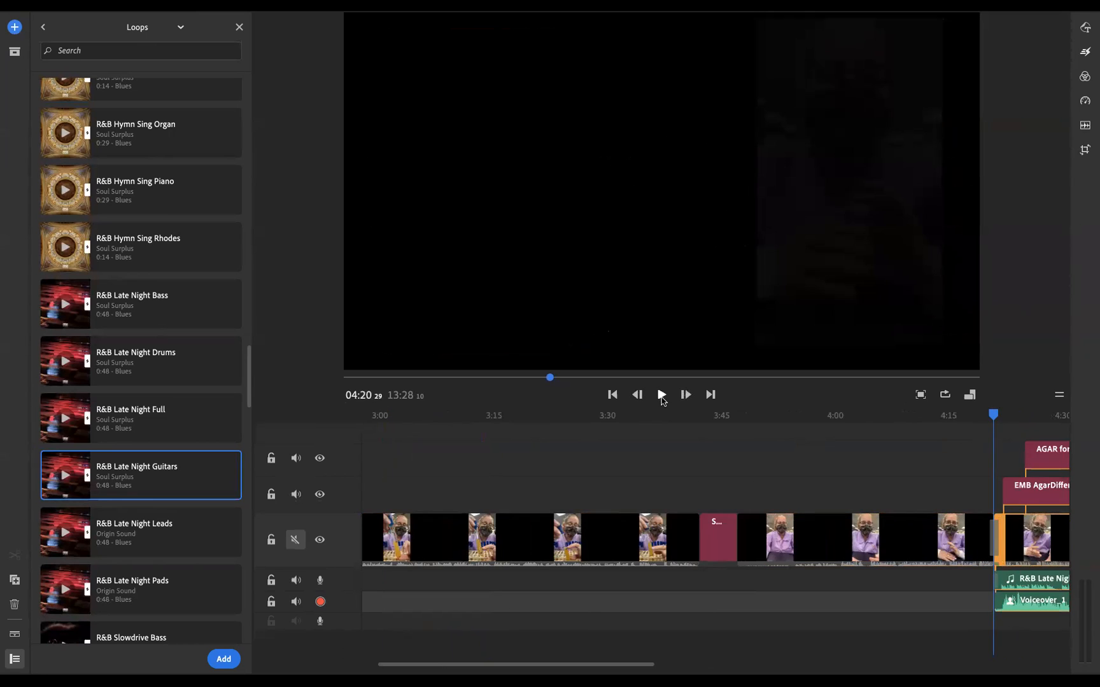
pyautogui.click(662, 397)
pyautogui.press('space')
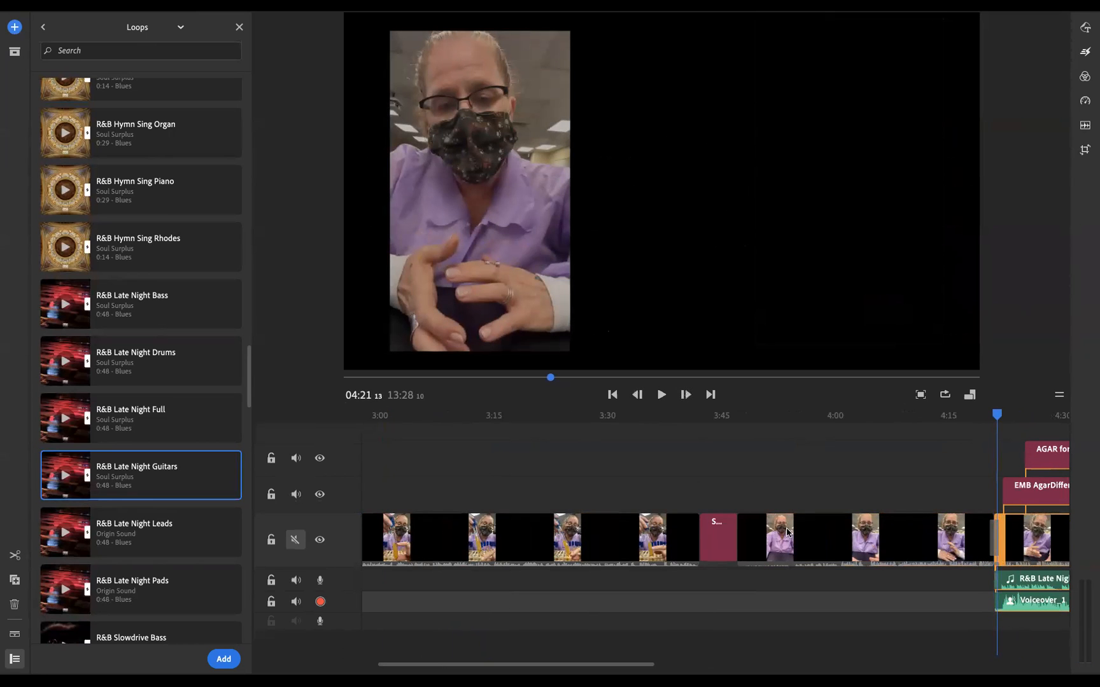
# Play the voiceover section with the music and titles from about 4:21 to about 4:34
pyautogui.click(661, 396)
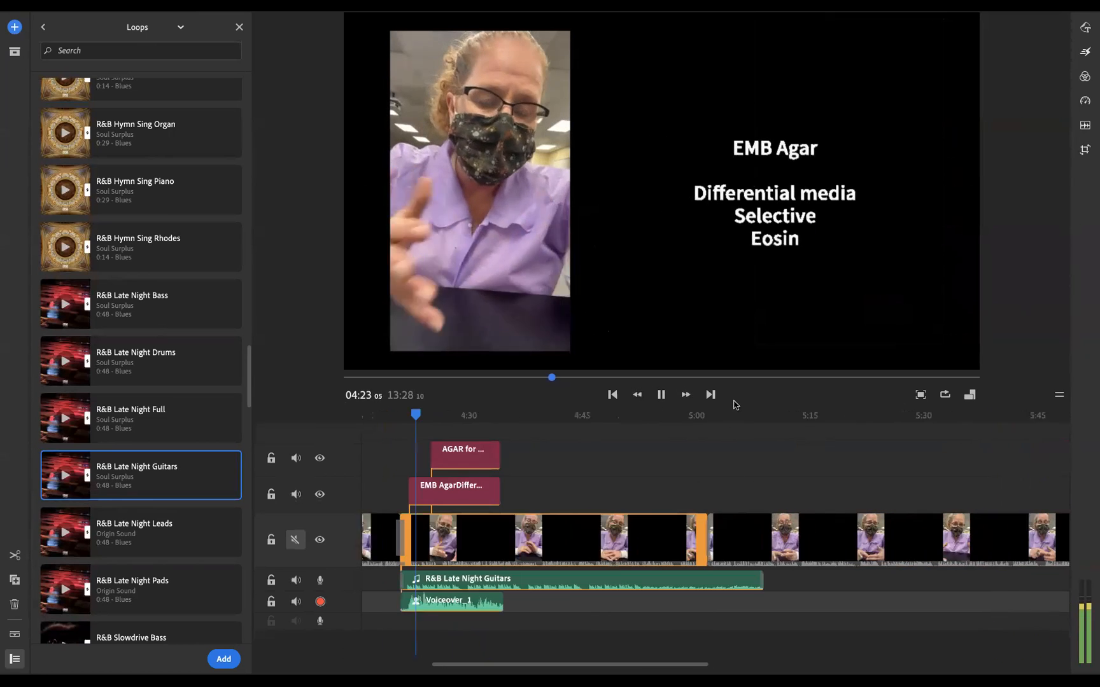
pyautogui.press('space')
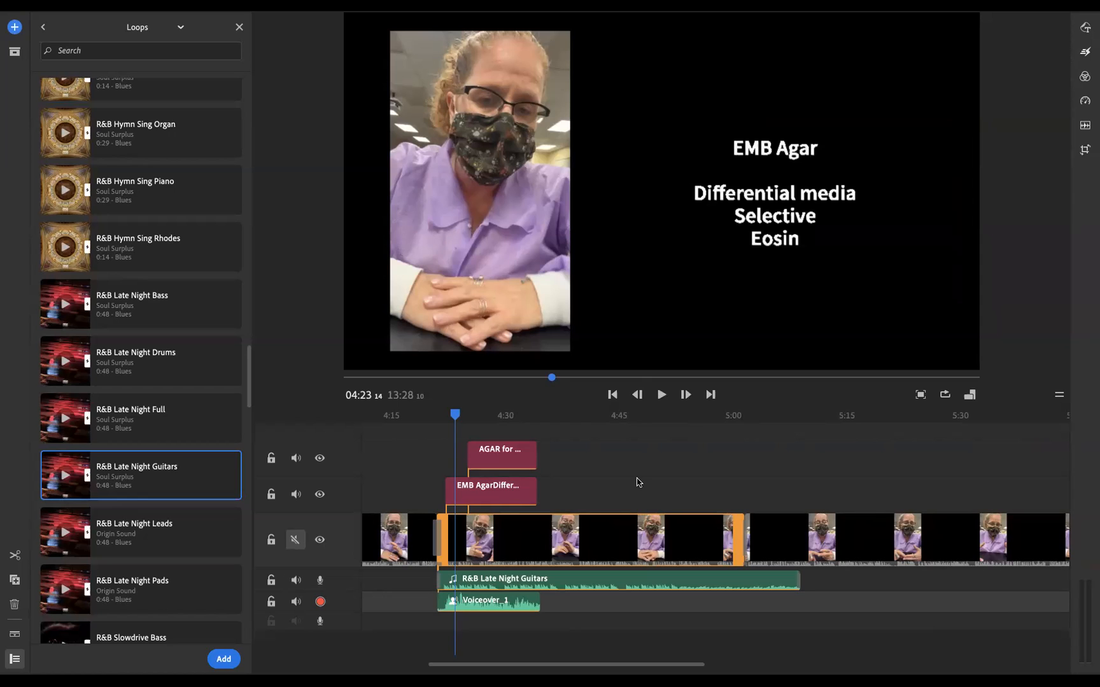
pyautogui.click(662, 394)
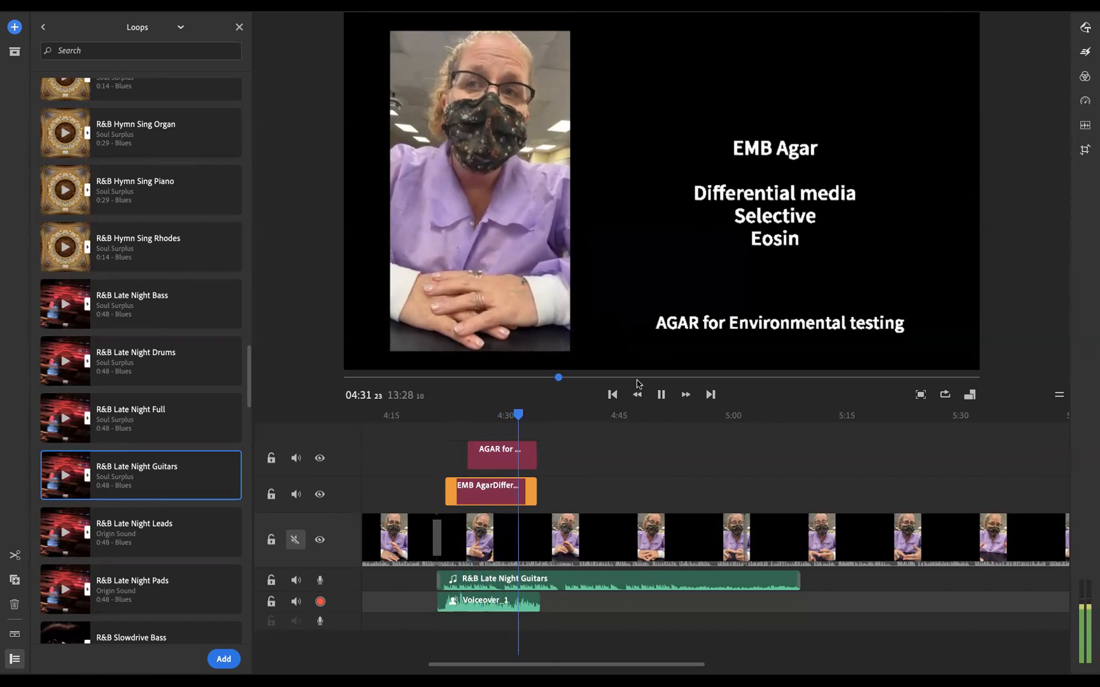
pyautogui.press('space')
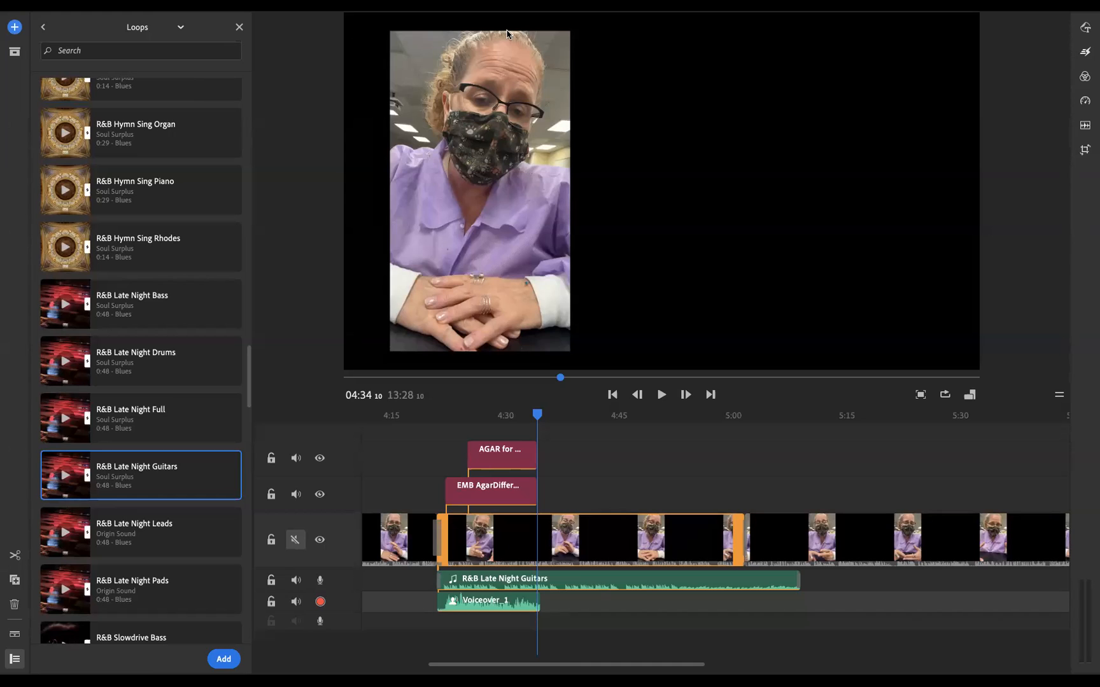
# Switch to the TASShilites project in VEED, upload TASS Demo CC 1.m4v and add it at the end of the timeline
pyautogui.moveTo(509, 12)
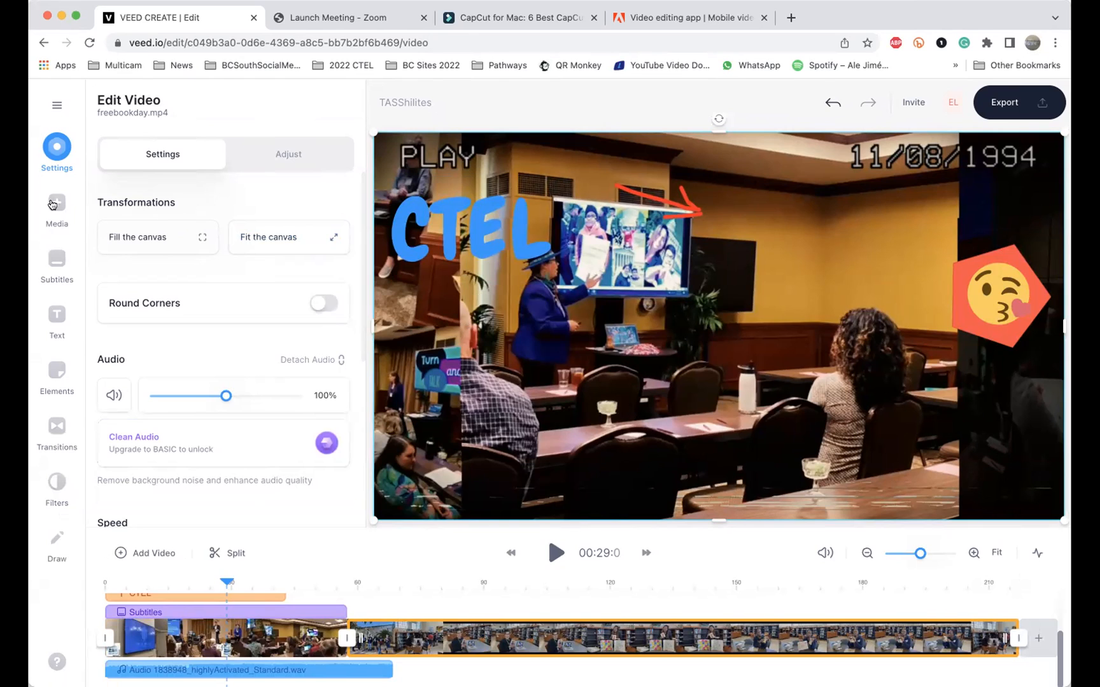
pyautogui.click(58, 203)
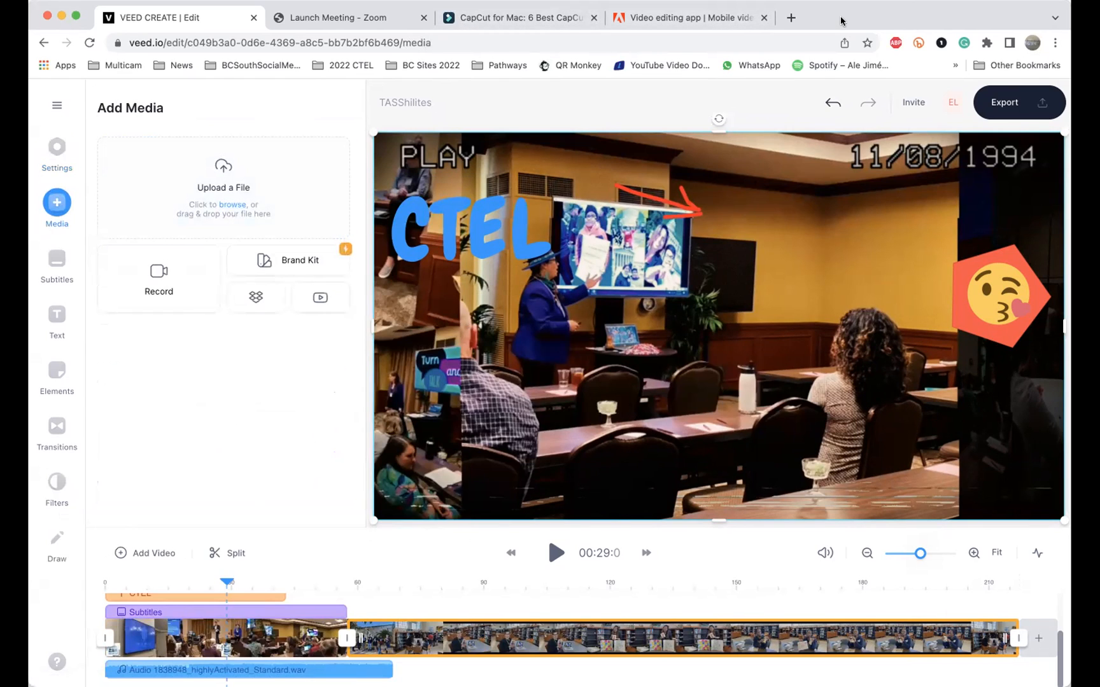
pyautogui.click(116, 33)
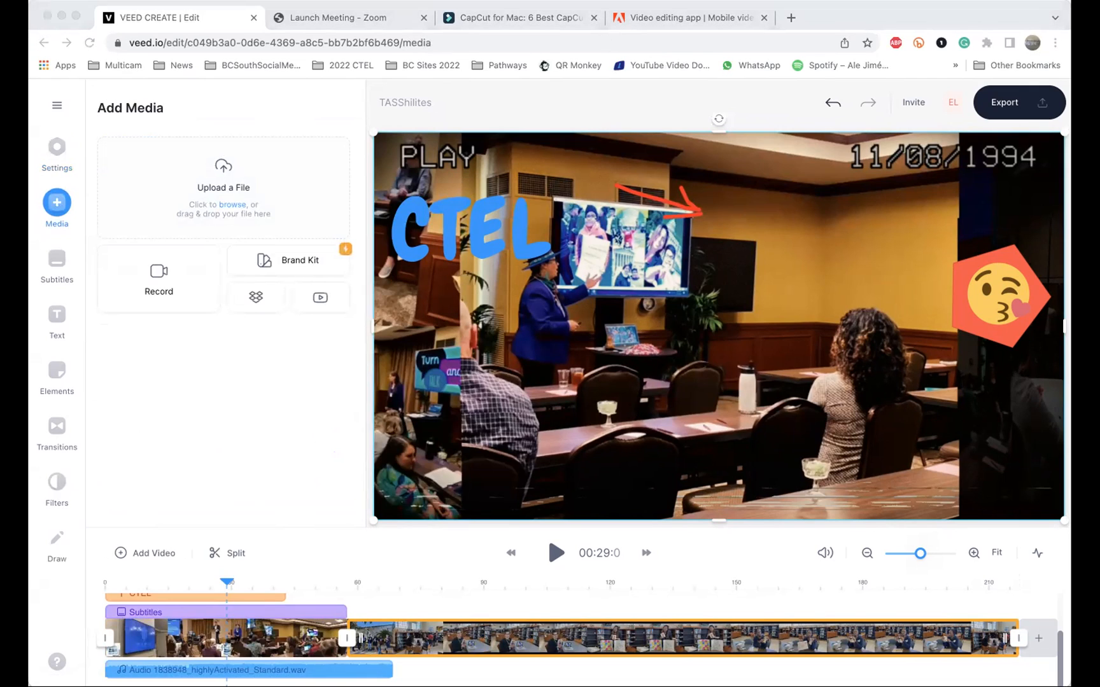
pyautogui.moveTo(33, 229); pyautogui.dragTo(254, 184)
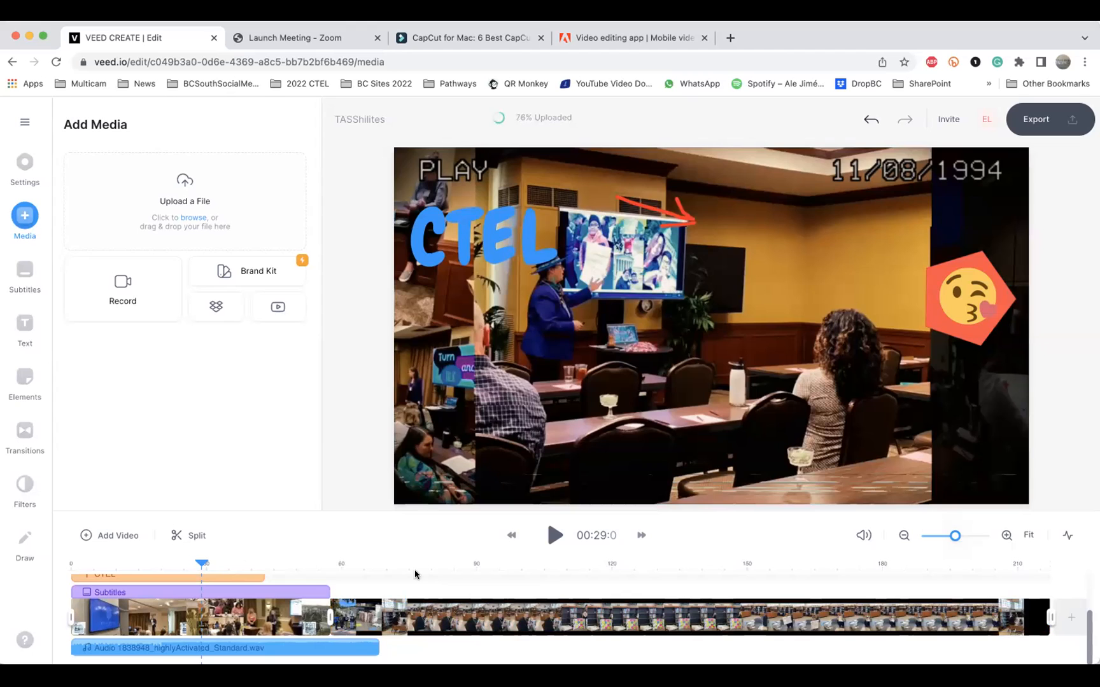
pyautogui.moveTo(310, 571); pyautogui.dragTo(766, 569)
pyautogui.moveTo(858, 574); pyautogui.dragTo(1027, 577)
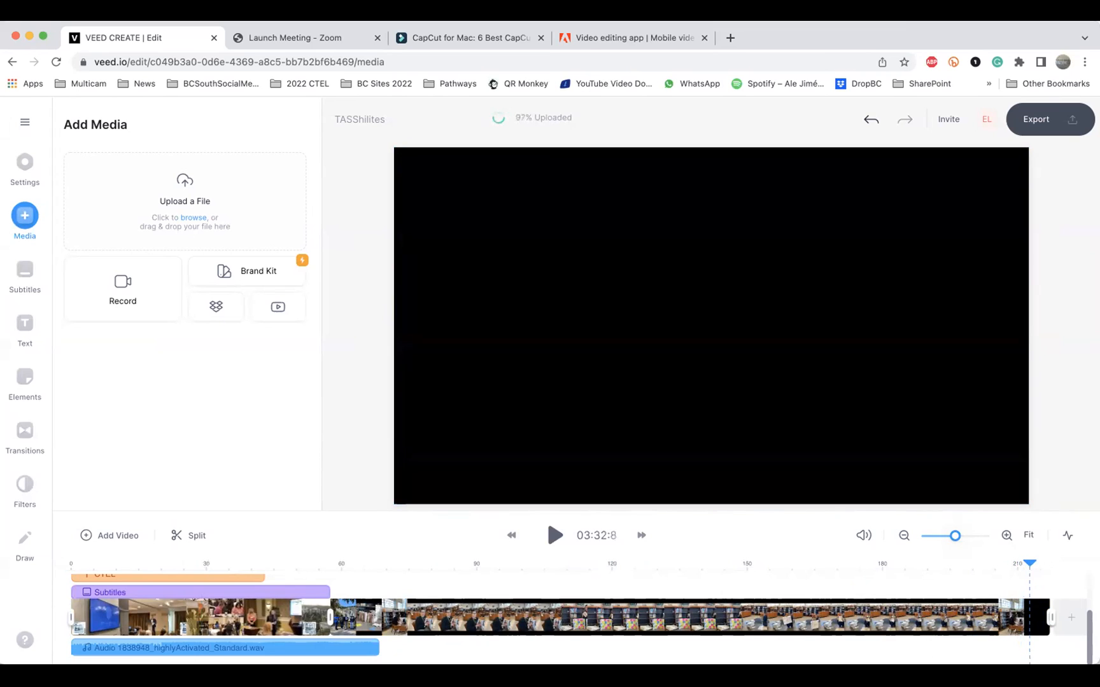
pyautogui.click(673, 413)
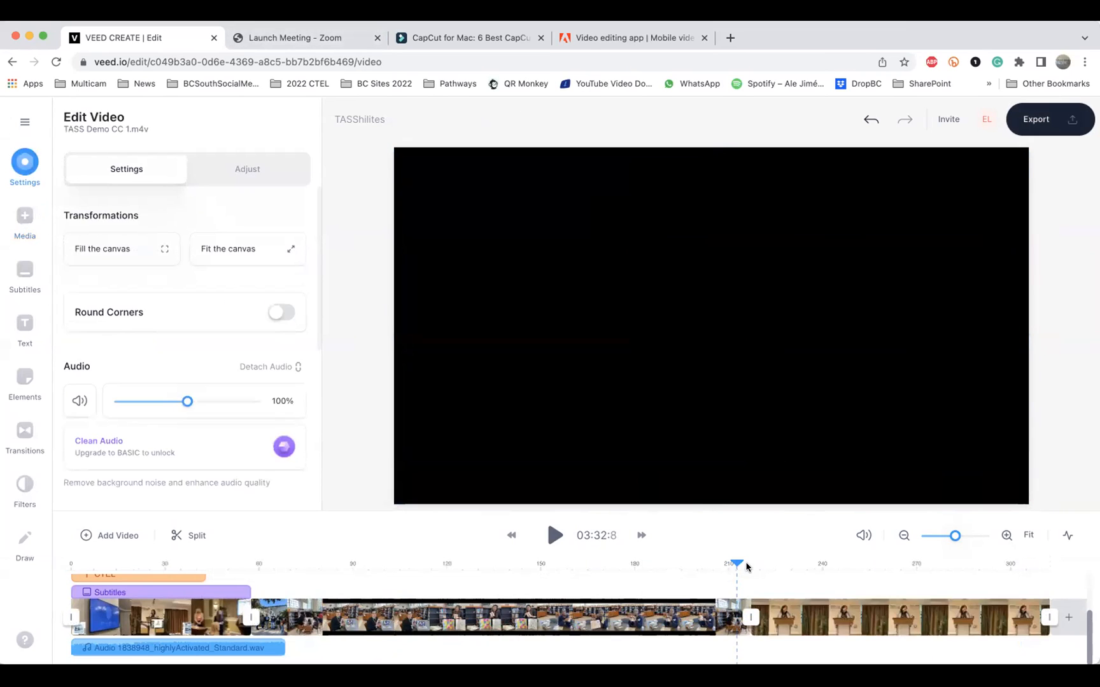
# Select the TASS Demo CC 1.m4v clip and scrub through its podium speeches, stopping at about 3:53
pyautogui.click(853, 570)
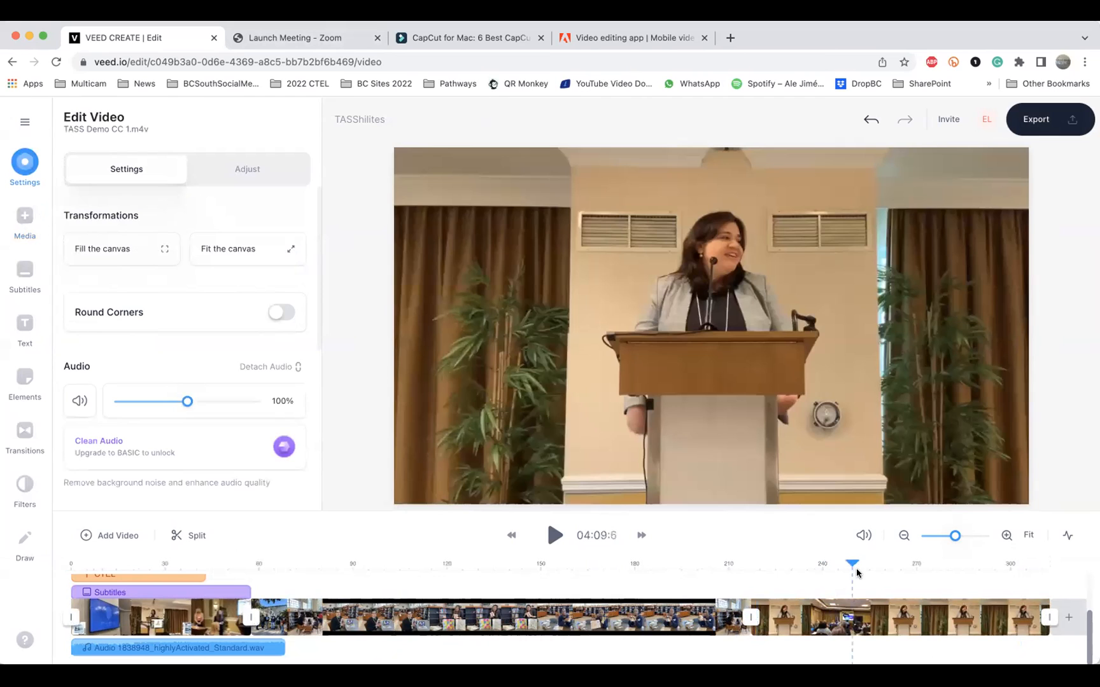
pyautogui.click(904, 615)
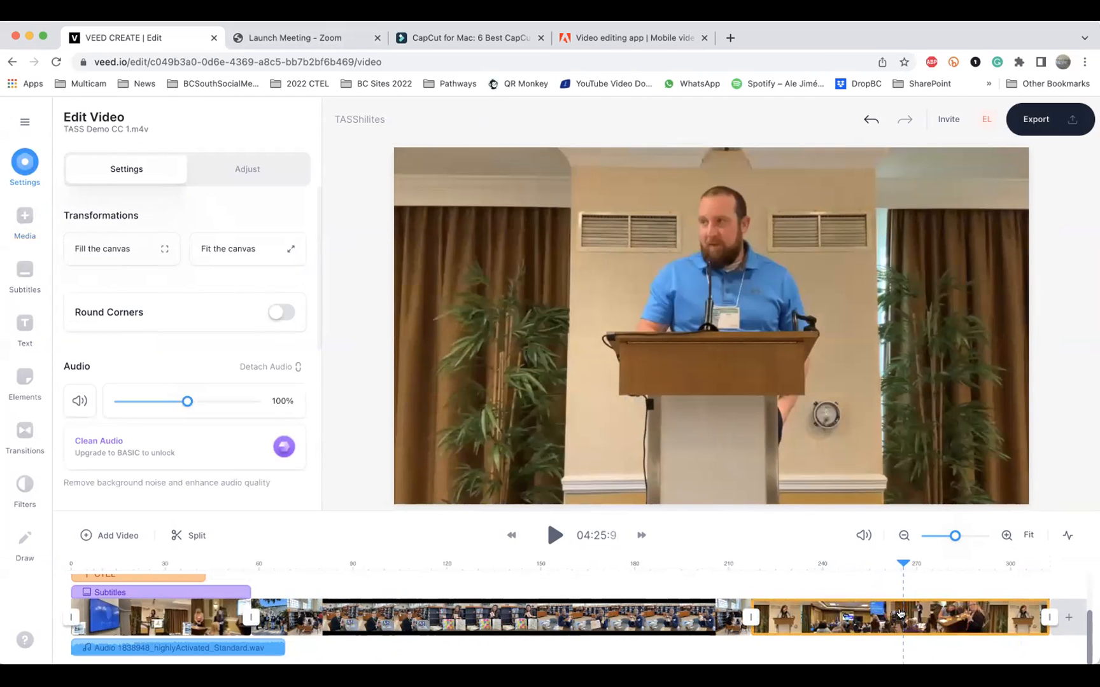
pyautogui.click(895, 627)
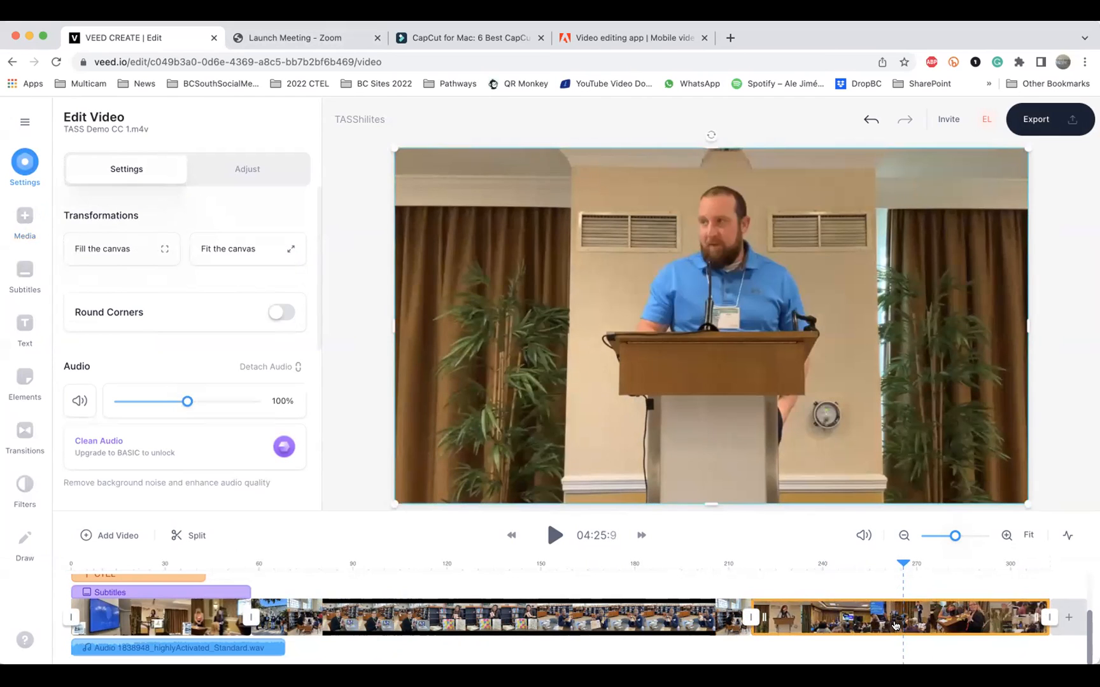
pyautogui.moveTo(863, 573); pyautogui.dragTo(800, 573)
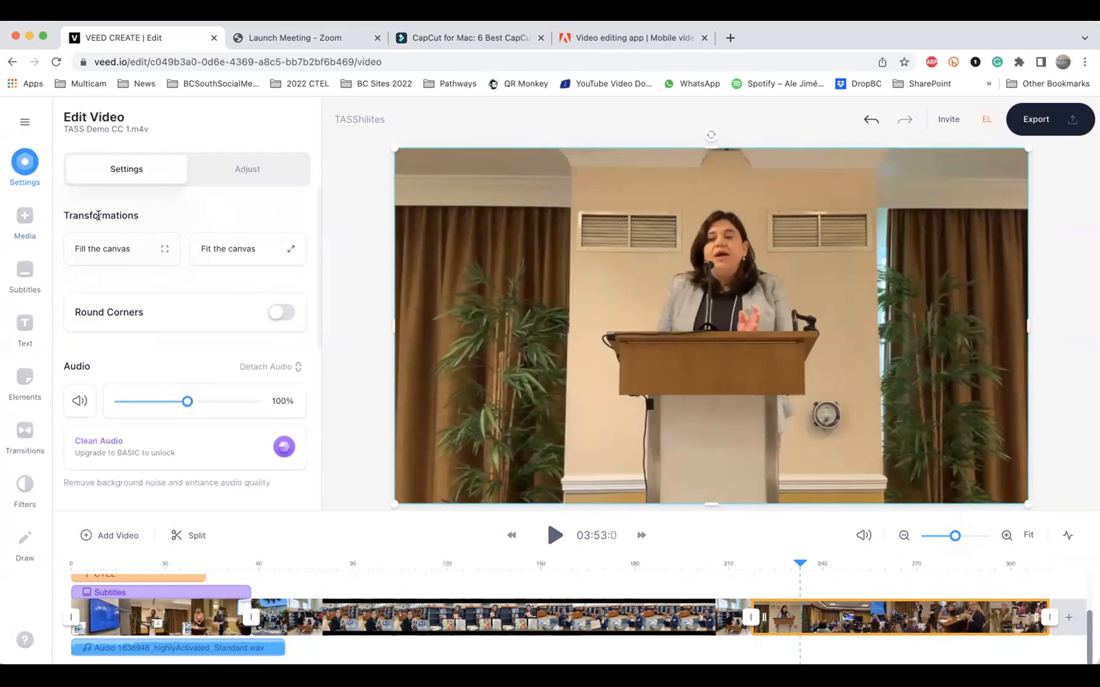
# View the project's subtitles, return to the TASS Demo CC 1.m4v clip and show the audio soundwaves on the timeline
pyautogui.click(21, 276)
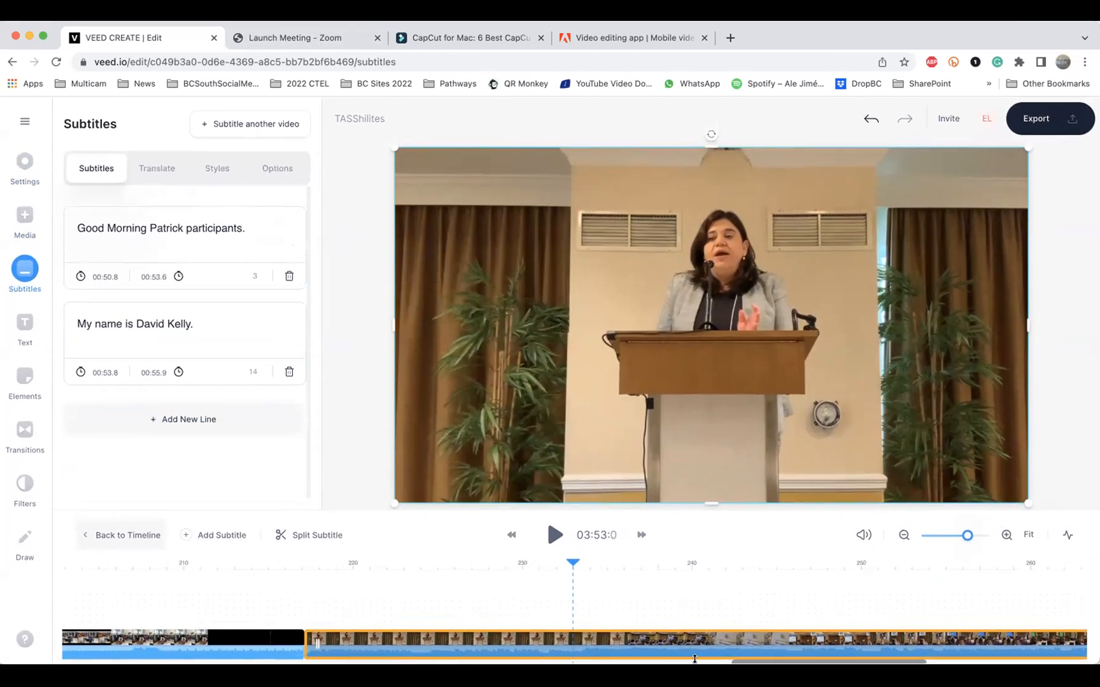
pyautogui.click(694, 638)
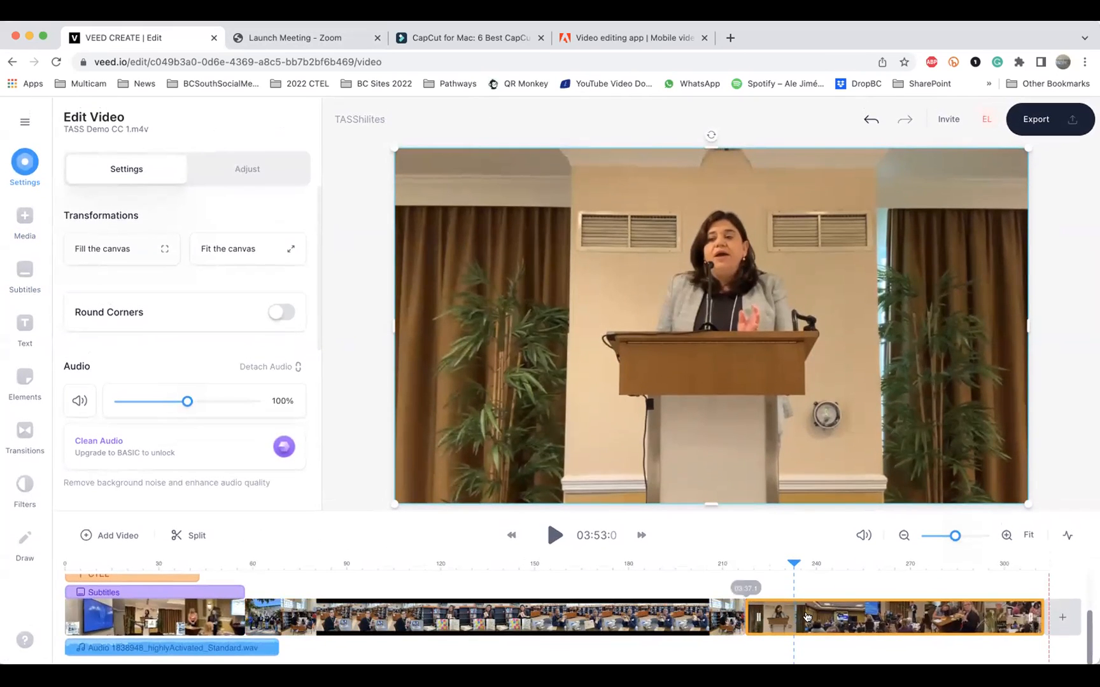
pyautogui.rightClick(807, 616)
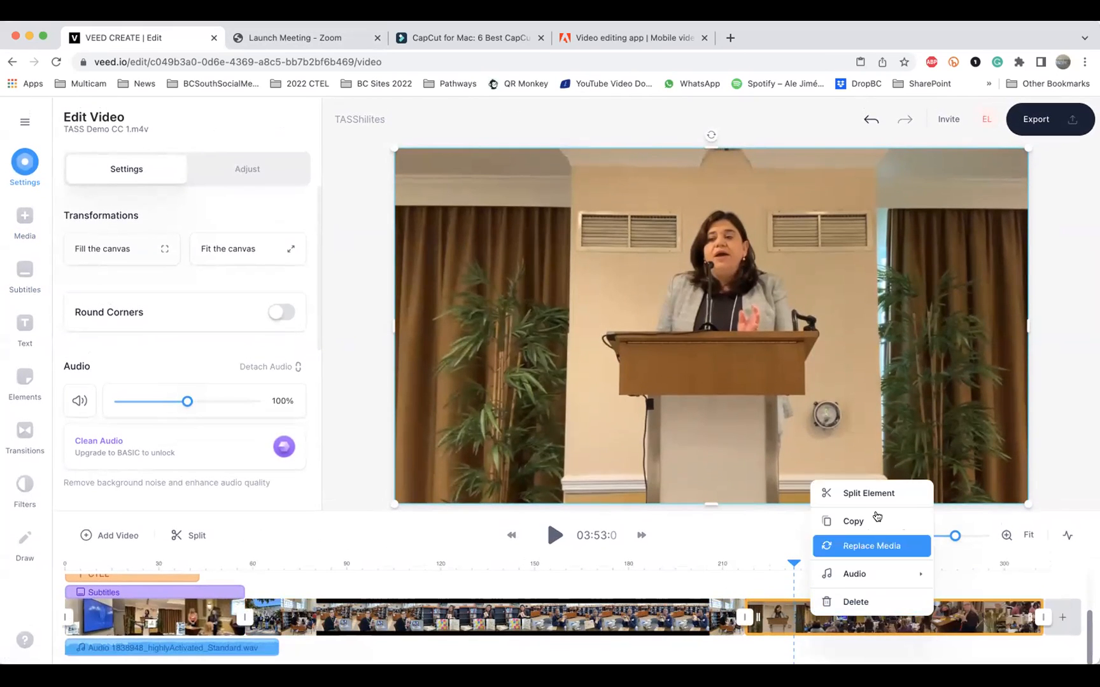
pyautogui.moveTo(884, 578)
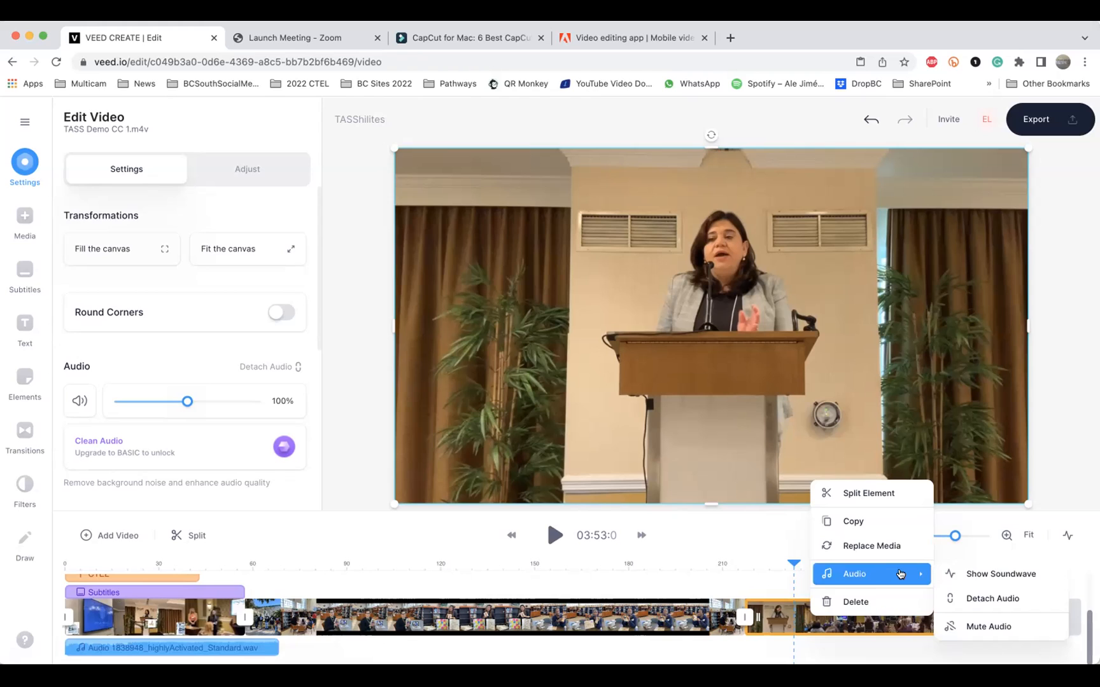
pyautogui.click(955, 571)
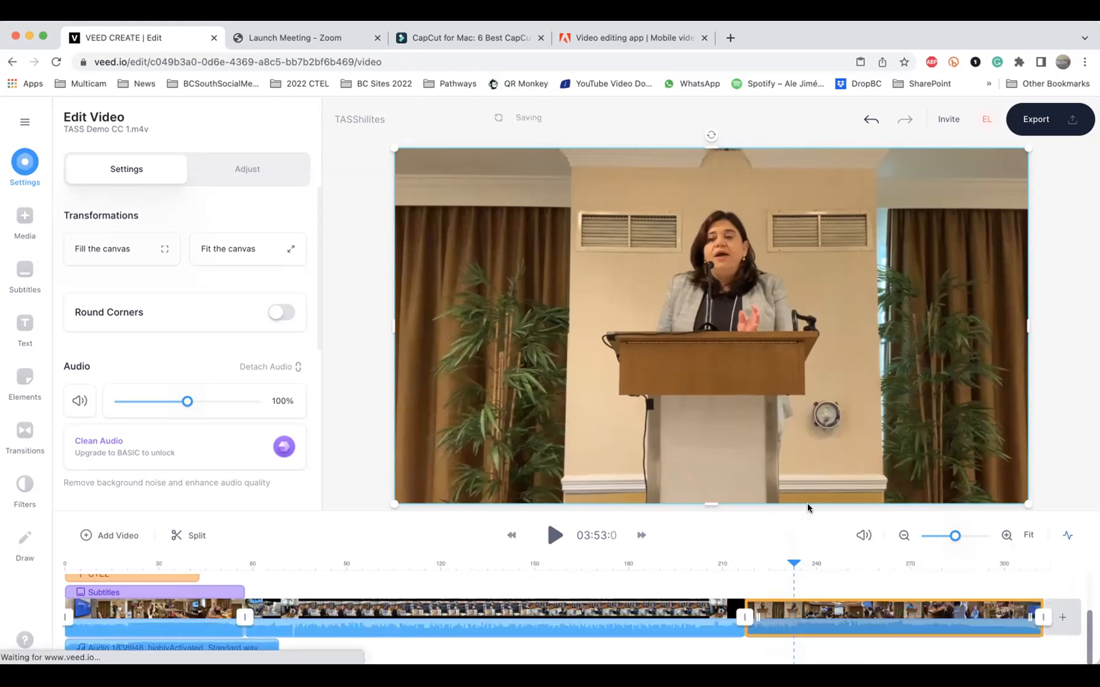
# View the clip's rotation and color correction options, and scrub through the first clip, TASShilites.m4v, to about 0:49
pyautogui.click(233, 175)
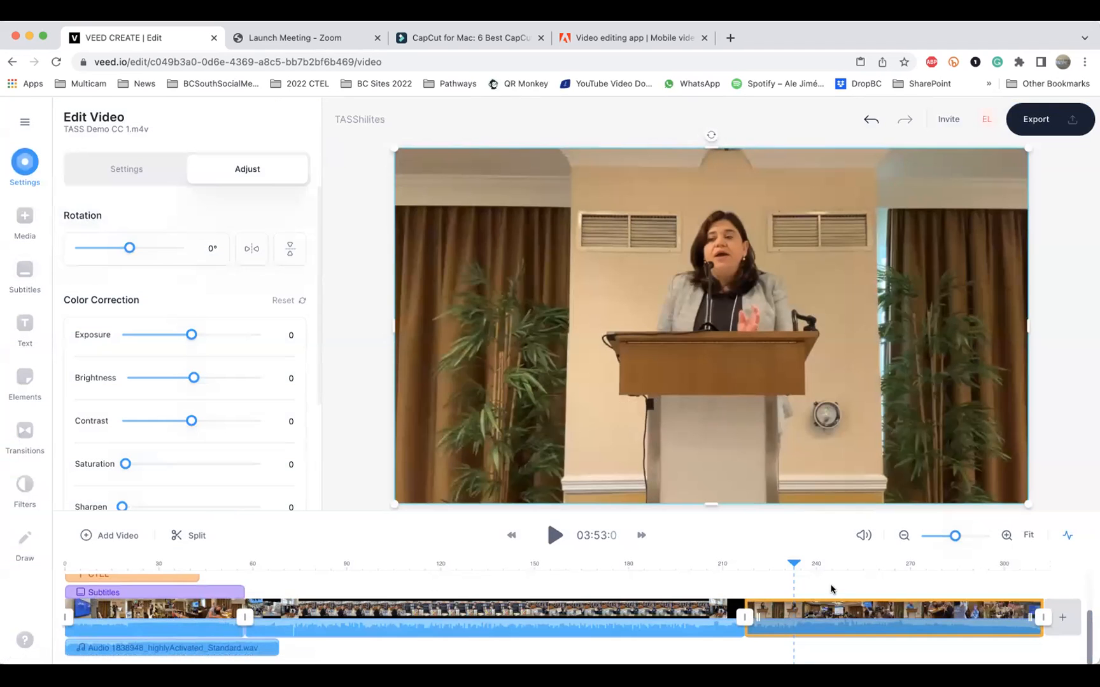
pyautogui.click(243, 564)
pyautogui.click(188, 566)
pyautogui.click(69, 566)
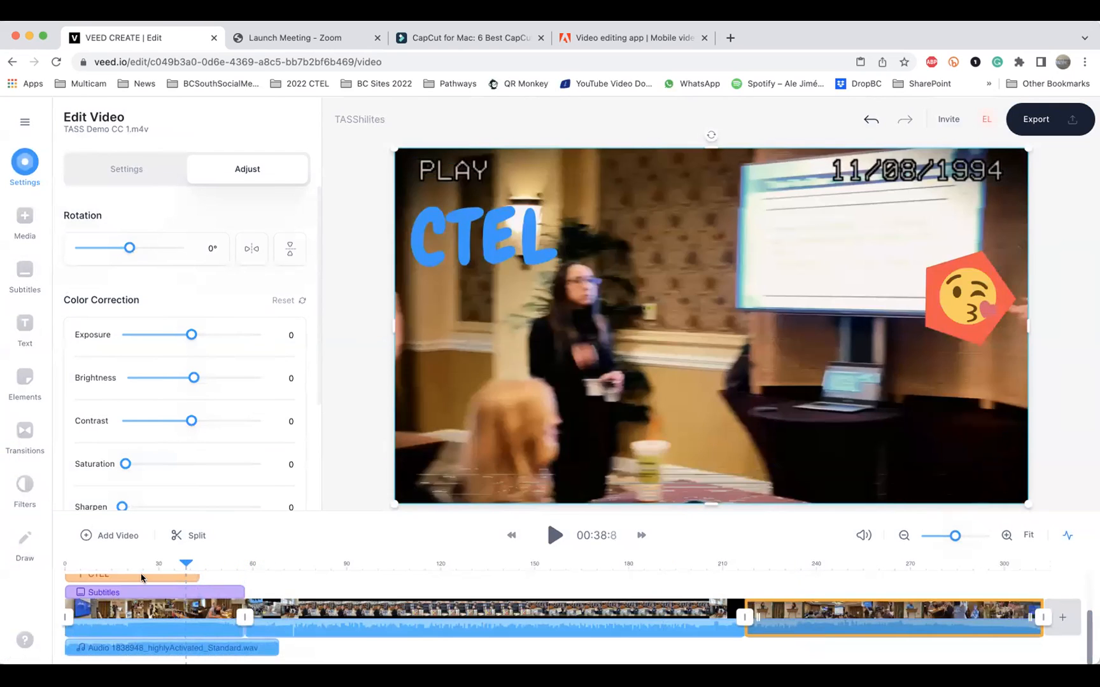
pyautogui.click(68, 569)
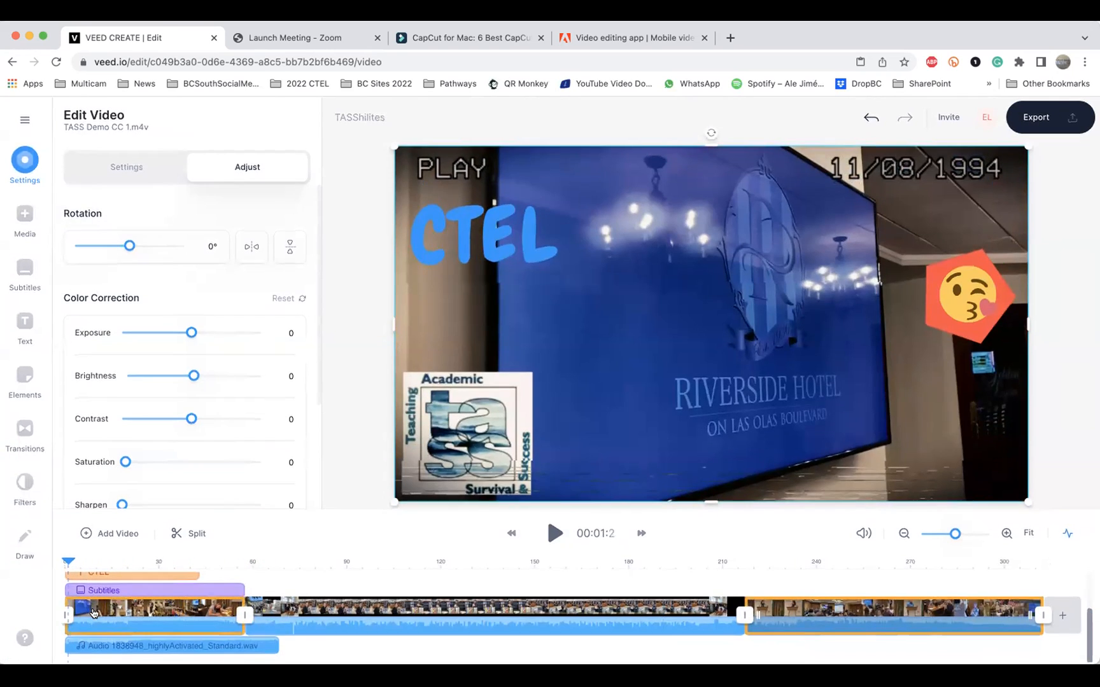
pyautogui.click(77, 601)
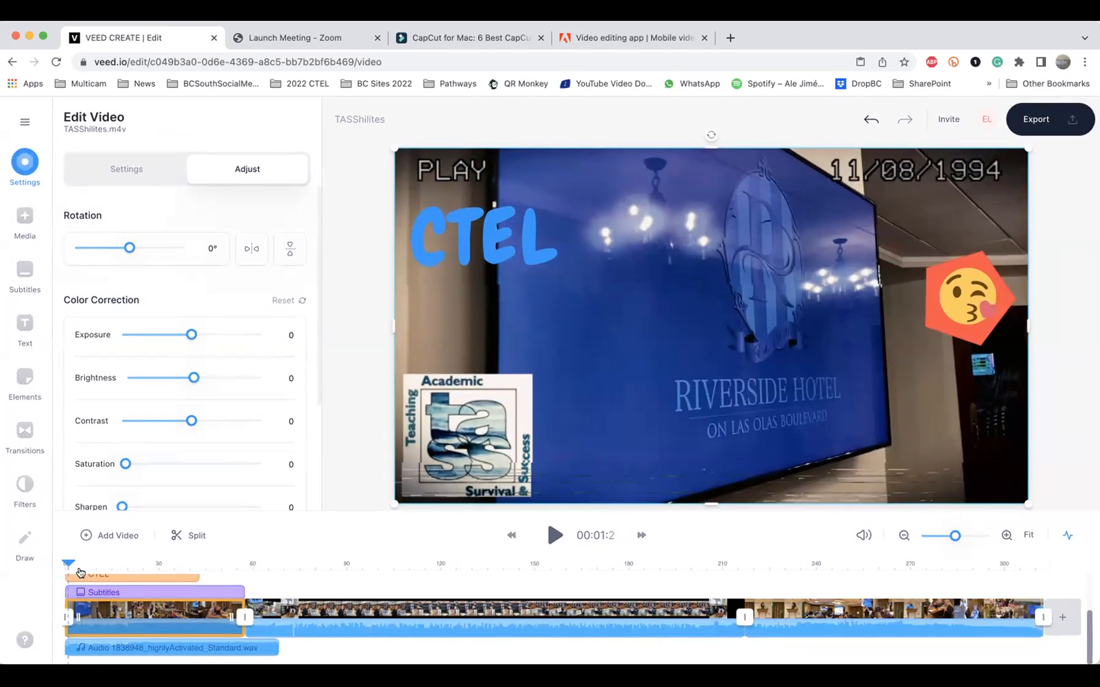
pyautogui.moveTo(73, 564); pyautogui.dragTo(218, 568)
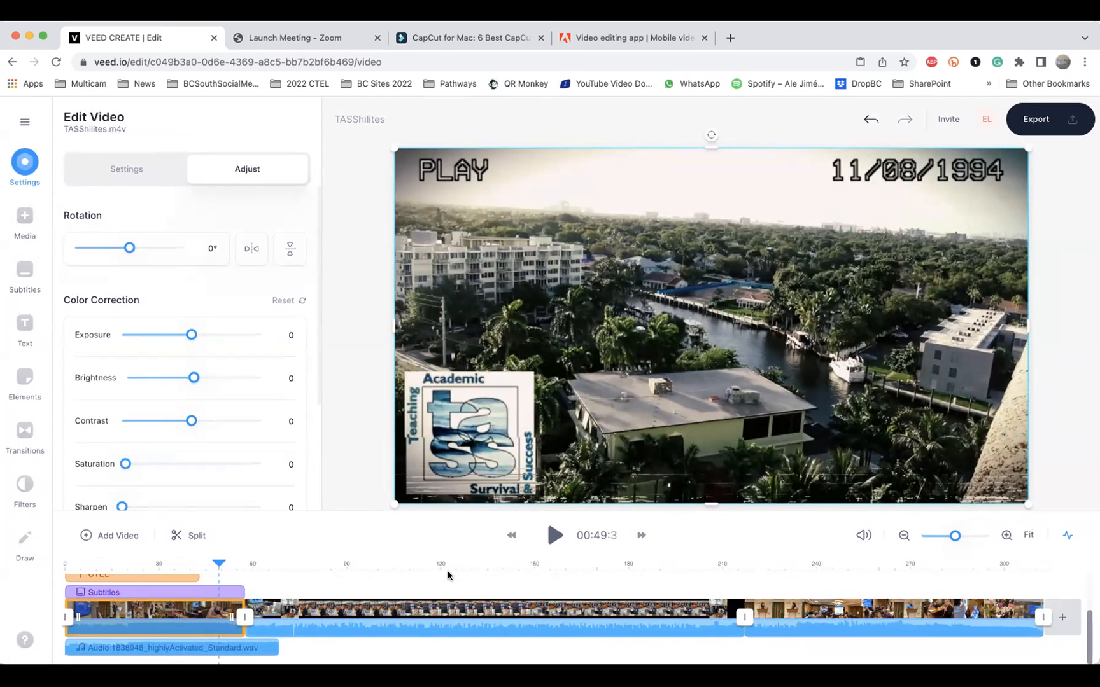
# Delete the TASShilites.m4v clip with its subtitles, audio, text, drawing, sticker and shape, and move the freebookday.mp4 clip to the timeline's start
pyautogui.click(433, 585)
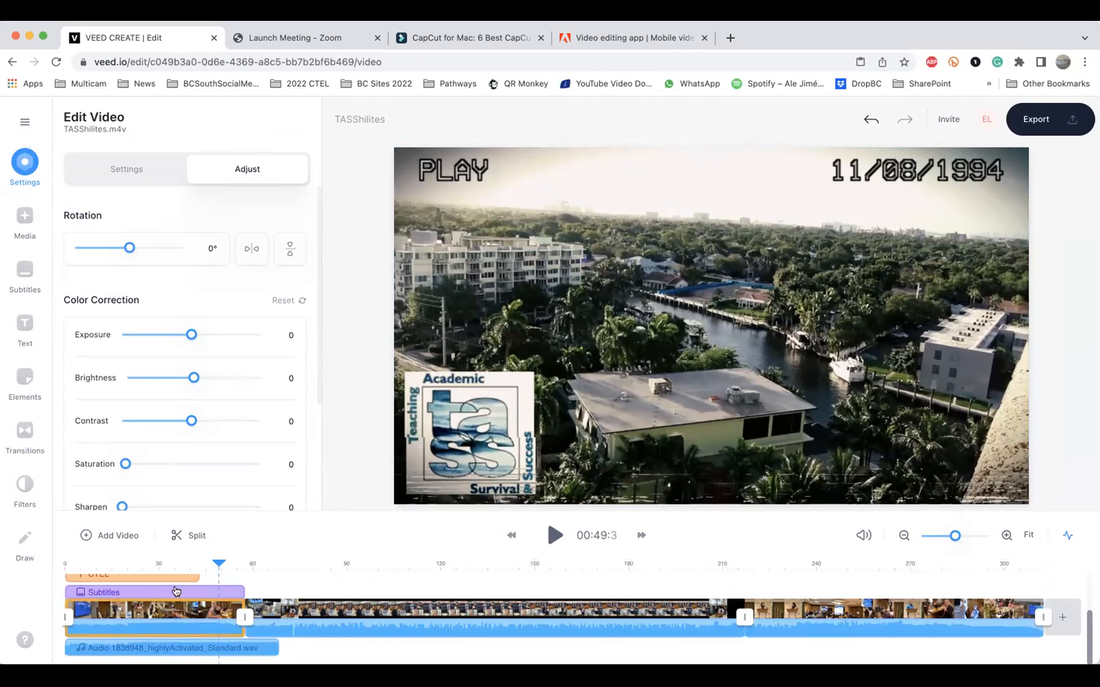
pyautogui.moveTo(215, 576); pyautogui.dragTo(153, 650)
pyautogui.press('Delete')
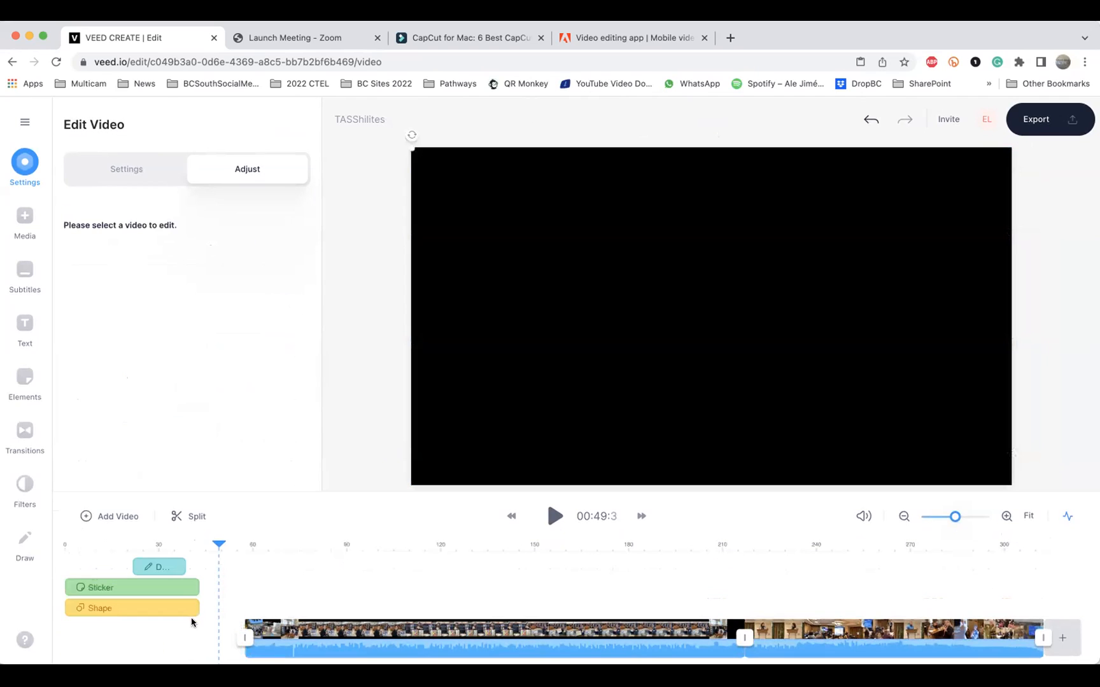
pyautogui.moveTo(155, 586); pyautogui.dragTo(154, 552)
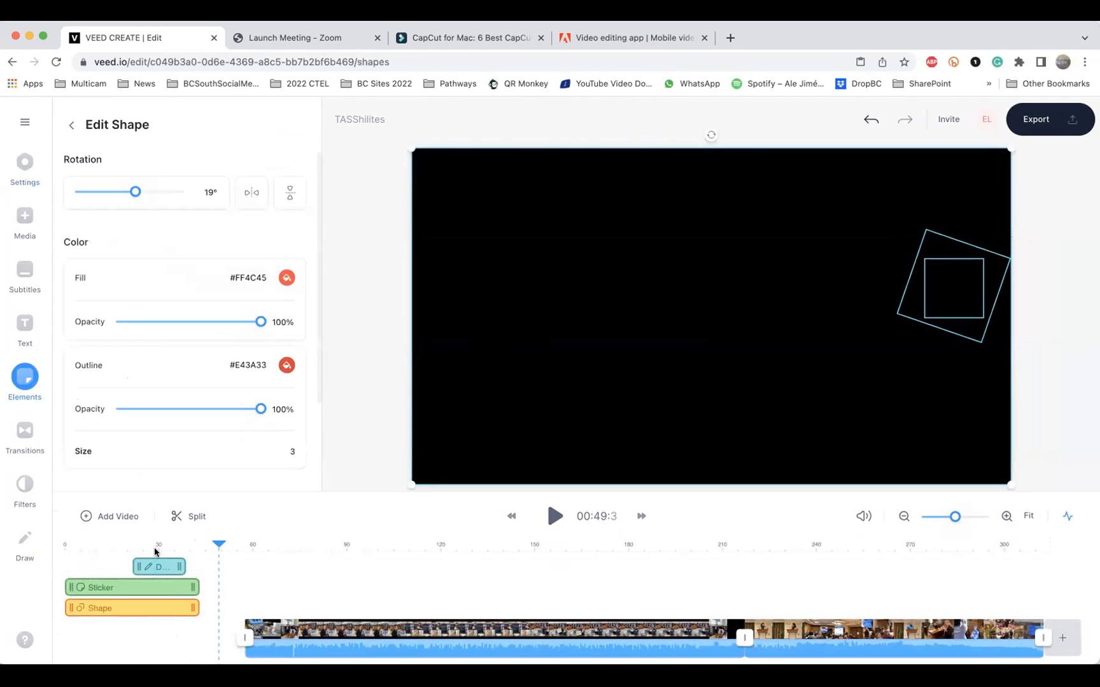
pyautogui.press('Delete')
pyautogui.moveTo(329, 627); pyautogui.dragTo(150, 627)
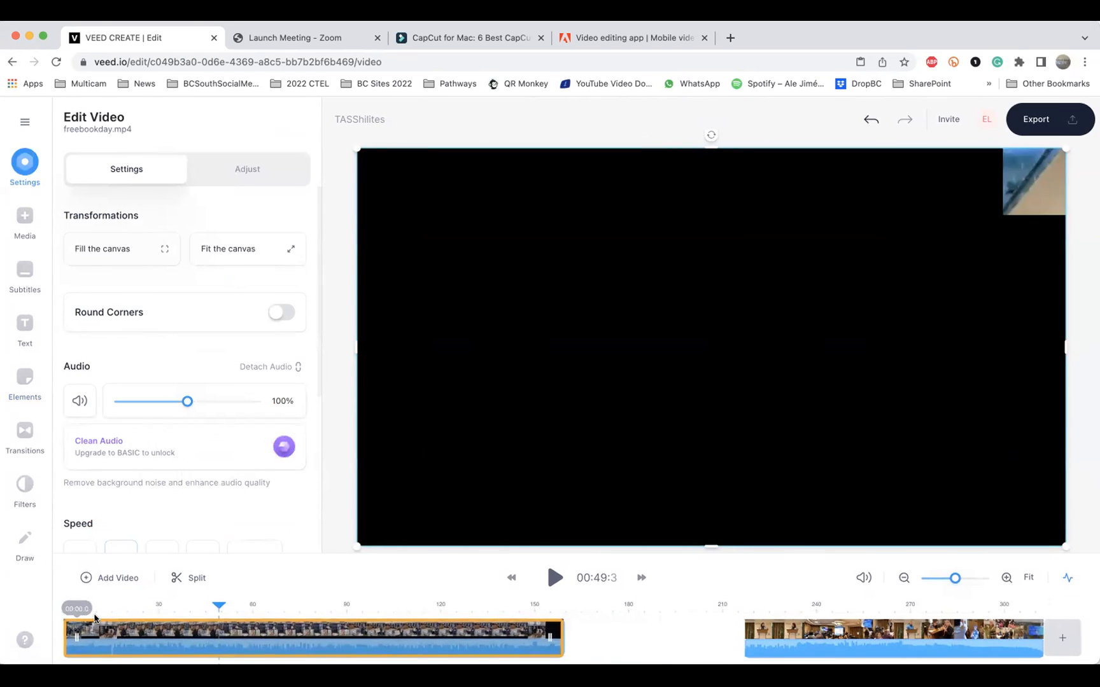
# Scrub through the opening of the freebookday.mp4 clip and play the passages from about 0:15 and 0:18
pyautogui.click(85, 610)
pyautogui.moveTo(85, 610); pyautogui.dragTo(119, 609)
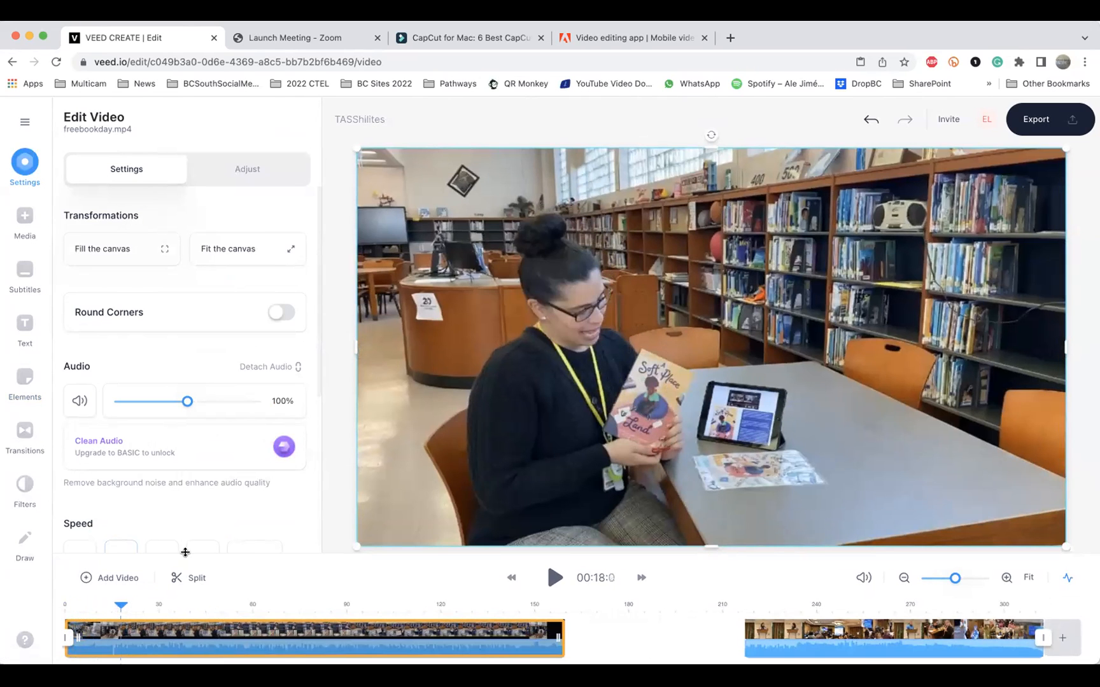
pyautogui.click(553, 578)
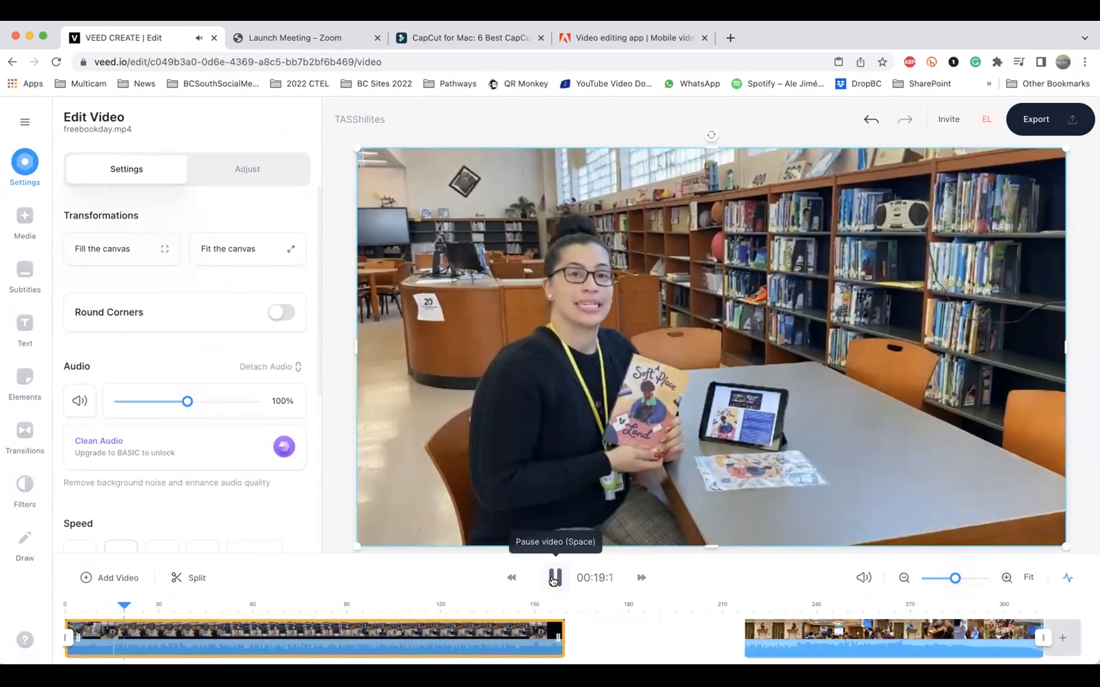
pyautogui.click(553, 578)
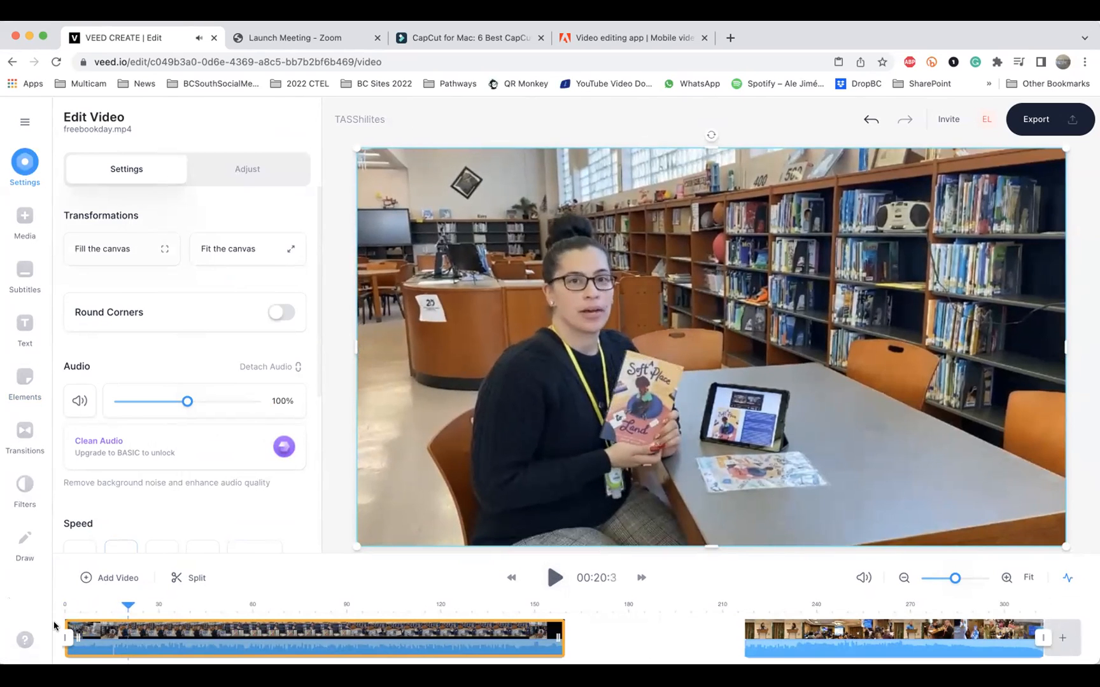
pyautogui.moveTo(129, 609); pyautogui.dragTo(112, 610)
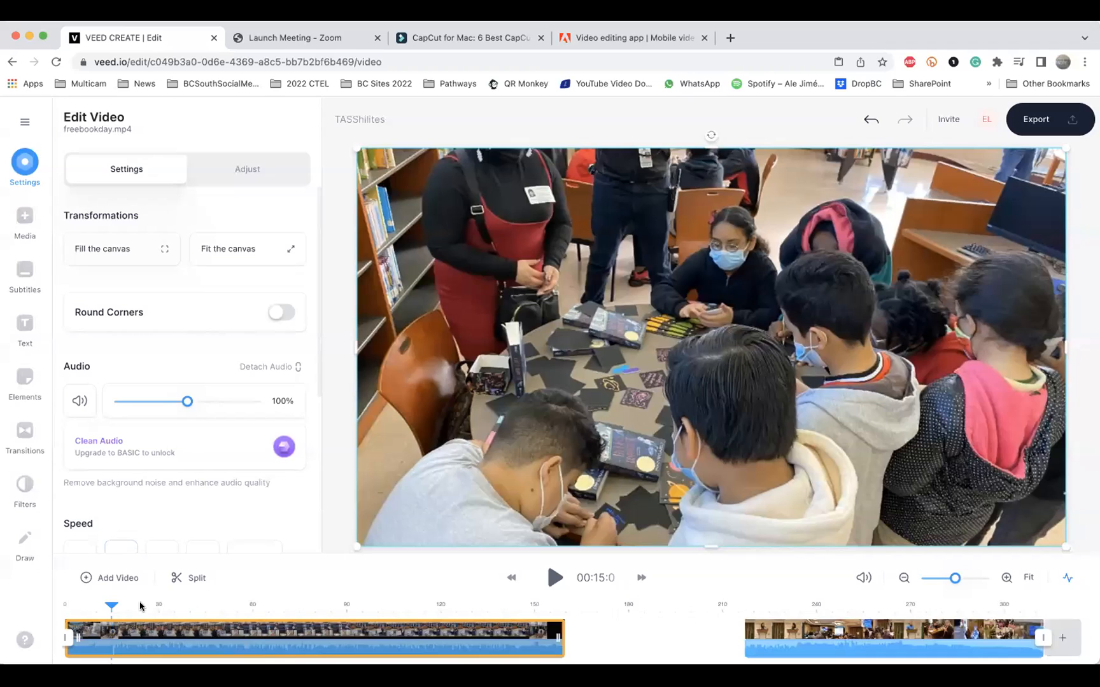
pyautogui.click(554, 578)
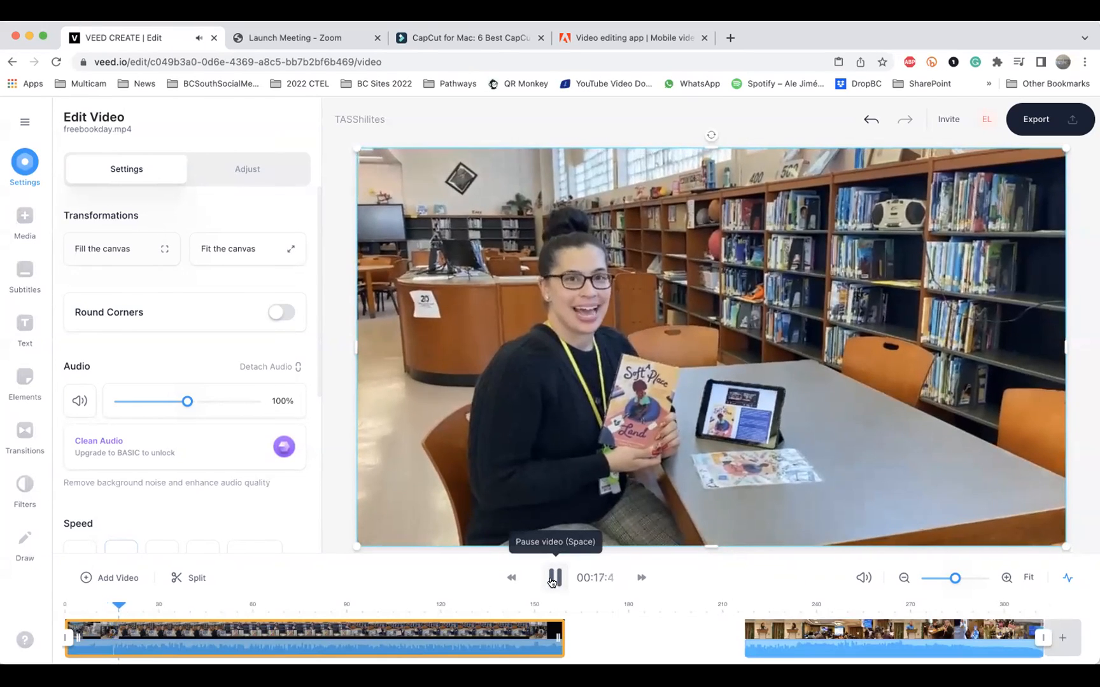
pyautogui.click(553, 578)
# Add the "Love never fades away" text template to the freebookday.mp4 video at about 0:07
pyautogui.moveTo(116, 607); pyautogui.dragTo(88, 609)
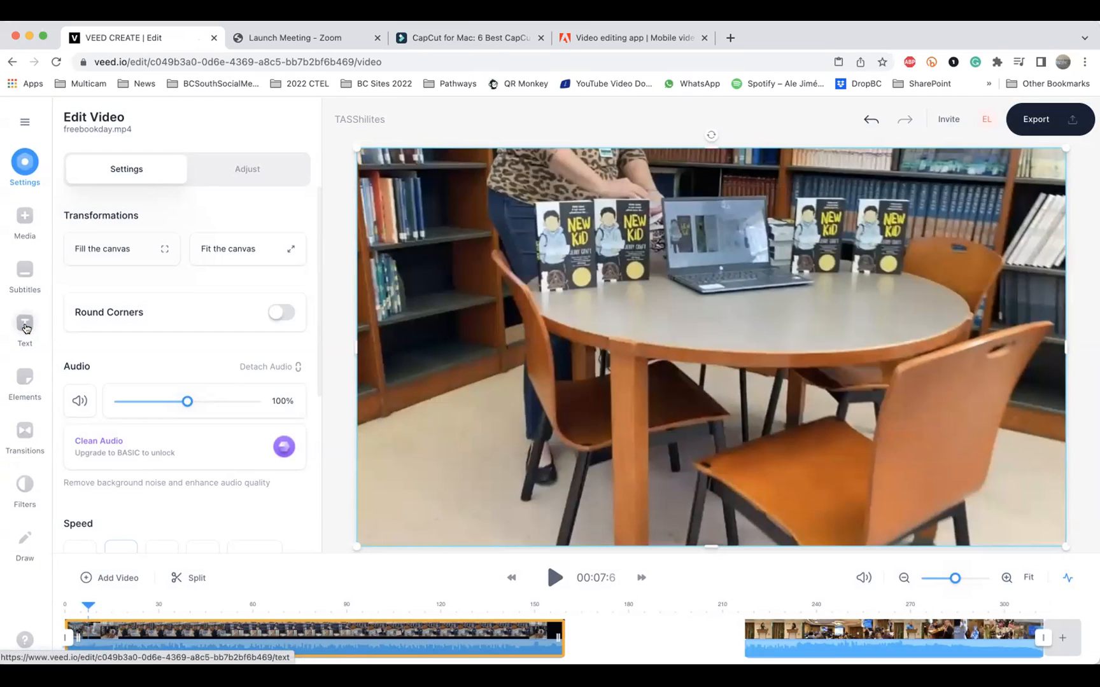
pyautogui.click(25, 328)
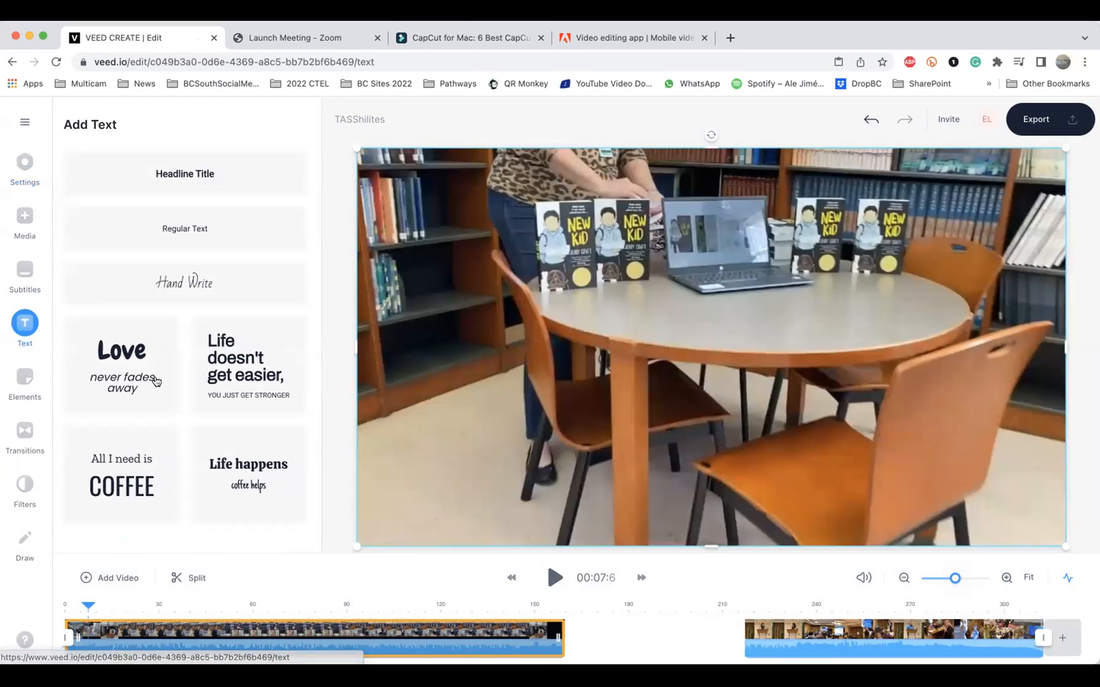
pyautogui.moveTo(156, 381); pyautogui.dragTo(136, 613)
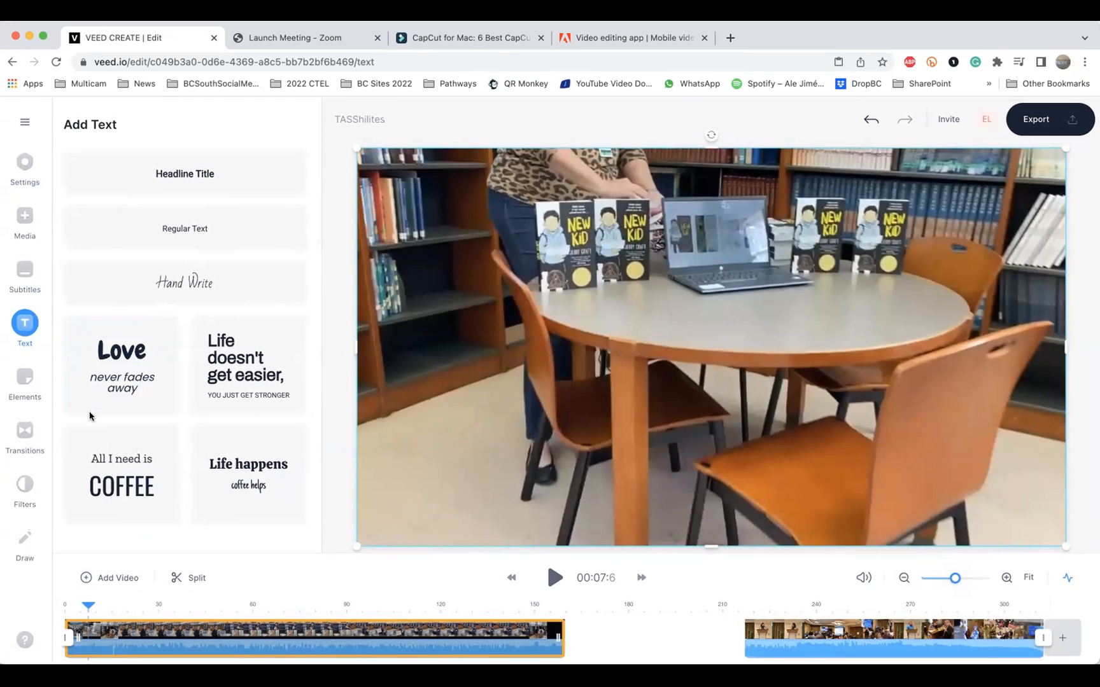
pyautogui.moveTo(130, 365); pyautogui.dragTo(137, 630)
pyautogui.click(140, 387)
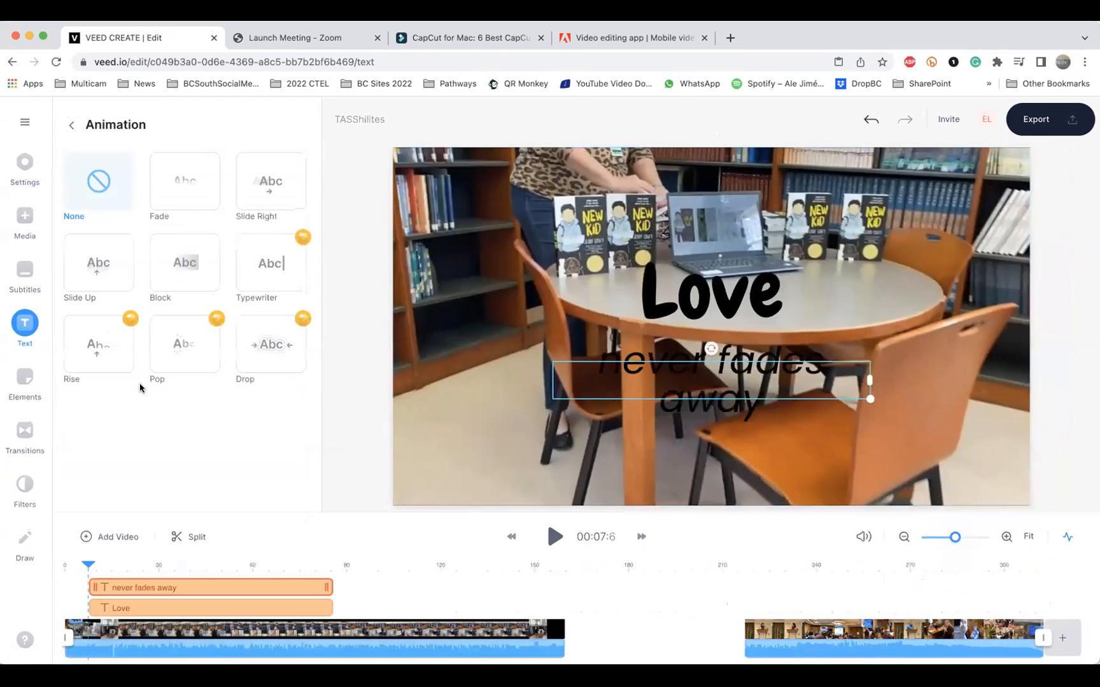
# Check the template text at about 0:20 and 0:32, delete the "Love" title and select the remaining "never fades away" text
pyautogui.click(128, 570)
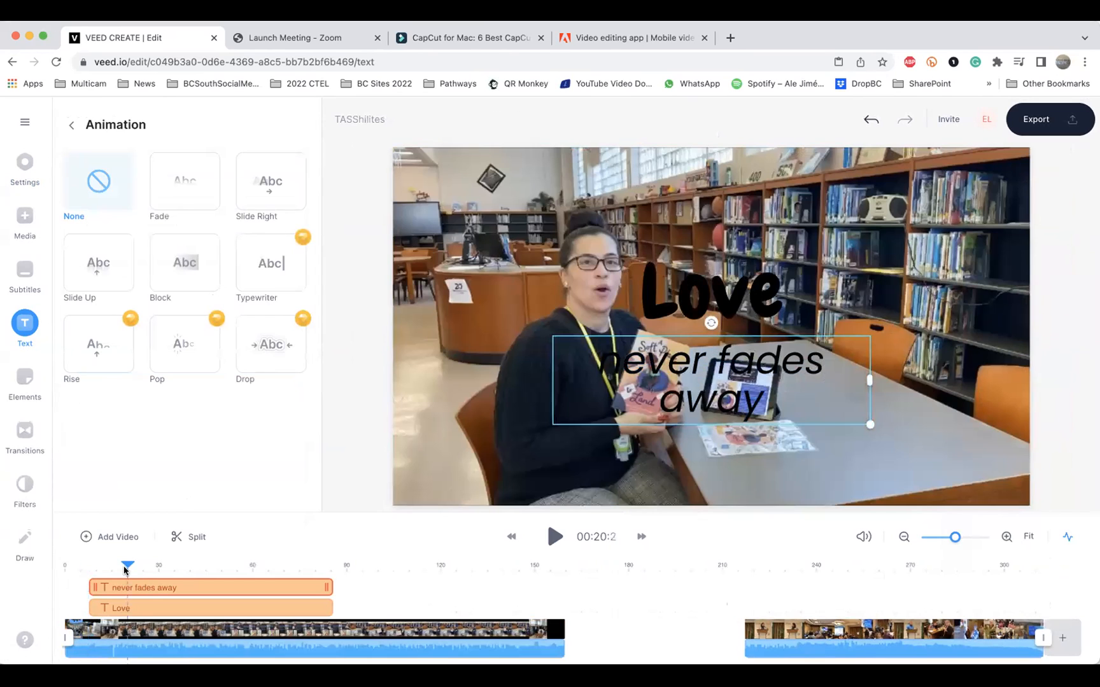
pyautogui.click(174, 570)
pyautogui.click(165, 571)
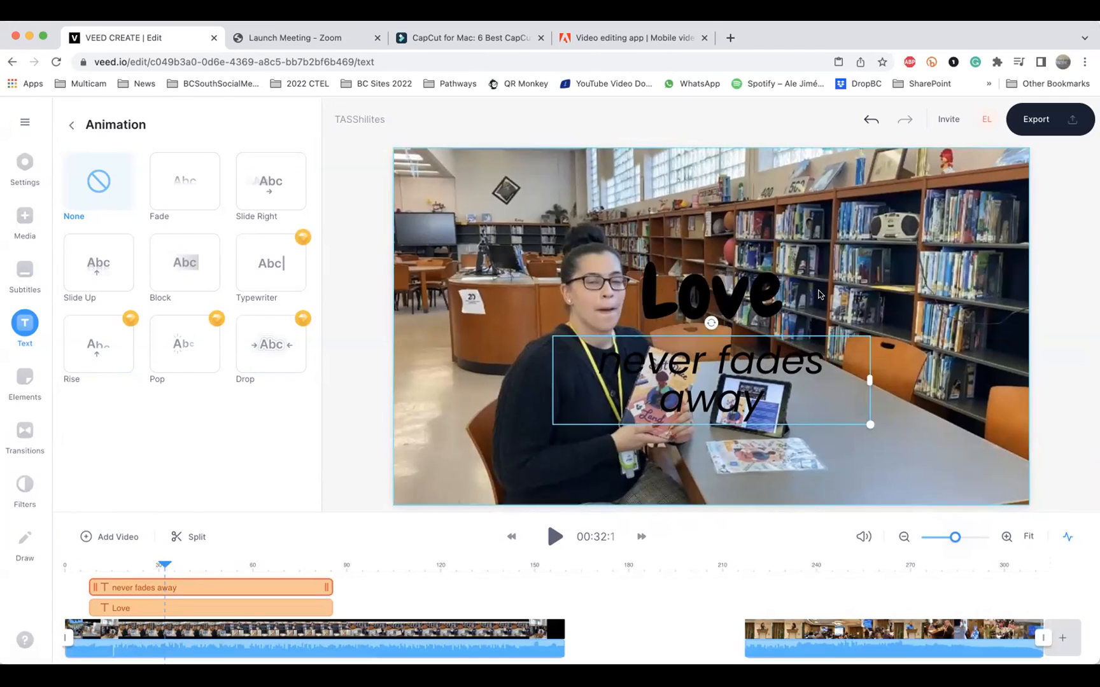
pyautogui.click(406, 603)
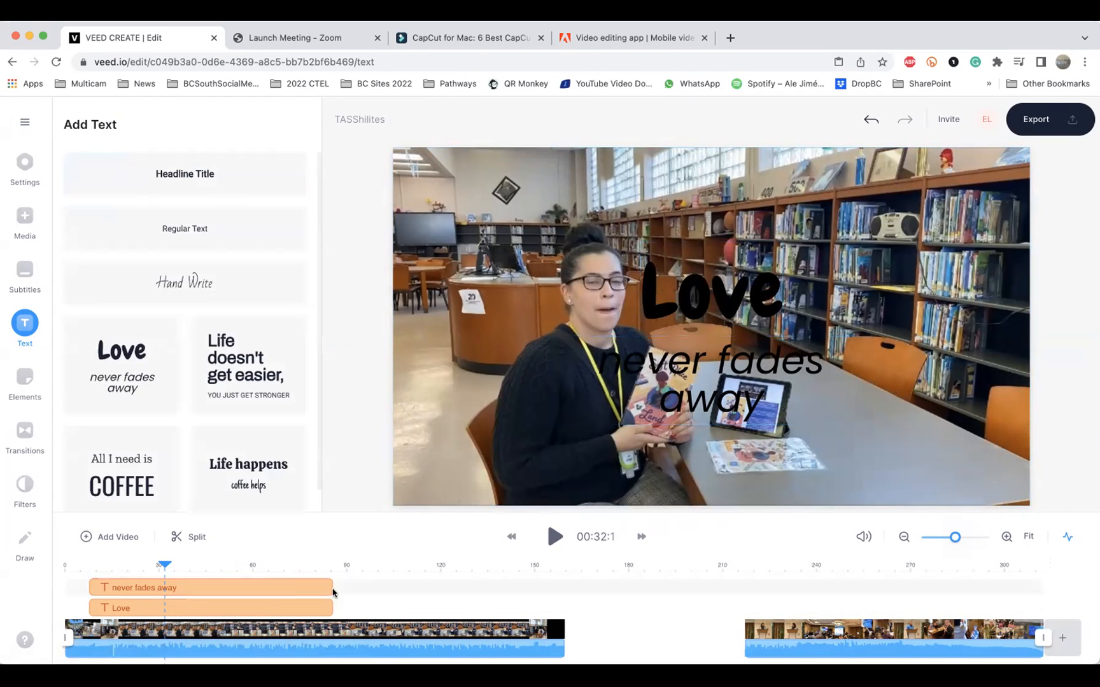
pyautogui.click(275, 585)
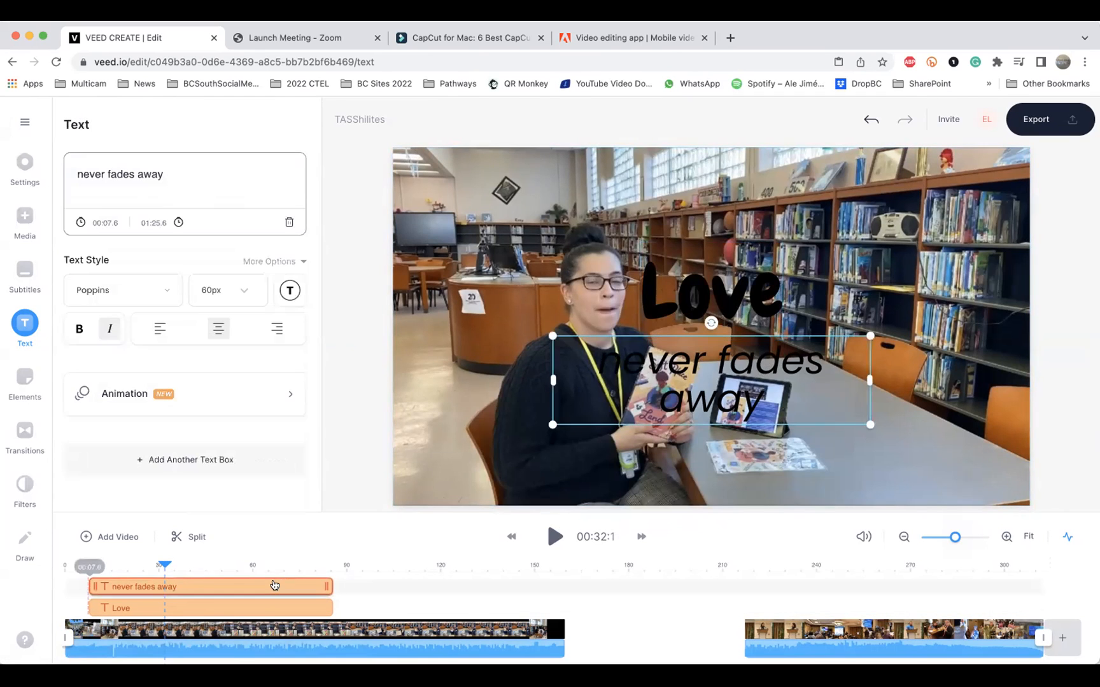
pyautogui.click(656, 291)
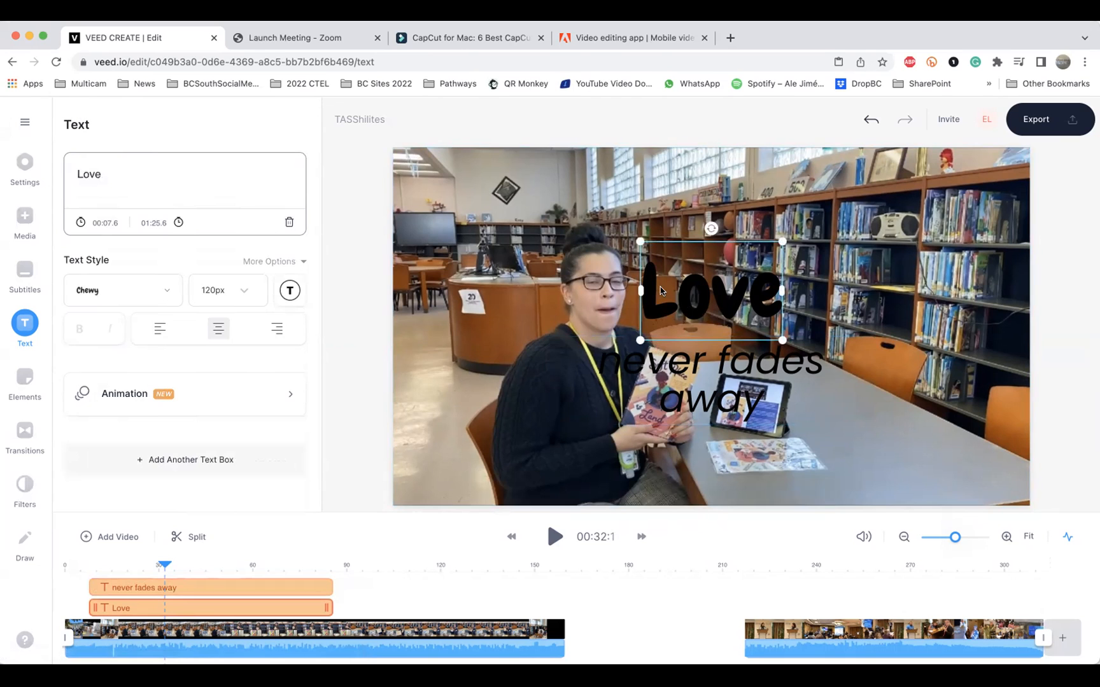
pyautogui.press('Delete')
pyautogui.moveTo(162, 590); pyautogui.dragTo(179, 590)
pyautogui.click(175, 609)
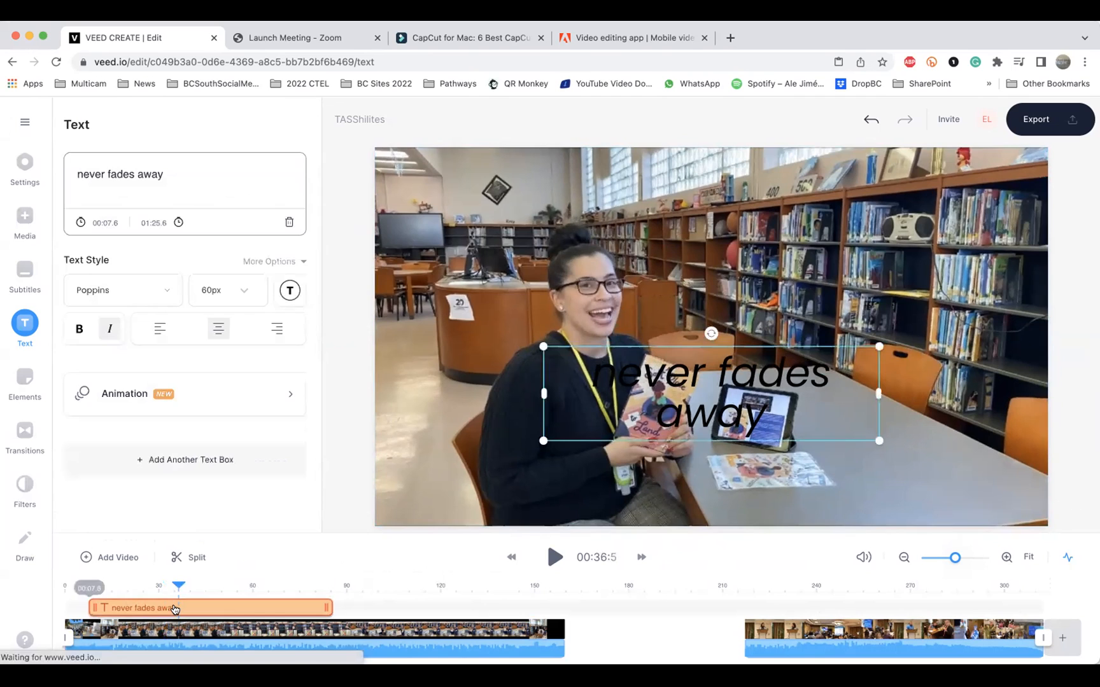
# Try to edit the "never fades away" wording directly on the video preview
pyautogui.doubleClick(689, 377)
pyautogui.doubleClick(652, 379)
pyautogui.doubleClick(656, 386)
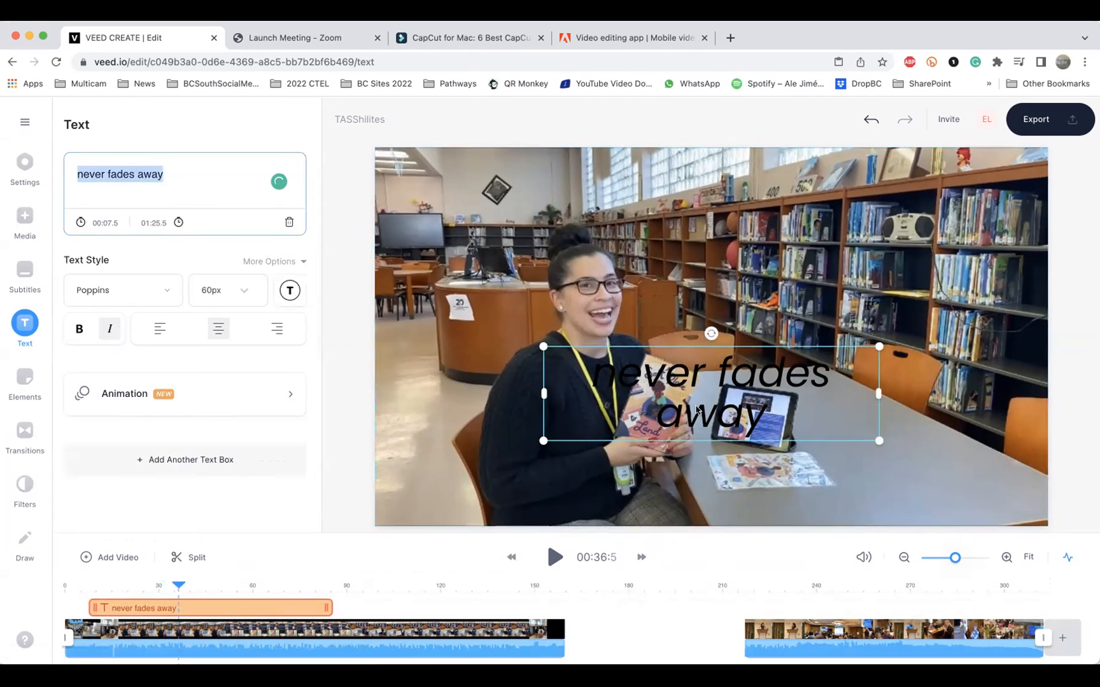
pyautogui.click(698, 416)
pyautogui.doubleClick(705, 417)
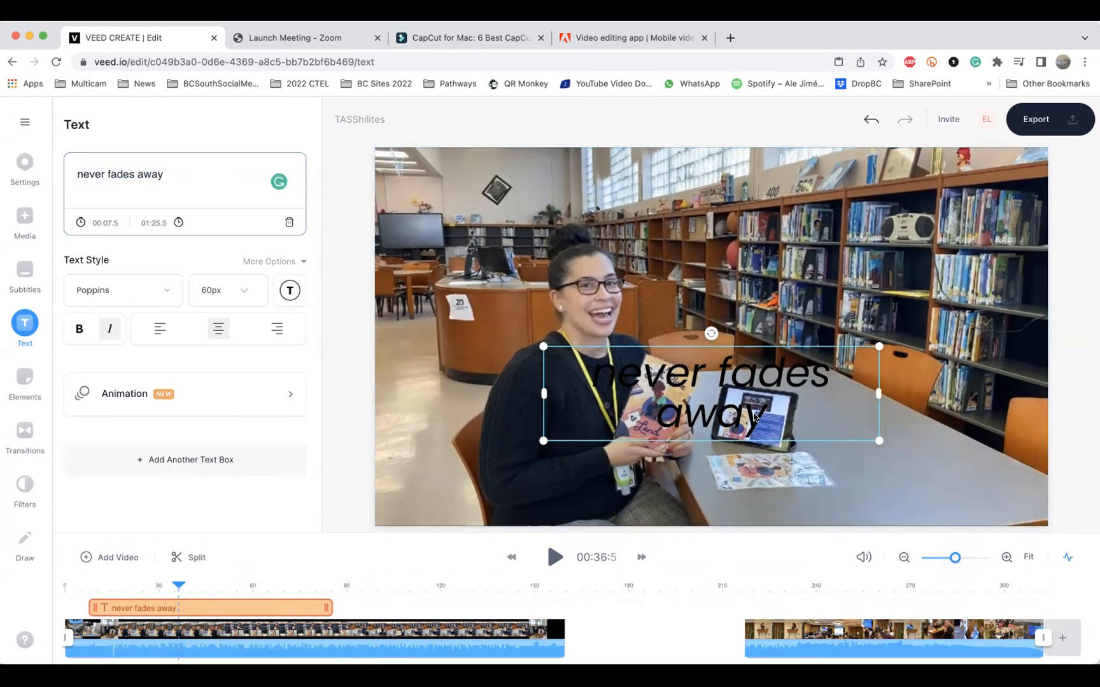
pyautogui.moveTo(755, 417); pyautogui.dragTo(748, 417)
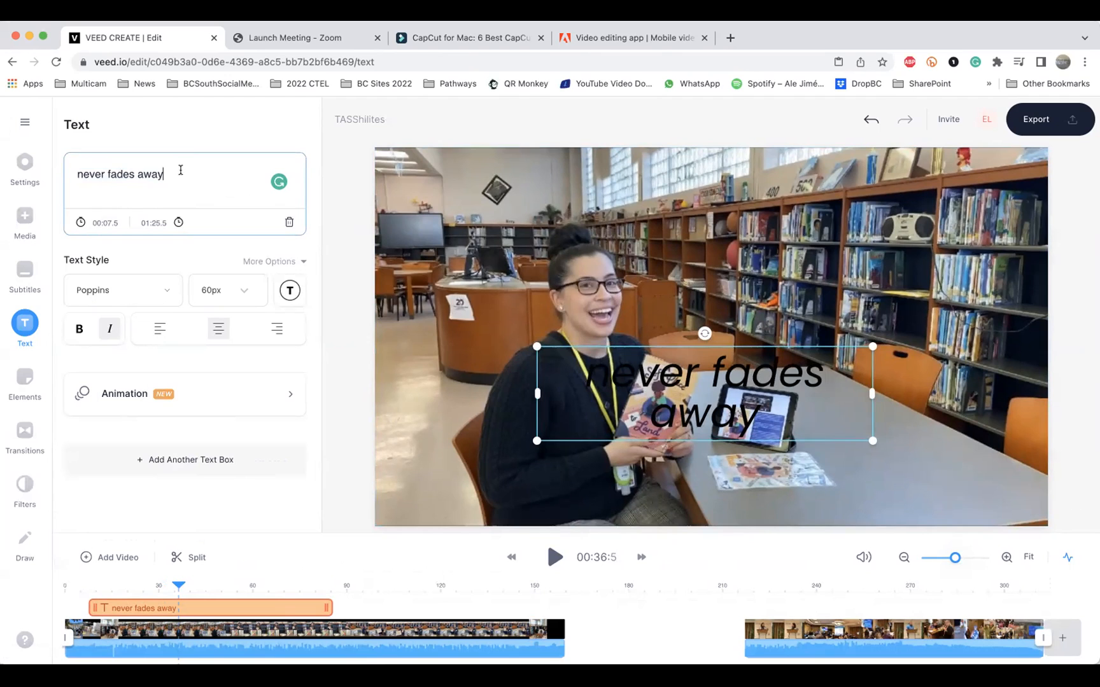
# Replace the "never fades away" wording with "Student Says" and "Name of Book" on two lines
pyautogui.moveTo(181, 170); pyautogui.dragTo(68, 173)
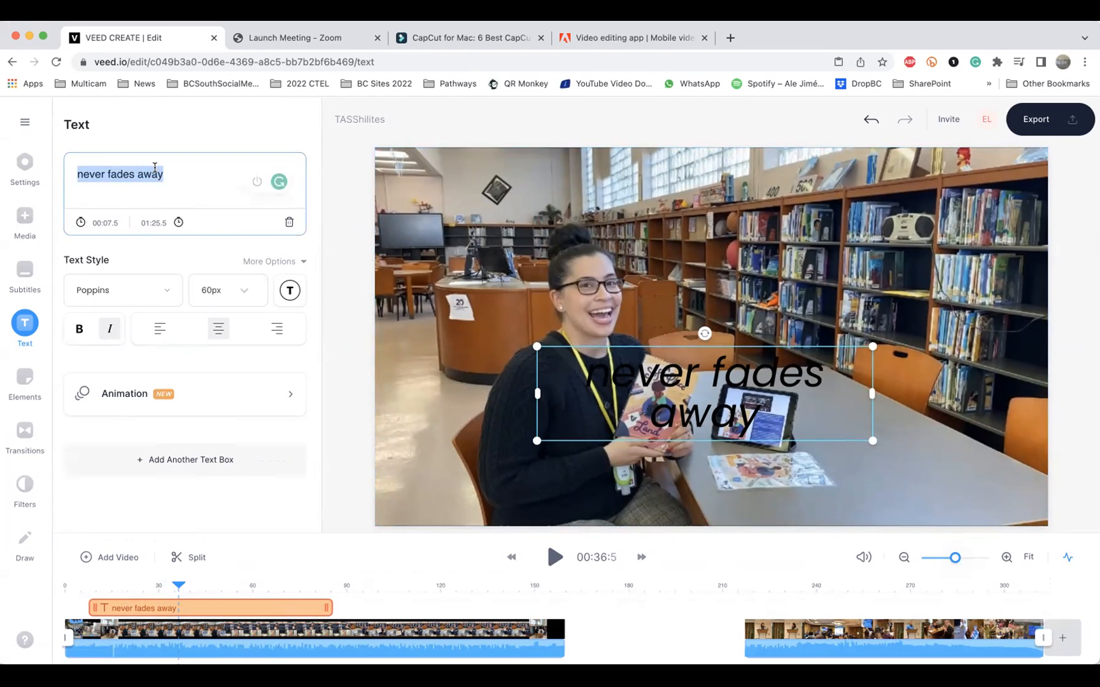
pyautogui.click(156, 171)
pyautogui.moveTo(167, 173); pyautogui.dragTo(72, 172)
pyautogui.write('S')
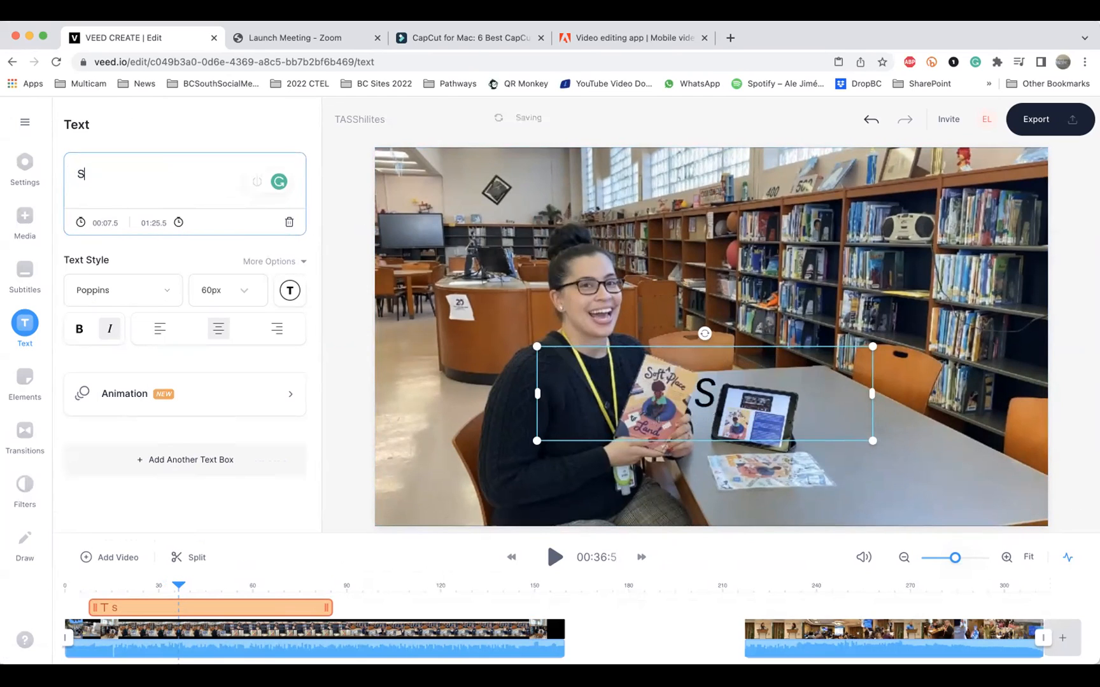
pyautogui.write('tudent Says')
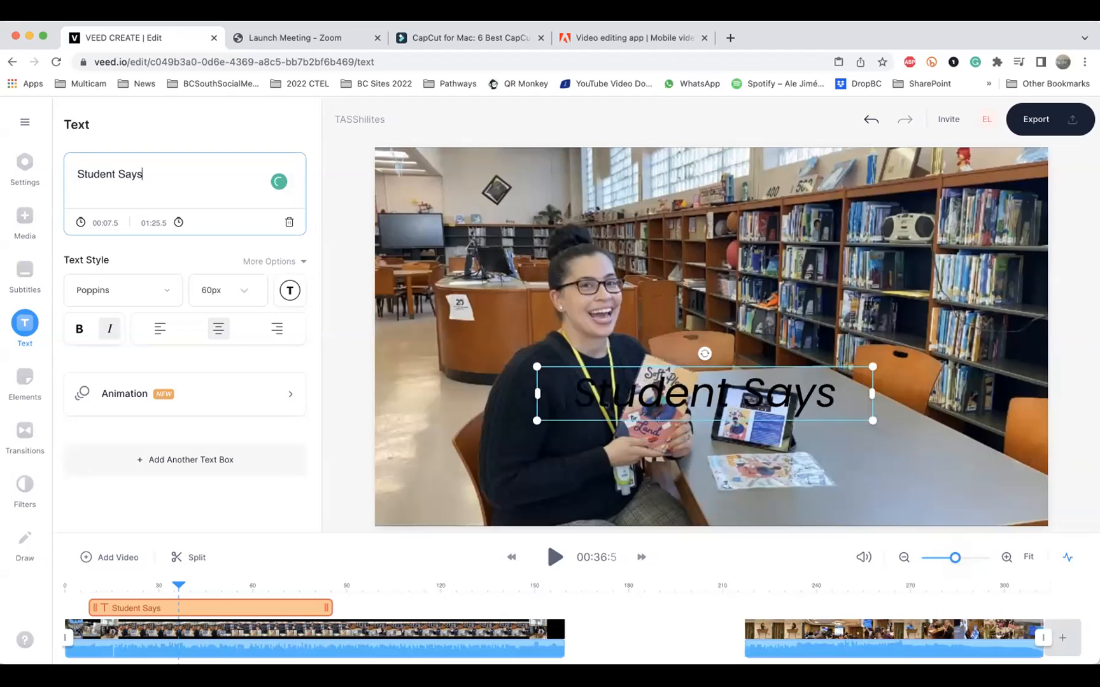
pyautogui.press('Return')
pyautogui.write('Name of Book')
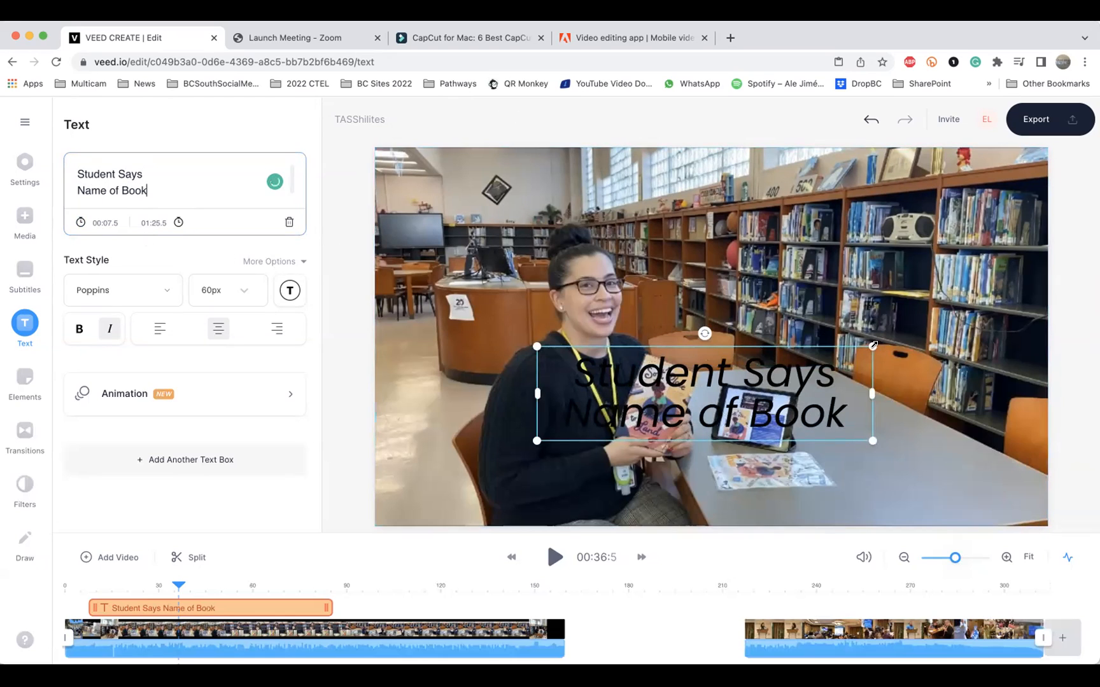
# Shrink the "Student Says Name of Book" caption to 45px in the frame's lower-right corner and play it until about 0:14
pyautogui.moveTo(873, 346); pyautogui.dragTo(789, 371)
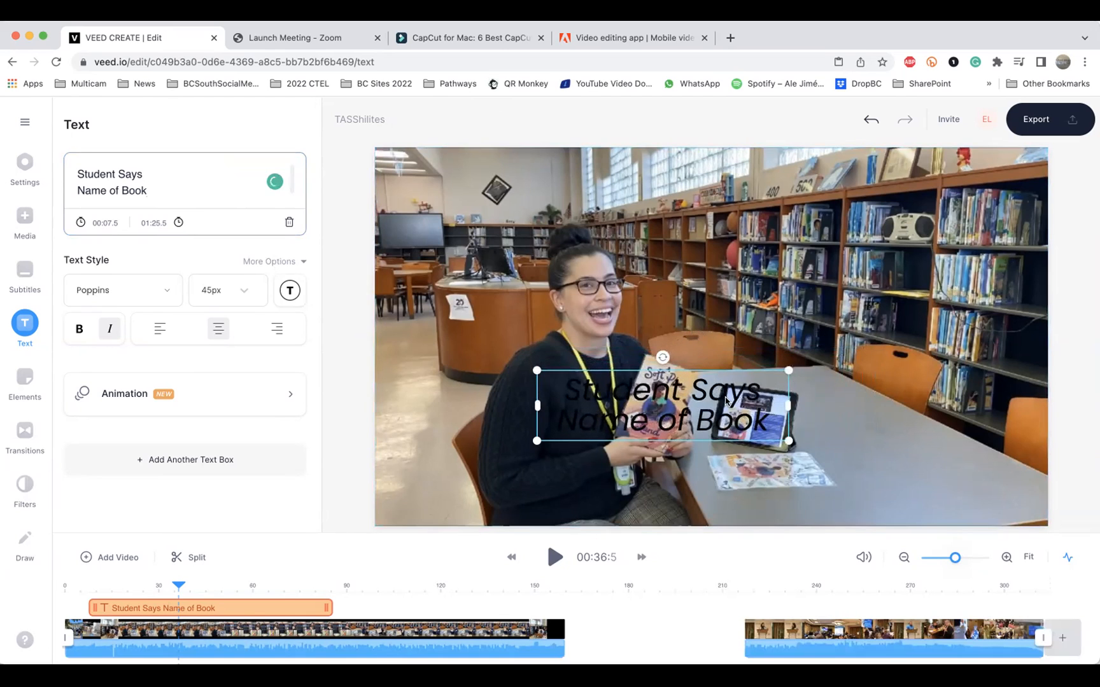
pyautogui.moveTo(729, 401); pyautogui.dragTo(966, 473)
pyautogui.moveTo(179, 585); pyautogui.dragTo(93, 586)
pyautogui.click(555, 558)
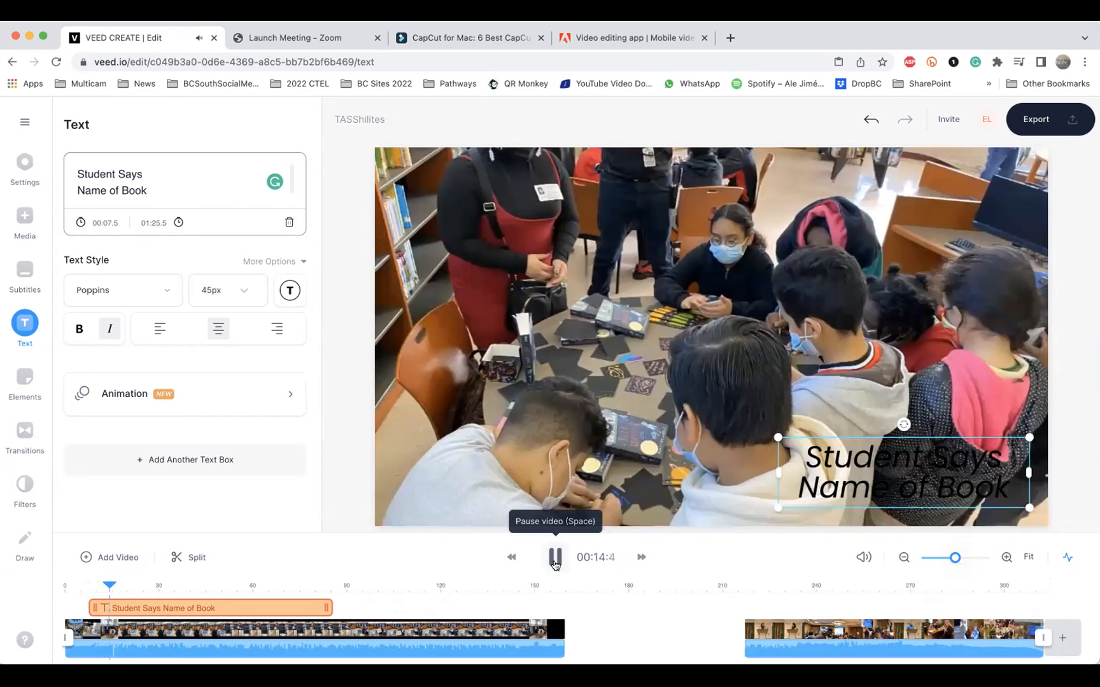
pyautogui.click(555, 558)
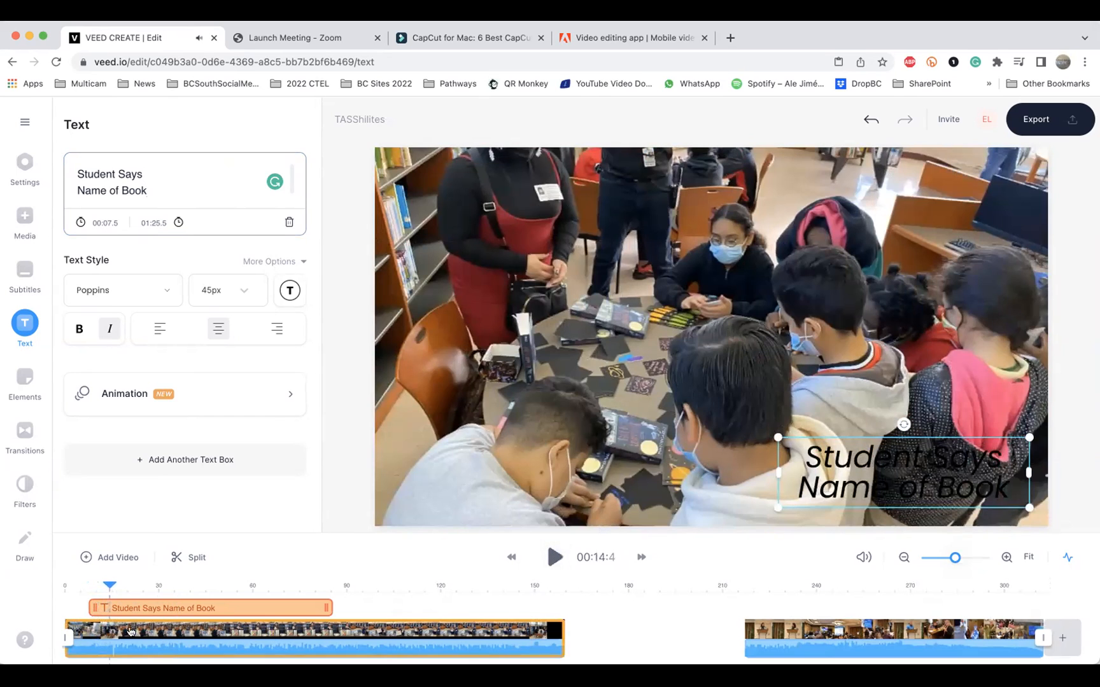
# Split the "Student Says Name of Book" text on the timeline and move its first part to the video's start
pyautogui.click(168, 609)
pyautogui.rightClick(169, 609)
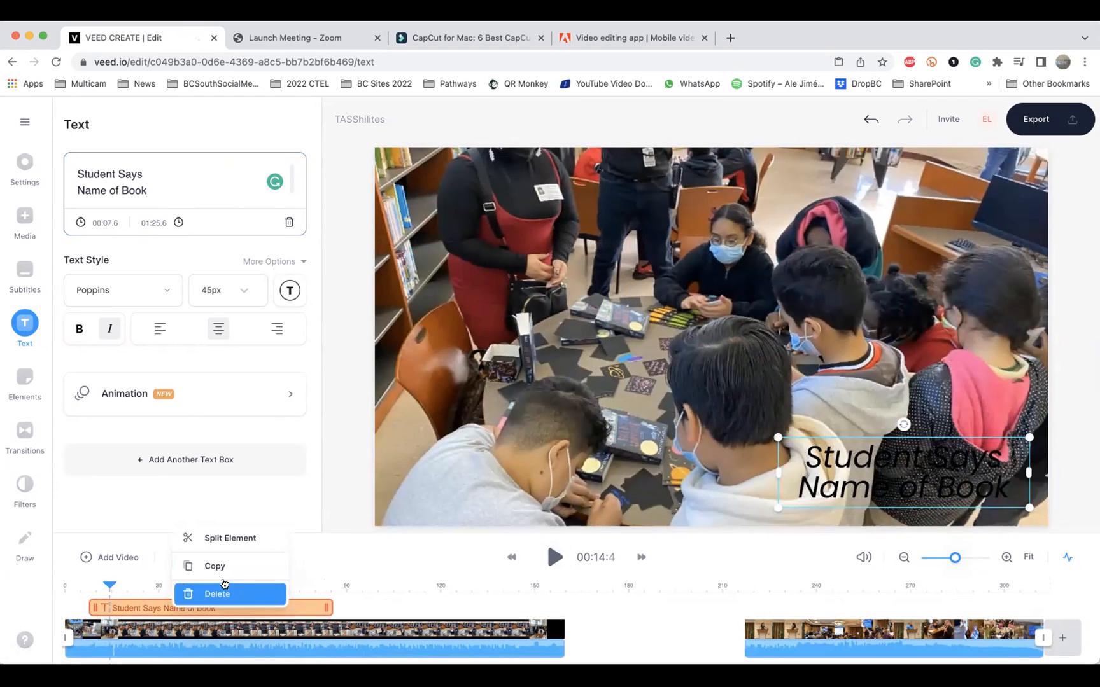
pyautogui.click(232, 538)
pyautogui.moveTo(142, 611); pyautogui.dragTo(119, 610)
# Replace the wording of the first text part with the video owner's first name in possessive form followed by "Video"
pyautogui.moveTo(110, 565); pyautogui.dragTo(99, 566)
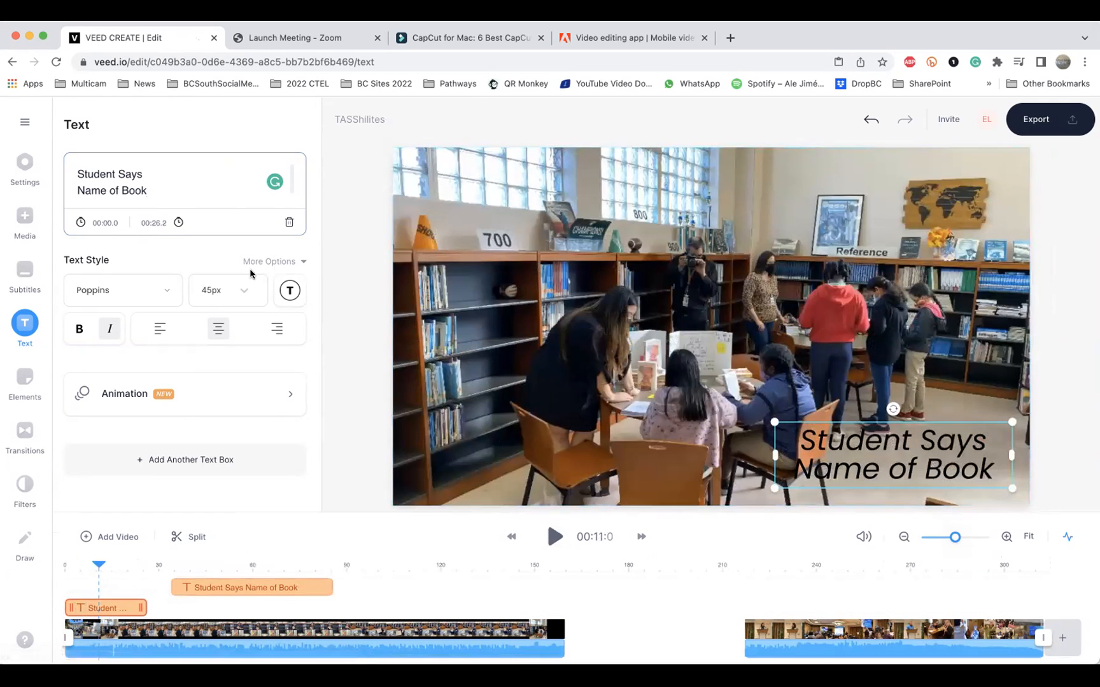
pyautogui.moveTo(170, 185); pyautogui.dragTo(42, 144)
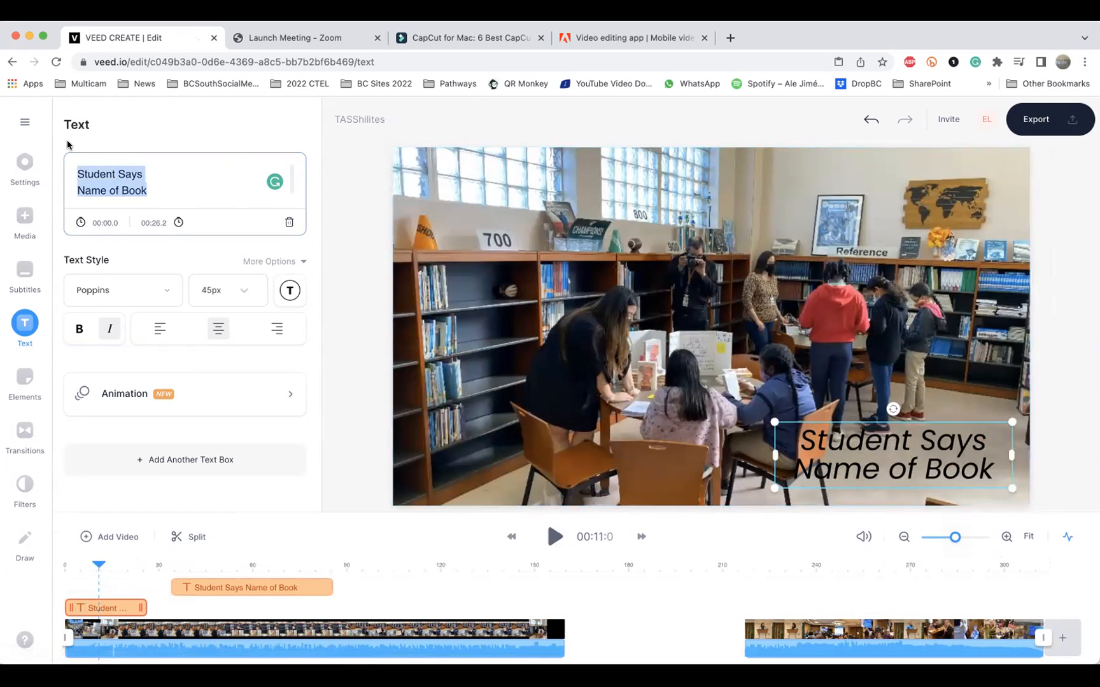
pyautogui.write('eille')
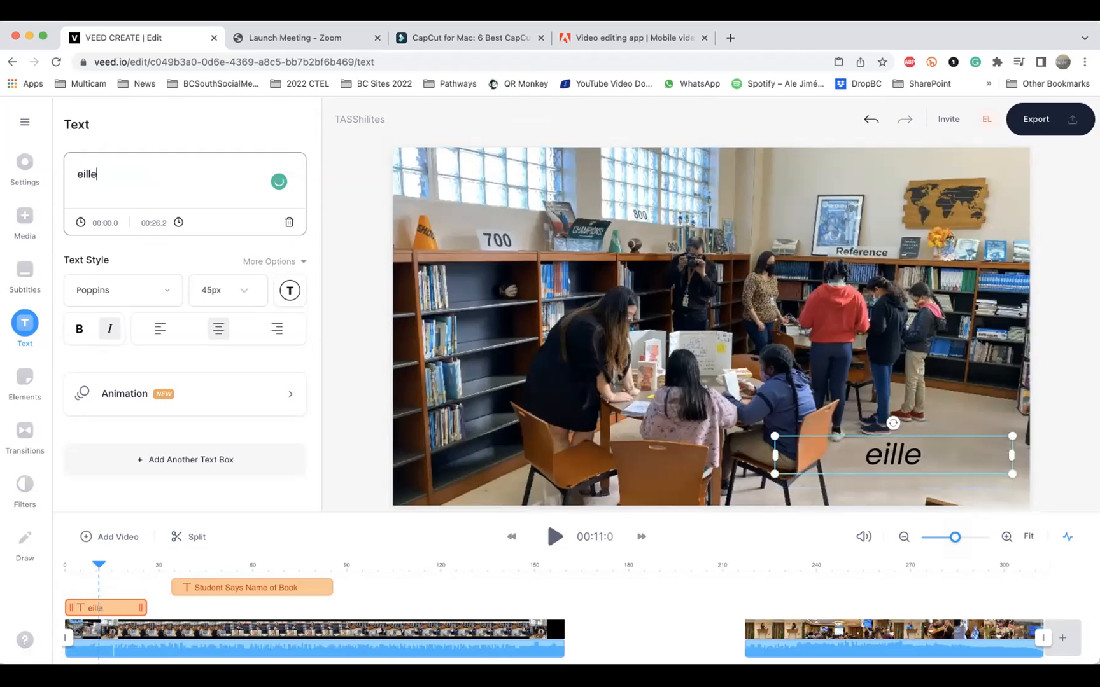
pyautogui.write('ens Video')
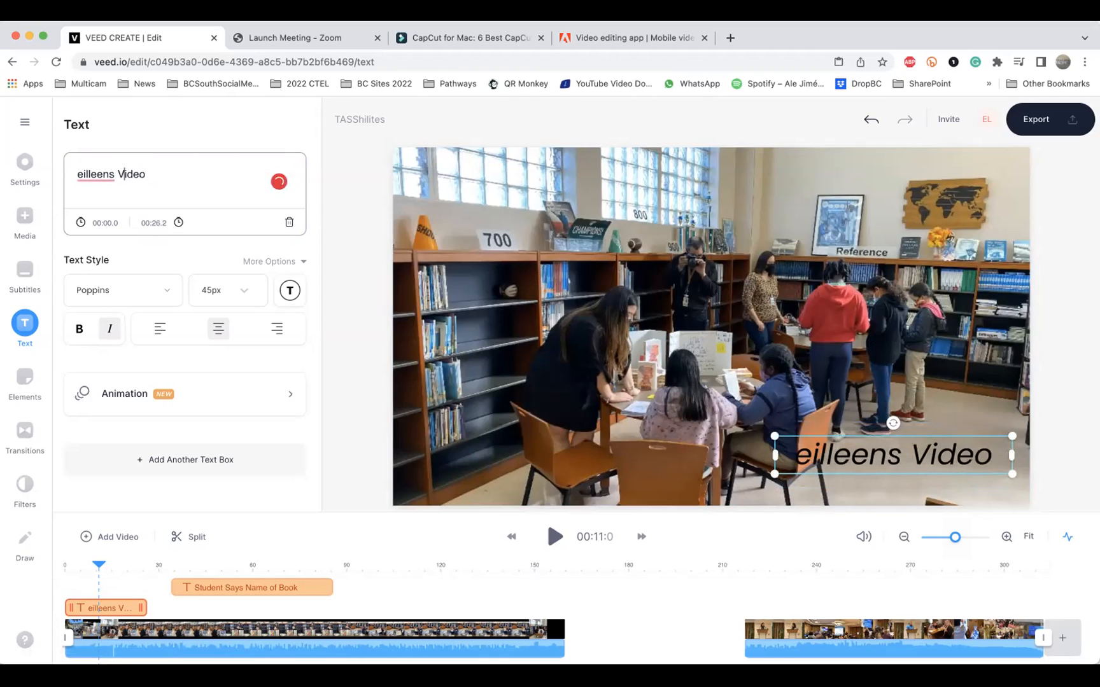
pyautogui.write('.')
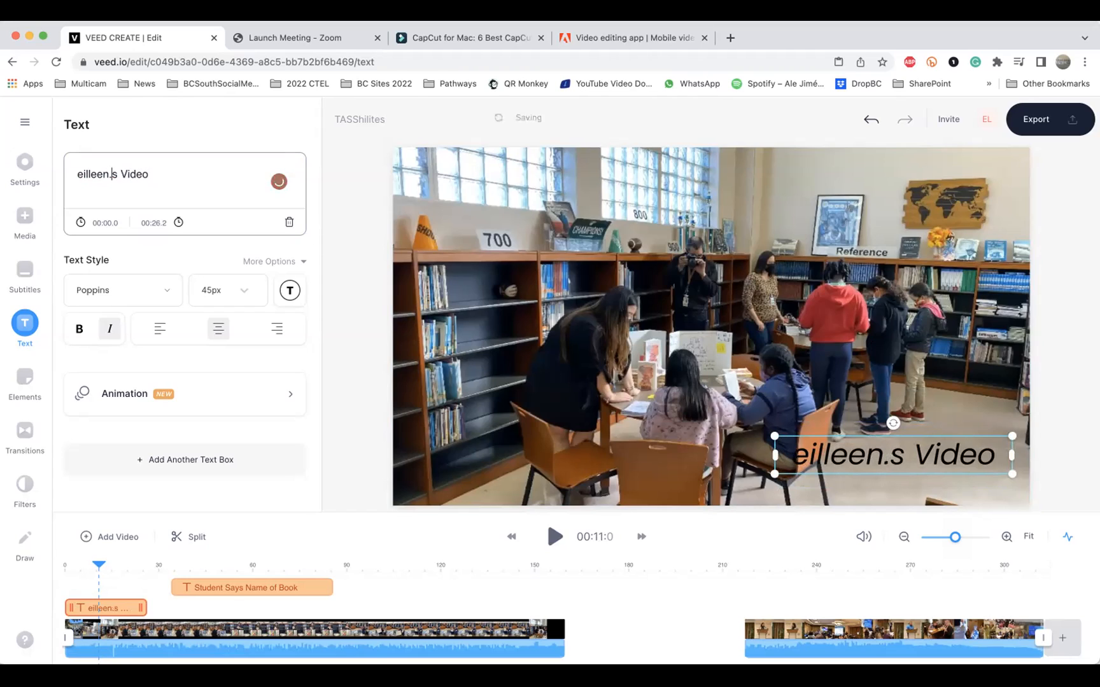
pyautogui.press('BackSpace')
pyautogui.write(',')
pyautogui.press('BackSpace')
pyautogui.write("'")
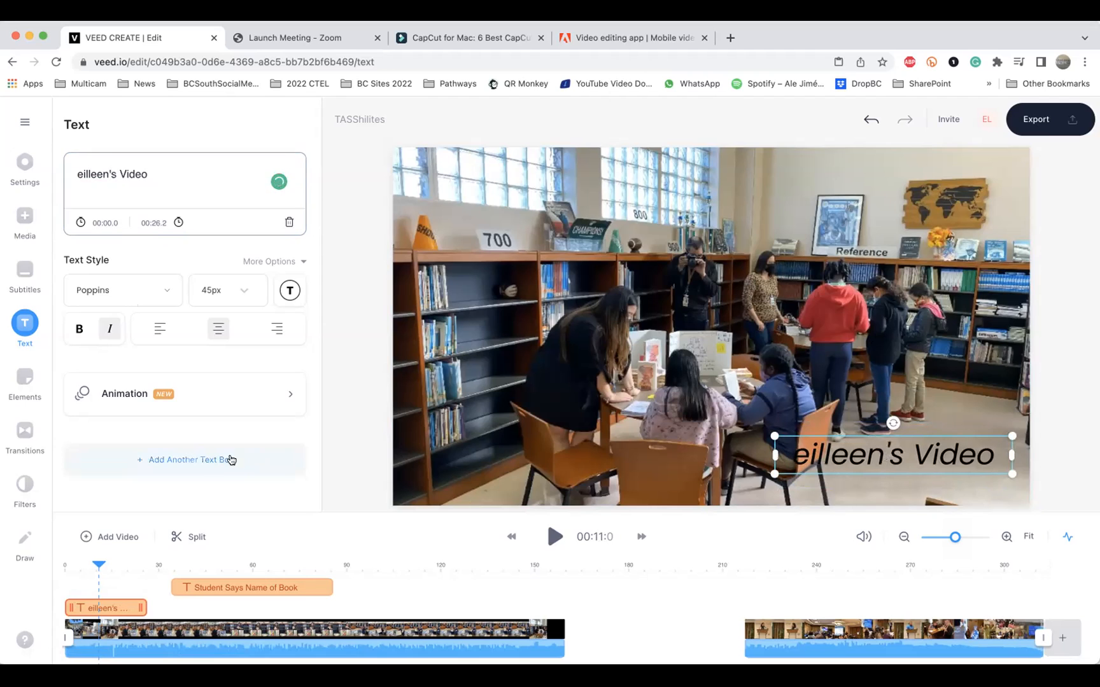
# Play the video's opening from about 0:01 to 0:05 to preview the first caption
pyautogui.moveTo(99, 566); pyautogui.dragTo(69, 567)
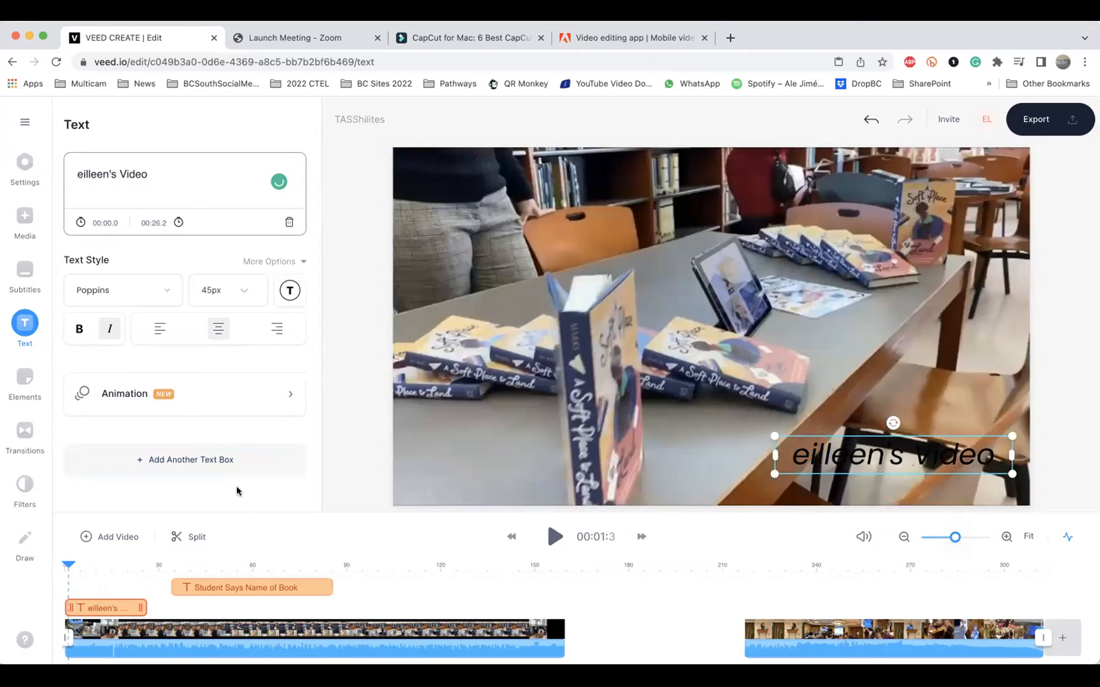
pyautogui.click(553, 536)
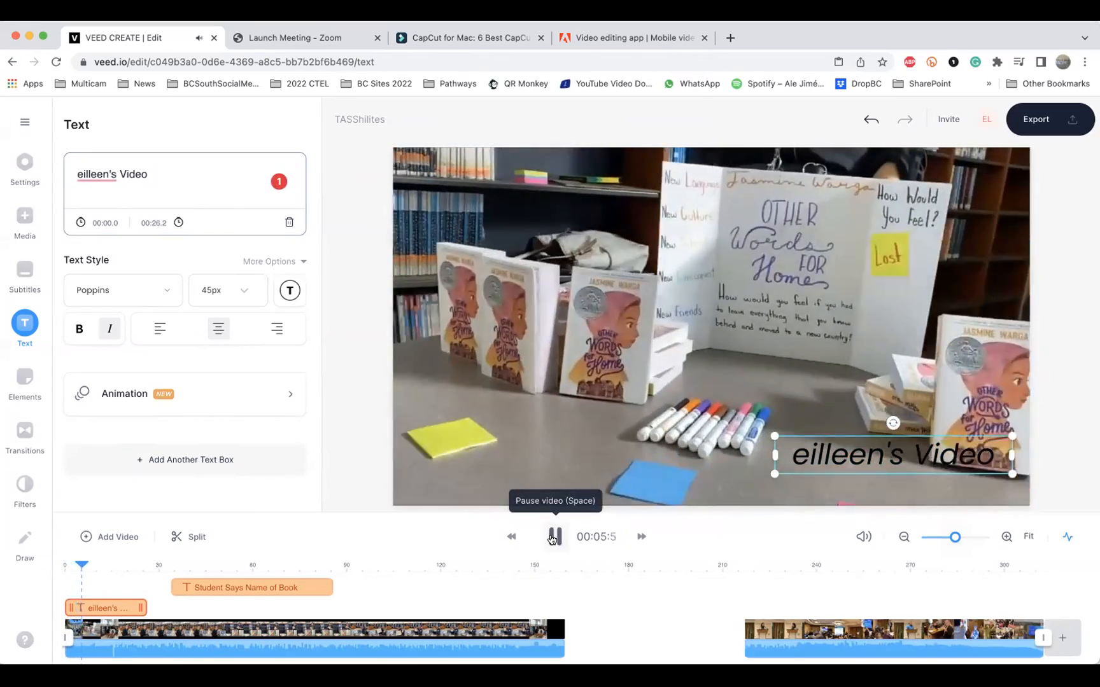
pyautogui.click(552, 538)
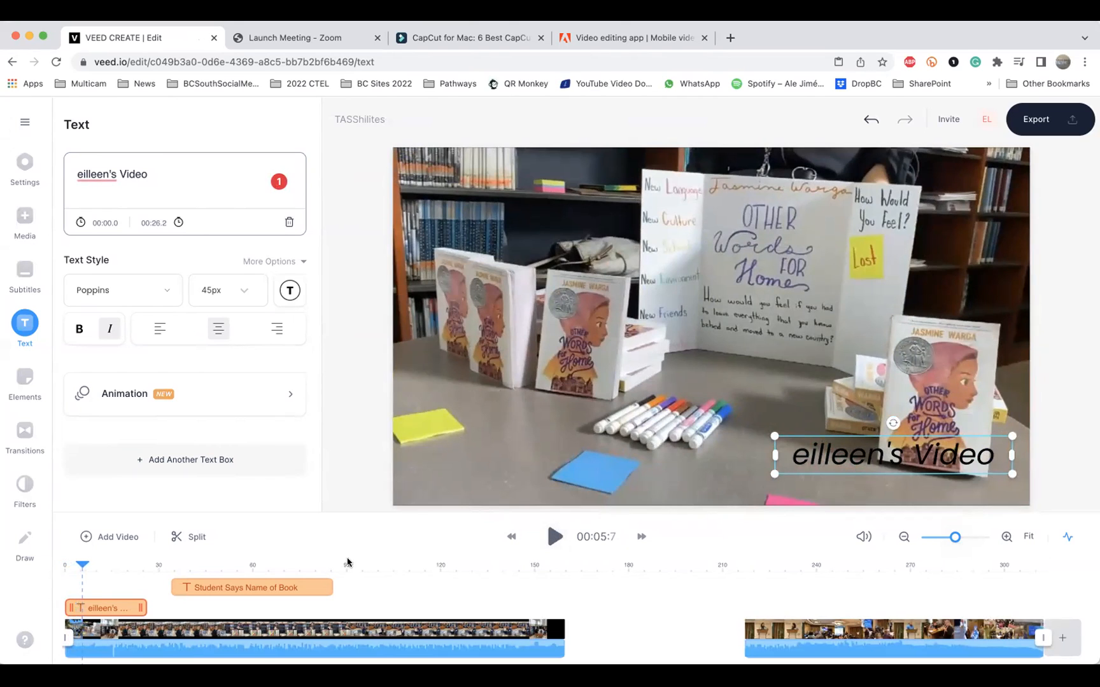
# Scrub from the first caption at about 0:19 through the second caption to about 0:52
pyautogui.moveTo(83, 566); pyautogui.dragTo(124, 574)
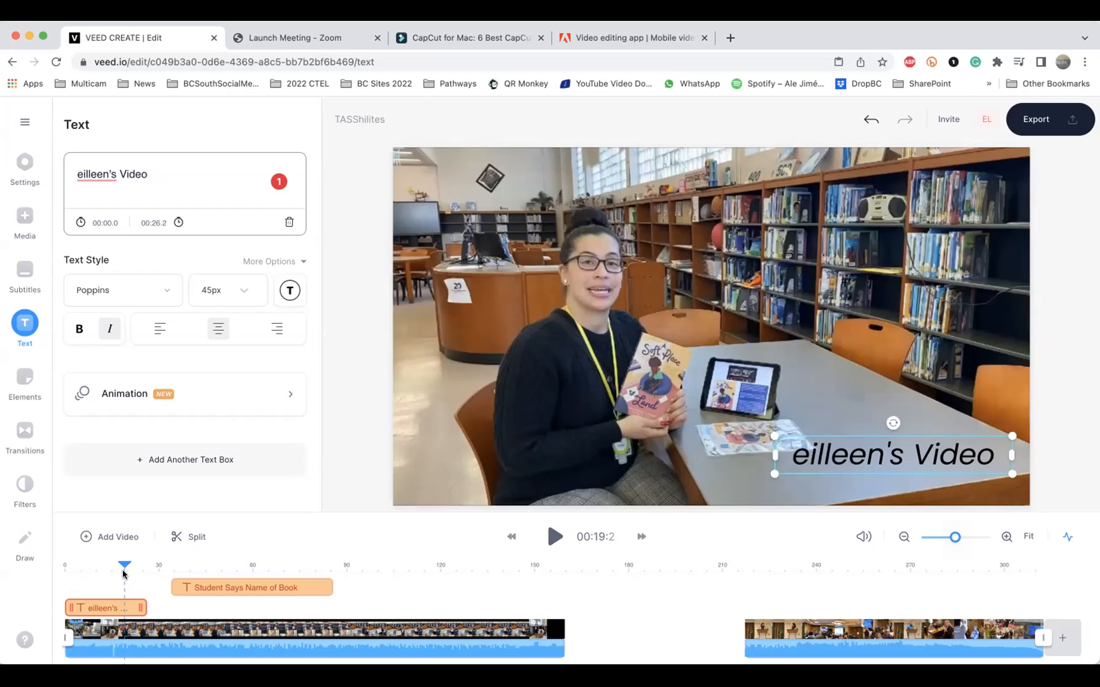
pyautogui.moveTo(123, 573)
pyautogui.mouseDown()
pyautogui.moveTo(94, 574)
pyautogui.moveTo(125, 574)
pyautogui.mouseUp()
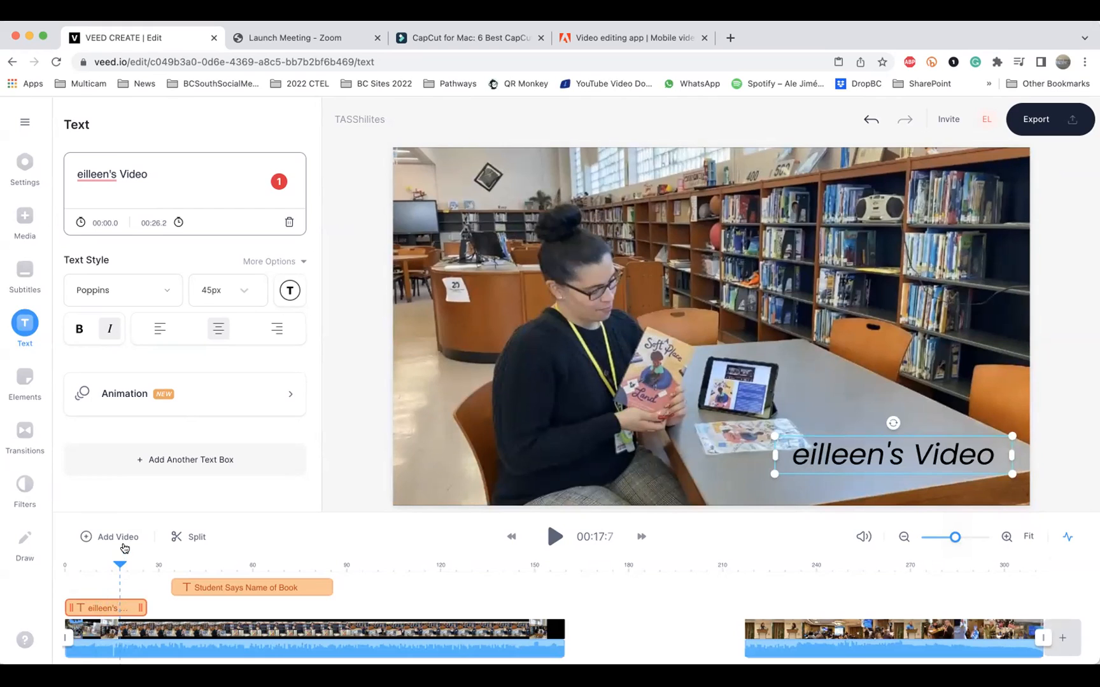
pyautogui.click(131, 565)
pyautogui.click(199, 565)
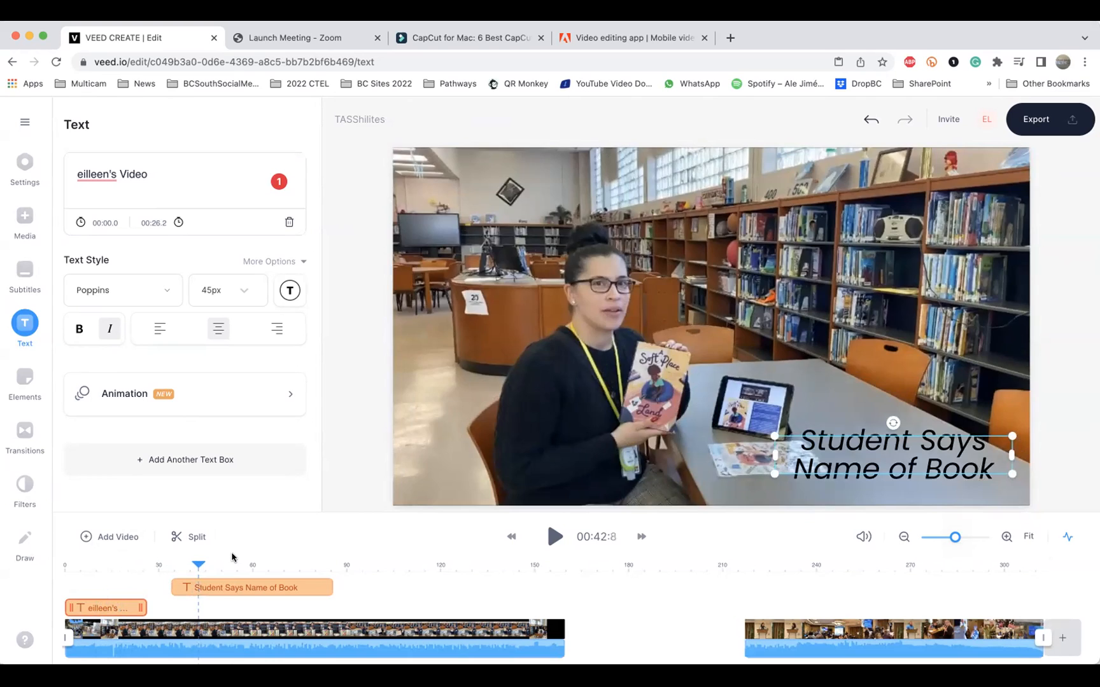
pyautogui.click(229, 564)
# Generate automatic English subtitles for the freebookday.mp4 clip
pyautogui.click(23, 382)
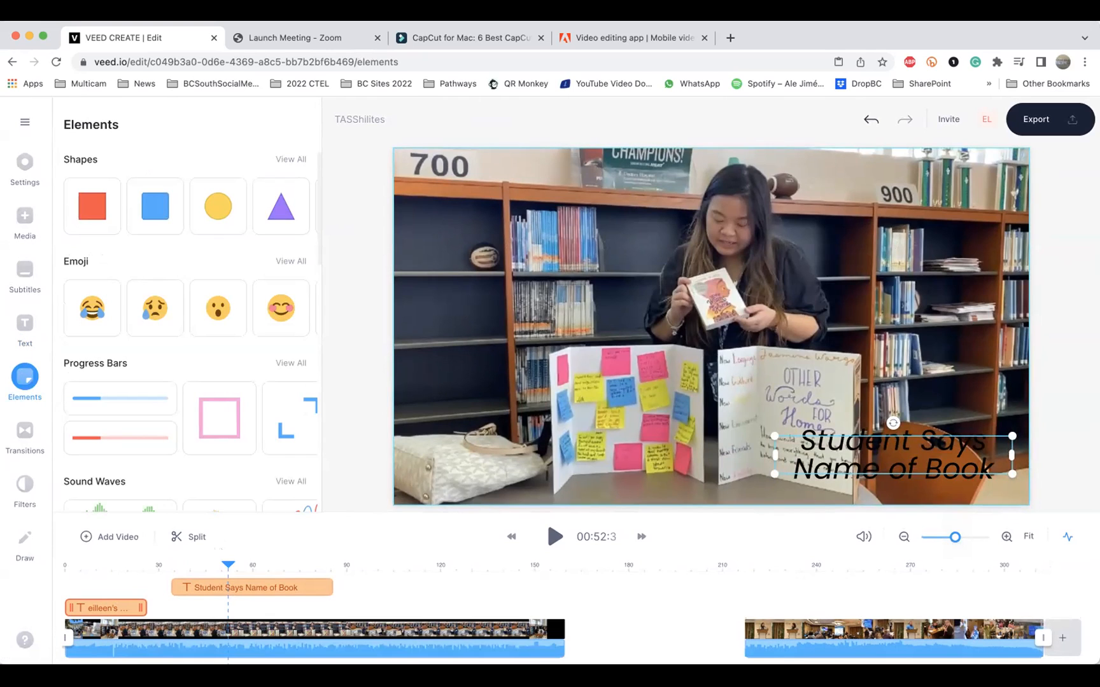
pyautogui.click(239, 630)
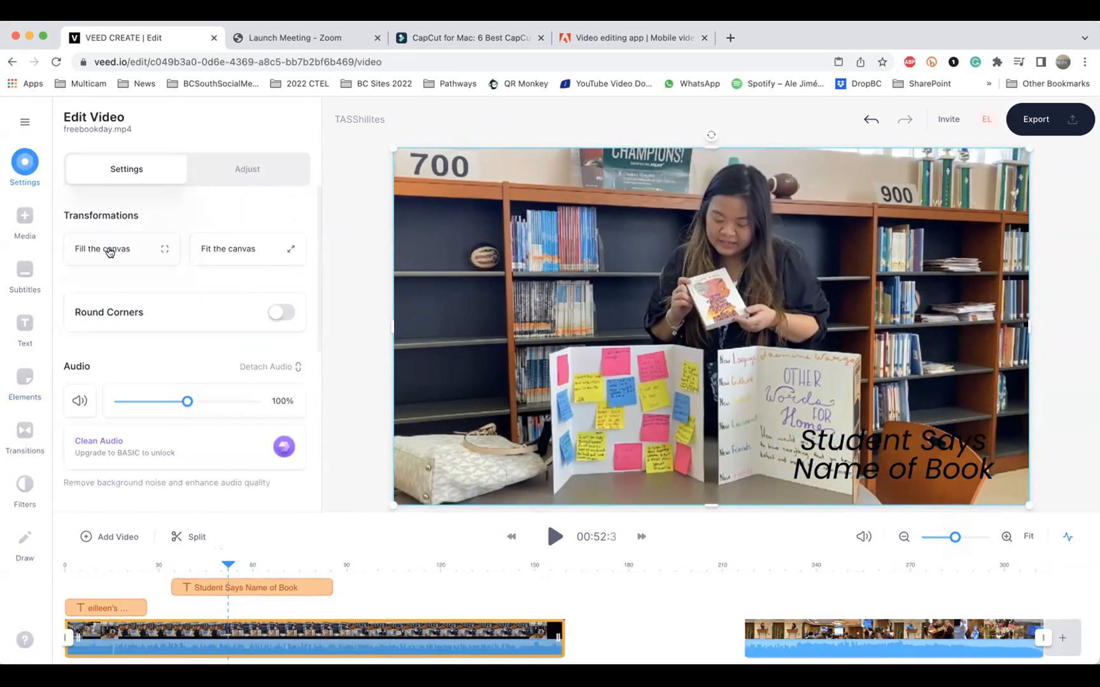
pyautogui.click(26, 272)
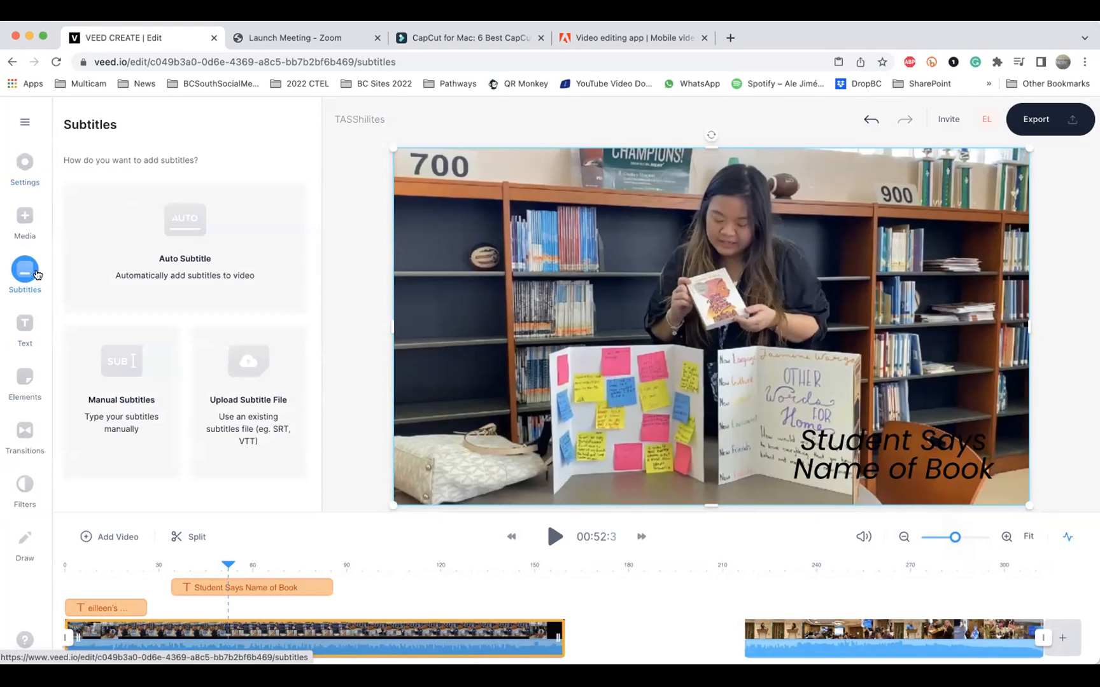
pyautogui.click(204, 224)
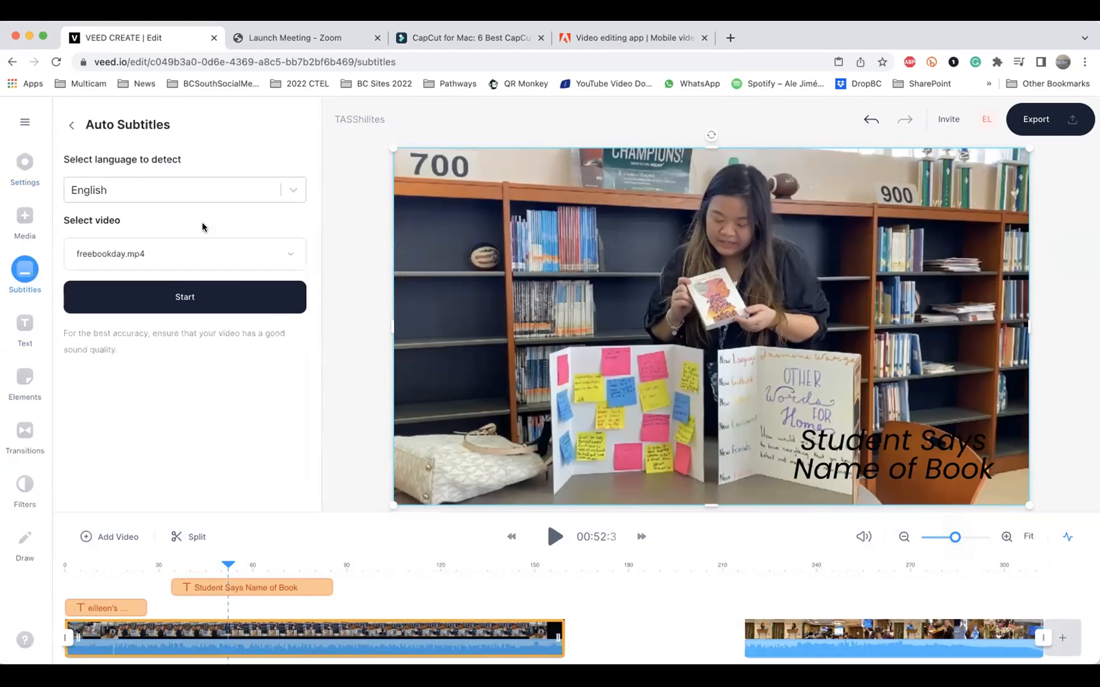
pyautogui.click(195, 303)
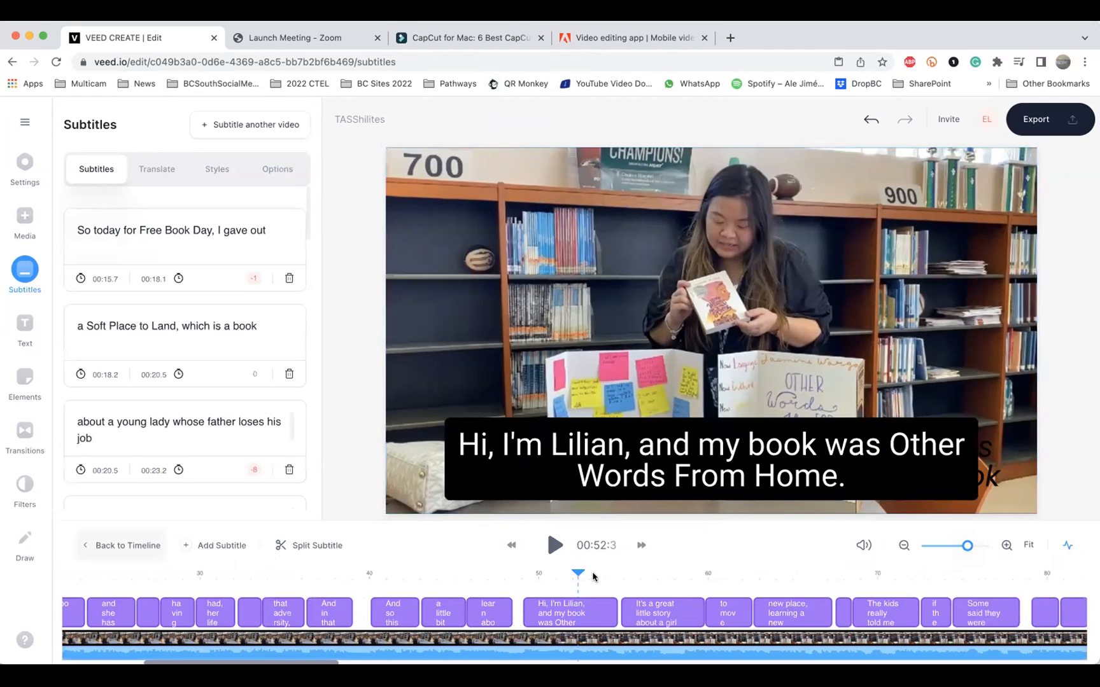
# Scrub back to before 0:28 and play to about 0:31 to preview the generated subtitles
pyautogui.moveTo(577, 573); pyautogui.dragTo(174, 576)
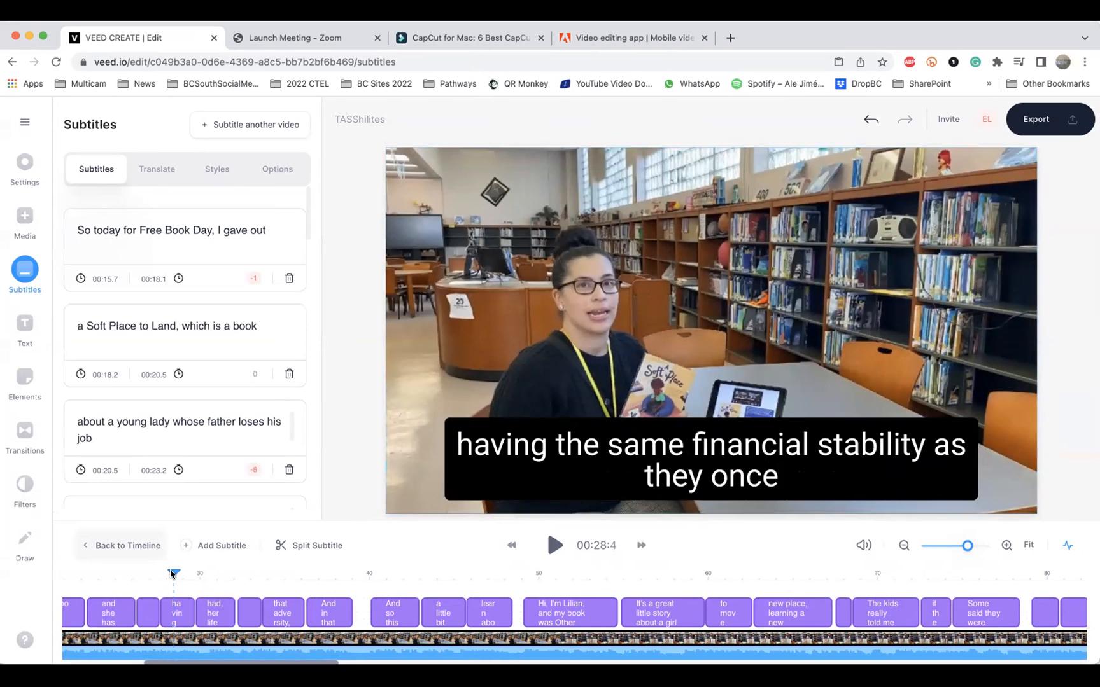
pyautogui.moveTo(172, 574); pyautogui.dragTo(94, 581)
pyautogui.press('space')
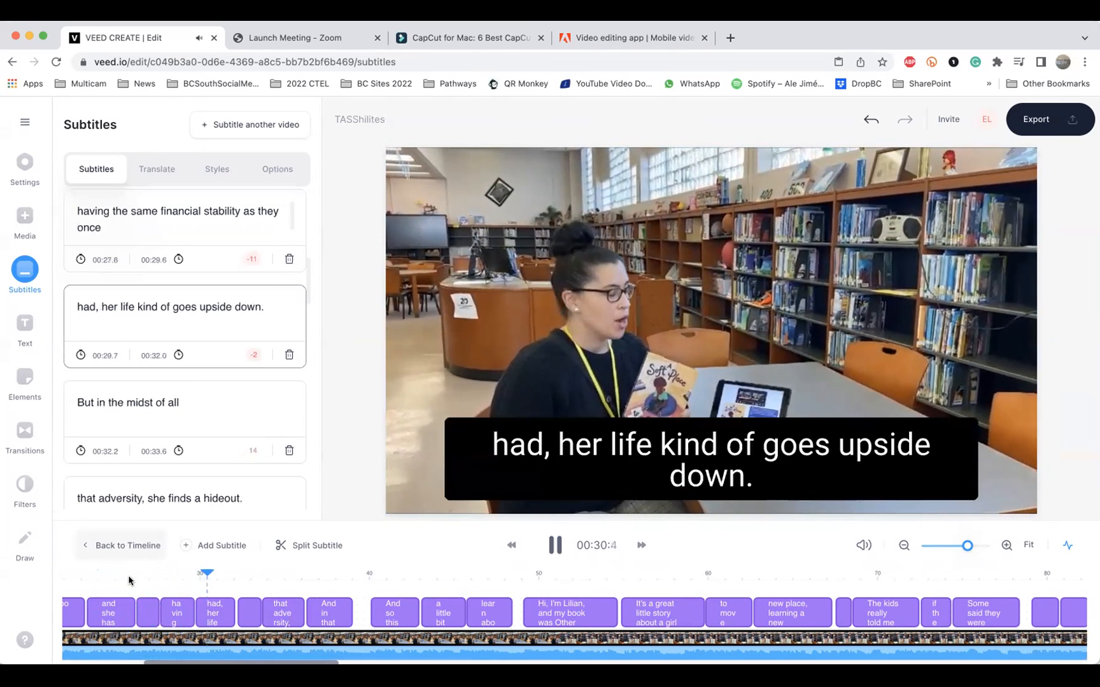
pyautogui.press('space')
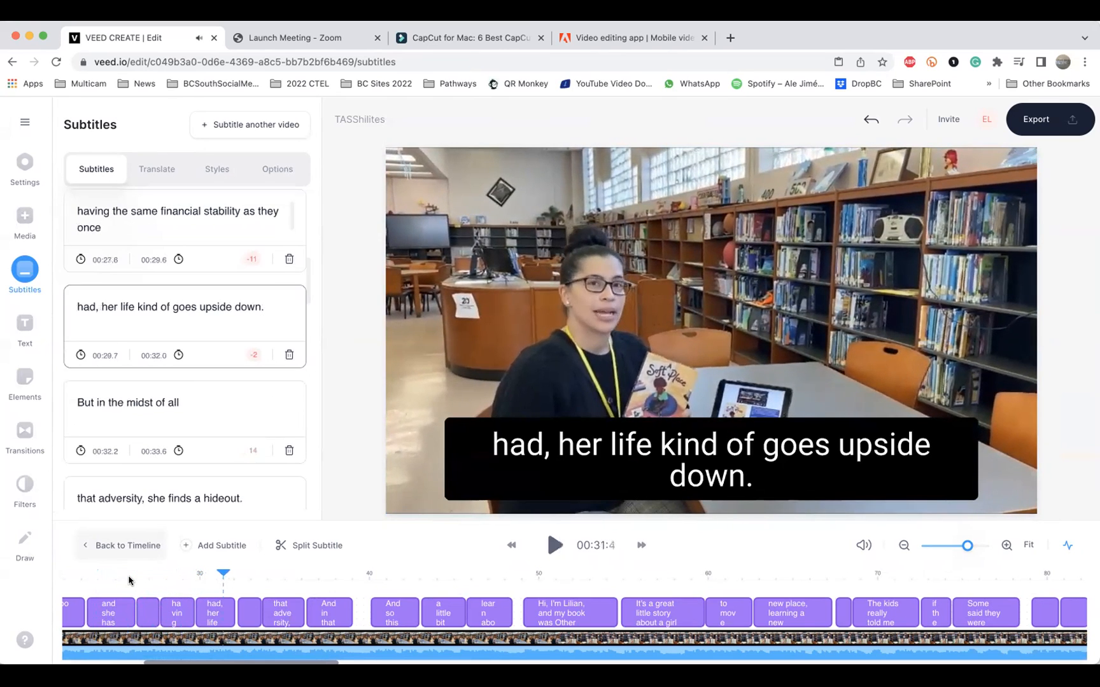
# Replace "stability" with "difficult" in the subtitle "having the same financial stability as they once"
pyautogui.click(214, 620)
pyautogui.click(141, 239)
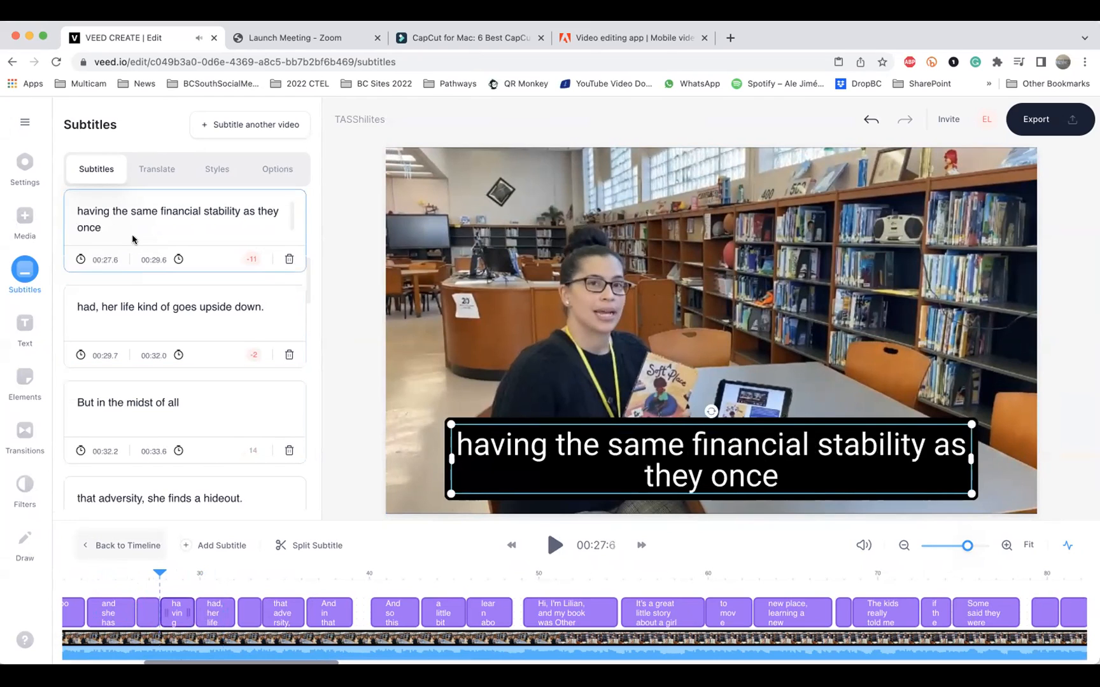
pyautogui.doubleClick(268, 211)
pyautogui.click(267, 211)
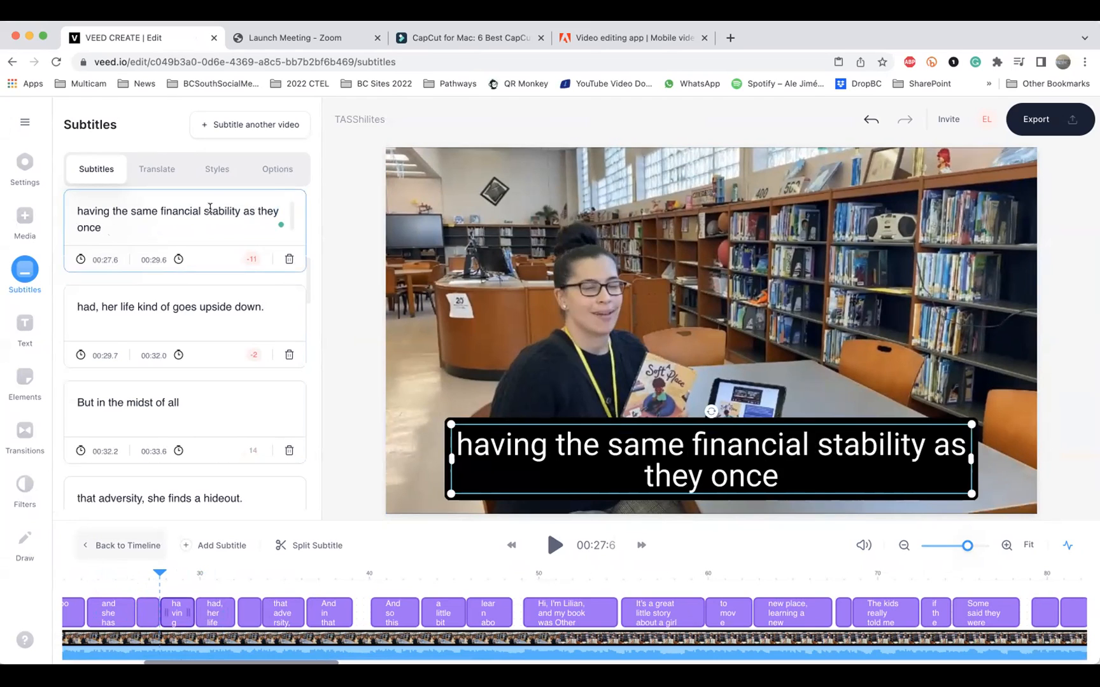
pyautogui.moveTo(203, 212); pyautogui.dragTo(241, 210)
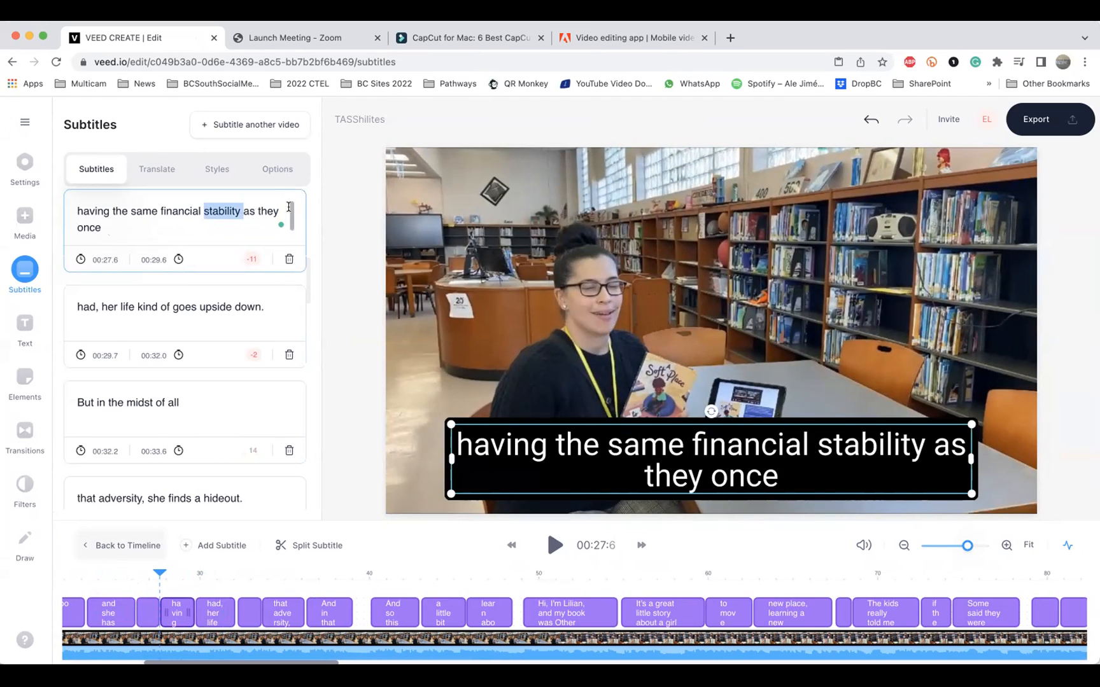
pyautogui.write('difficu')
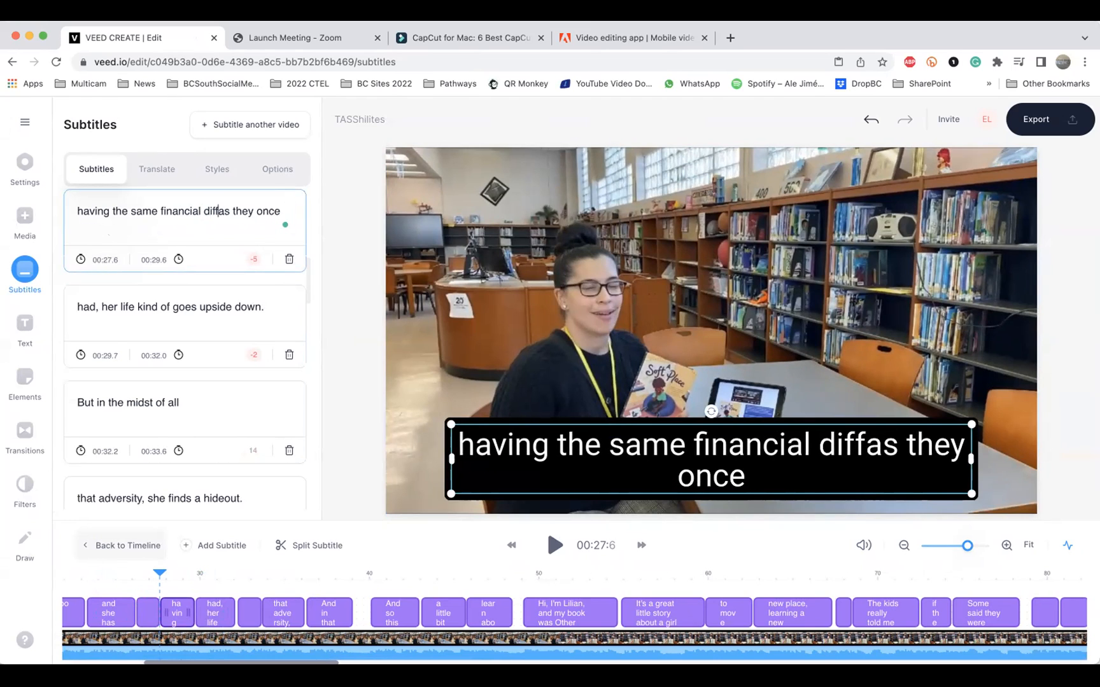
pyautogui.write('lt')
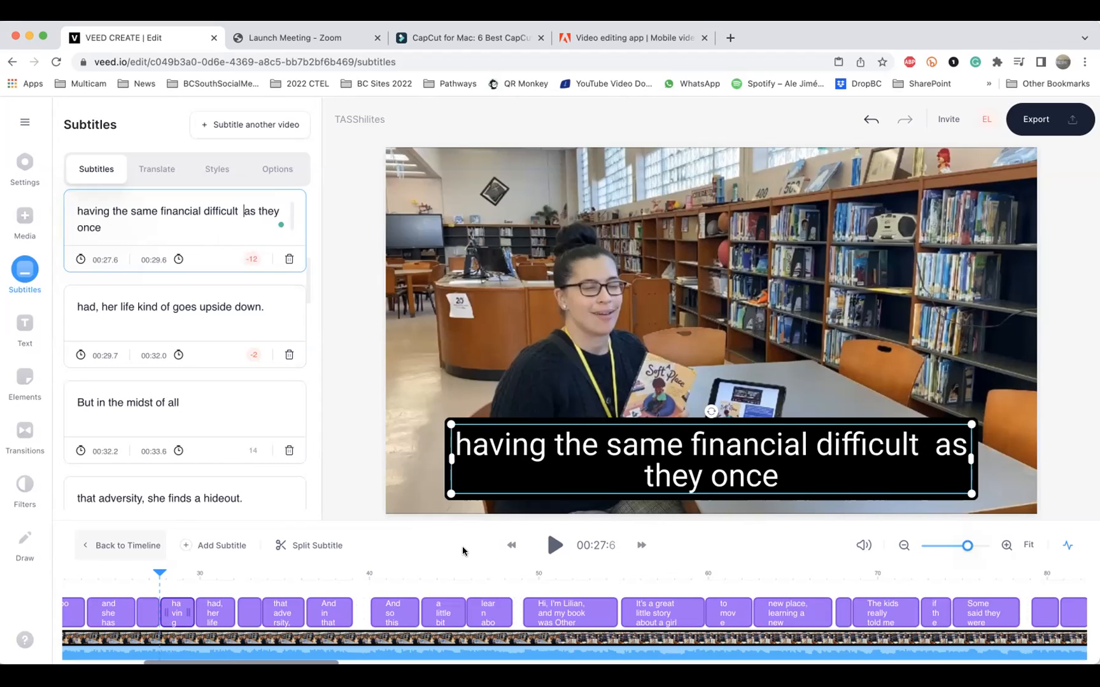
# Play the video from the edited subtitle to about 0:32, and scrub through the following subtitles to about 1:10
pyautogui.click(552, 546)
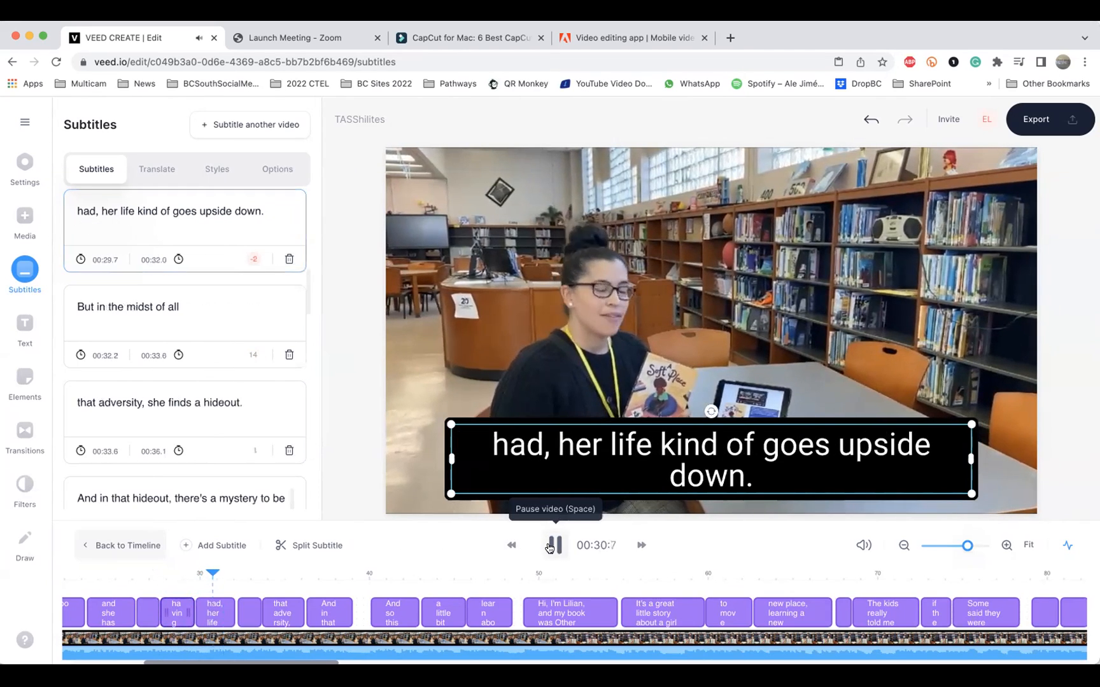
pyautogui.click(555, 549)
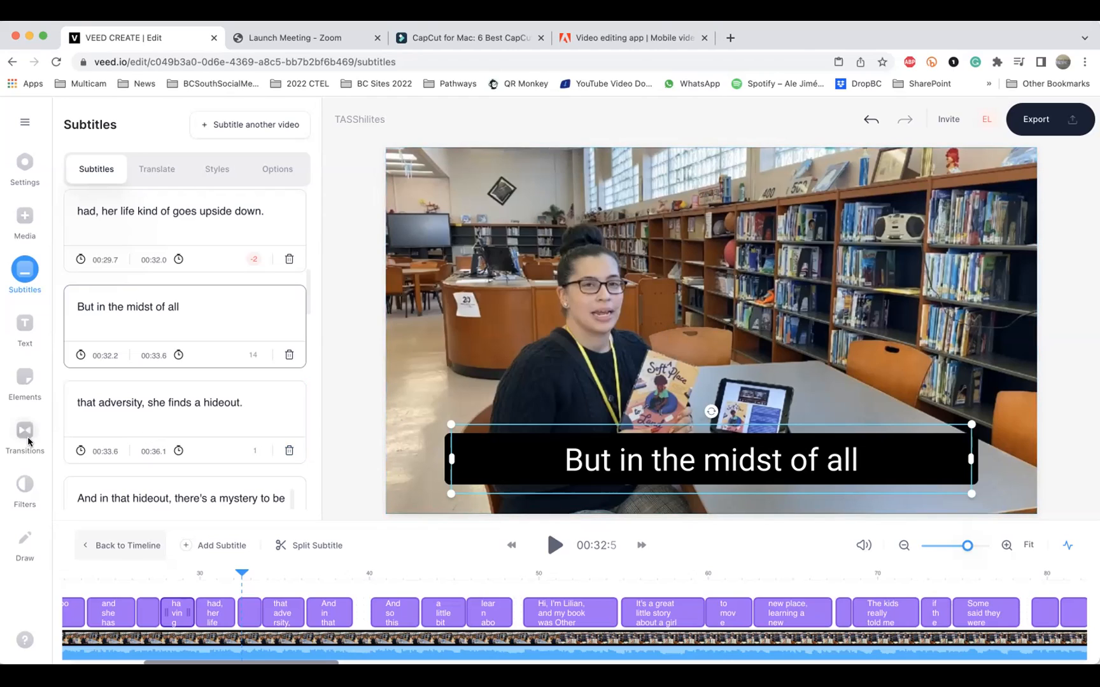
pyautogui.scroll(-2, 141, 486)
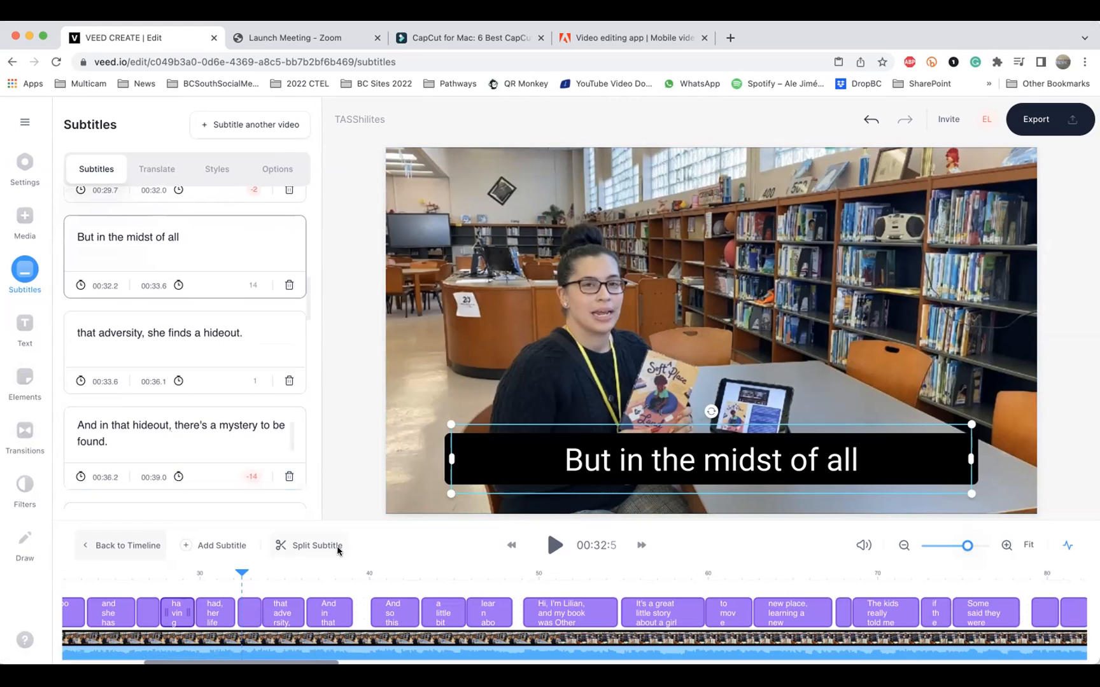
pyautogui.moveTo(240, 577); pyautogui.dragTo(438, 577)
pyautogui.moveTo(551, 565); pyautogui.dragTo(885, 568)
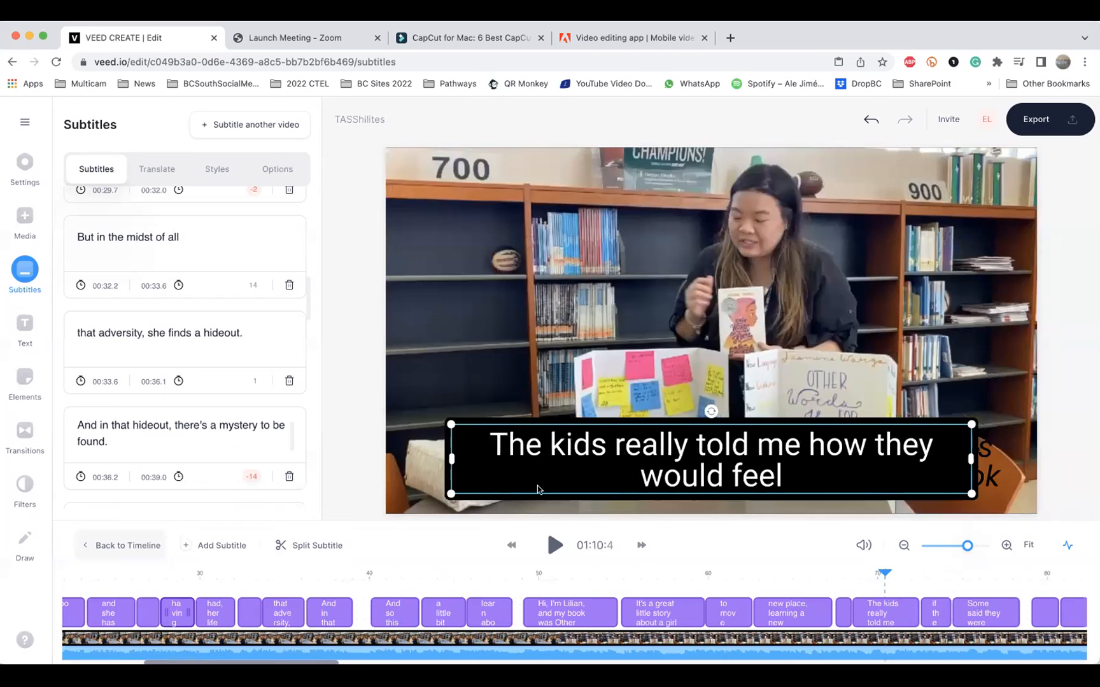
# Add the surprised-face emoji sticker and shift it on the timeline to run from 00:33.9 to 01:51.9
pyautogui.click(25, 329)
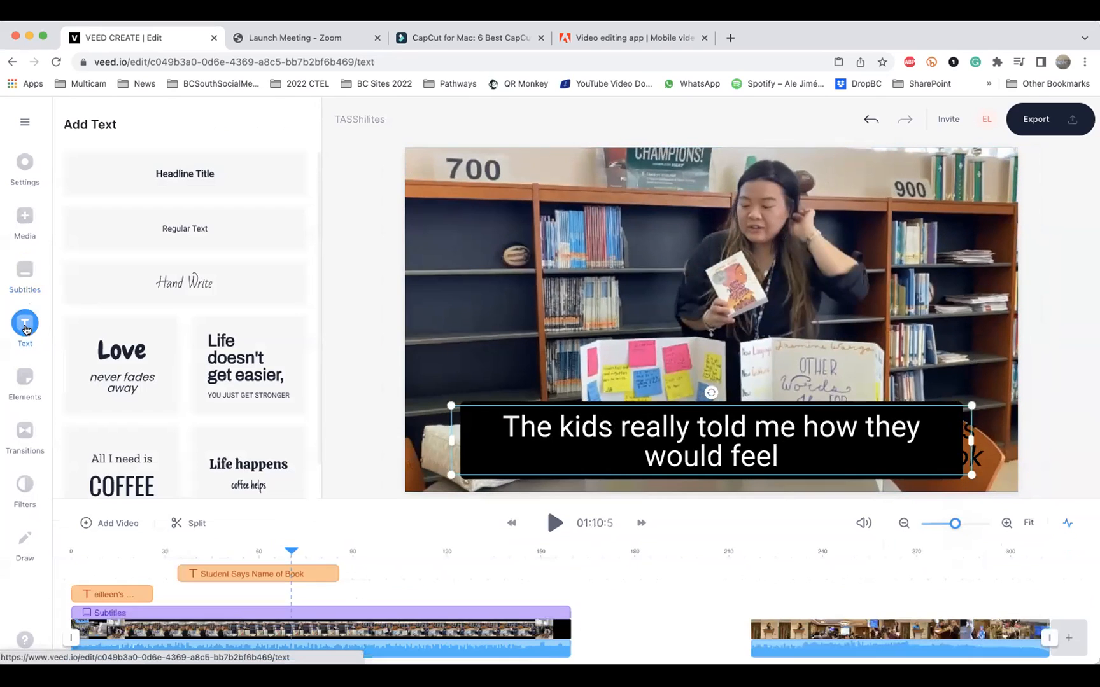
pyautogui.click(26, 382)
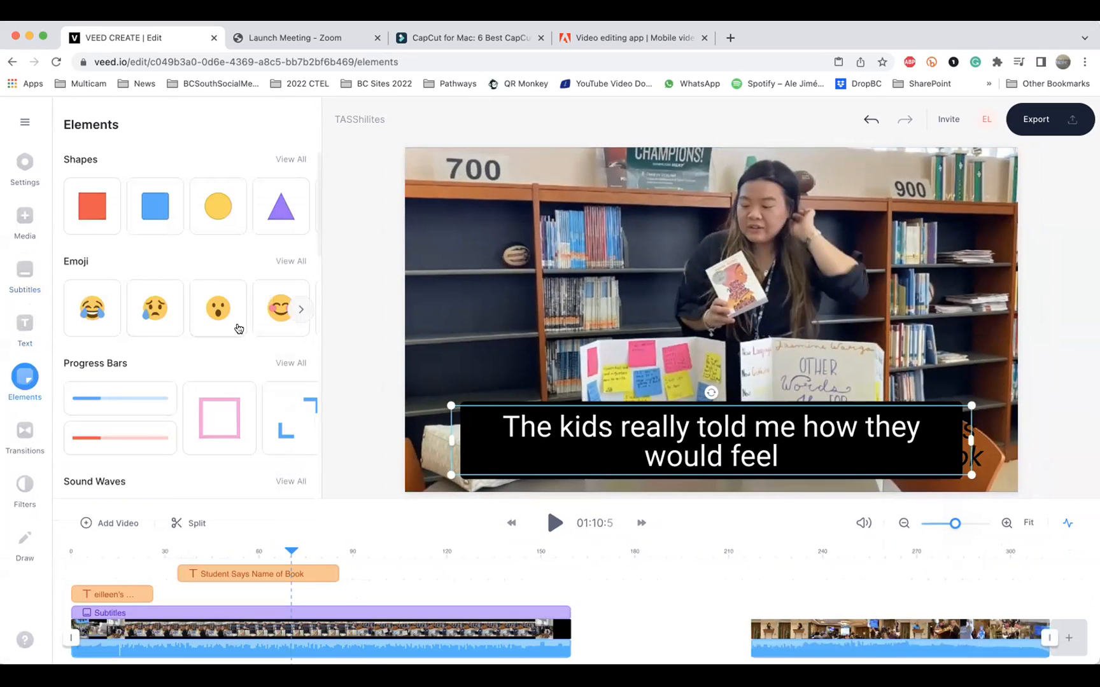
pyautogui.moveTo(218, 319); pyautogui.dragTo(255, 595)
pyautogui.click(212, 318)
pyautogui.moveTo(368, 552); pyautogui.dragTo(253, 555)
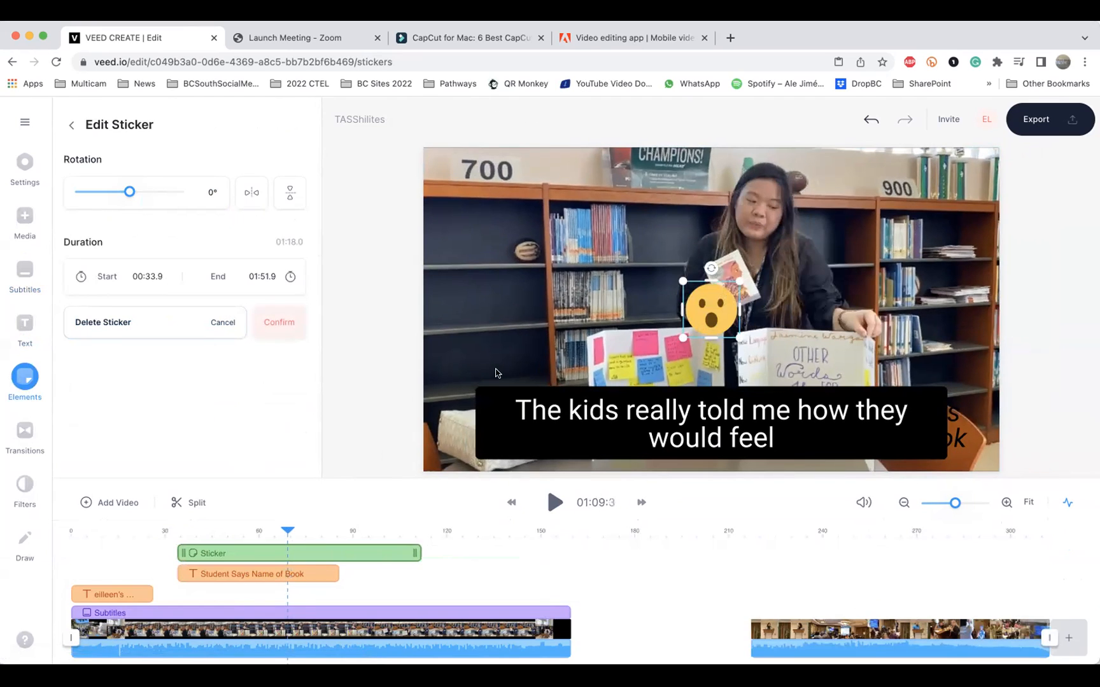
# Send the emoji sticker to the back, place it at the video frame's left edge above the subtitle, and check it at about 1:06
pyautogui.moveTo(713, 312); pyautogui.dragTo(934, 384)
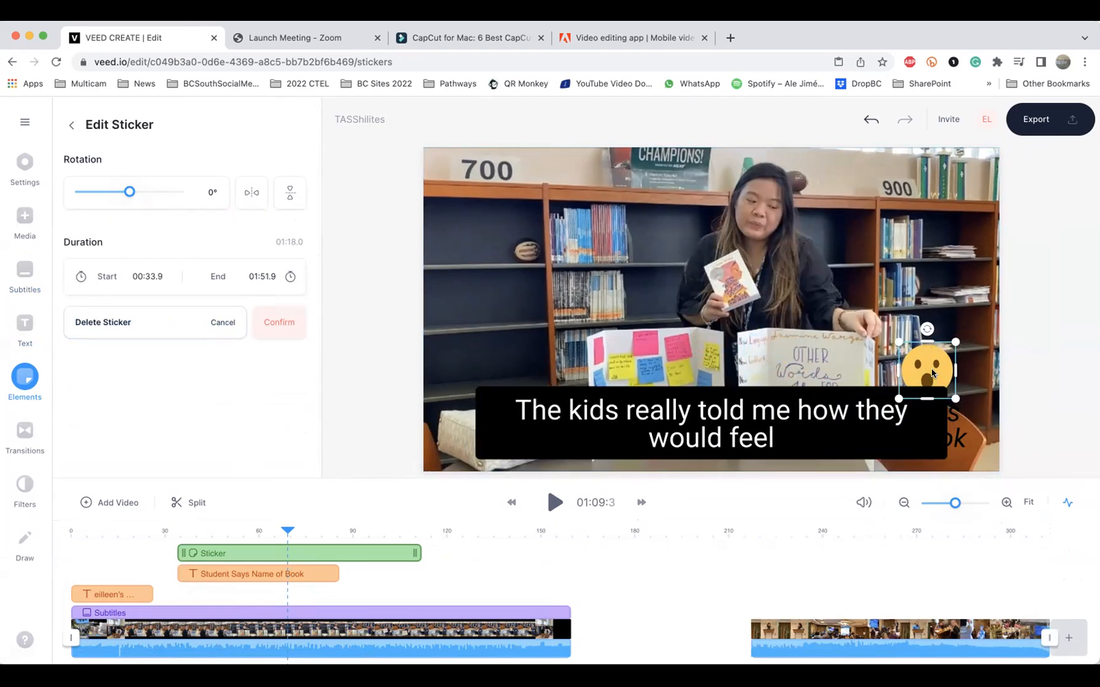
pyautogui.rightClick(929, 370)
pyautogui.moveTo(978, 406)
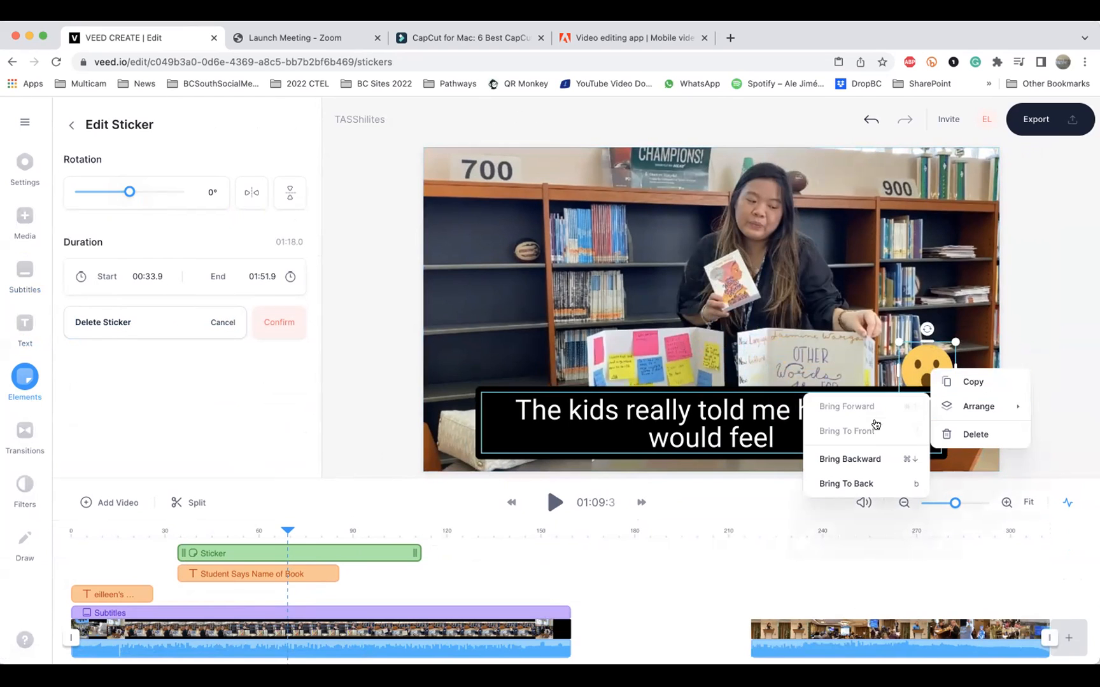
pyautogui.click(858, 484)
pyautogui.moveTo(926, 361); pyautogui.dragTo(457, 349)
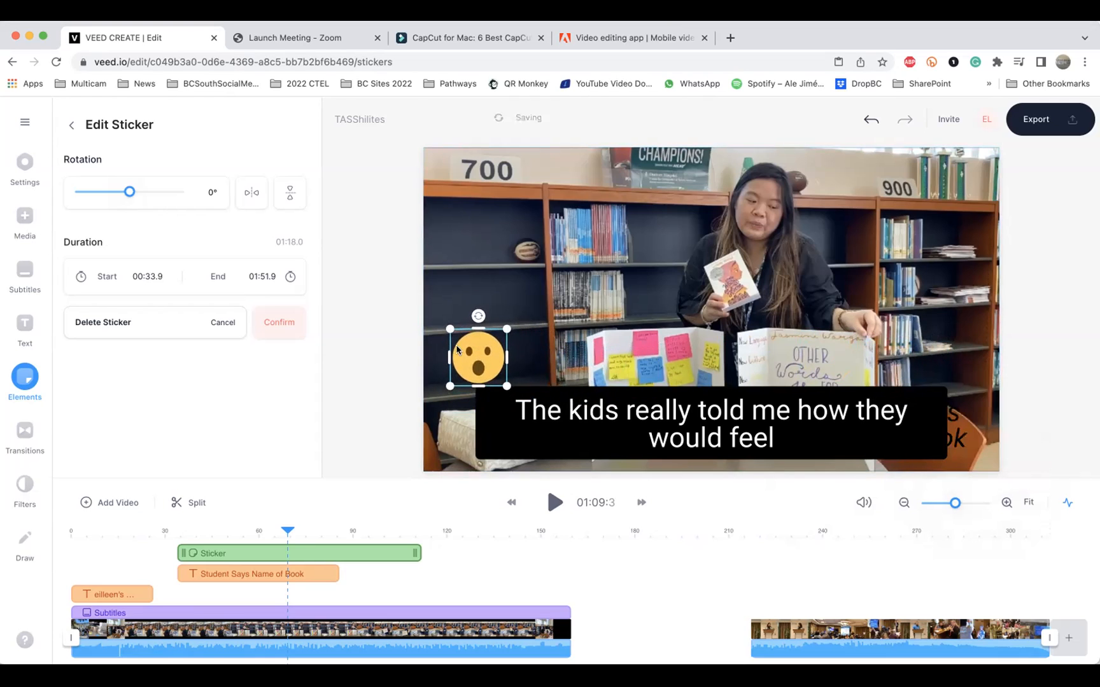
pyautogui.click(302, 532)
pyautogui.moveTo(302, 534); pyautogui.dragTo(278, 534)
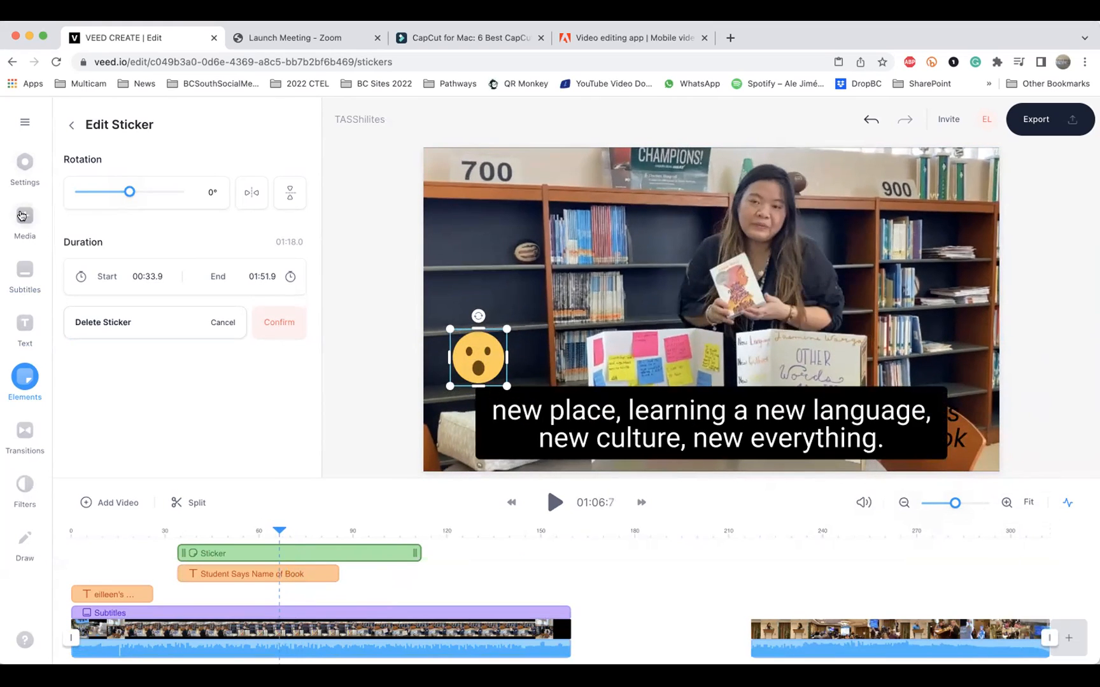
# Examine the available transitions and the color grading filters
pyautogui.click(23, 432)
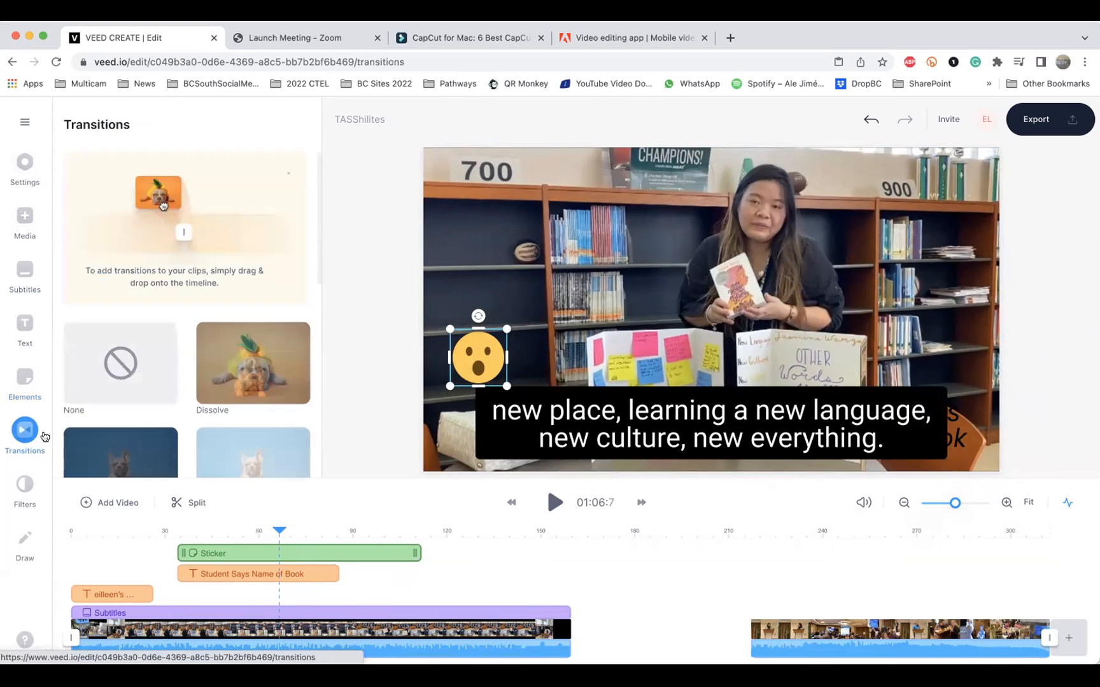
pyautogui.scroll(-5, 191, 360)
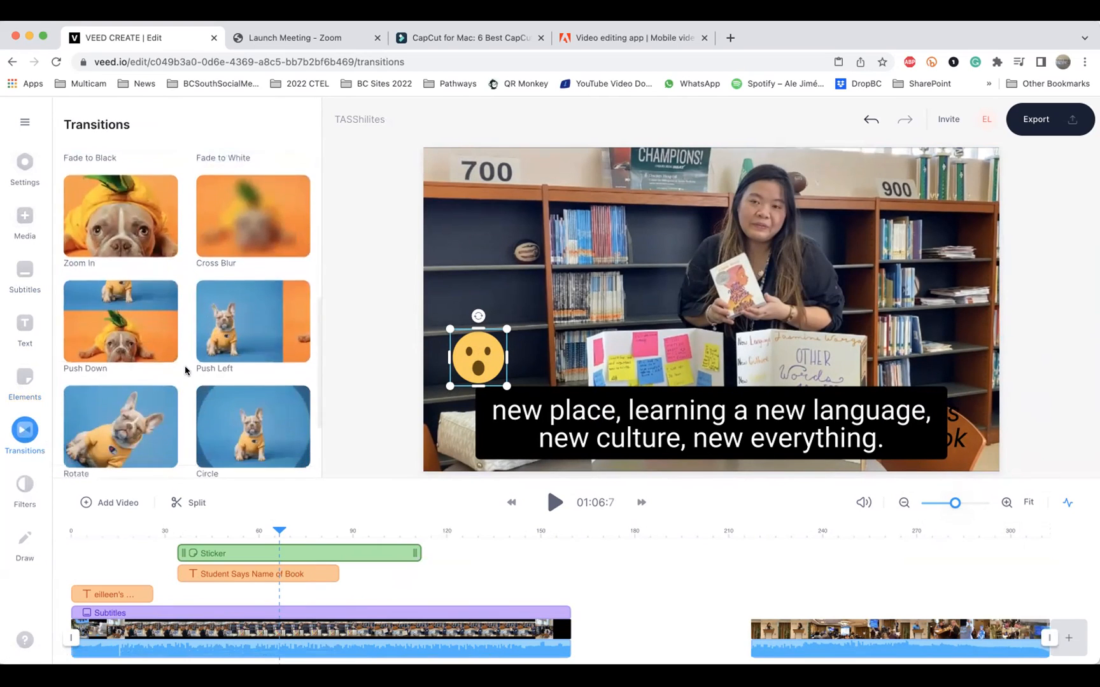
pyautogui.scroll(-3, 186, 371)
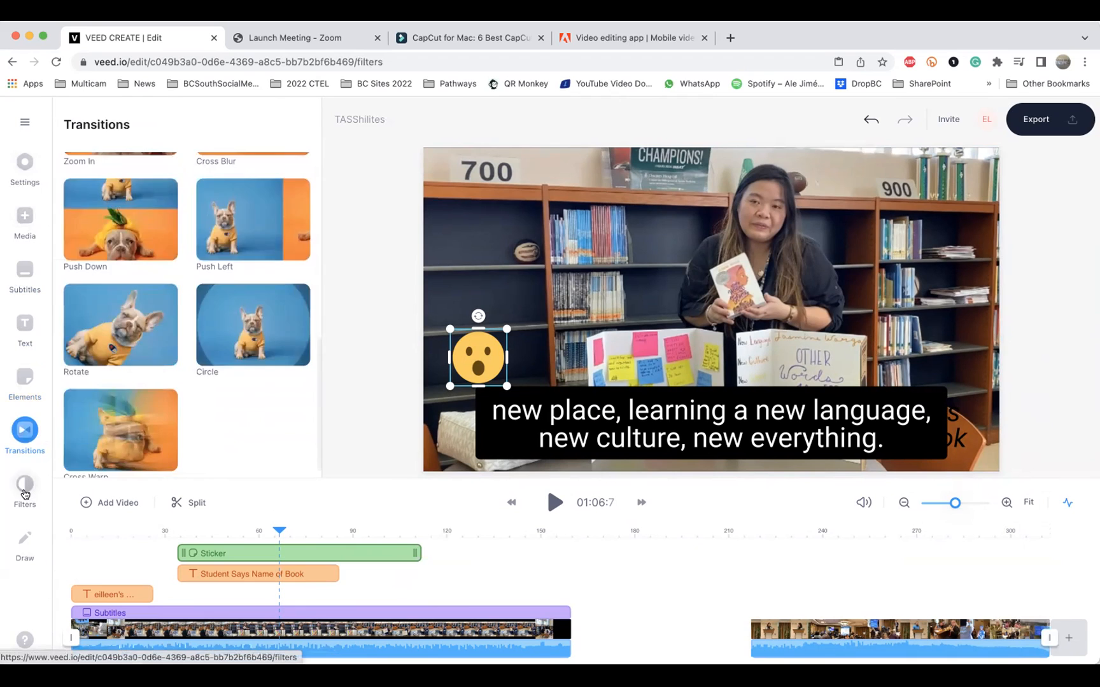
pyautogui.click(25, 488)
pyautogui.scroll(-3, 154, 391)
pyautogui.scroll(-2, 153, 391)
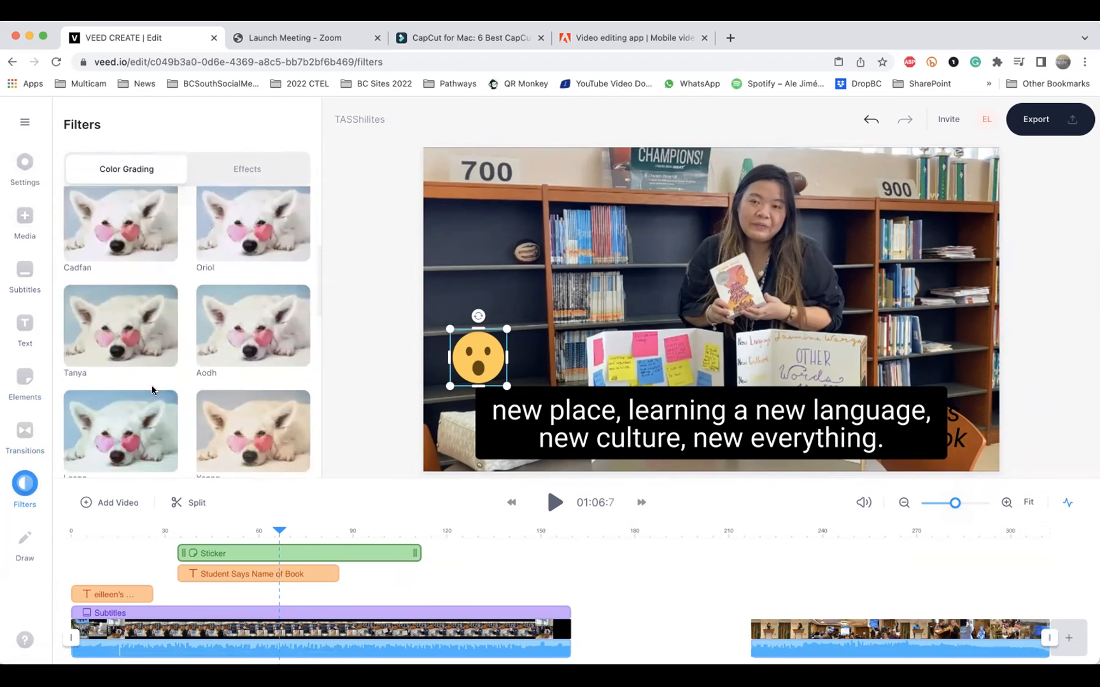
# Try the Fish Eye, Light Leaks, Lens Flare and Glitch effects on the video
pyautogui.click(257, 174)
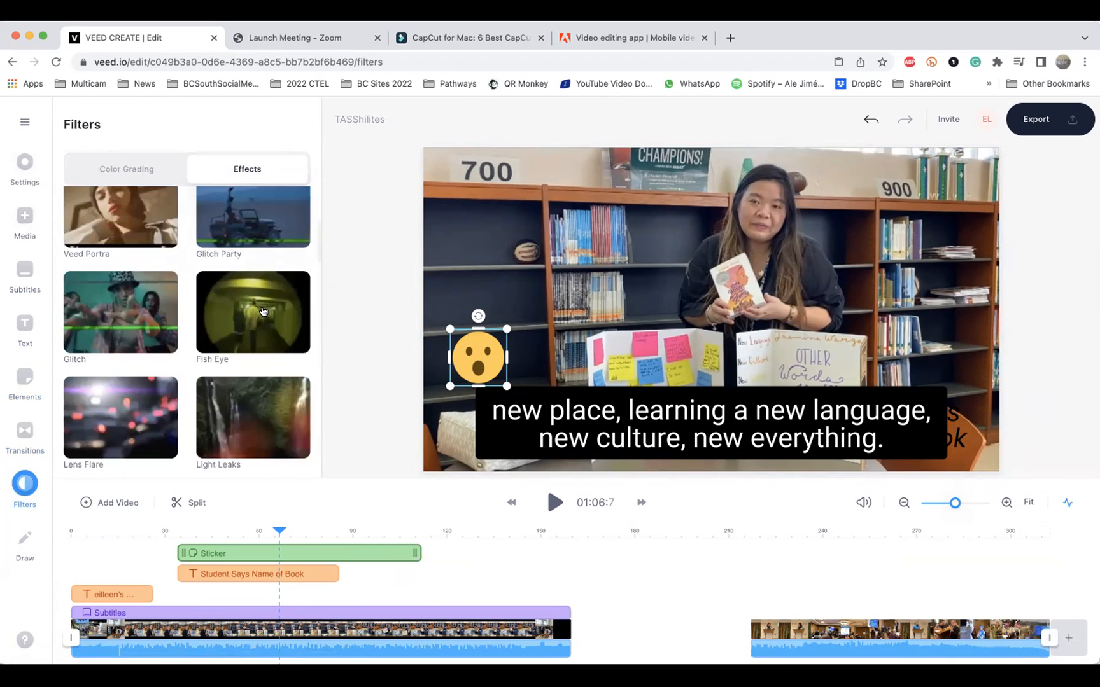
pyautogui.click(263, 311)
pyautogui.click(270, 404)
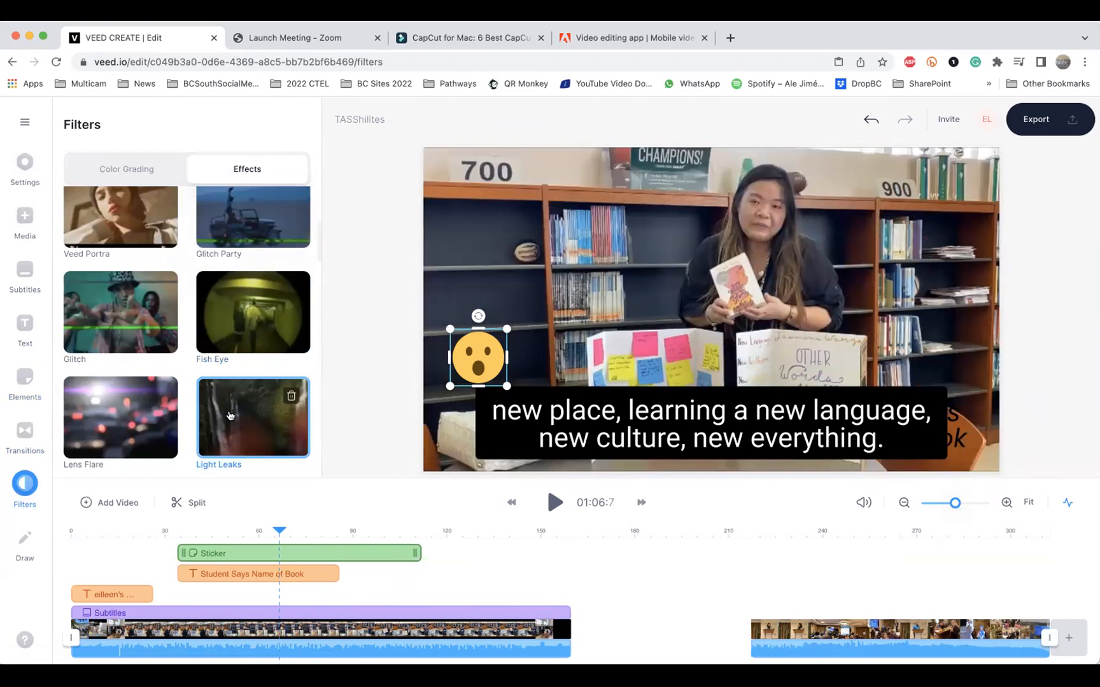
pyautogui.click(155, 424)
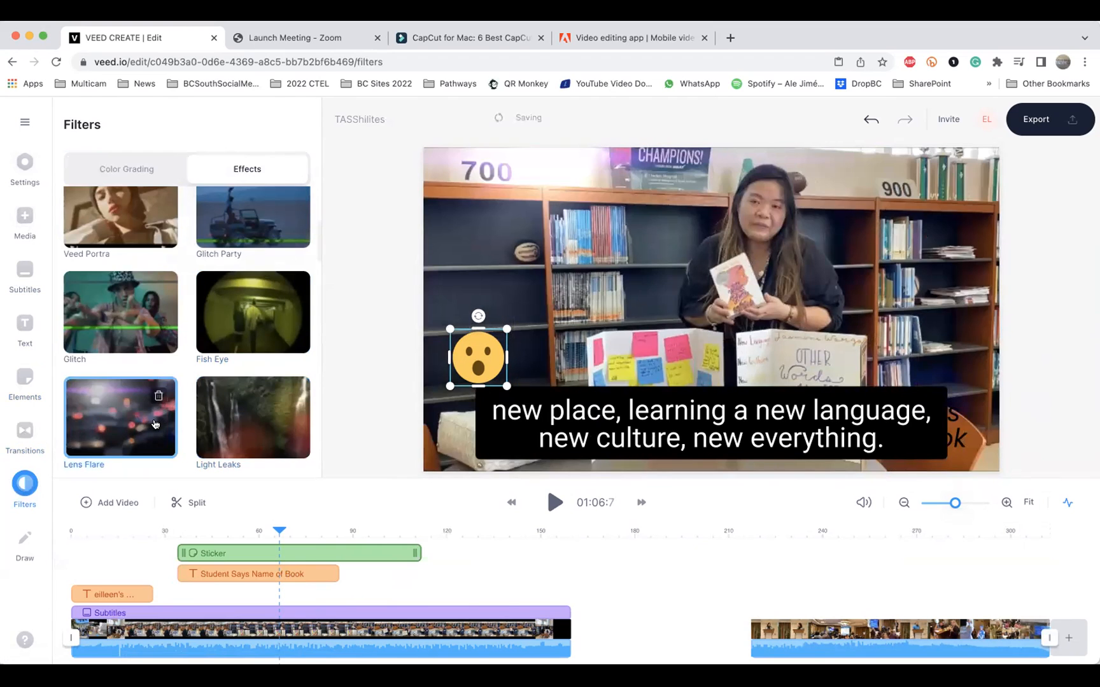
pyautogui.click(124, 314)
# Apply the Polaroid effect to the video and check its look at about 0:44
pyautogui.scroll(-5, 128, 350)
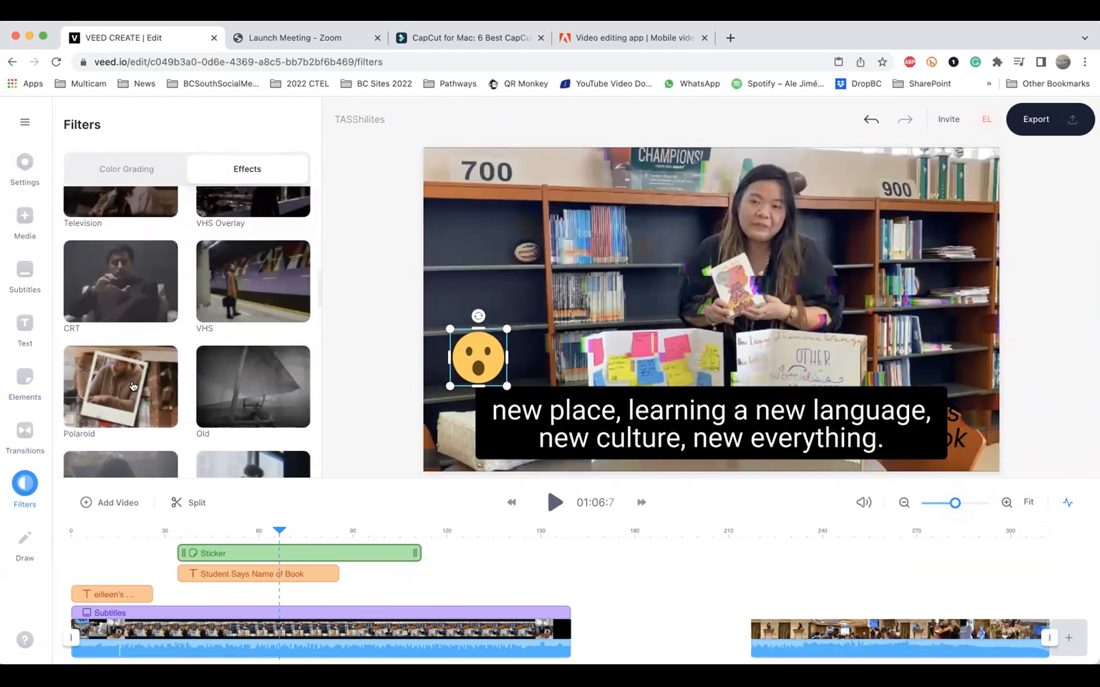
pyautogui.click(133, 387)
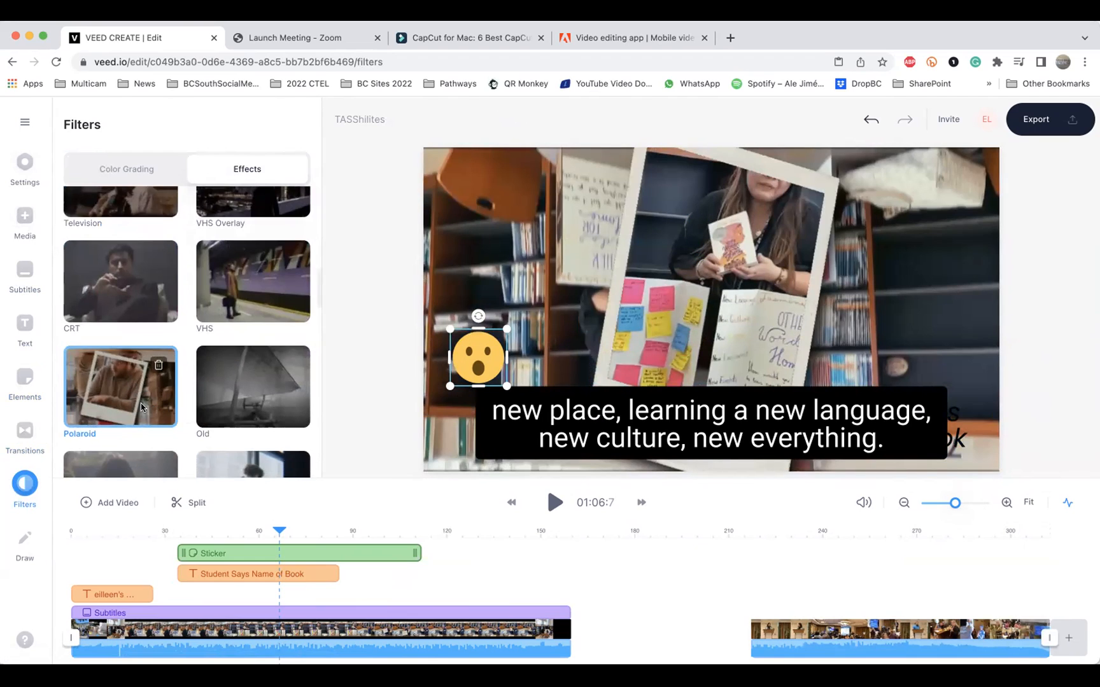
pyautogui.moveTo(279, 532); pyautogui.dragTo(208, 532)
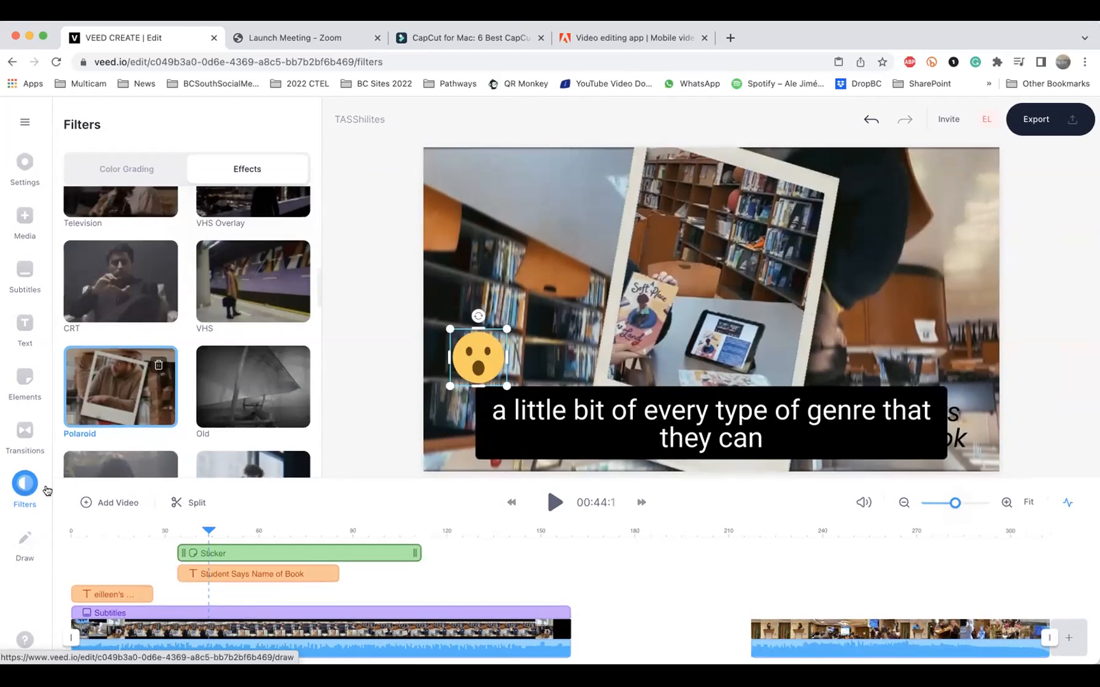
# Draw overlapping red loops over the Polaroid photo with the Round brush at 10 px, and check the drawing at about 1:08
pyautogui.click(25, 542)
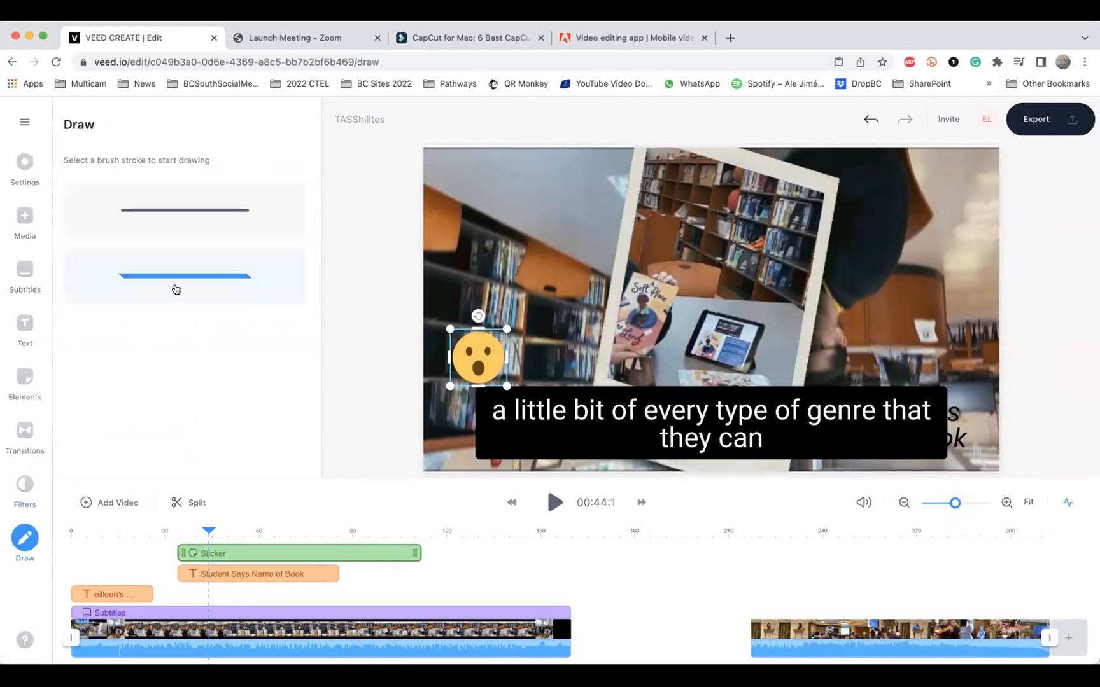
pyautogui.click(173, 285)
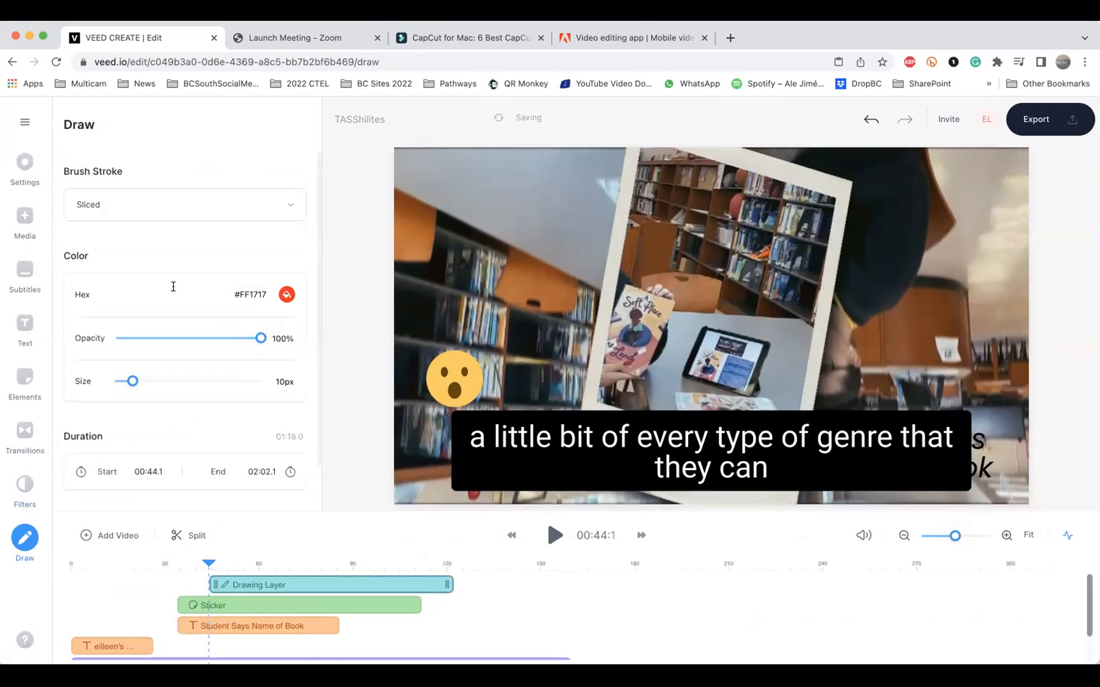
pyautogui.click(143, 209)
pyautogui.click(136, 255)
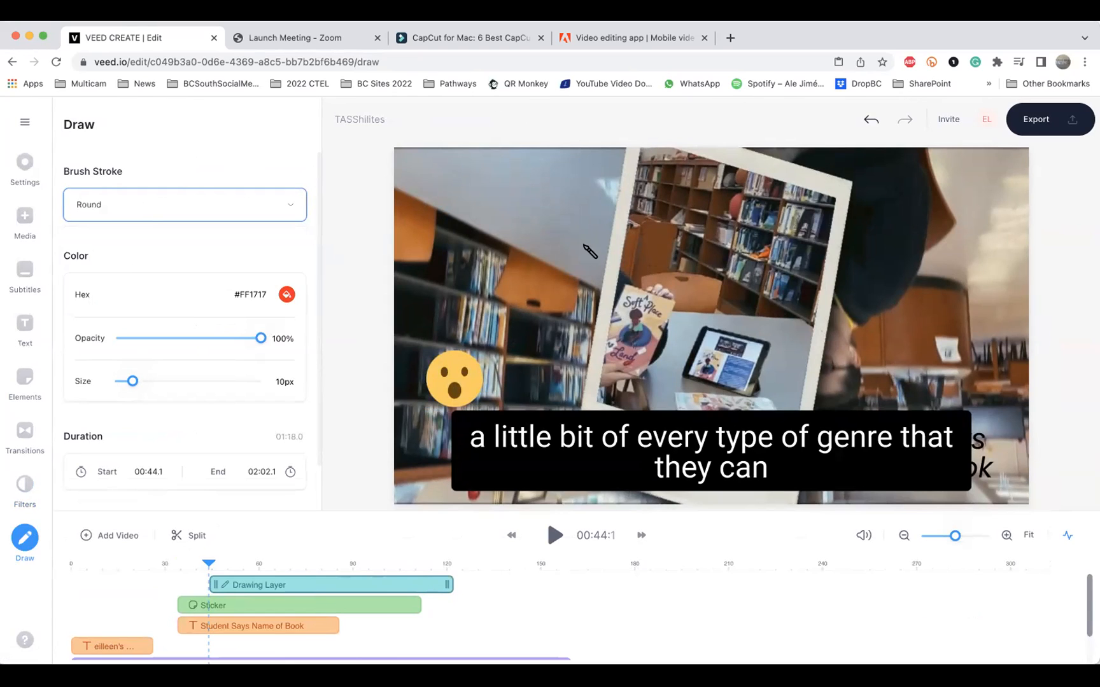
pyautogui.moveTo(728, 281); pyautogui.dragTo(713, 385)
pyautogui.moveTo(796, 406)
pyautogui.mouseDown()
pyautogui.moveTo(681, 205)
pyautogui.moveTo(741, 450)
pyautogui.moveTo(775, 315)
pyautogui.moveTo(694, 390)
pyautogui.moveTo(766, 310)
pyautogui.moveTo(717, 294)
pyautogui.moveTo(755, 265)
pyautogui.moveTo(763, 465)
pyautogui.moveTo(807, 317)
pyautogui.moveTo(679, 344)
pyautogui.mouseUp()
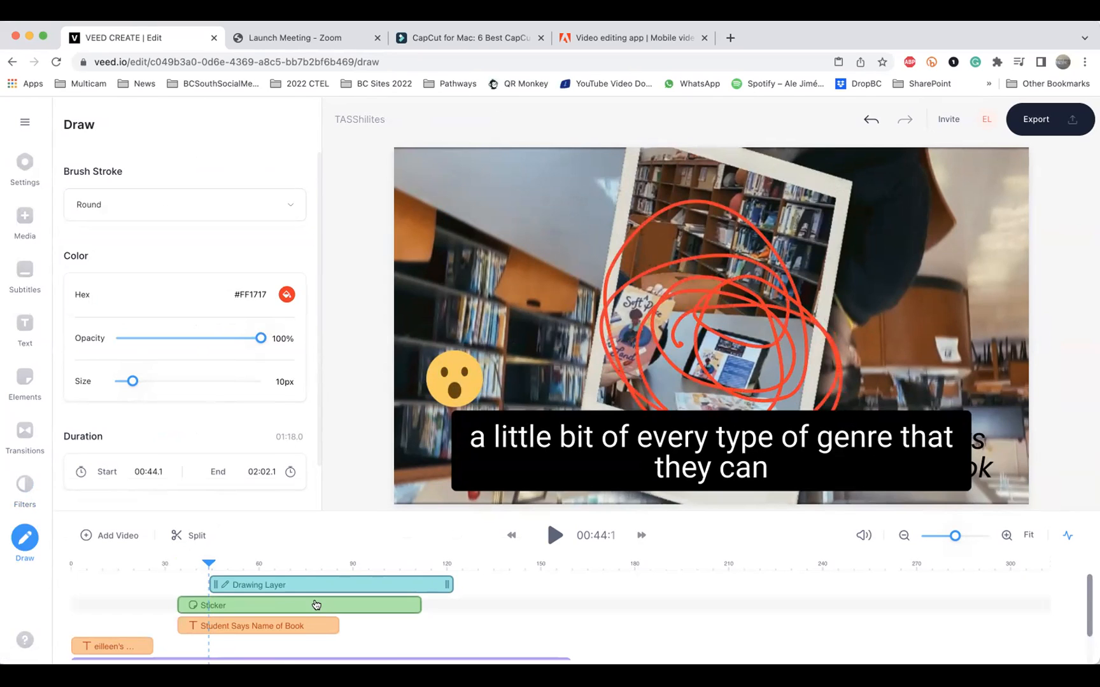
pyautogui.moveTo(213, 570); pyautogui.dragTo(285, 569)
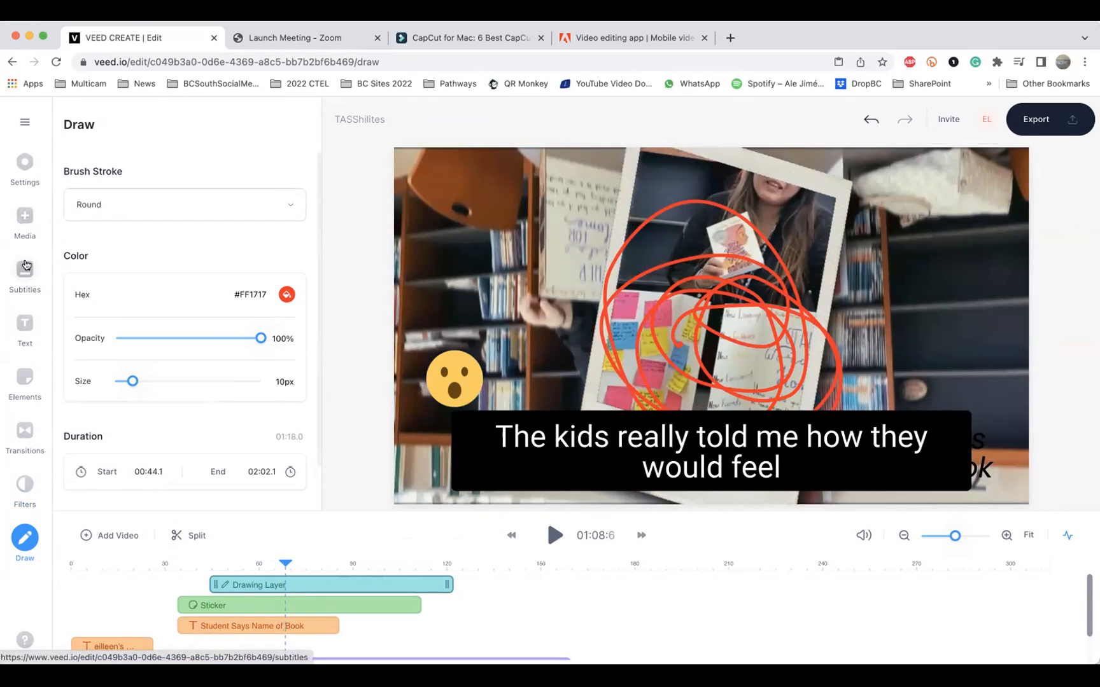
# Add a red square starting at about 0:44 on the timeline, rotate it 28° and place it in the video frame's upper-right corner
pyautogui.click(26, 380)
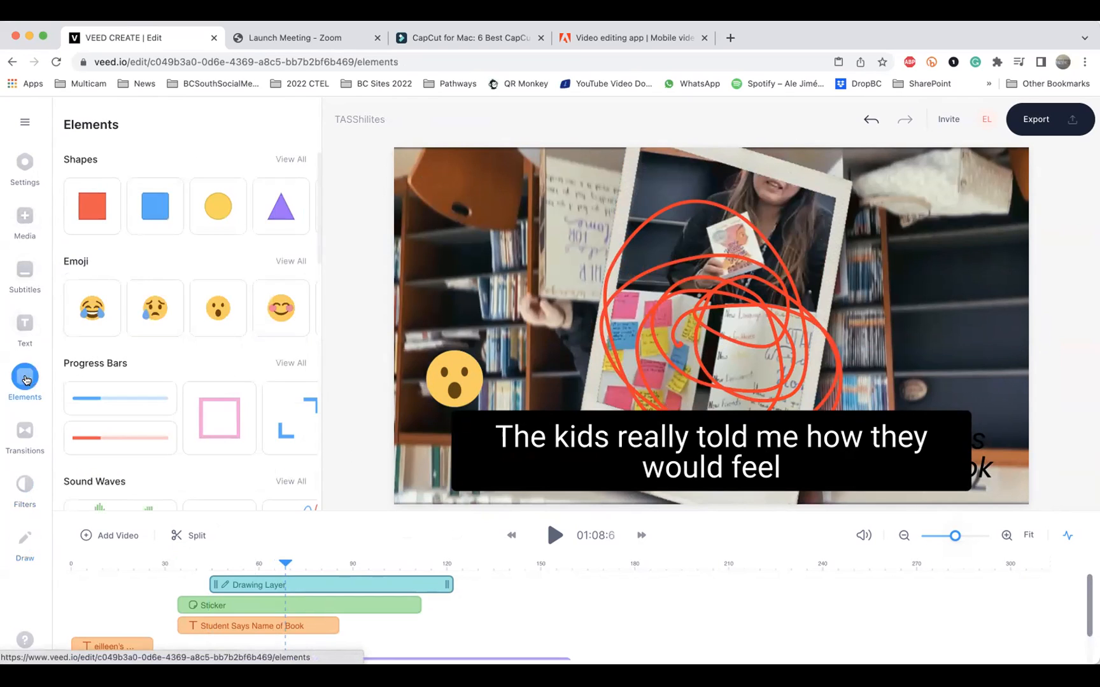
pyautogui.click(93, 206)
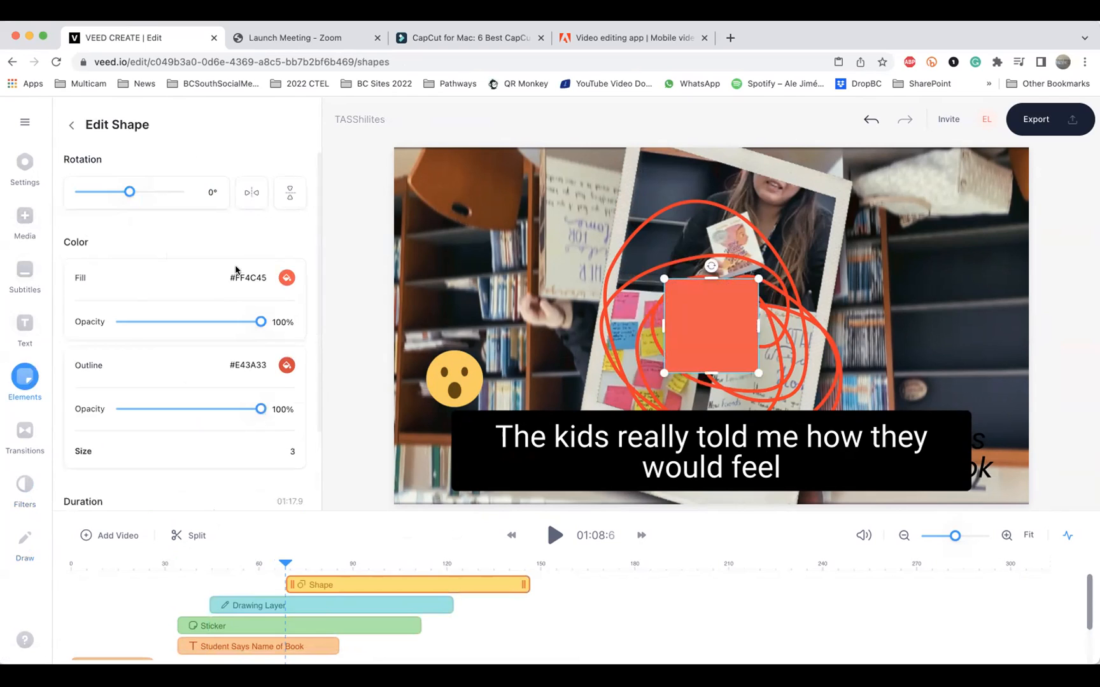
pyautogui.scroll(-3, 155, 381)
pyautogui.scroll(3, 160, 350)
pyautogui.moveTo(407, 585)
pyautogui.mouseDown()
pyautogui.moveTo(331, 584)
pyautogui.moveTo(298, 563)
pyautogui.mouseUp()
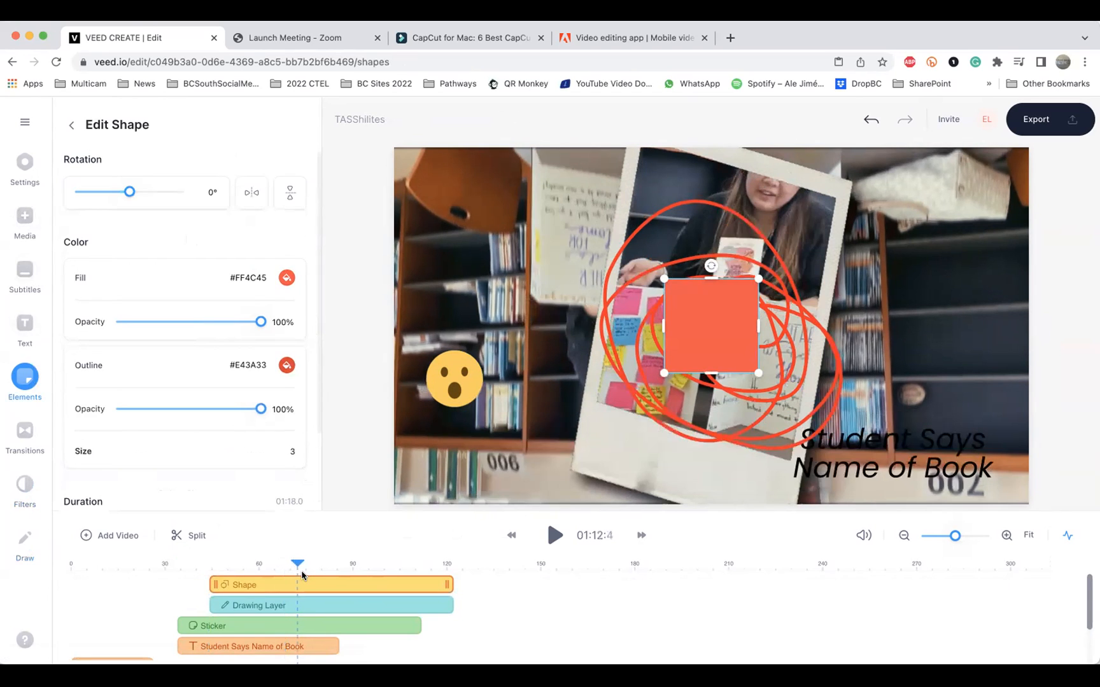
pyautogui.moveTo(710, 266); pyautogui.dragTo(739, 273)
pyautogui.moveTo(730, 324); pyautogui.dragTo(952, 224)
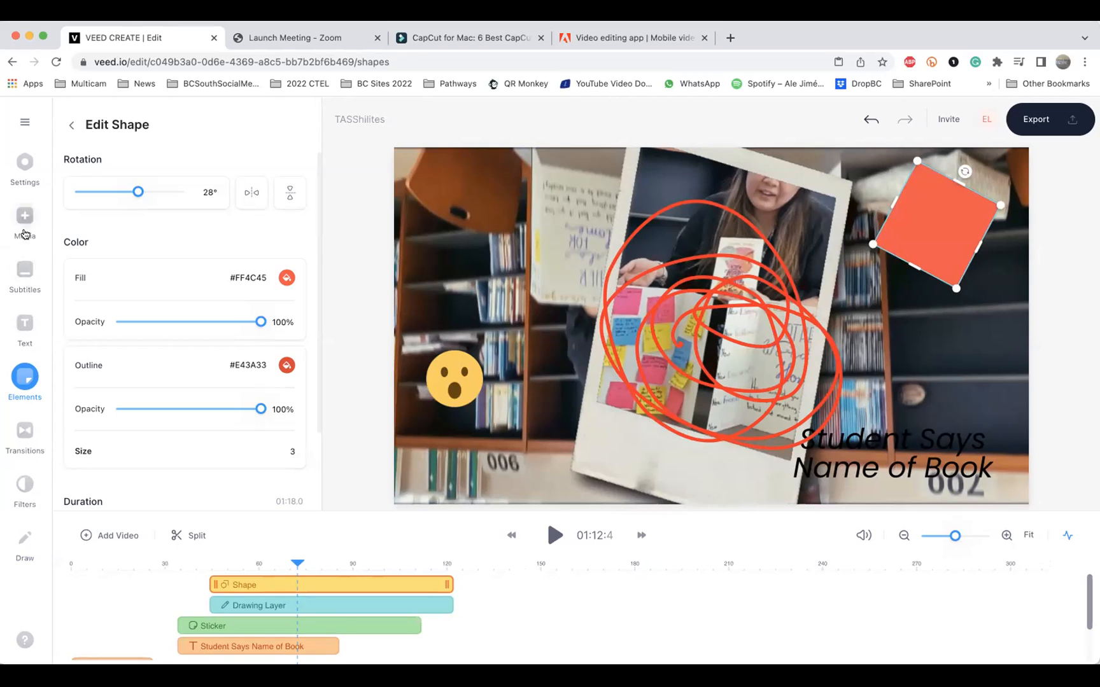
# Add a Hand Write text starting at about 1:12 and place it over the red square
pyautogui.click(25, 325)
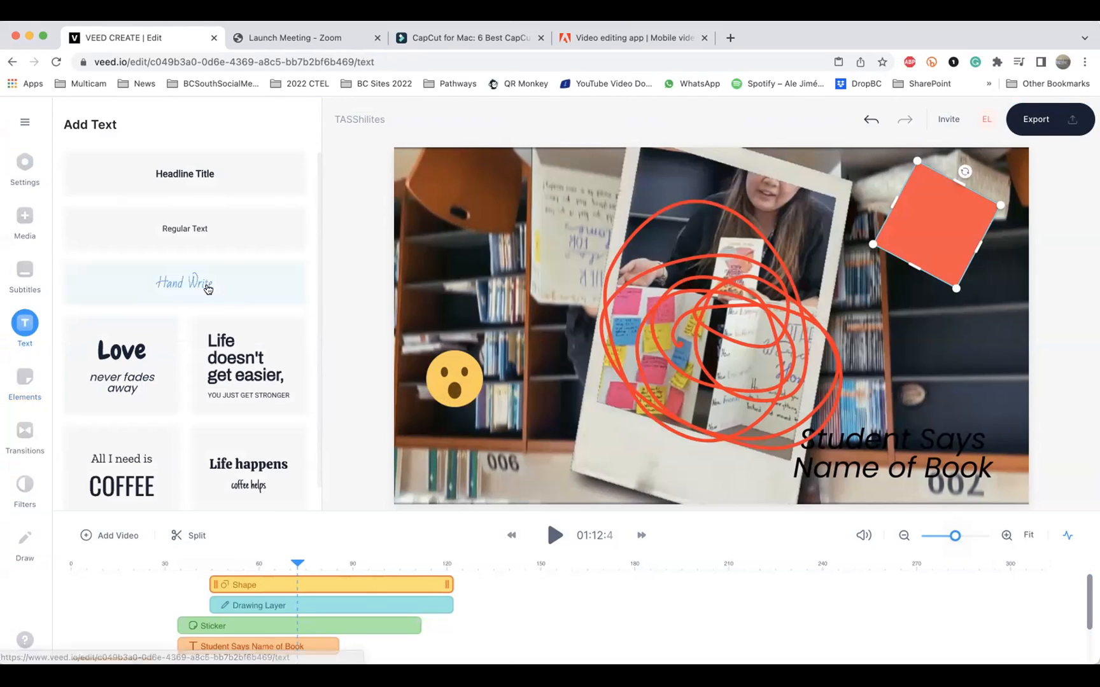
pyautogui.moveTo(205, 288); pyautogui.dragTo(395, 592)
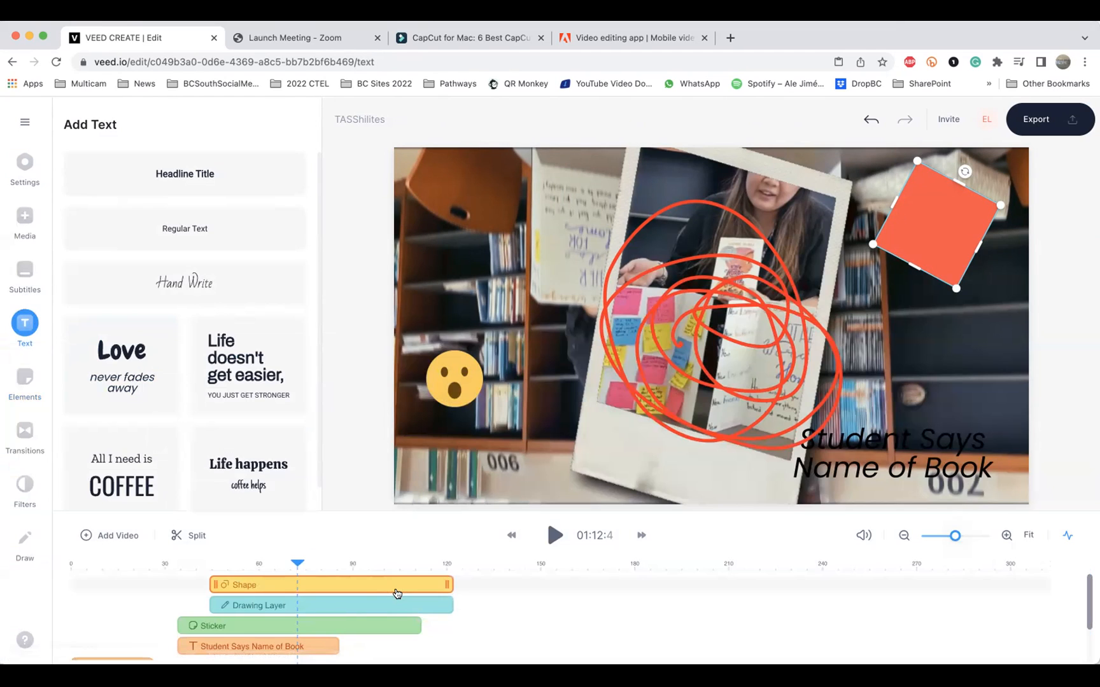
pyautogui.click(214, 293)
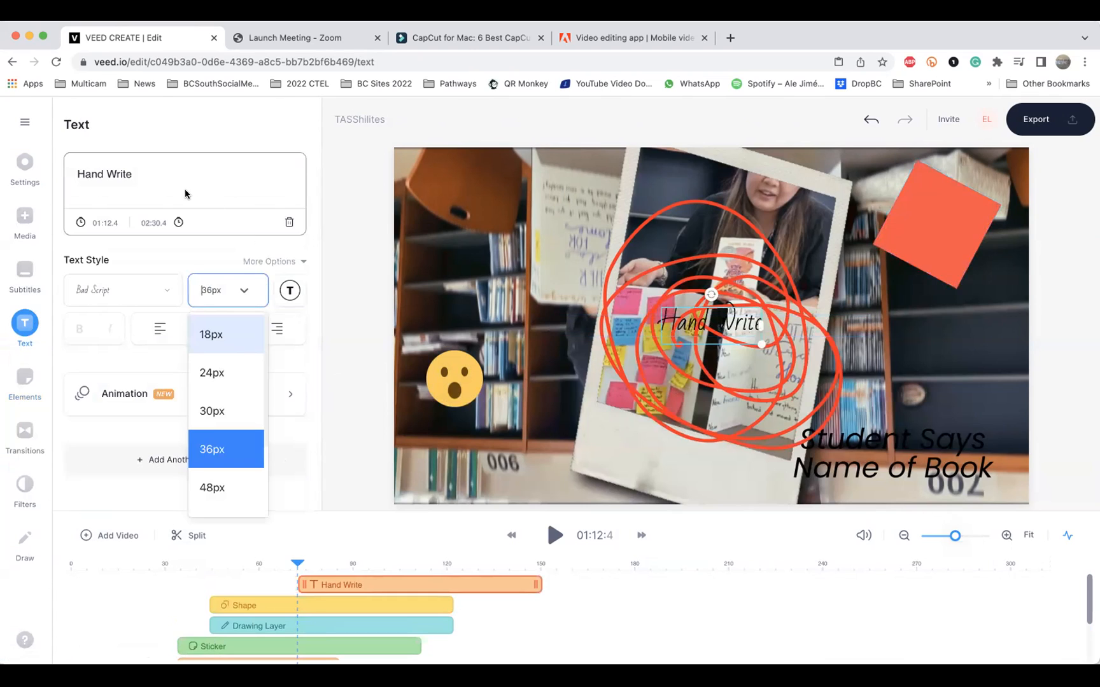
pyautogui.moveTo(732, 321); pyautogui.dragTo(950, 223)
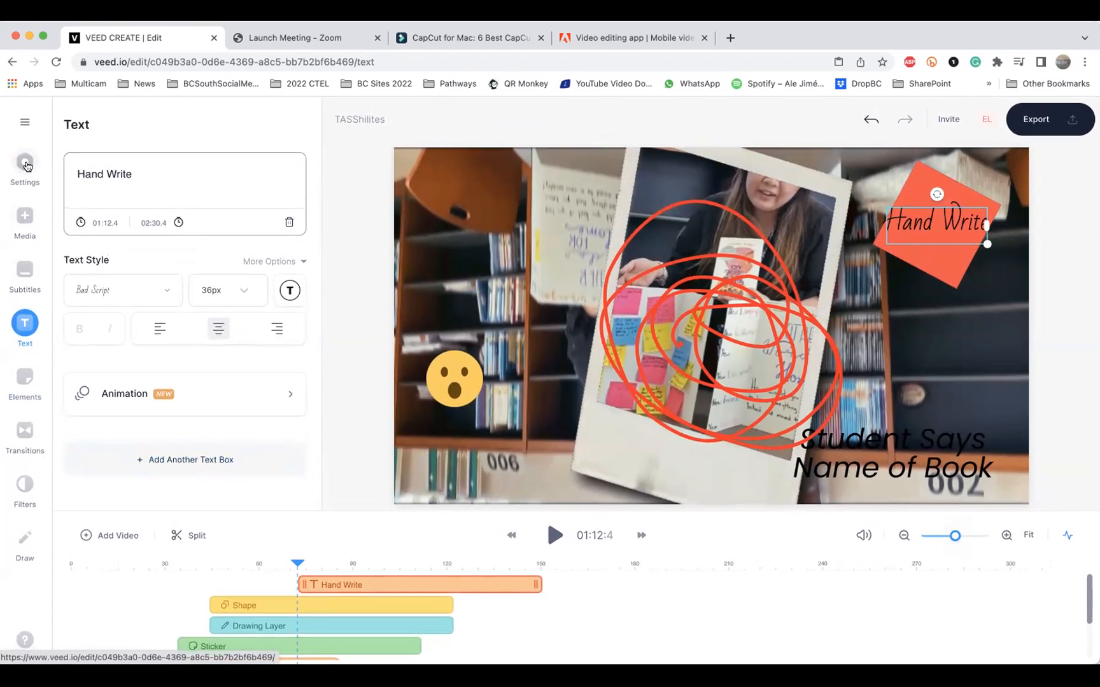
# Move the TASS Demo CC 1.m4v clip earlier on the timeline so it starts at about 3:01
pyautogui.click(28, 164)
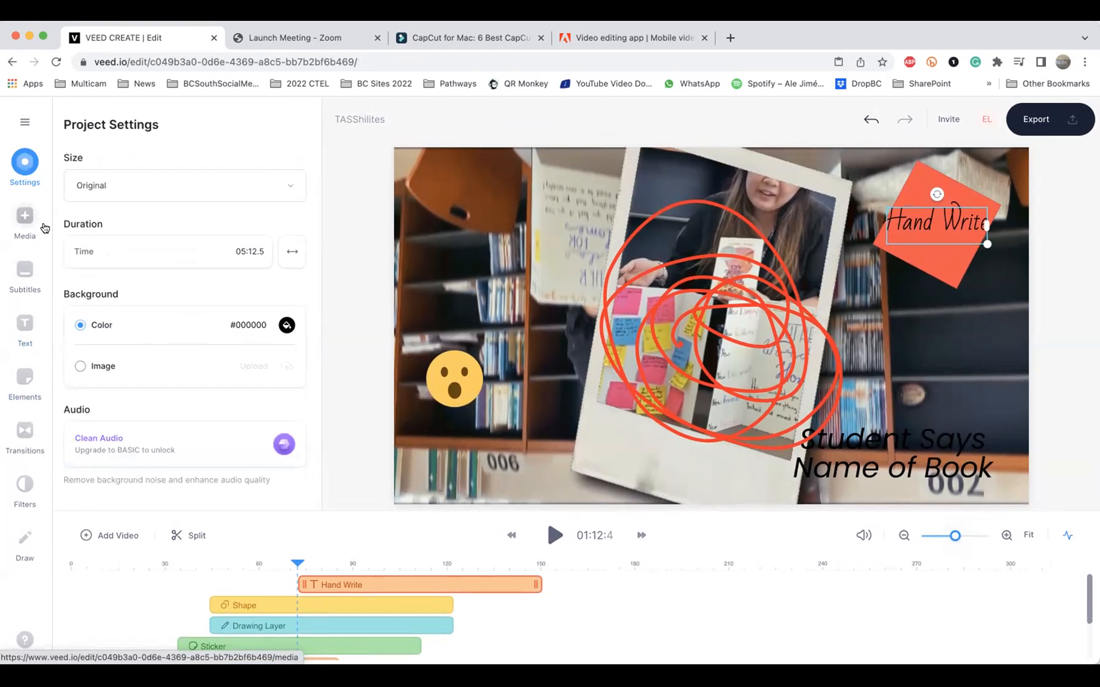
pyautogui.scroll(-5, 765, 623)
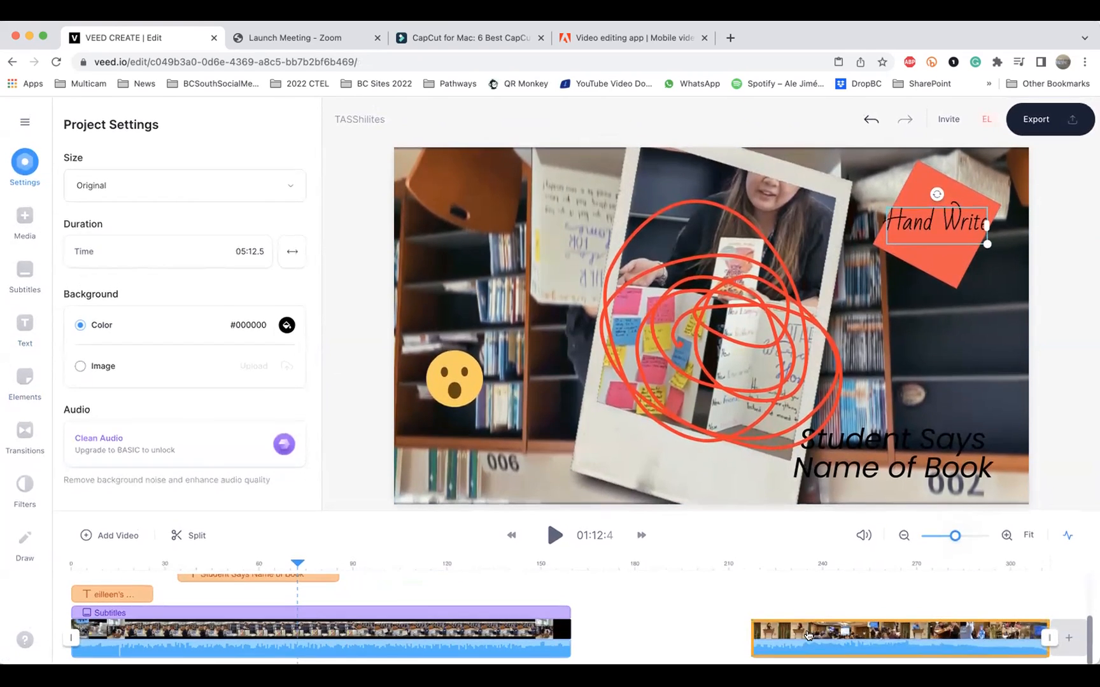
pyautogui.click(813, 634)
pyautogui.moveTo(812, 633); pyautogui.dragTo(702, 633)
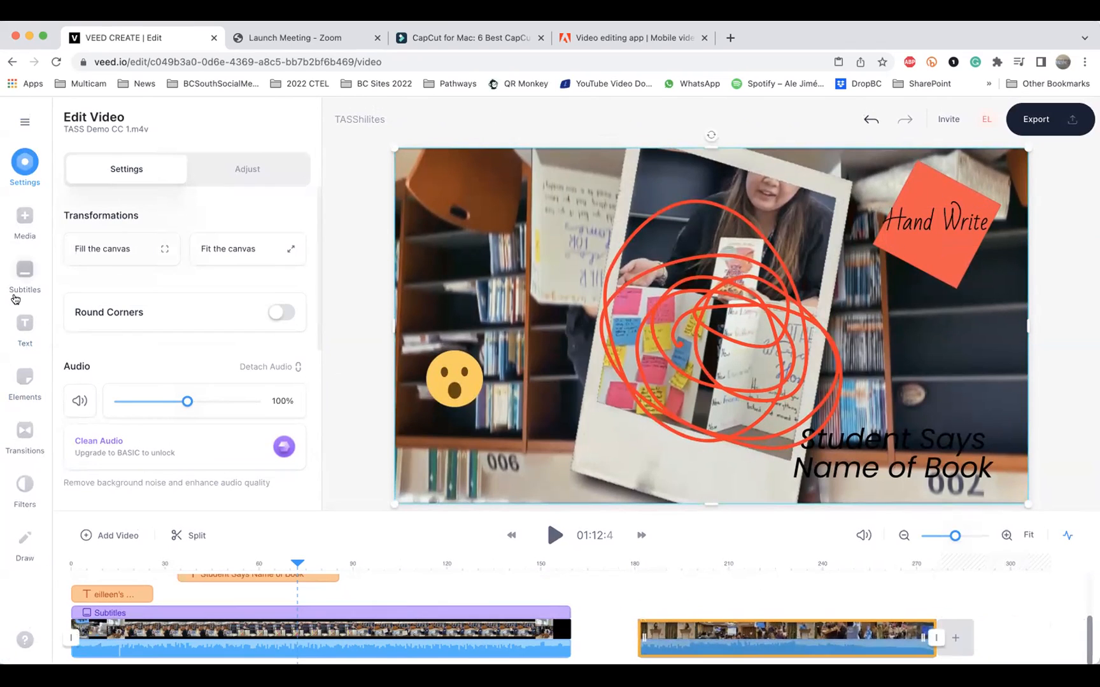
# Examine the subtitle track across both clips and select the second clip with the playhead at about 3:51
pyautogui.click(25, 273)
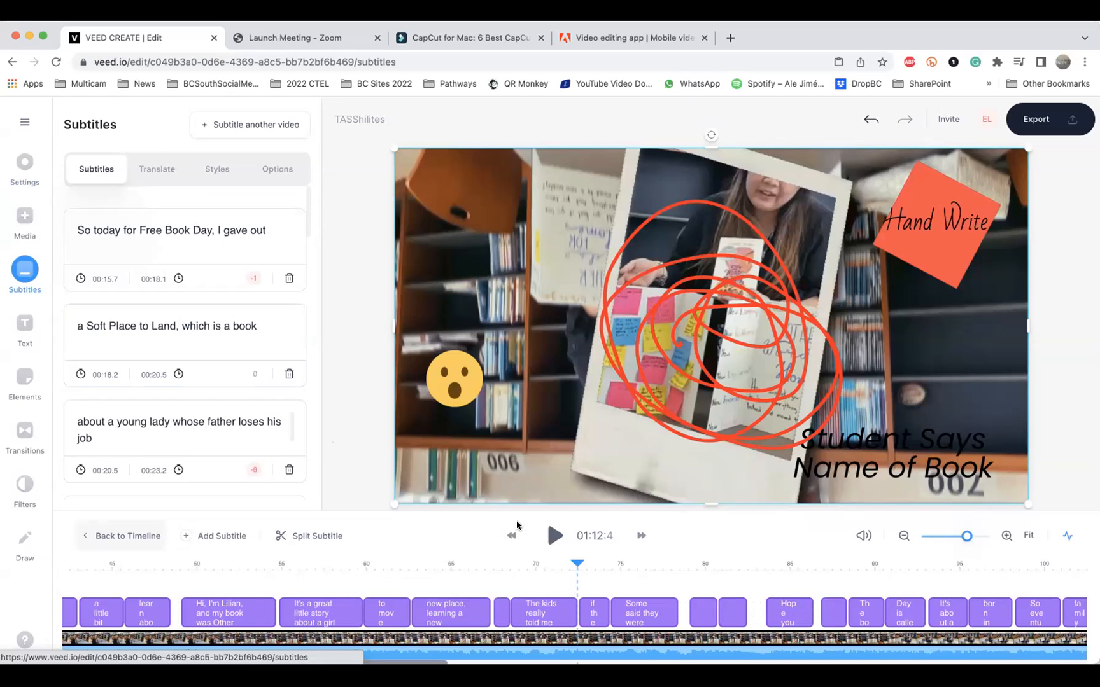
pyautogui.hscroll(10, 666, 622)
pyautogui.hscroll(-1, 648, 620)
pyautogui.moveTo(963, 536); pyautogui.dragTo(953, 537)
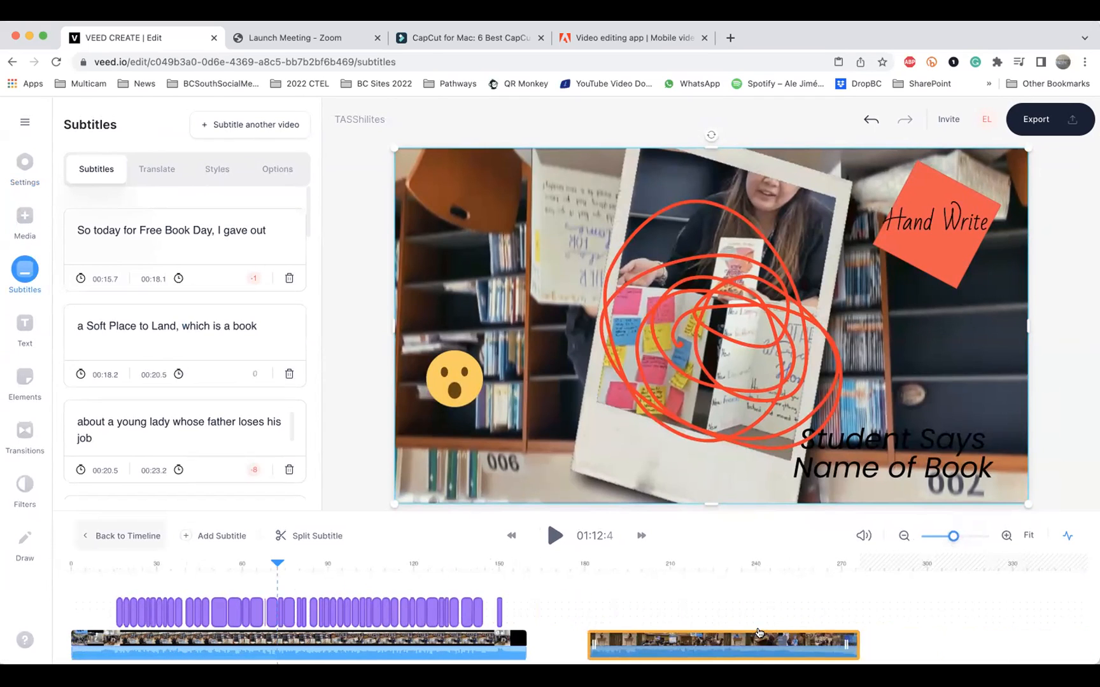
pyautogui.click(735, 577)
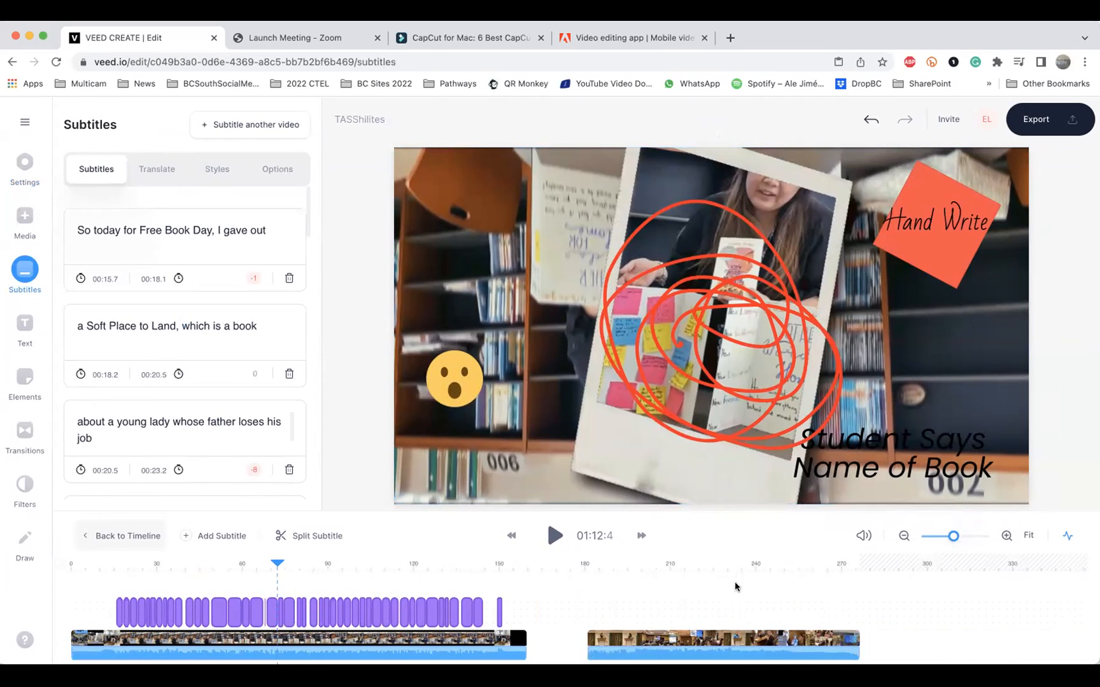
pyautogui.click(731, 568)
pyautogui.click(732, 659)
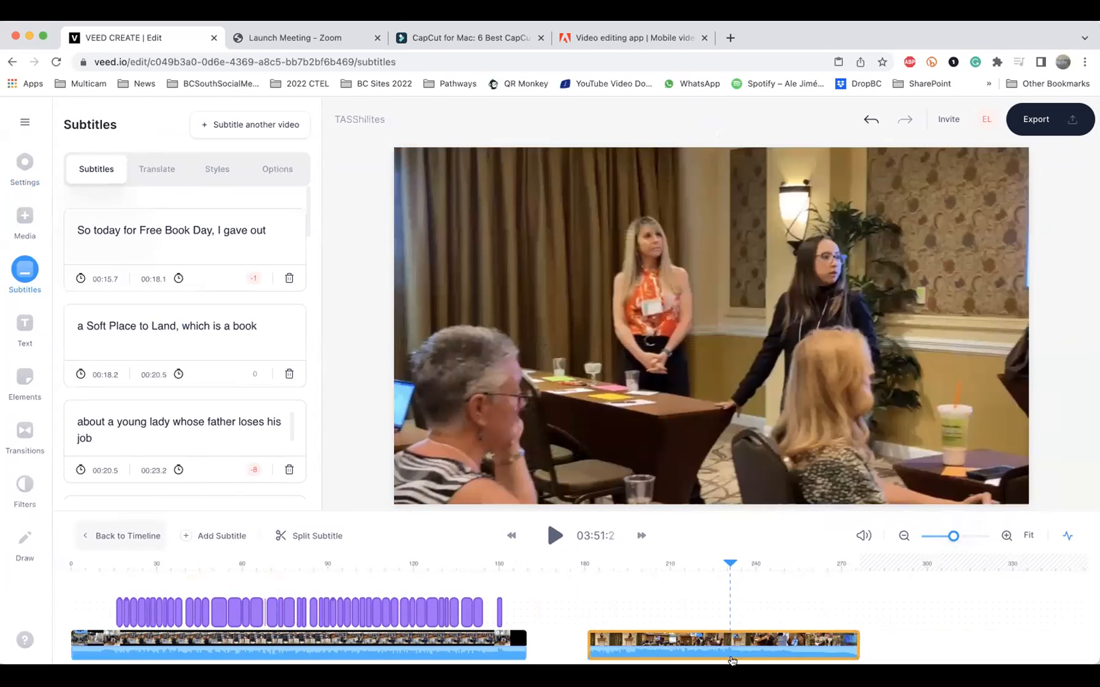
pyautogui.click(729, 645)
pyautogui.scroll(-5, 797, 619)
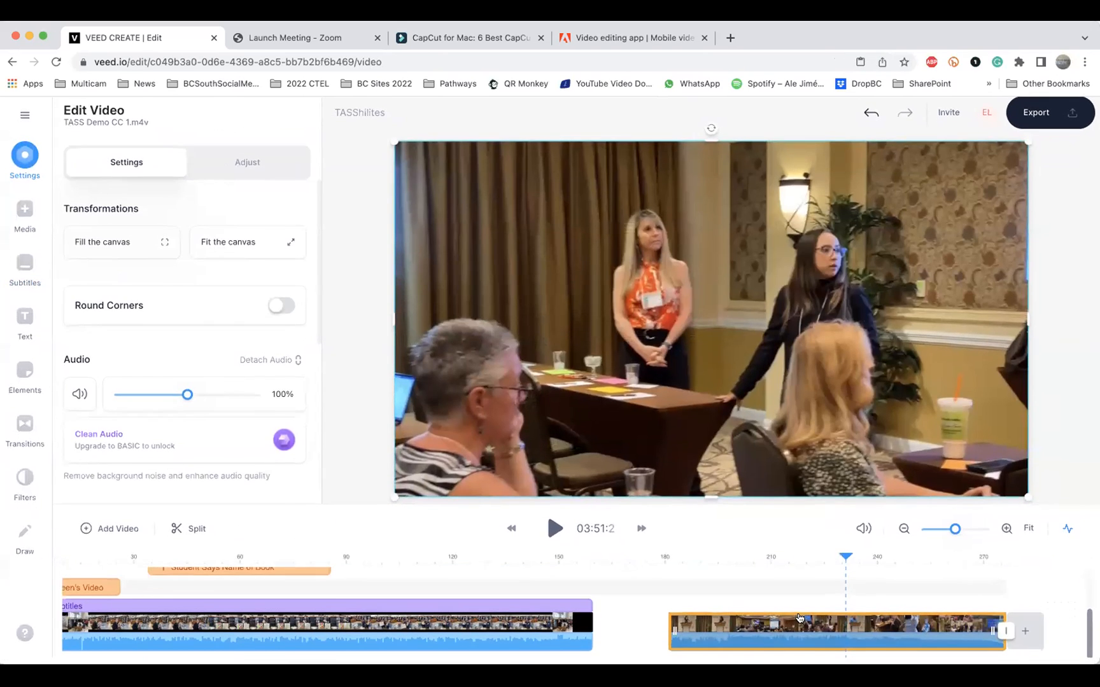
# Look through the subtitle list and the second clip's video settings for a way to subtitle that clip
pyautogui.click(26, 274)
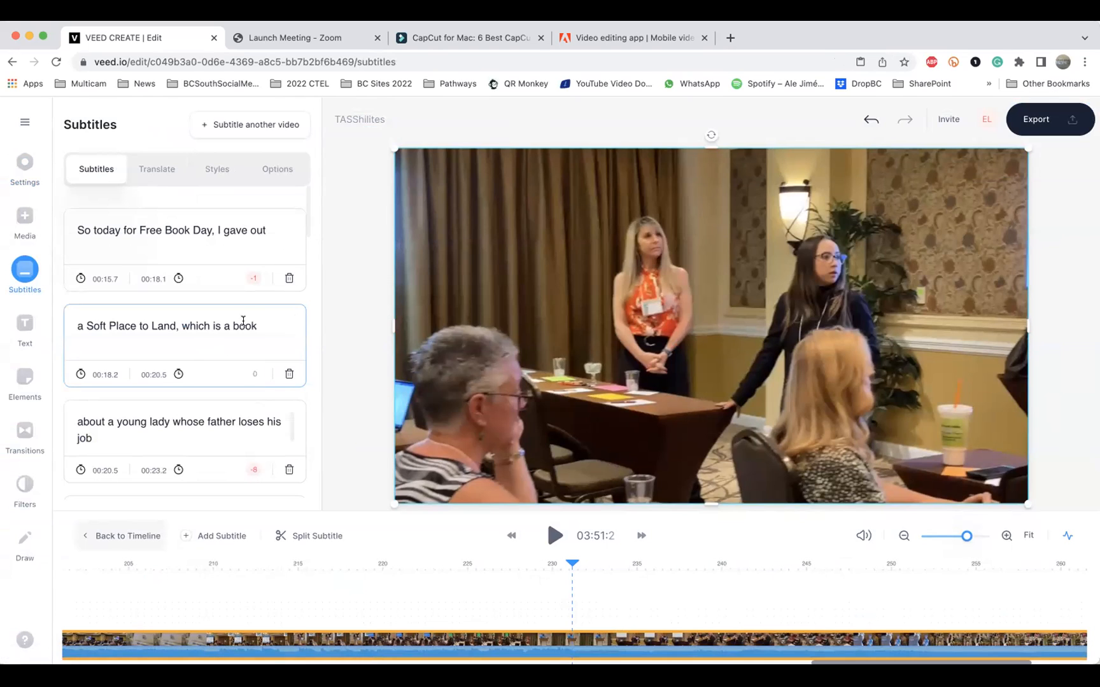
pyautogui.scroll(-1, 793, 576)
pyautogui.hscroll(-1, 792, 576)
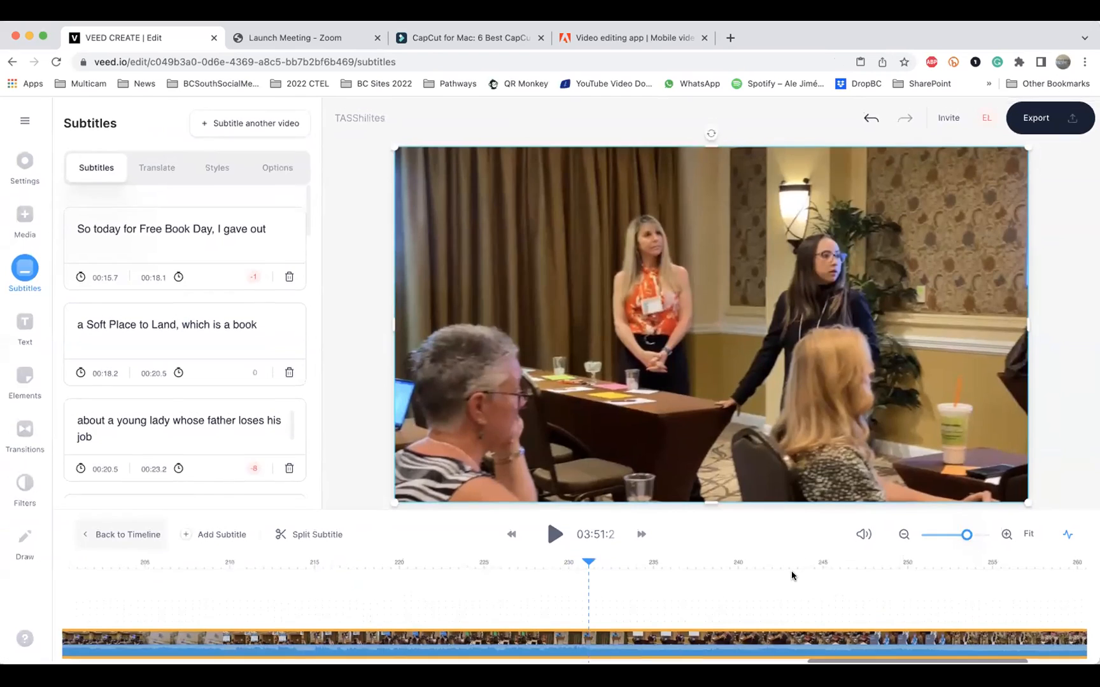
pyautogui.scroll(1, 791, 577)
pyautogui.click(666, 640)
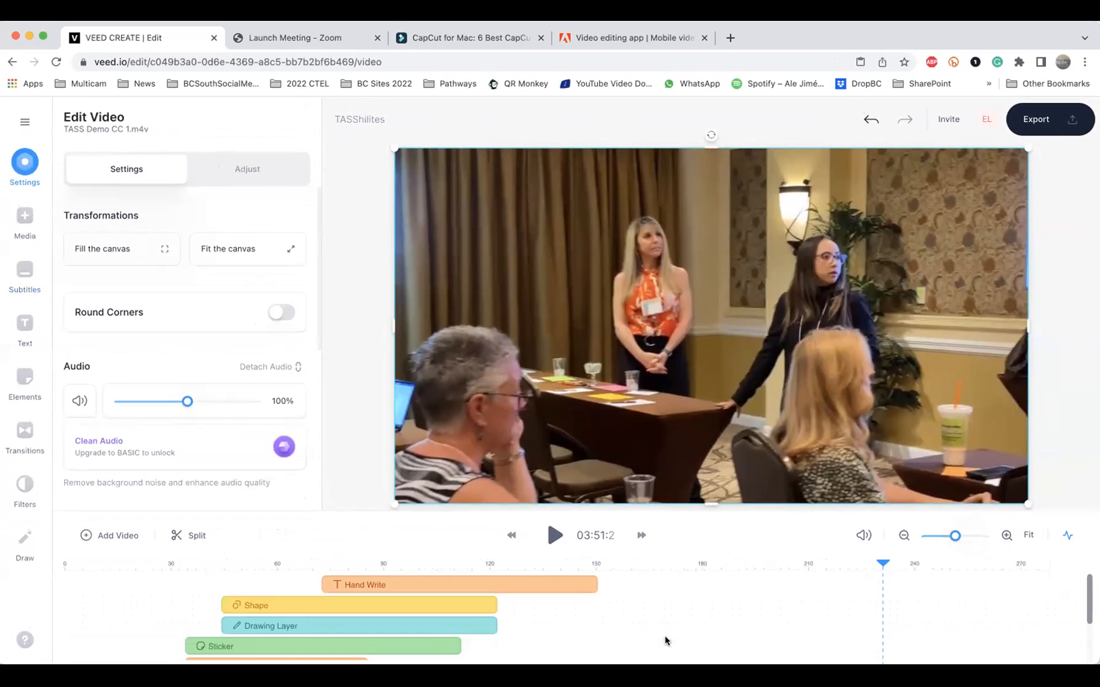
pyautogui.scroll(-3, 730, 619)
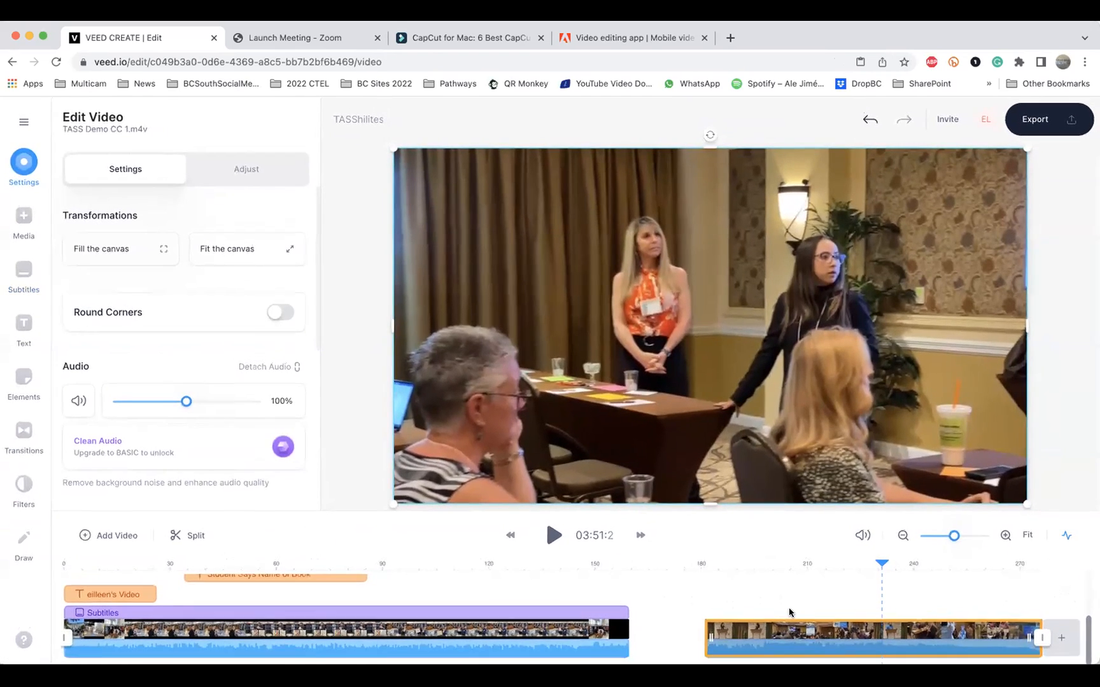
pyautogui.scroll(-5, 240, 367)
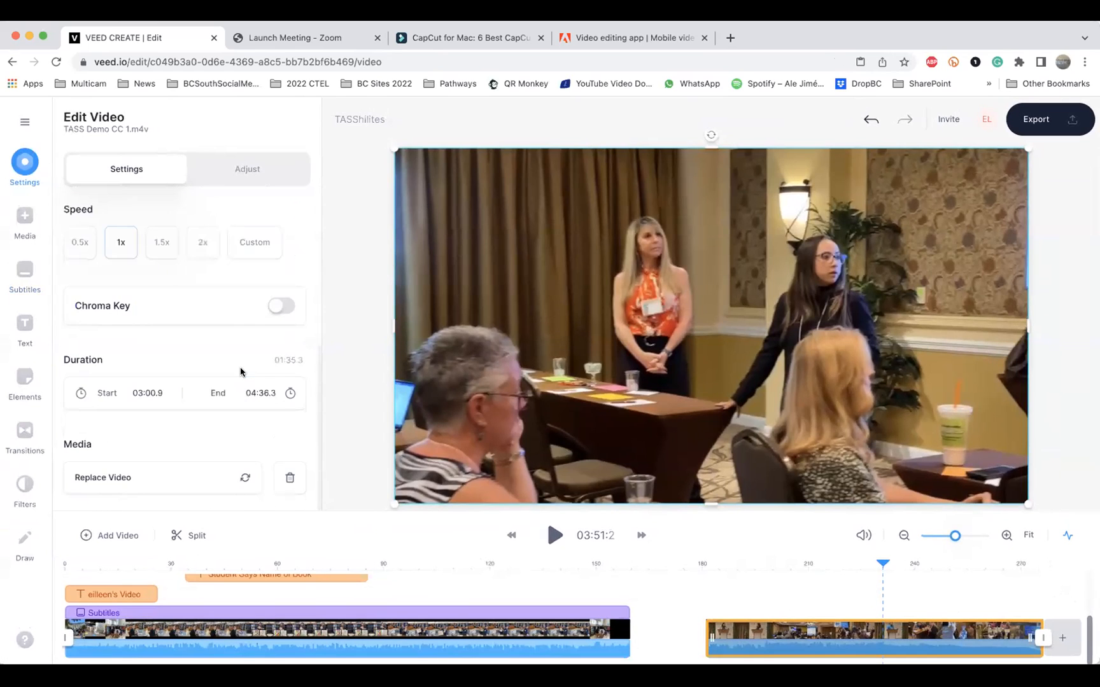
pyautogui.scroll(4, 243, 371)
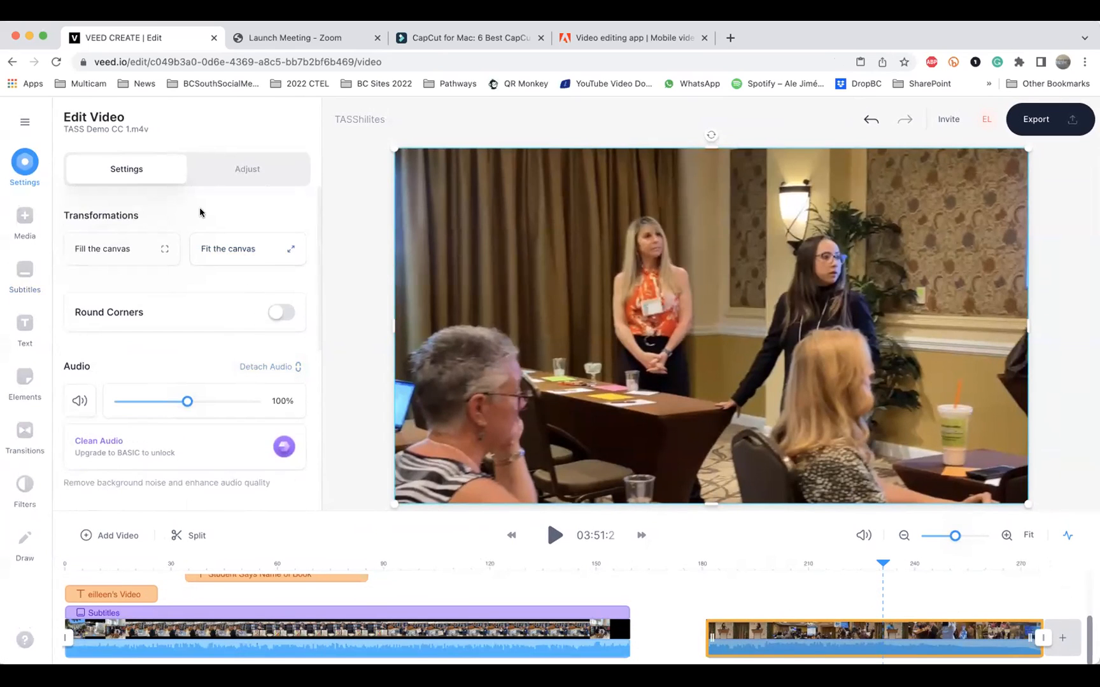
# Generate English auto subtitles for TASS Demo CC 1.m4v and check them at about 3:40
pyautogui.click(25, 273)
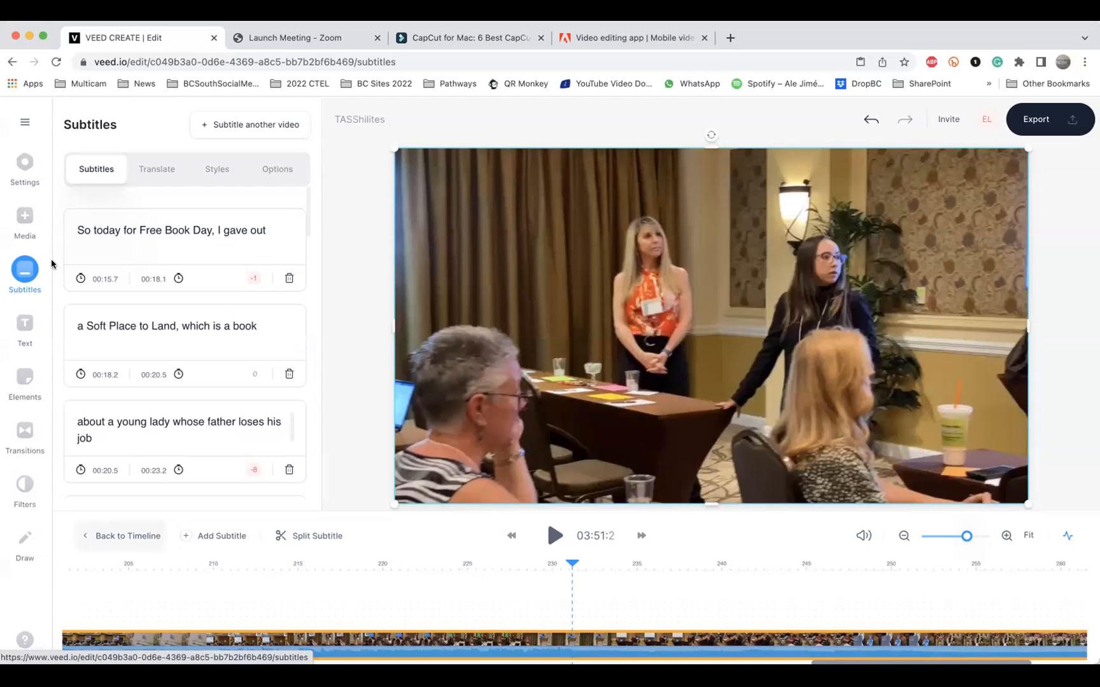
pyautogui.click(257, 129)
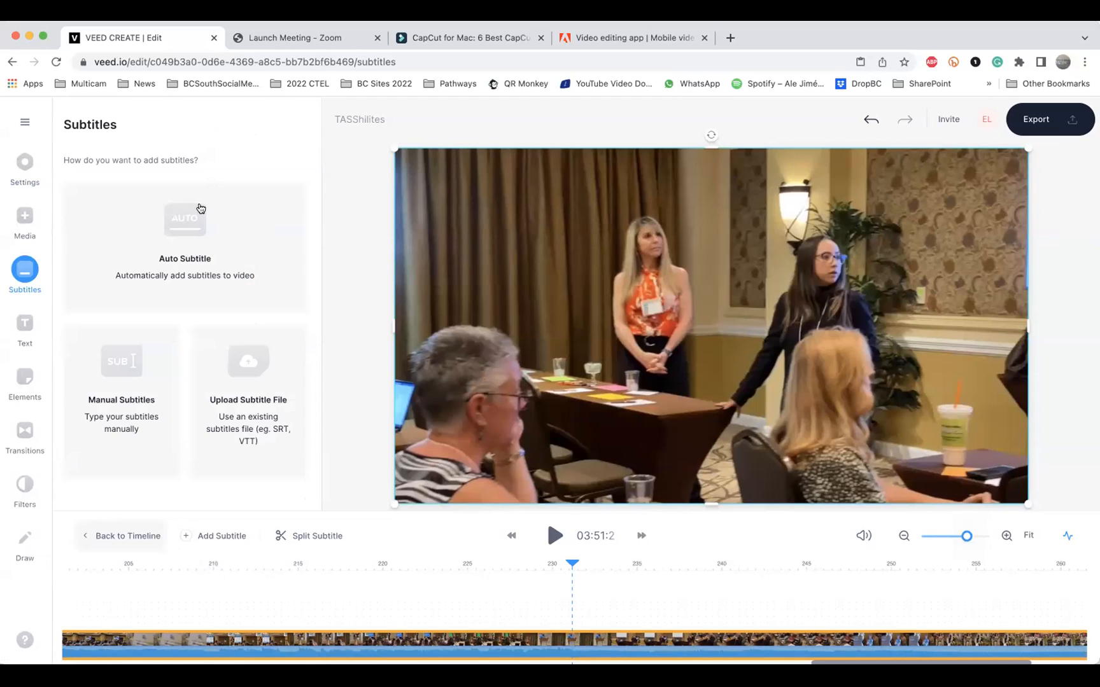
pyautogui.click(194, 229)
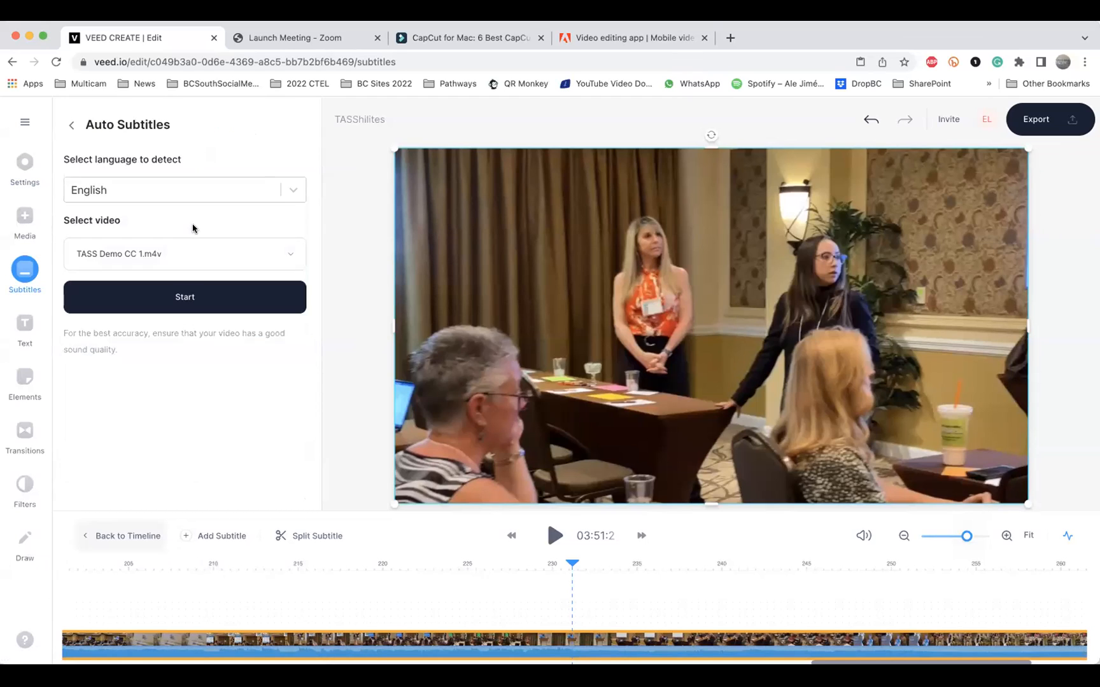
pyautogui.click(210, 299)
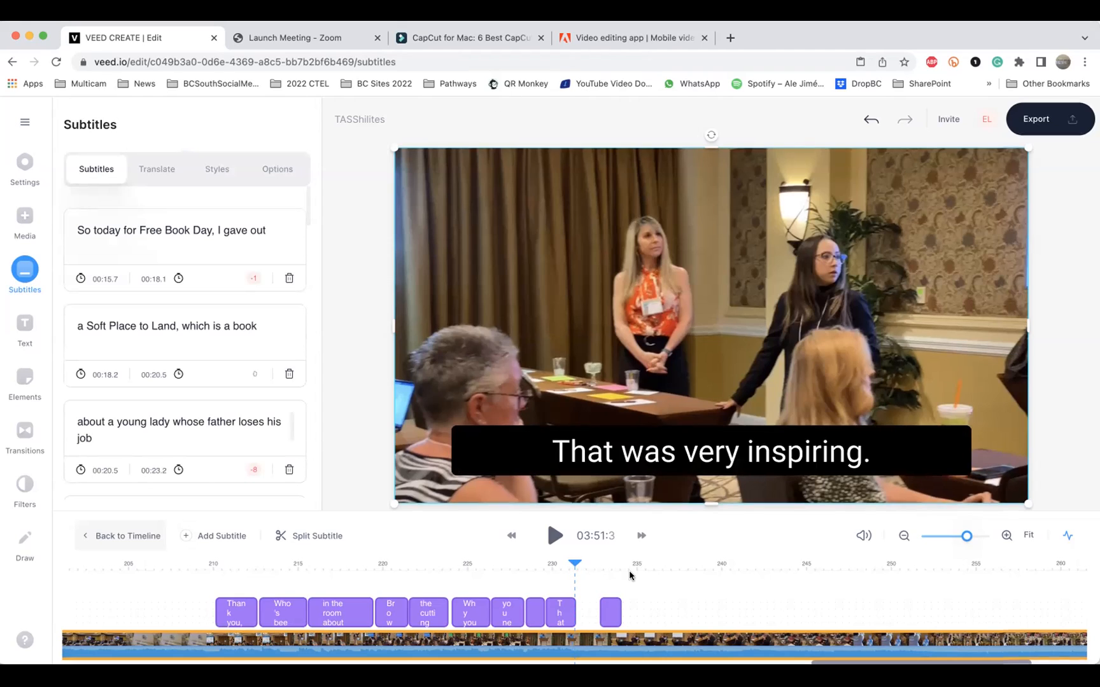
pyautogui.moveTo(572, 564); pyautogui.dragTo(395, 576)
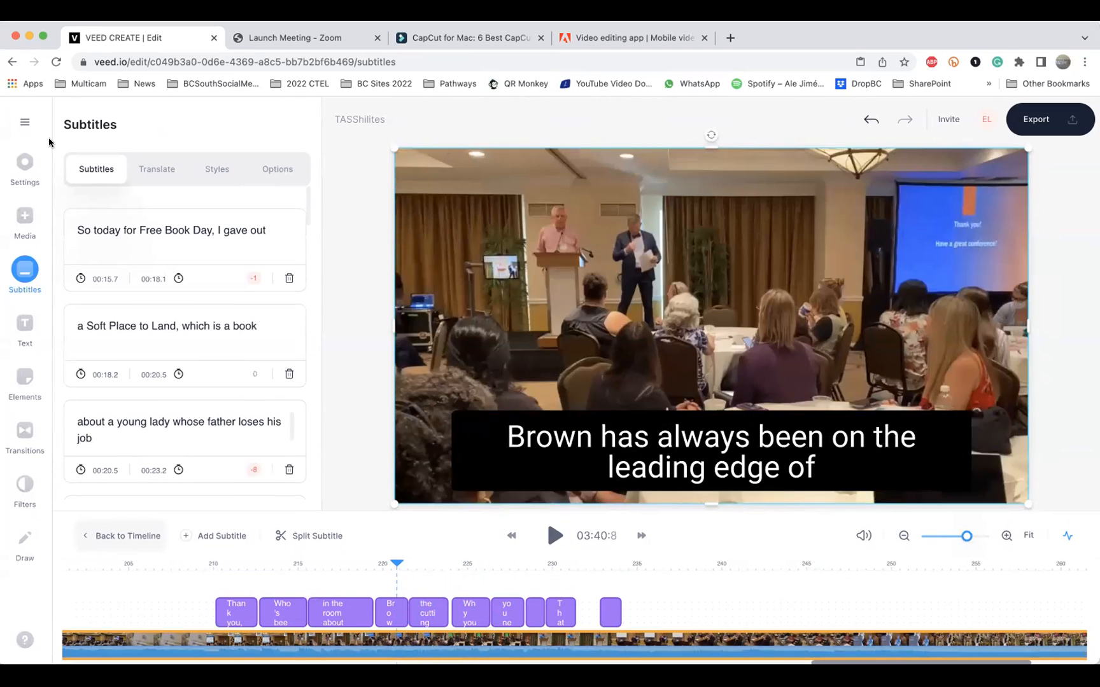
# Add another .mov video from the computer after the second clip and preview it at about 4:41
pyautogui.click(23, 216)
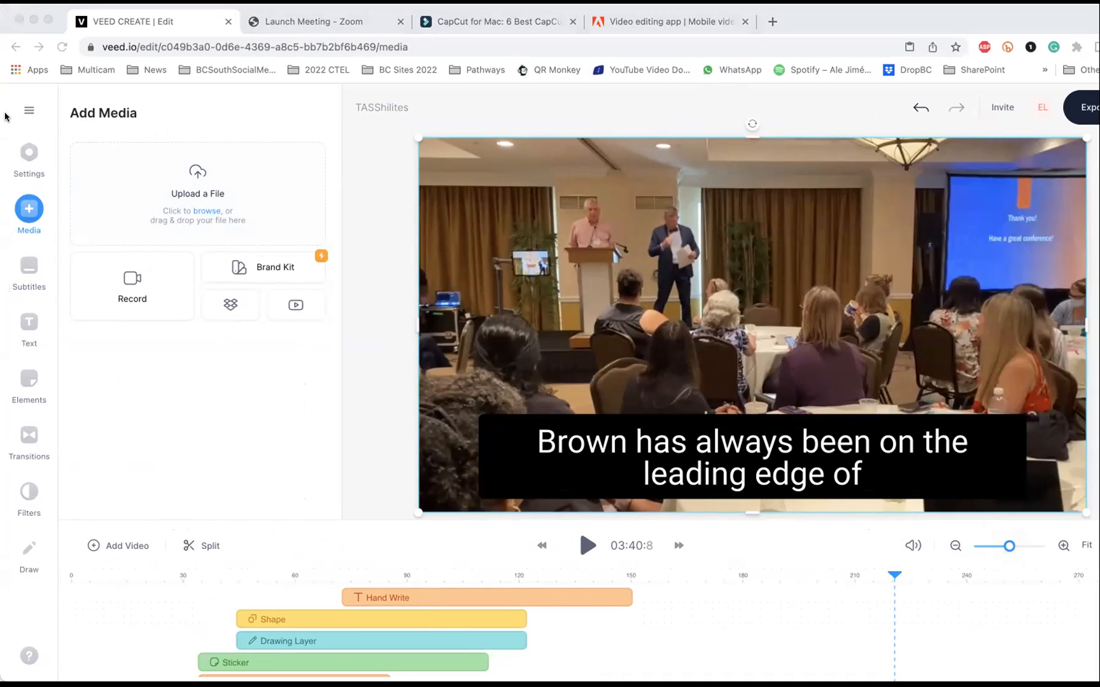
pyautogui.moveTo(88, 481); pyautogui.dragTo(228, 198)
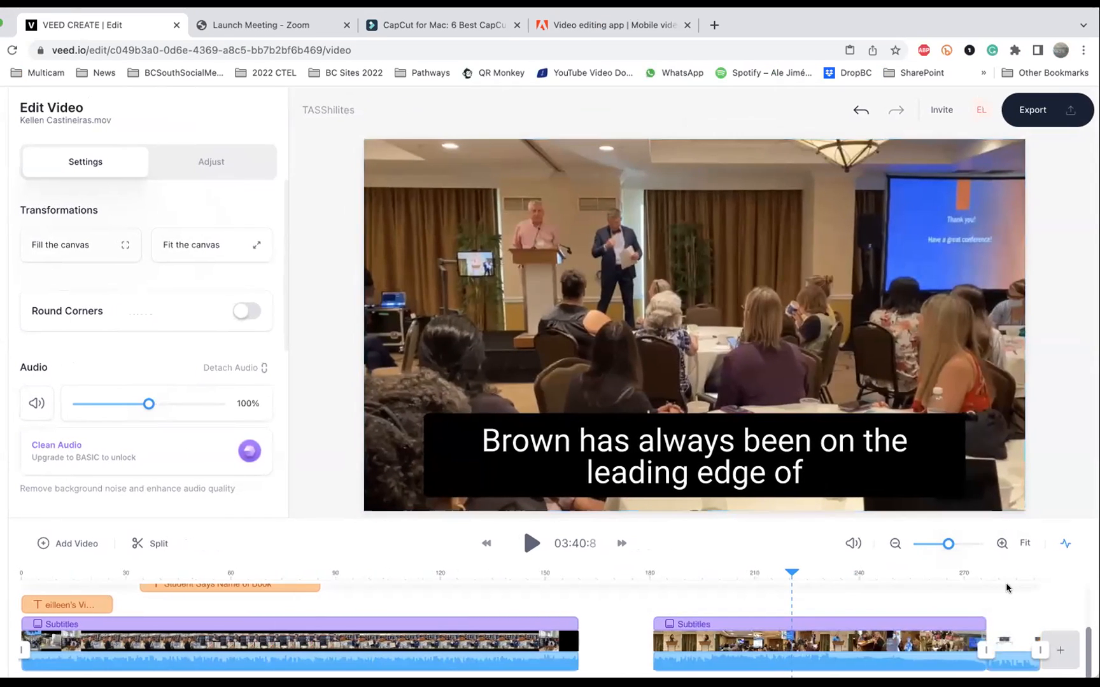
pyautogui.click(1018, 577)
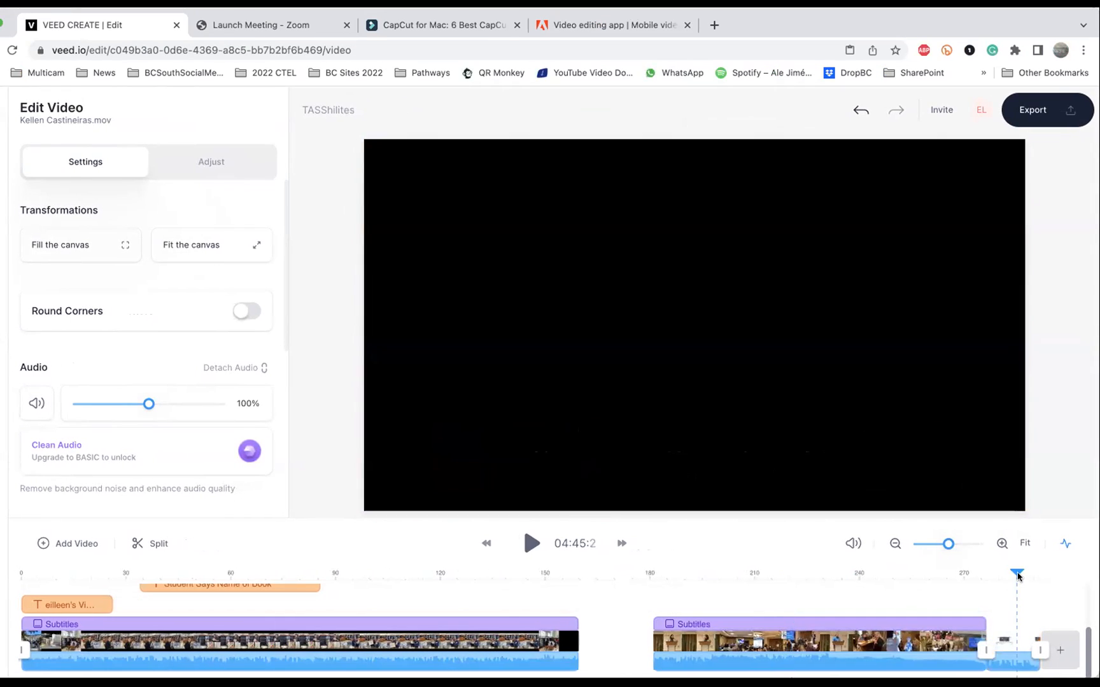
pyautogui.moveTo(1018, 575); pyautogui.dragTo(995, 576)
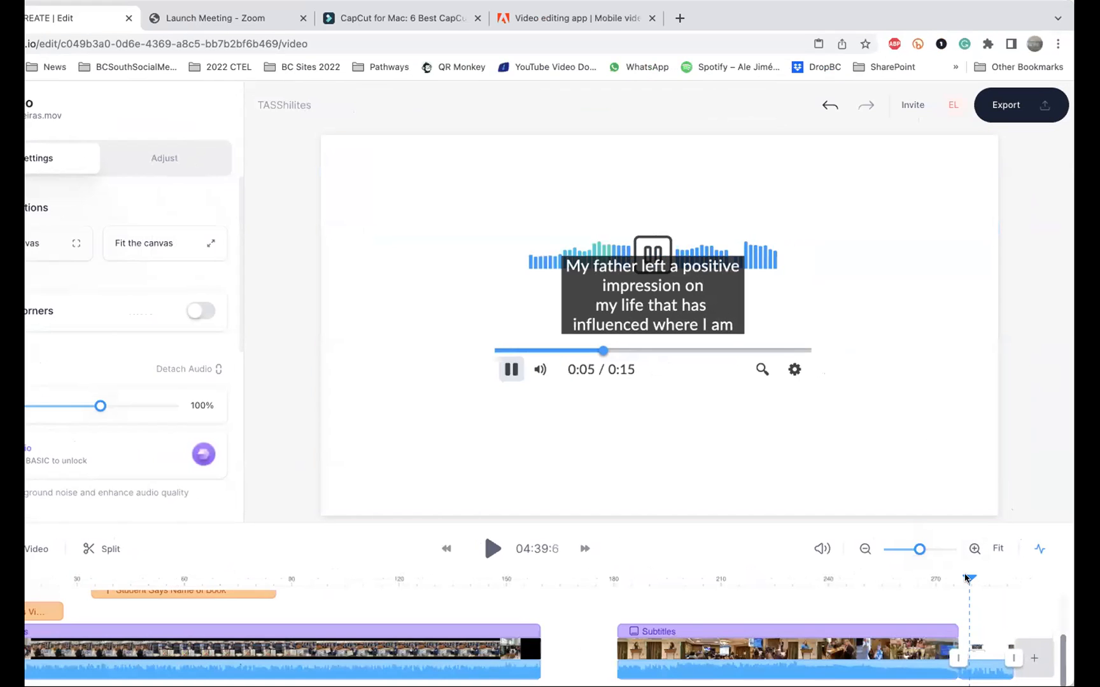
pyautogui.click(1005, 574)
pyautogui.moveTo(978, 579)
pyautogui.mouseDown()
pyautogui.moveTo(964, 580)
pyautogui.moveTo(976, 581)
pyautogui.mouseUp()
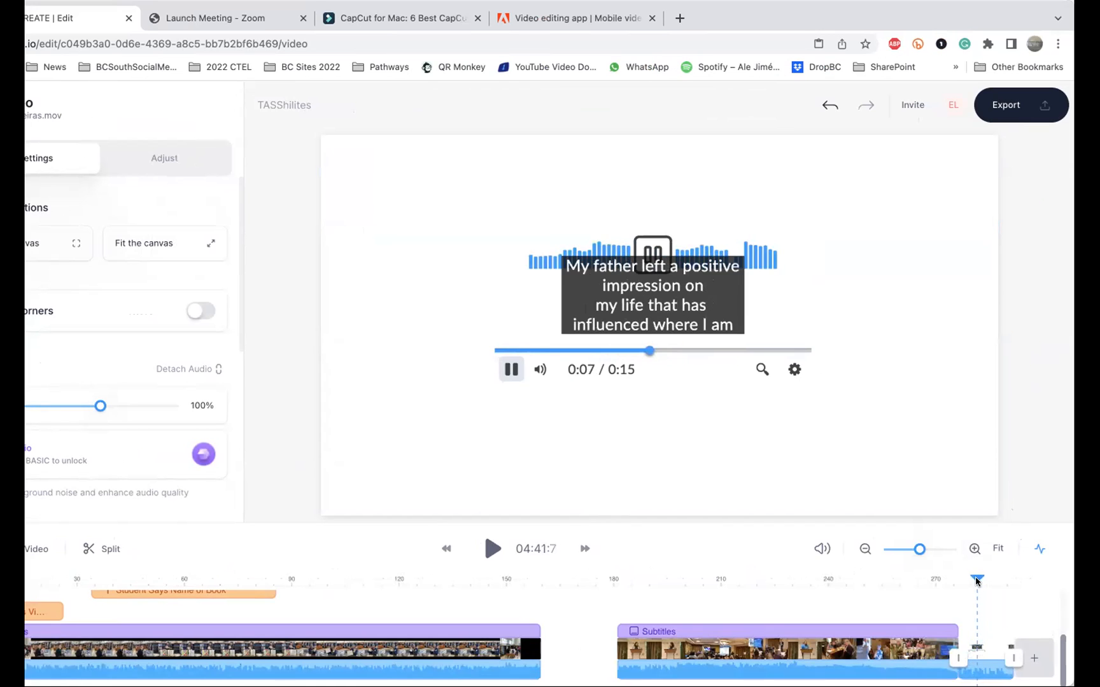